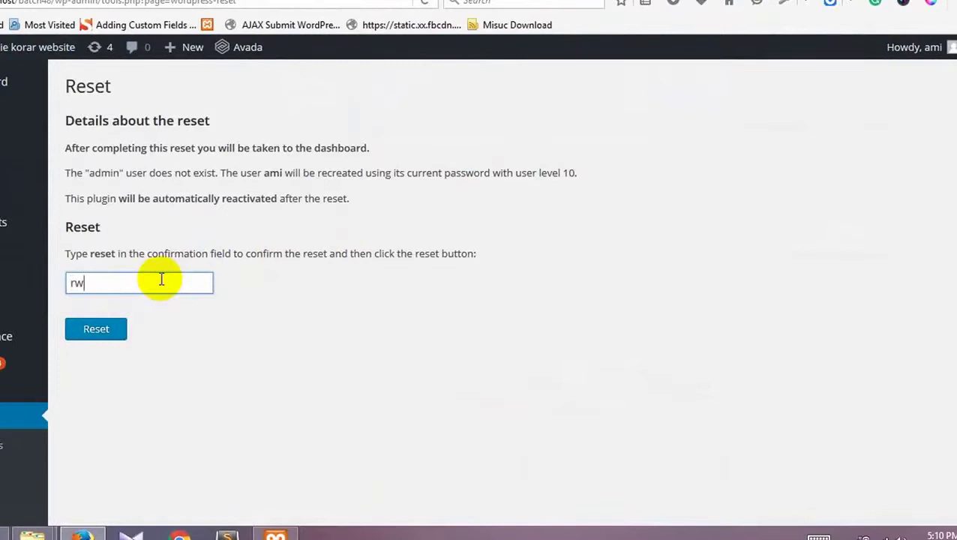
# Step: Reset the local WordPress database to its defaults, confirming with the word 'reset'
pyautogui.write('eset')
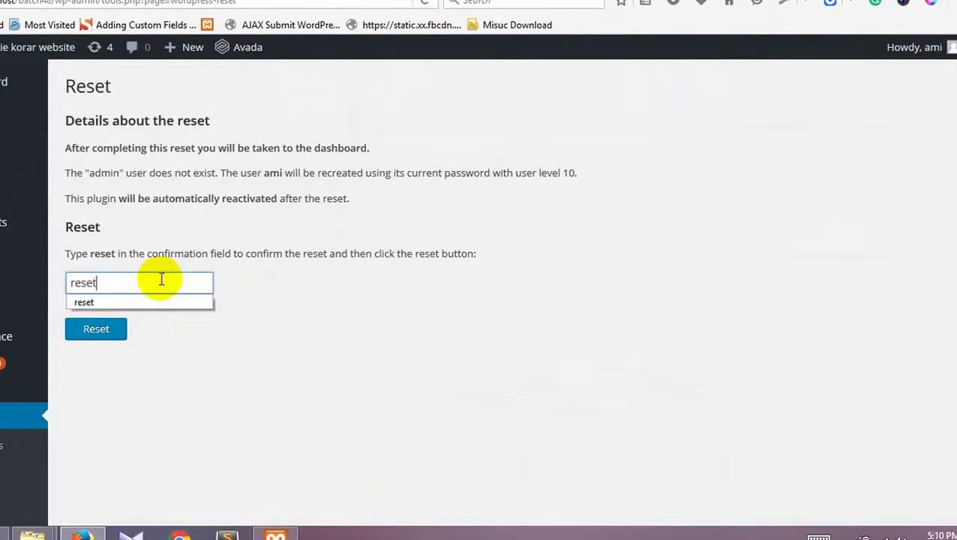
pyautogui.click(231, 366)
pyautogui.click(102, 333)
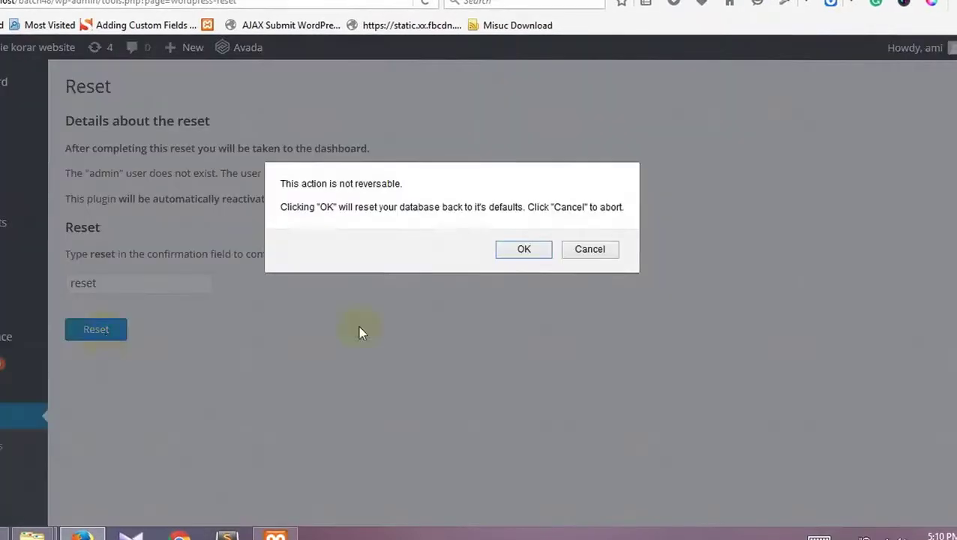
pyautogui.click(525, 251)
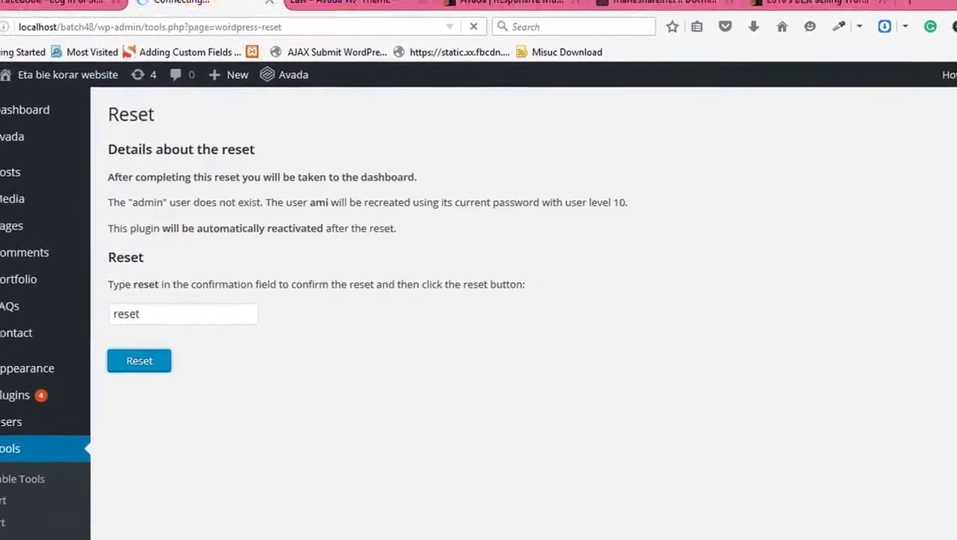
# Step: Open the Flatsome theme's ThemeForest page in a new browser tab
pyautogui.click(367, 1)
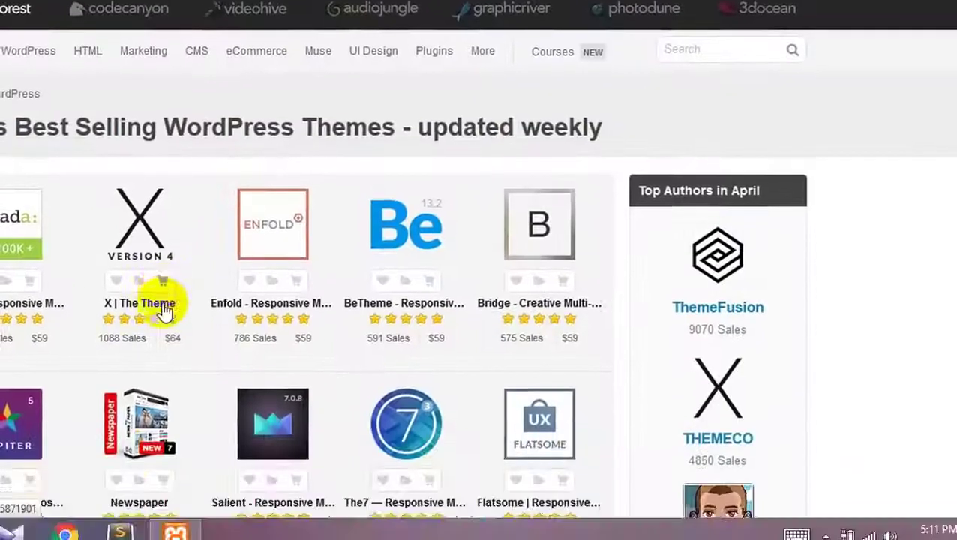
pyautogui.scroll(-3, 626, 305)
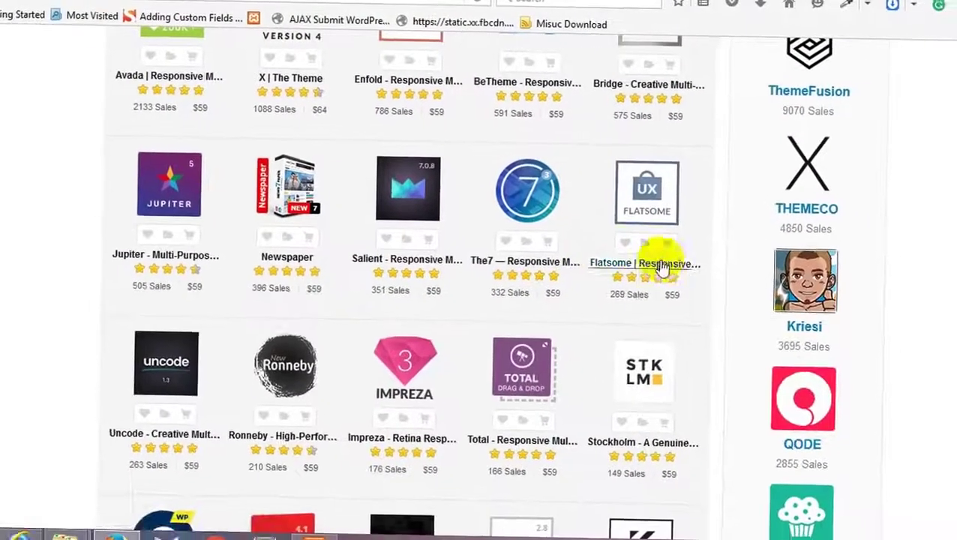
pyautogui.rightClick(661, 267)
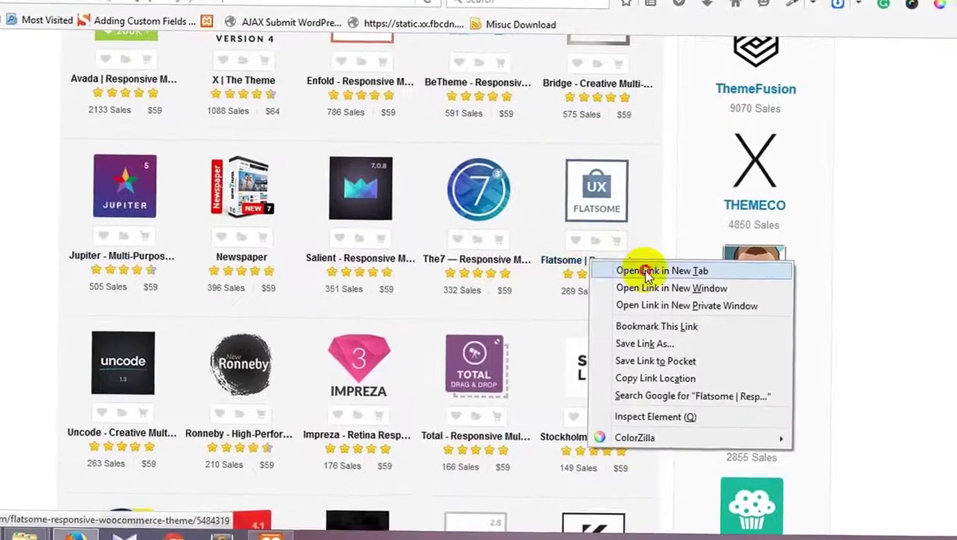
pyautogui.click(686, 279)
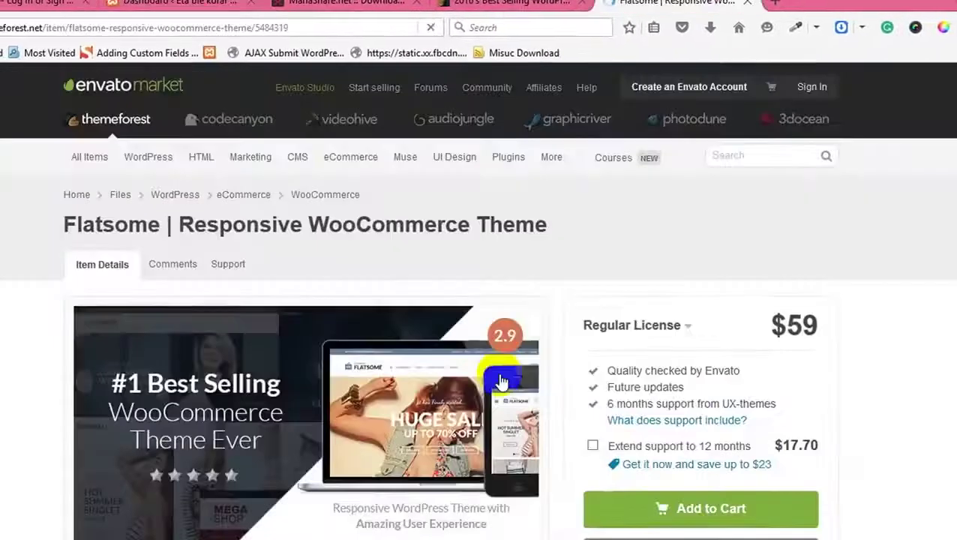
pyautogui.scroll(-3, 503, 383)
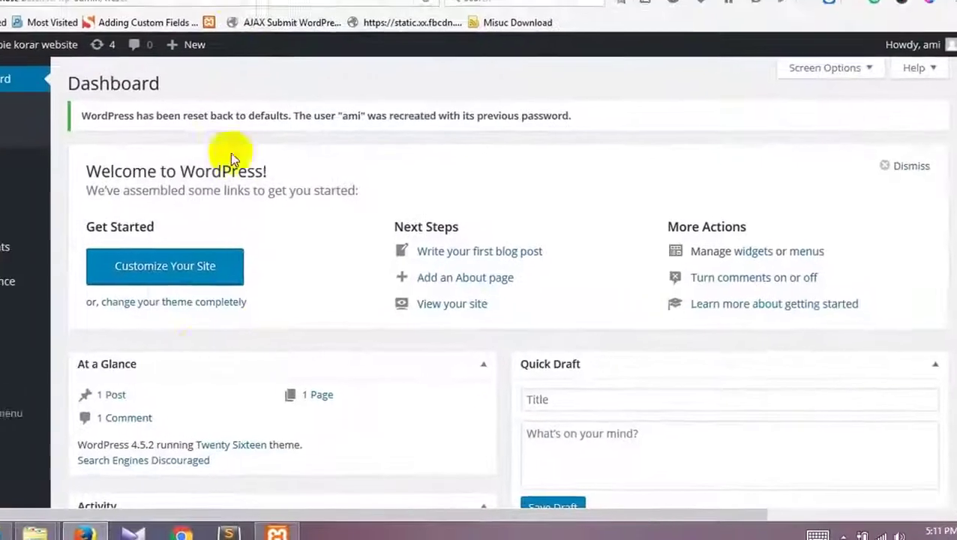
pyautogui.moveTo(134, 508)
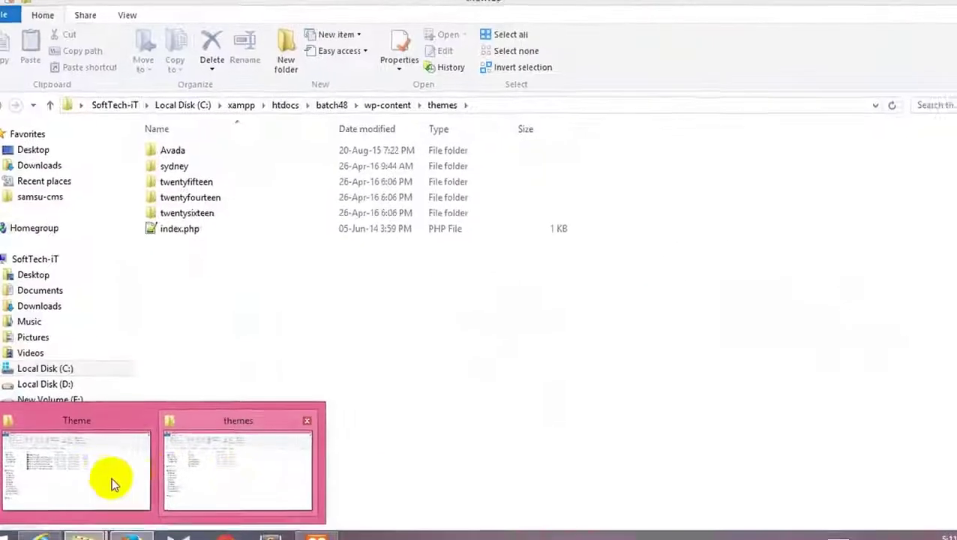
# Step: Open the Flatsome package zip and navigate to flatsome_main > Theme files
pyautogui.click(112, 476)
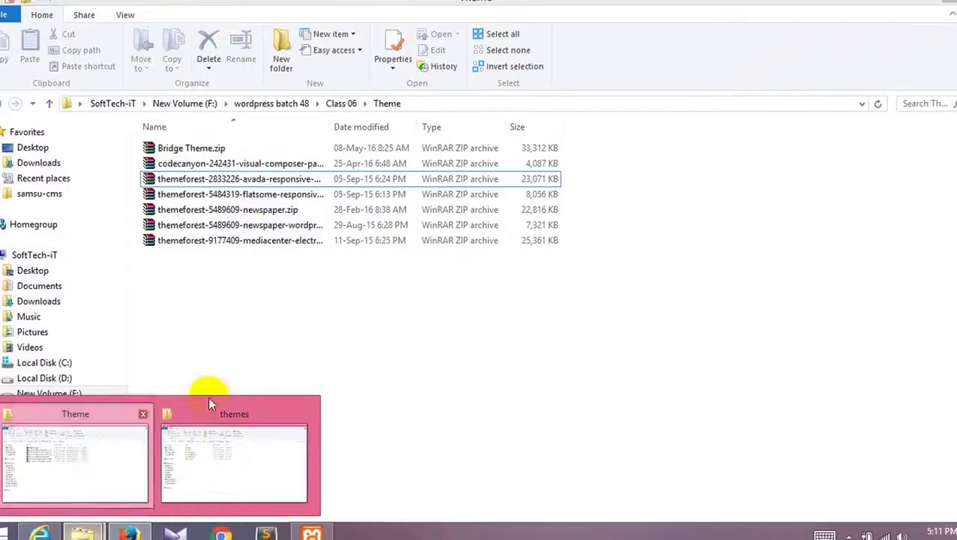
pyautogui.doubleClick(268, 196)
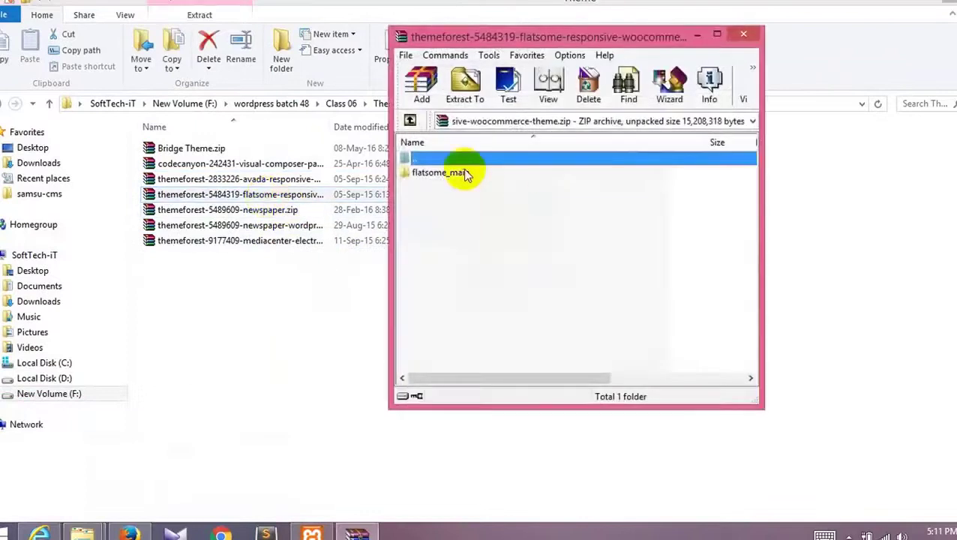
pyautogui.doubleClick(464, 172)
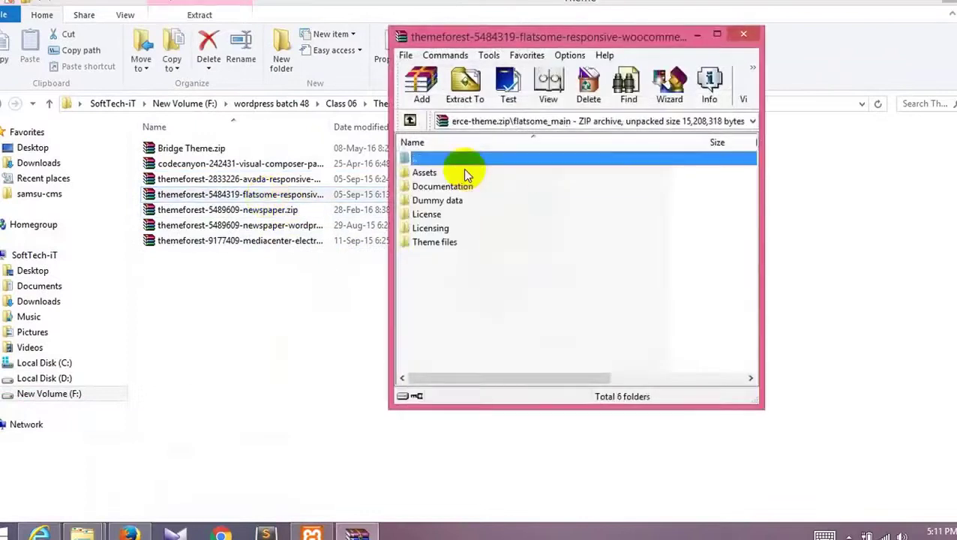
pyautogui.doubleClick(457, 244)
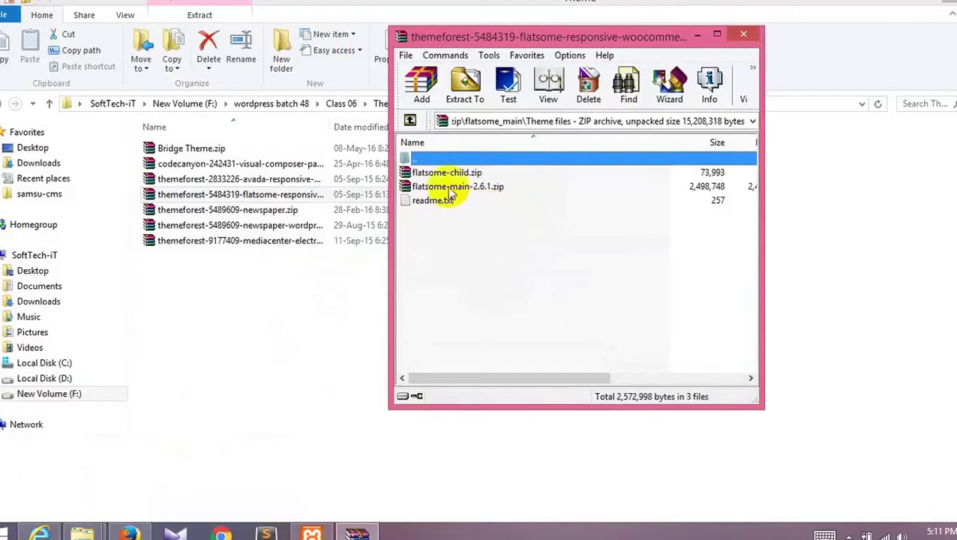
# Step: Open the nested flatsome-main-2.6.1.zip and its flatsome theme folder
pyautogui.click(470, 174)
pyautogui.click(478, 185)
pyautogui.click(478, 176)
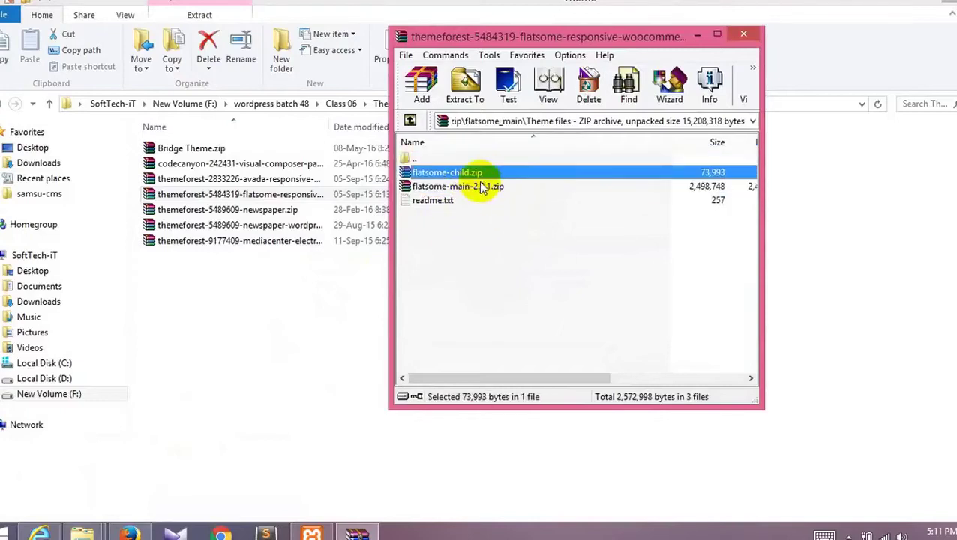
pyautogui.doubleClick(478, 187)
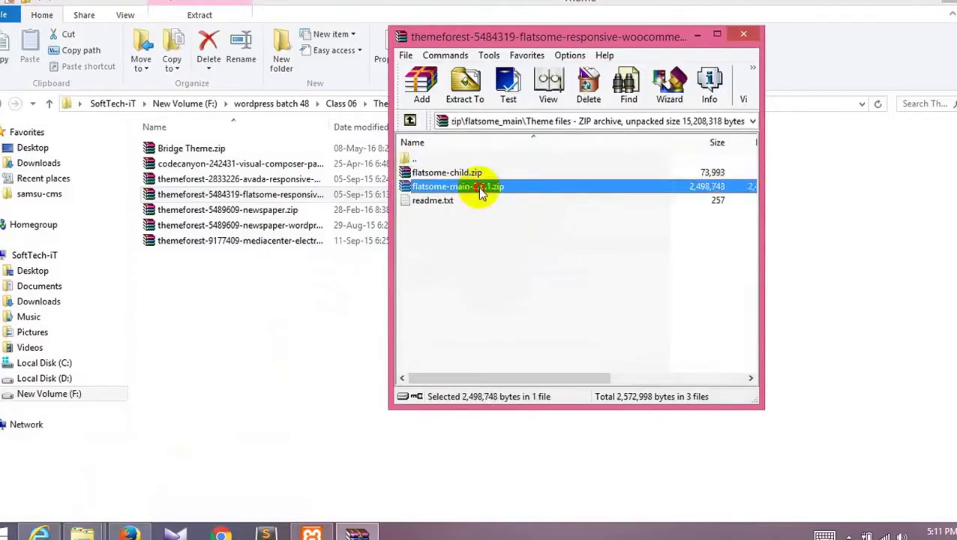
pyautogui.click(462, 174)
pyautogui.doubleClick(463, 175)
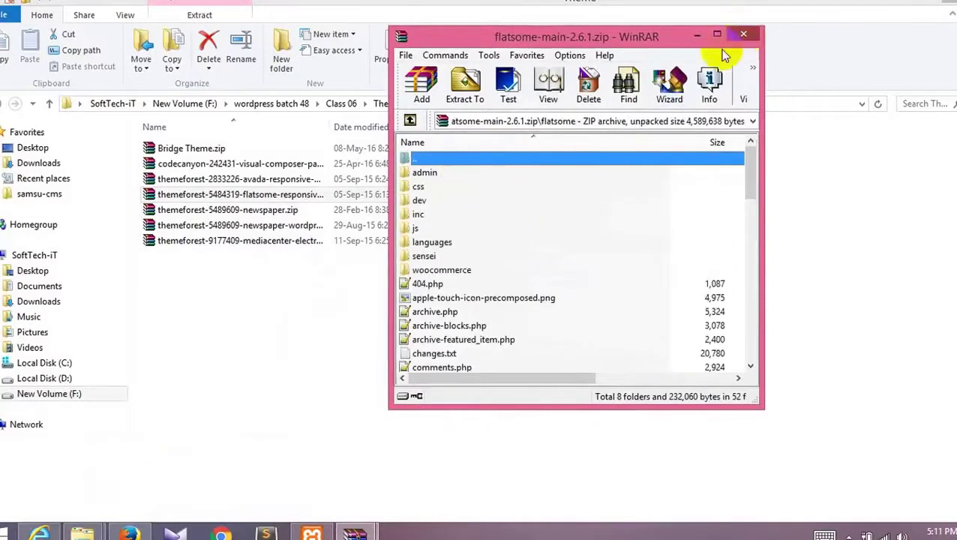
# Step: Inspect flatsome-child.zip's functions.php, screenshot.png and style.css, then close the archive
pyautogui.click(743, 34)
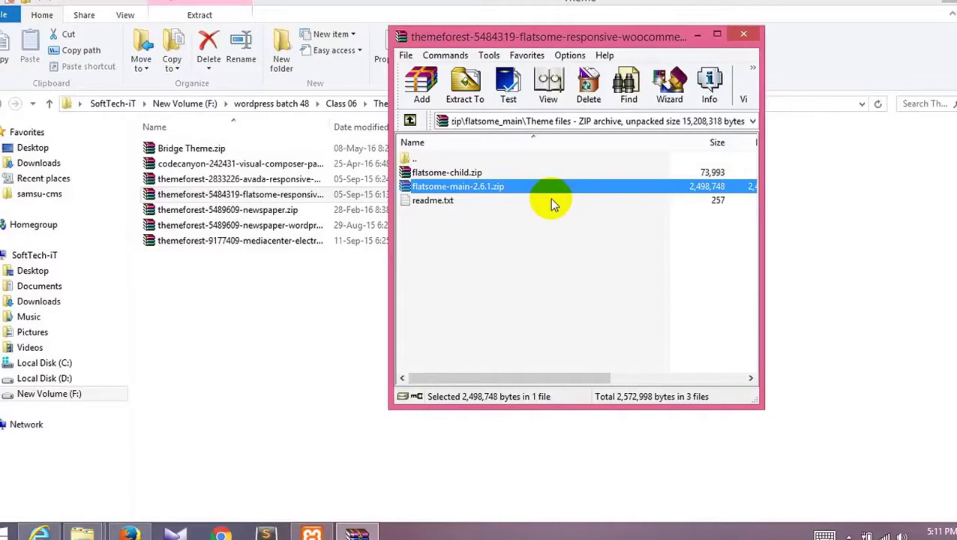
pyautogui.doubleClick(479, 174)
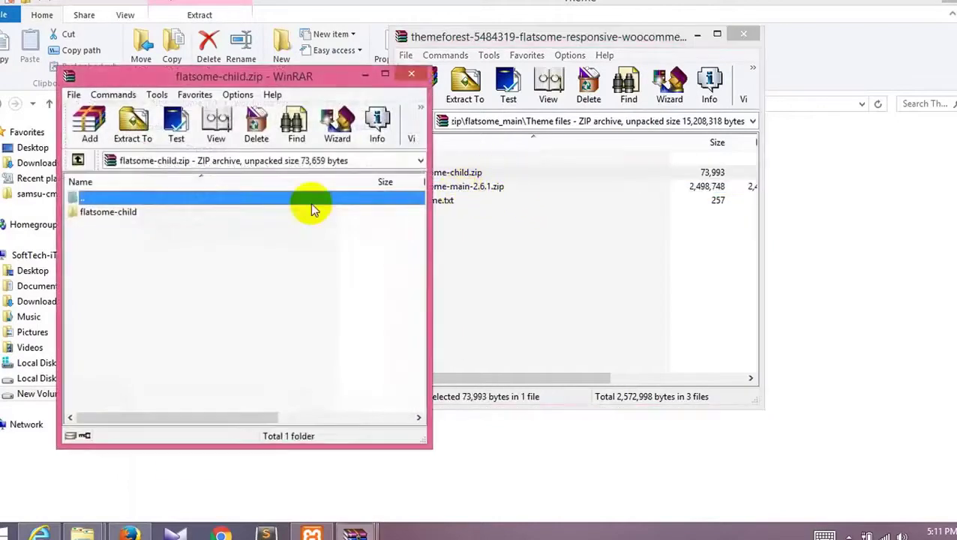
pyautogui.doubleClick(129, 213)
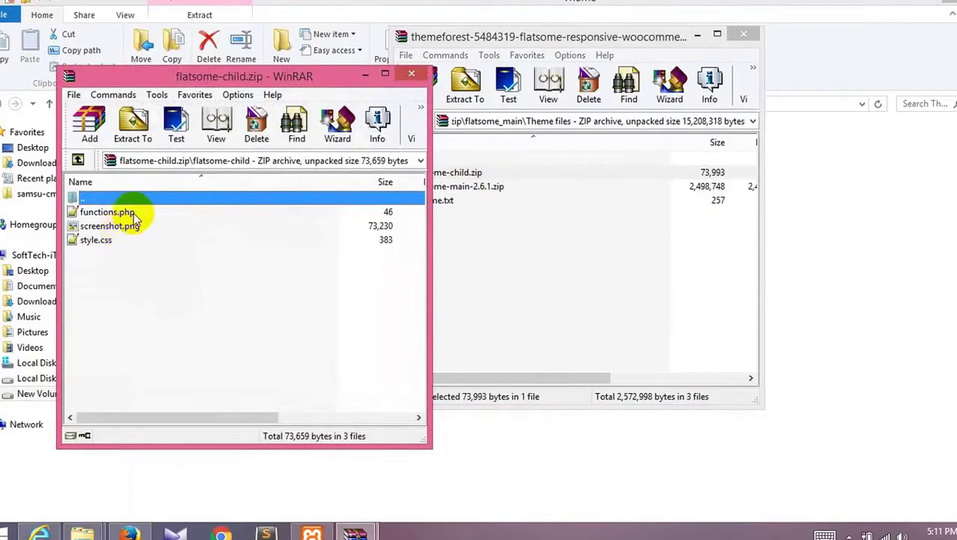
pyautogui.rightClick(133, 214)
pyautogui.click(109, 249)
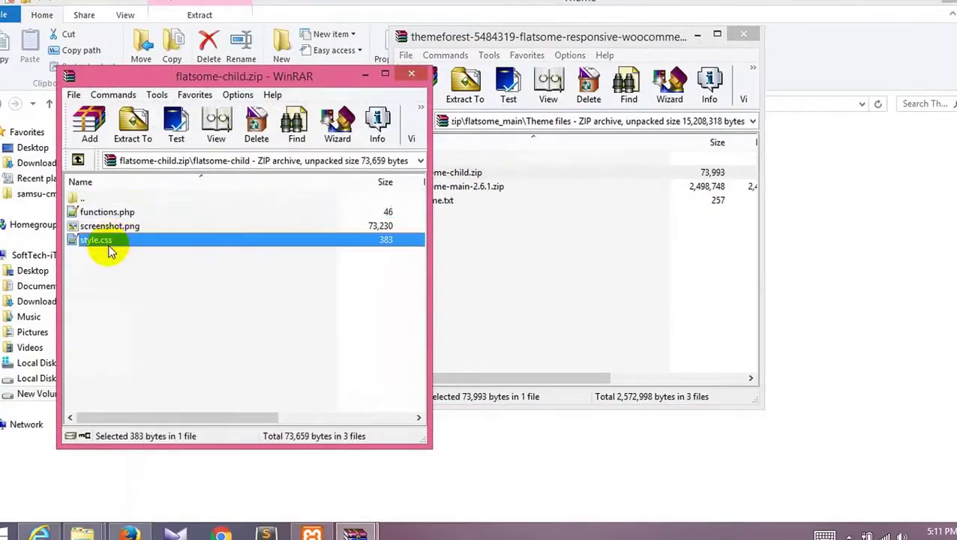
pyautogui.click(411, 73)
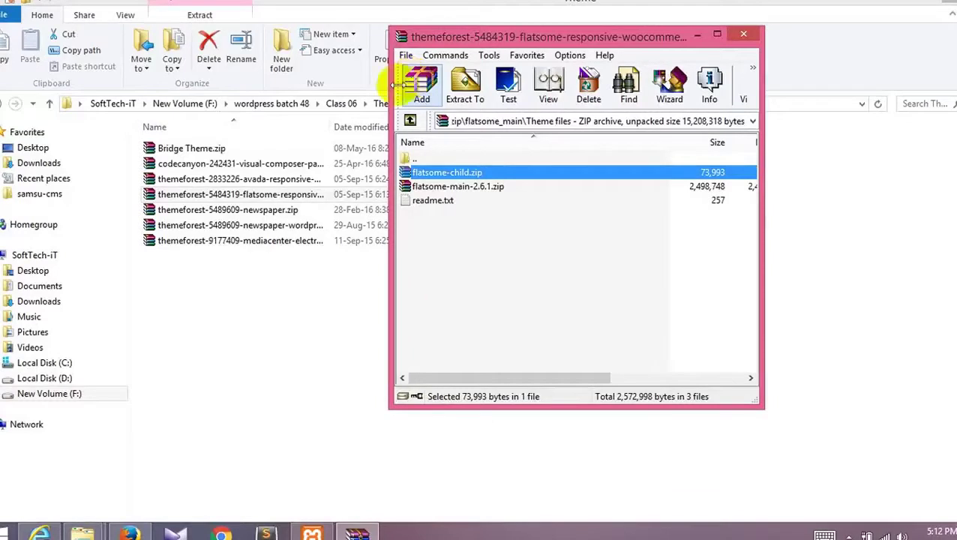
# Step: Browse the flatsome folder inside flatsome-main-2.6.1.zip, then return to the archive's top level
pyautogui.doubleClick(466, 187)
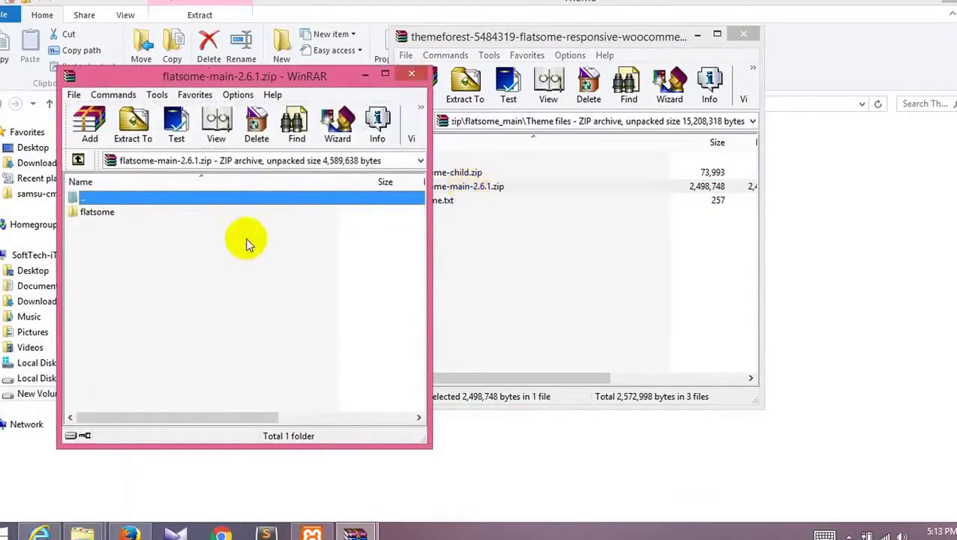
pyautogui.doubleClick(163, 215)
pyautogui.scroll(-13, 162, 213)
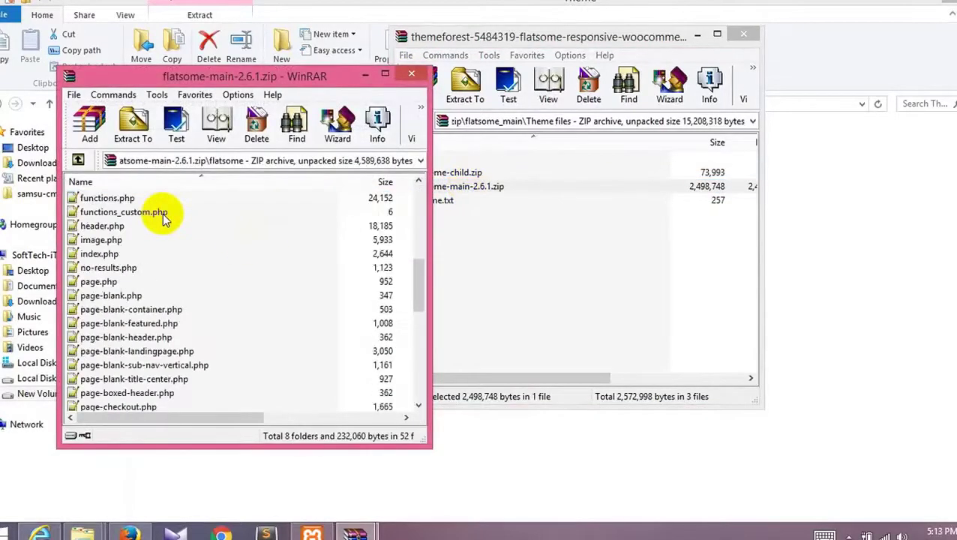
pyautogui.scroll(-1, 162, 213)
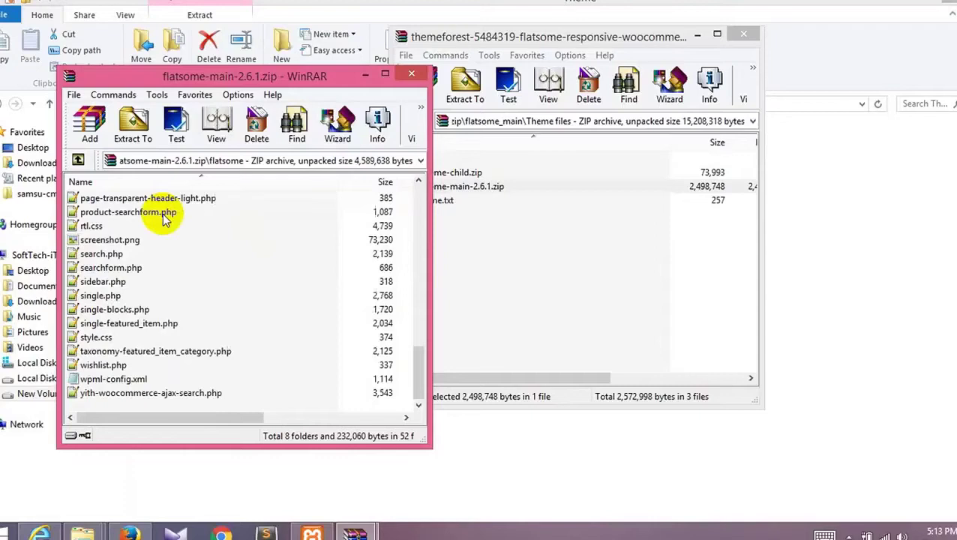
pyautogui.click(78, 161)
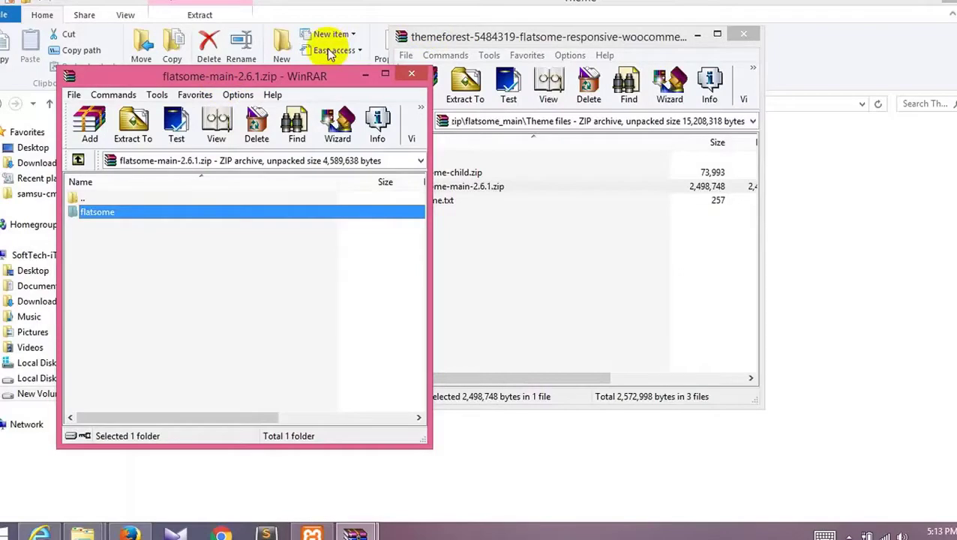
# Step: Copy the flatsome folder from the archive into wp-content\themes and open the copy
pyautogui.moveTo(311, 76); pyautogui.dragTo(631, 130)
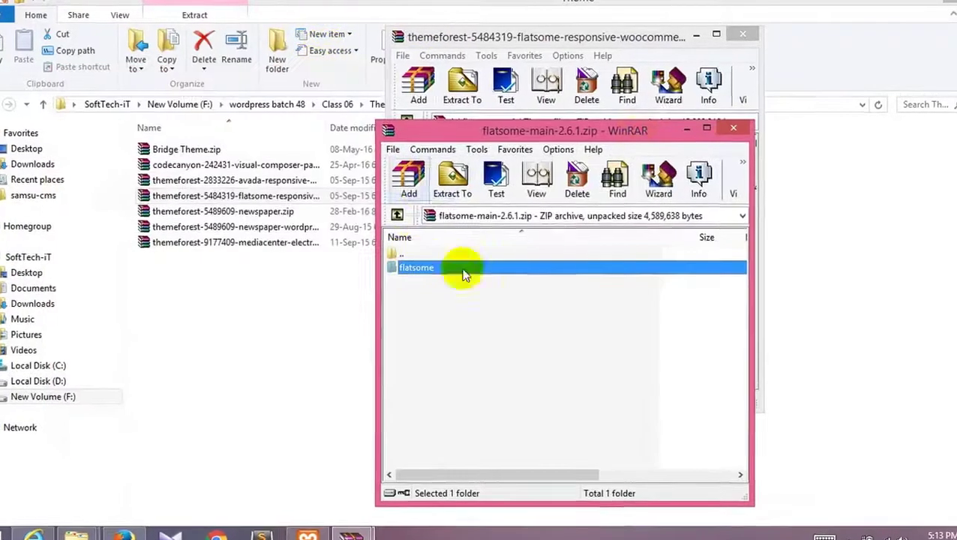
pyautogui.click(213, 468)
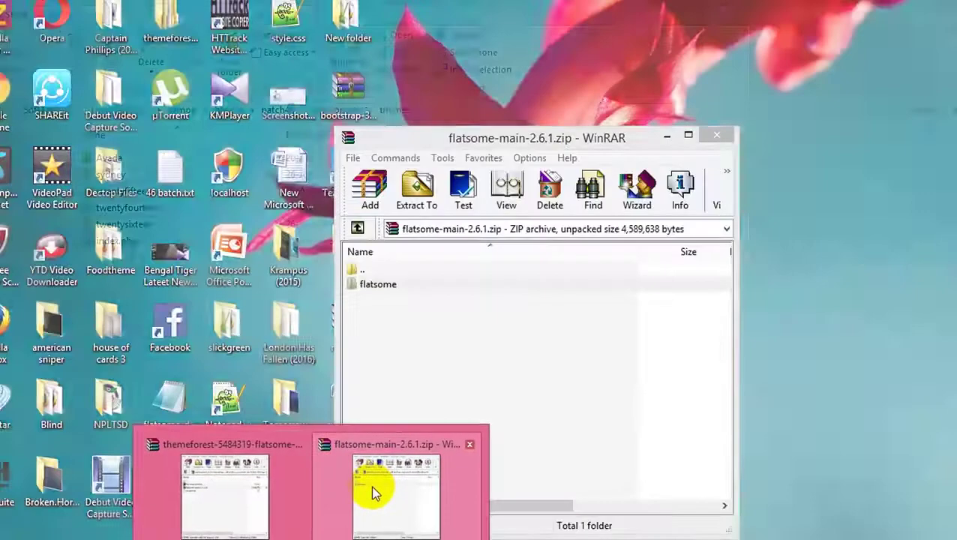
pyautogui.click(370, 489)
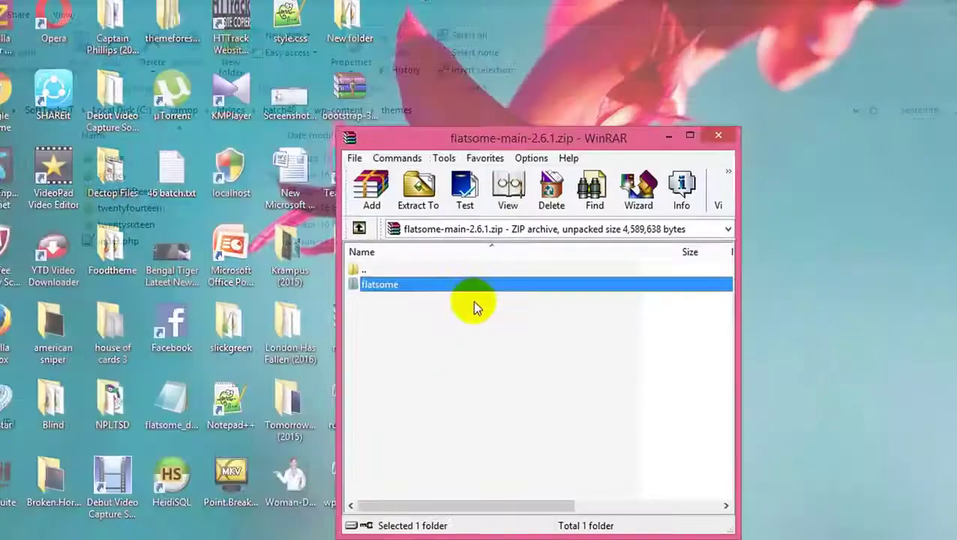
pyautogui.moveTo(397, 292); pyautogui.dragTo(241, 417)
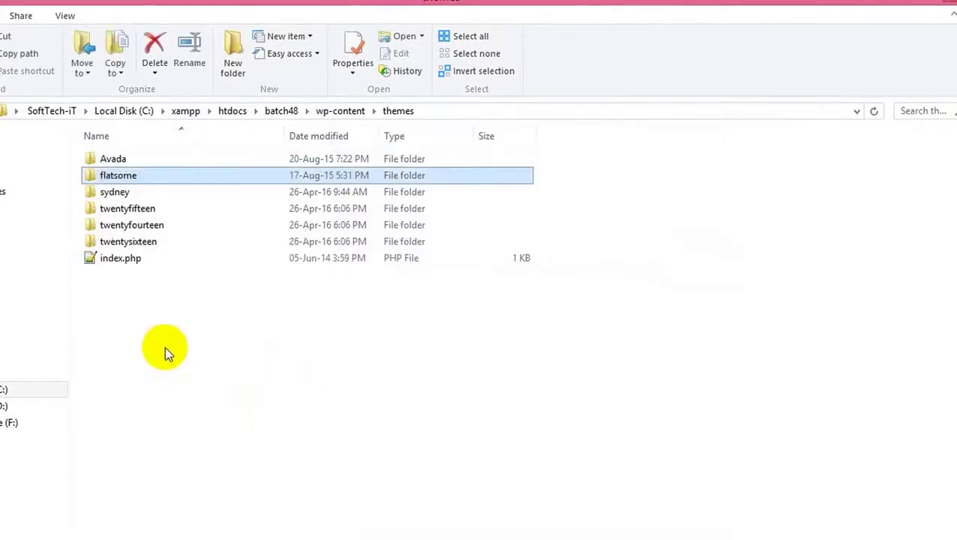
pyautogui.doubleClick(131, 179)
pyautogui.scroll(-12, 165, 294)
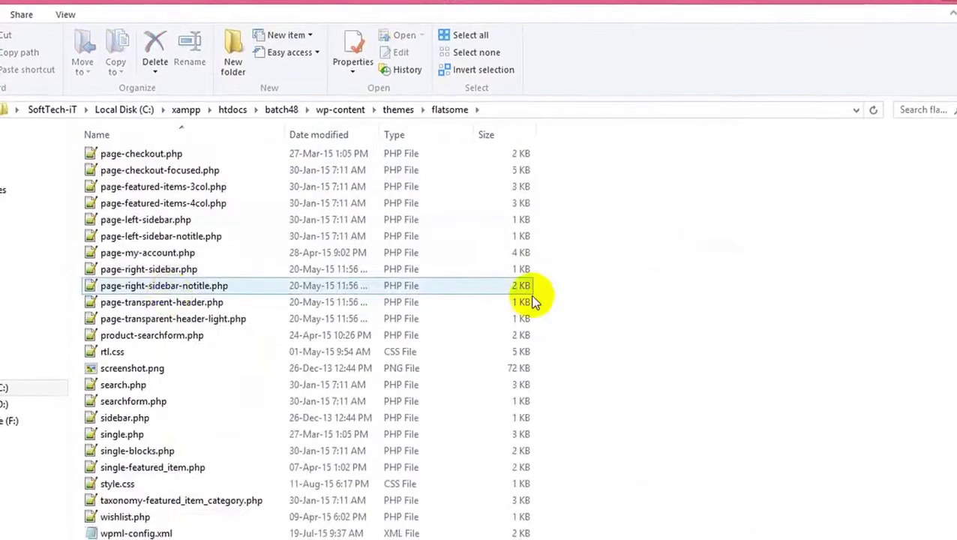
pyautogui.scroll(12, 504, 280)
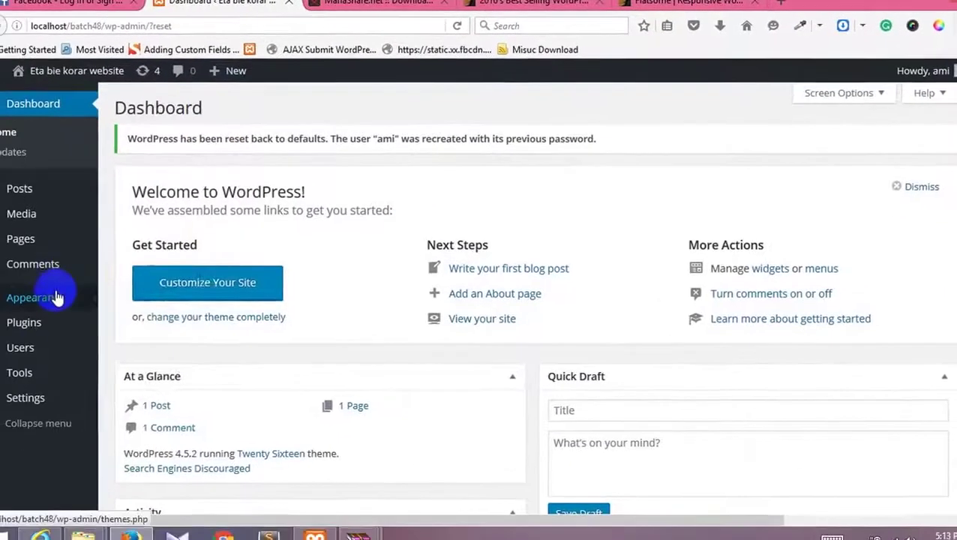
# Step: Activate the Flatsome theme from Appearance > Themes
pyautogui.moveTo(56, 295)
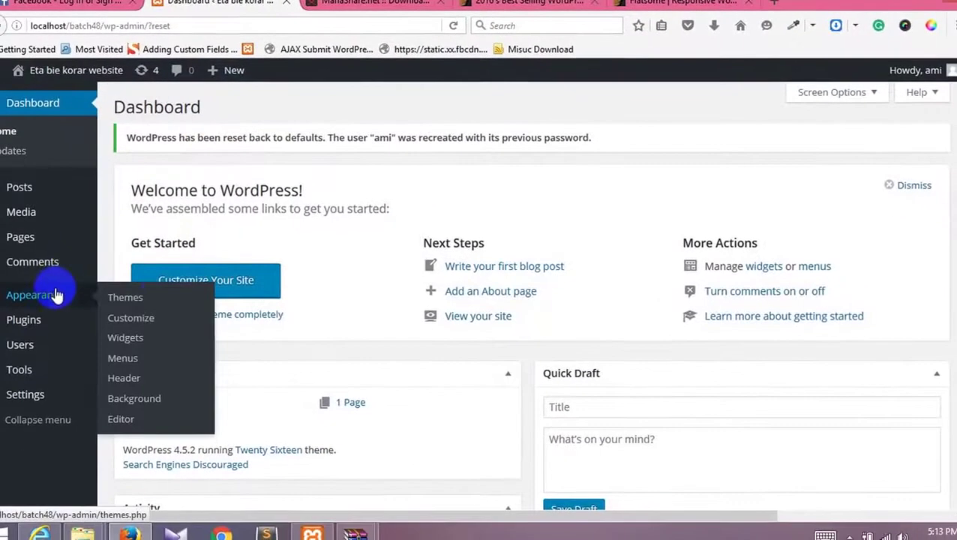
pyautogui.click(165, 298)
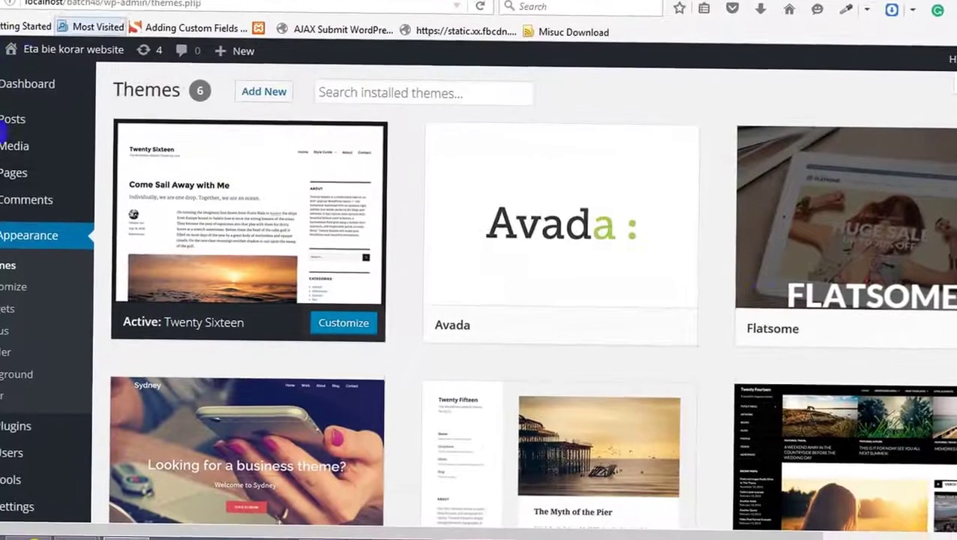
pyautogui.moveTo(877, 255)
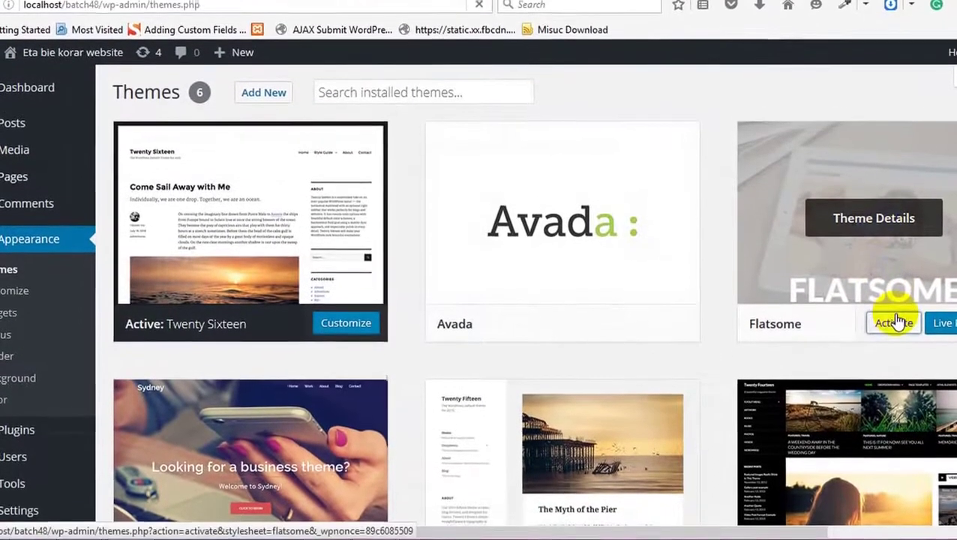
pyautogui.click(893, 314)
# Step: On the Flatsome ThemeForest tab, launch the theme's full-screen Live Preview
pyautogui.click(697, 2)
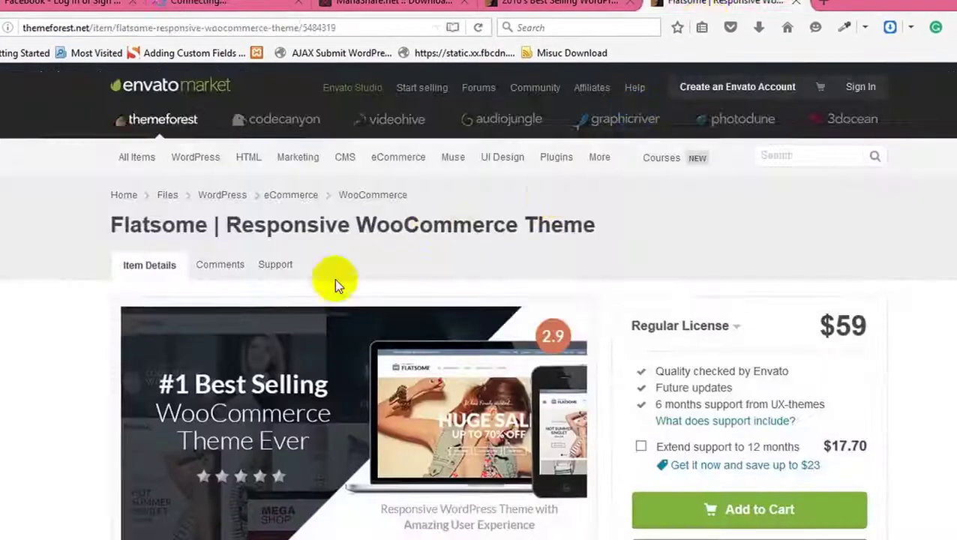
pyautogui.scroll(-5, 335, 278)
pyautogui.scroll(1, 411, 285)
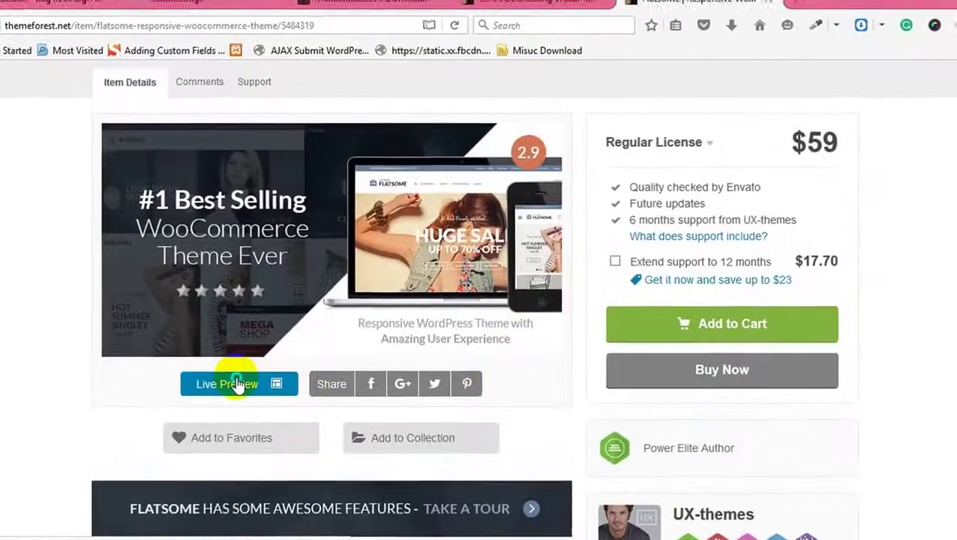
pyautogui.rightClick(277, 396)
pyautogui.click(325, 398)
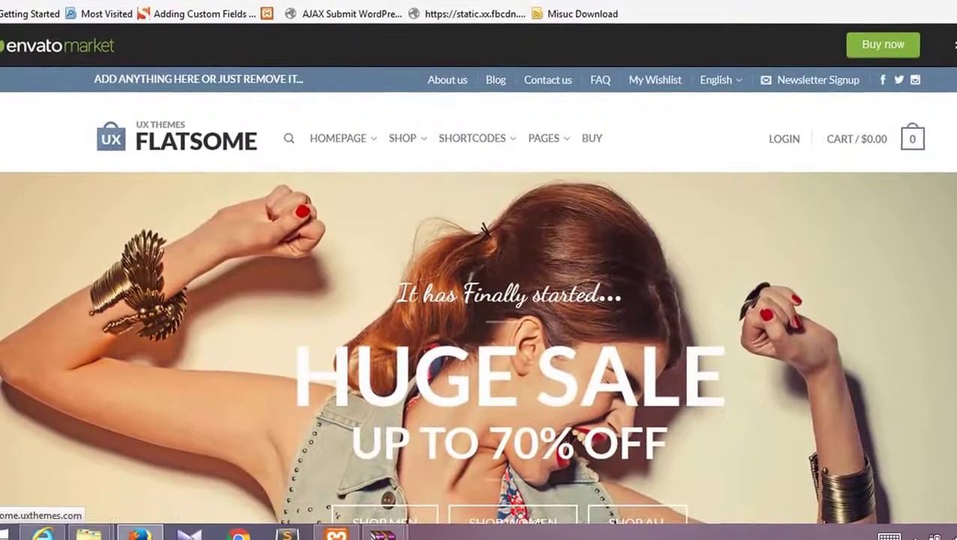
# Step: Remove the preview frame and scroll the demo homepage, cycling through three product categories
pyautogui.click(952, 43)
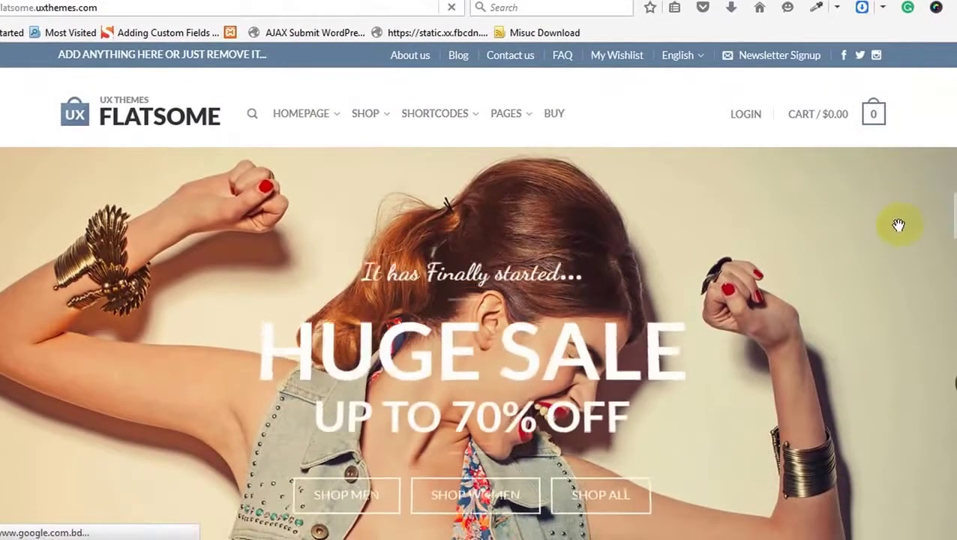
pyautogui.scroll(-5, 898, 224)
pyautogui.scroll(-2, 897, 224)
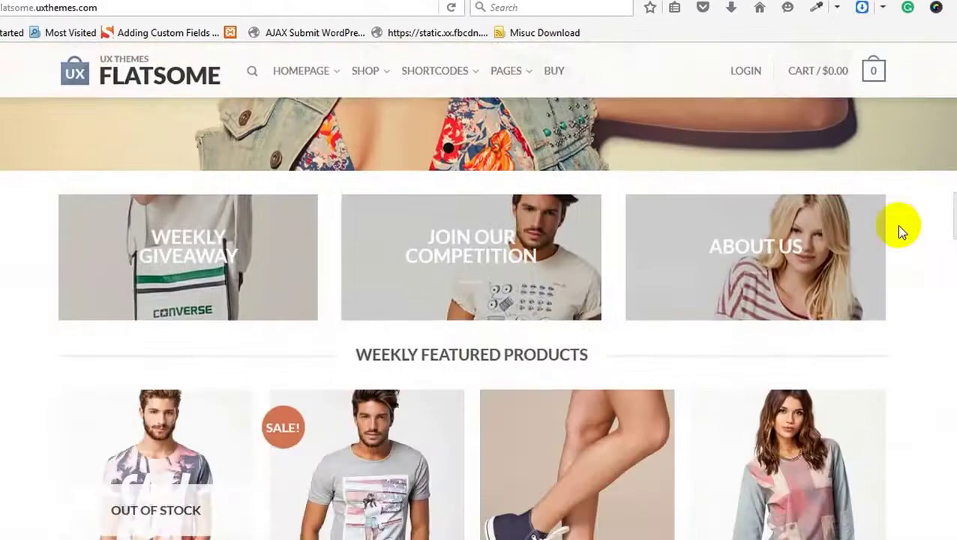
pyautogui.scroll(-4, 898, 224)
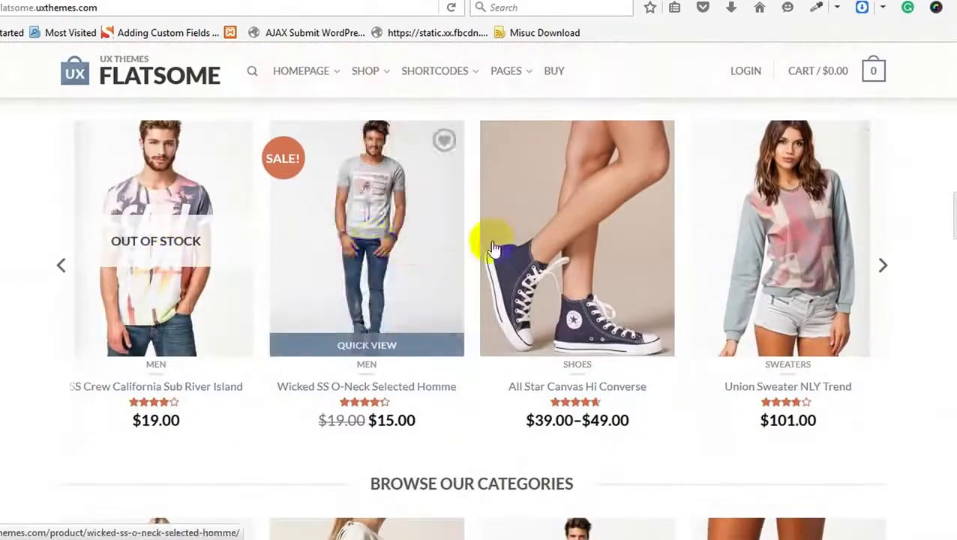
pyautogui.scroll(-3, 801, 299)
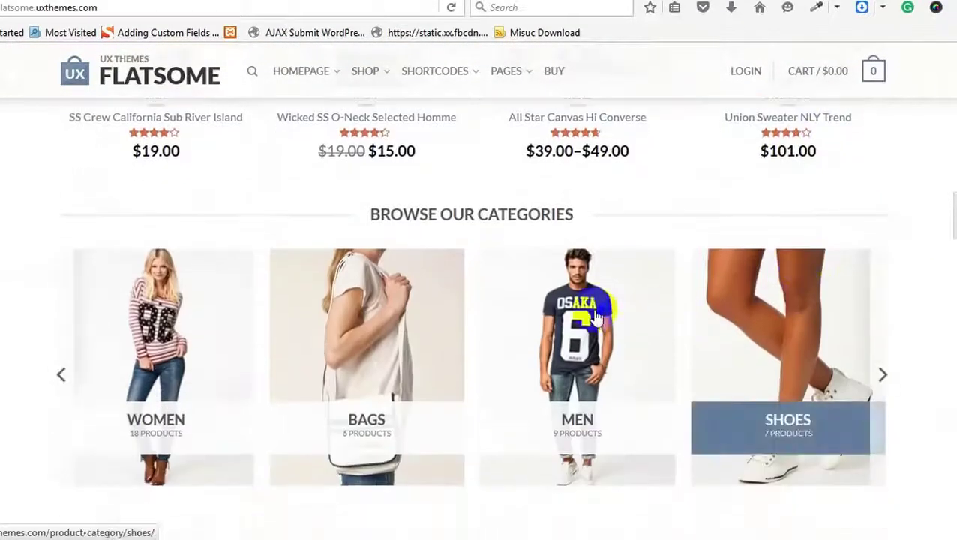
pyautogui.click(63, 377)
pyautogui.click(62, 376)
pyautogui.click(62, 376)
# Step: Scroll further, step back one testimonial, and return to the WordPress Themes tab
pyautogui.scroll(-5, 61, 370)
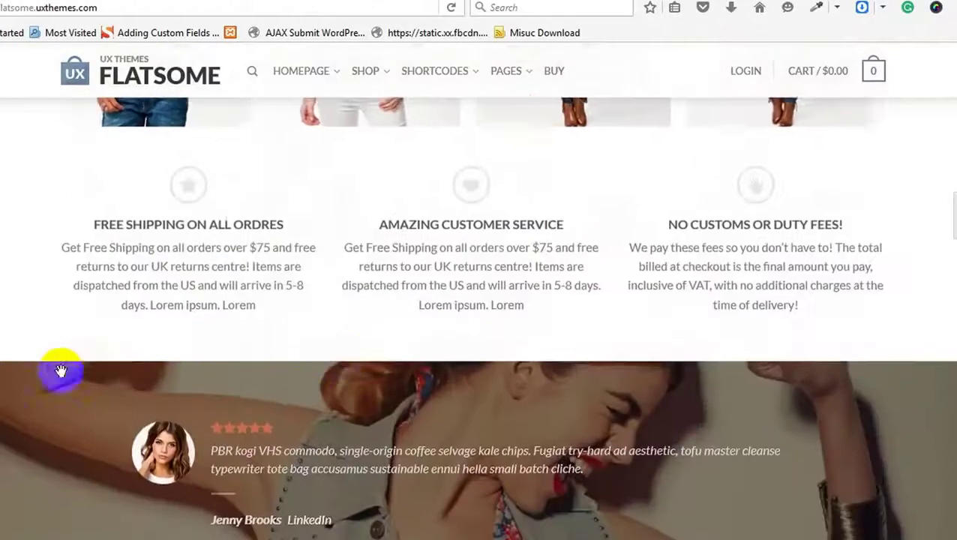
pyautogui.scroll(-3, 342, 363)
pyautogui.scroll(1, 884, 249)
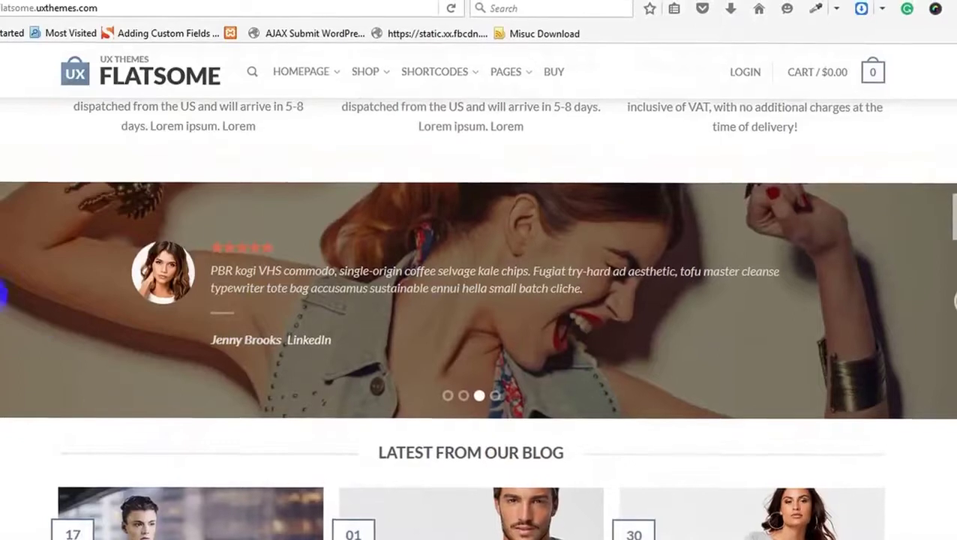
pyautogui.click(5, 299)
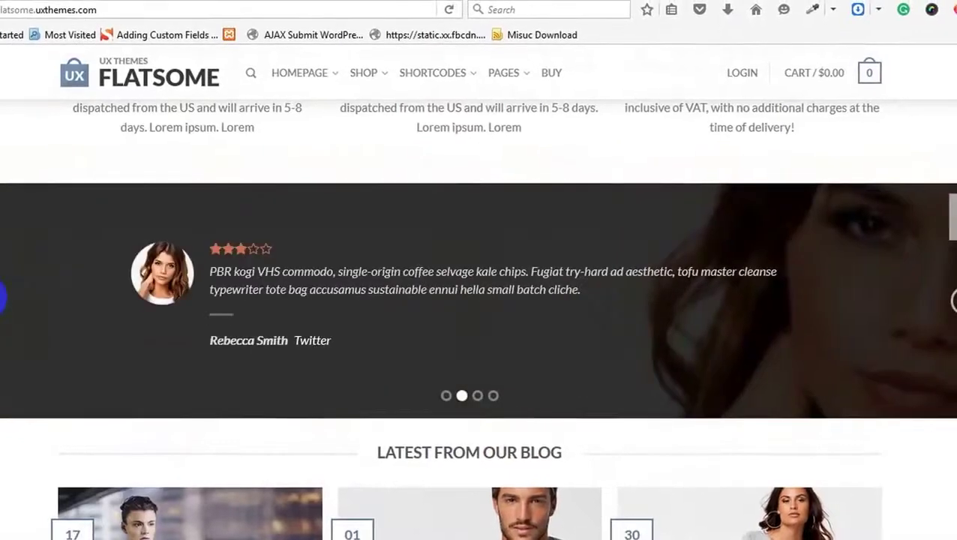
pyautogui.hotkey('ctrl', 'Tab')
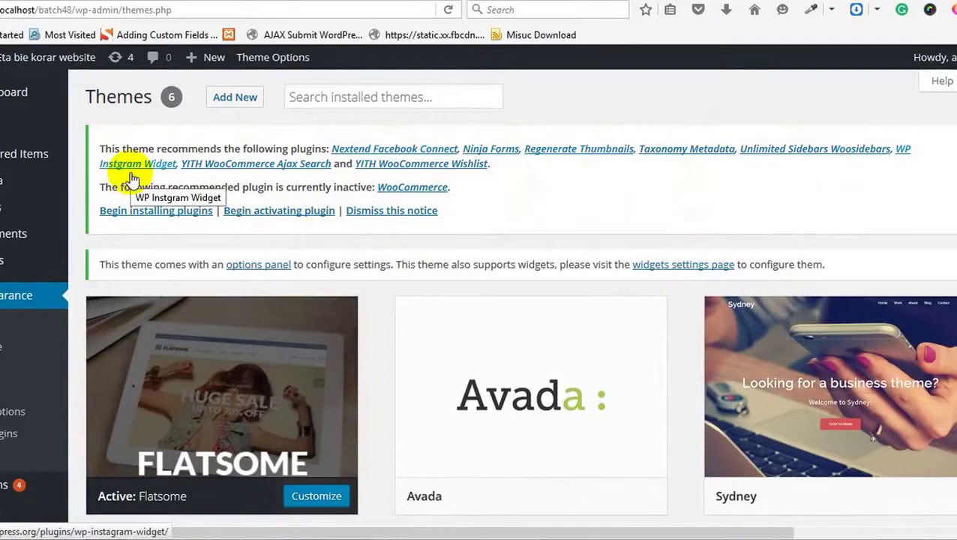
# Step: From the theme's recommended plugins list, activate WooCommerce and install Nextend Facebook Connect
pyautogui.click(158, 212)
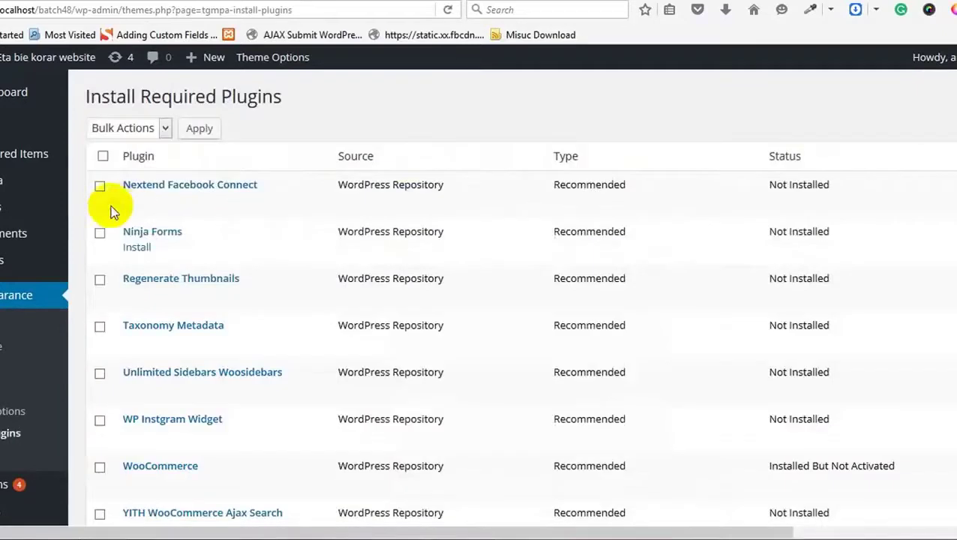
pyautogui.moveTo(128, 212)
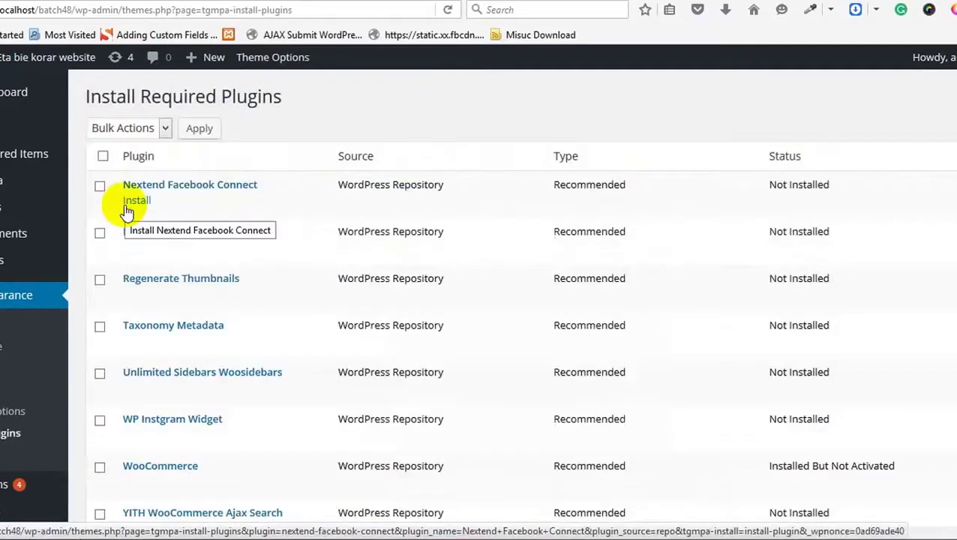
pyautogui.scroll(-3, 253, 212)
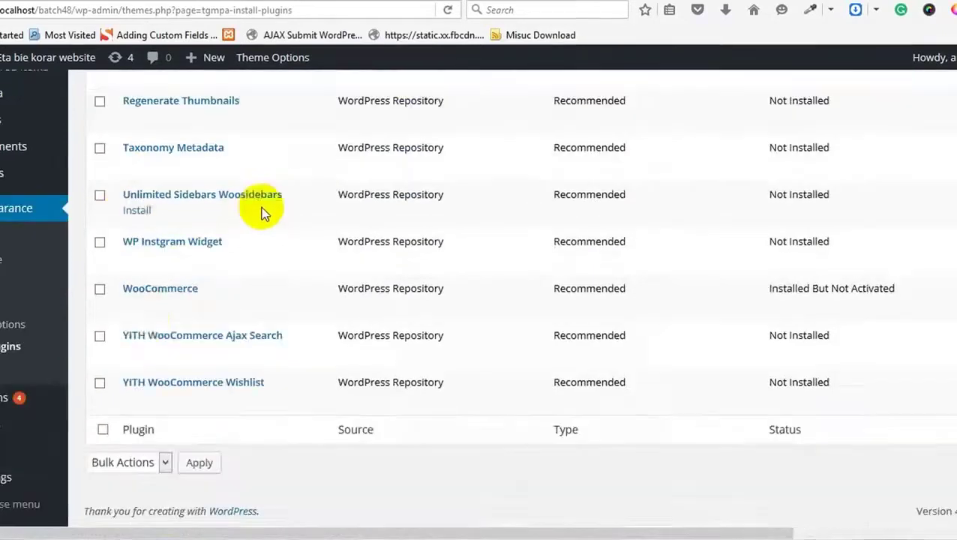
pyautogui.moveTo(143, 399)
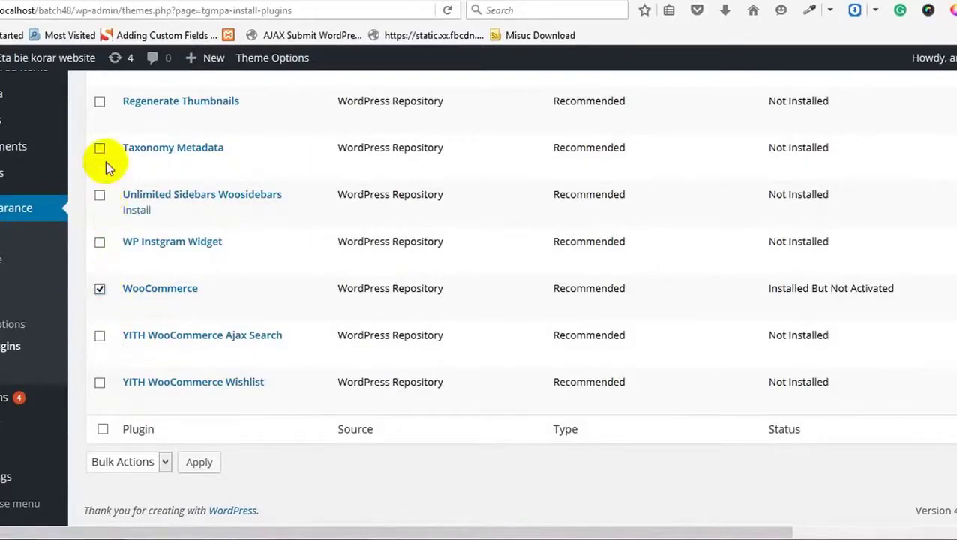
pyautogui.scroll(3, 124, 194)
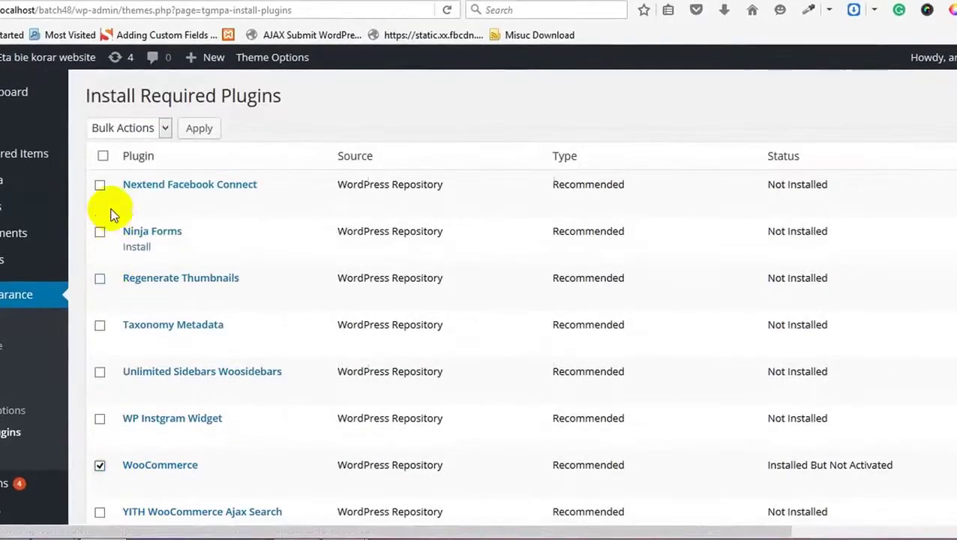
pyautogui.scroll(-3, 102, 339)
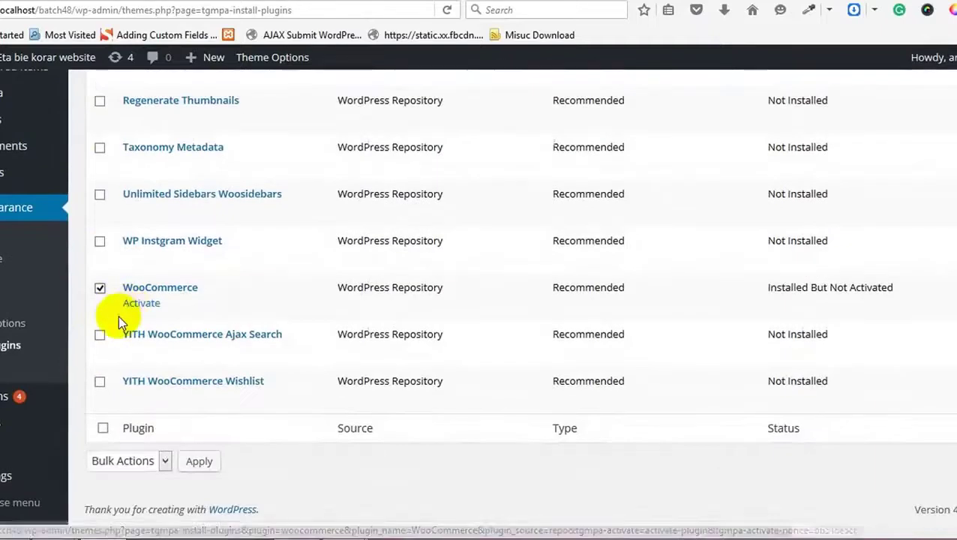
pyautogui.scroll(2, 315, 335)
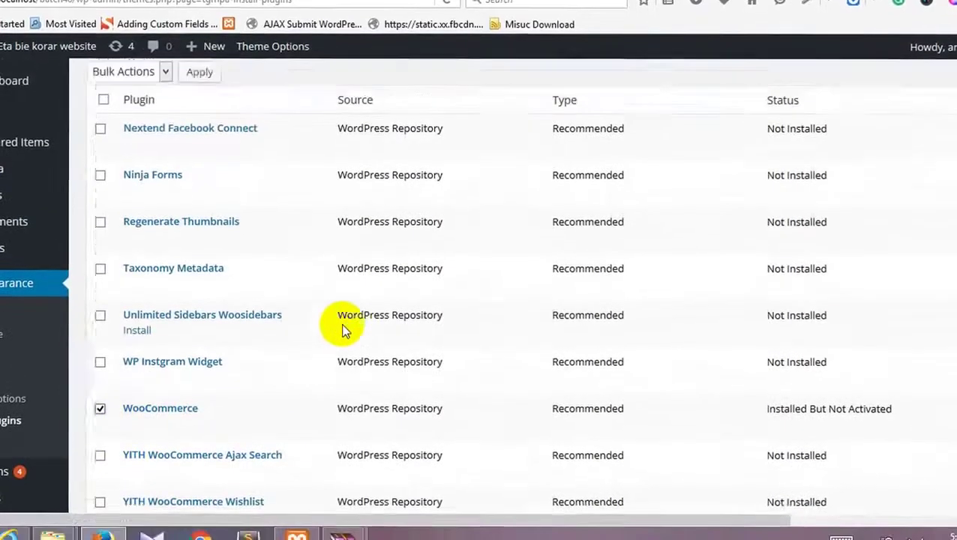
pyautogui.scroll(1, 342, 322)
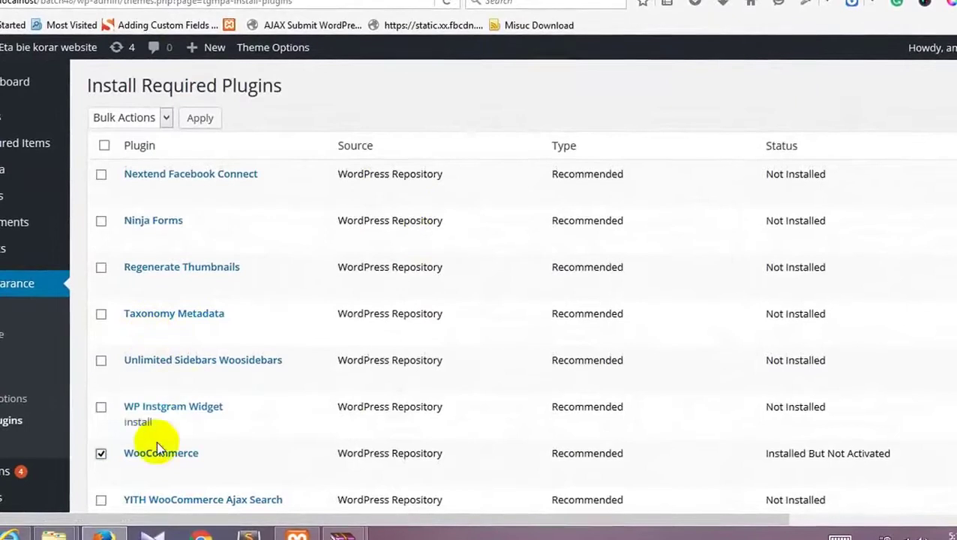
pyautogui.click(144, 467)
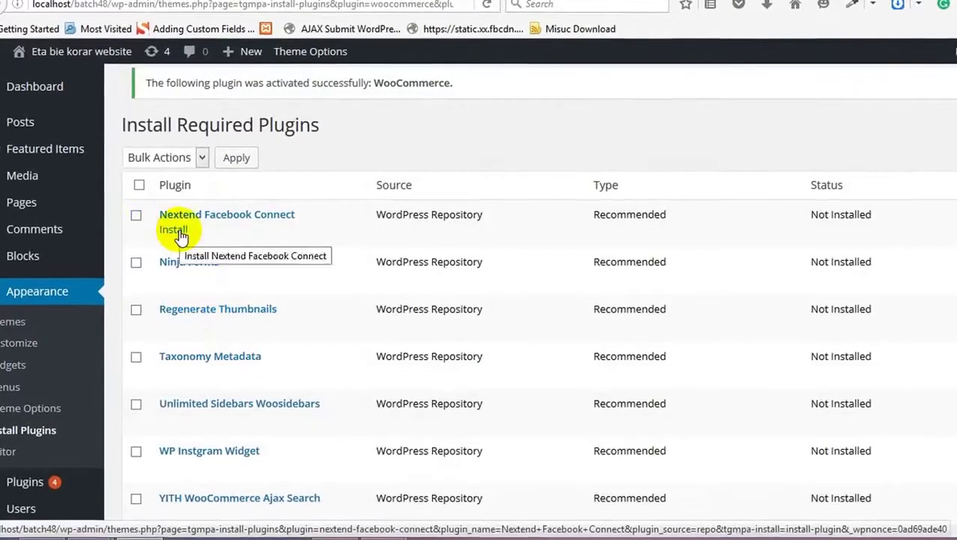
pyautogui.click(179, 235)
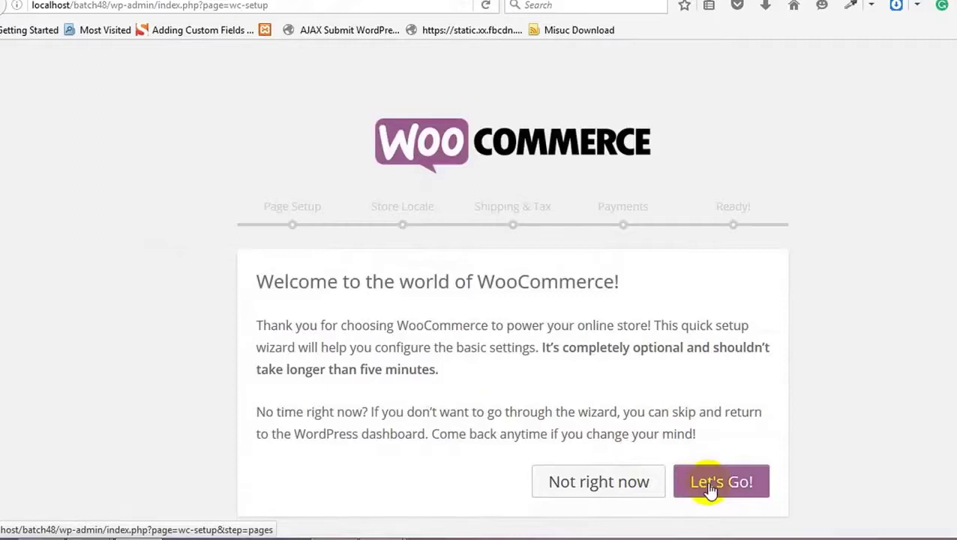
# Step: Launch the WooCommerce wizard, create the store pages, and accept the locale (Pounds Sterling, kg, cm)
pyautogui.click(710, 480)
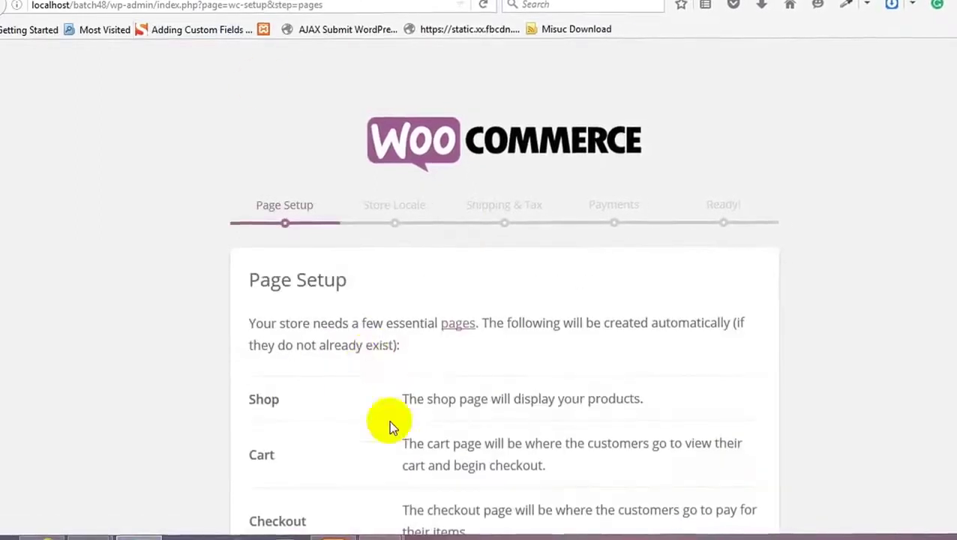
pyautogui.scroll(-3, 388, 426)
pyautogui.click(708, 486)
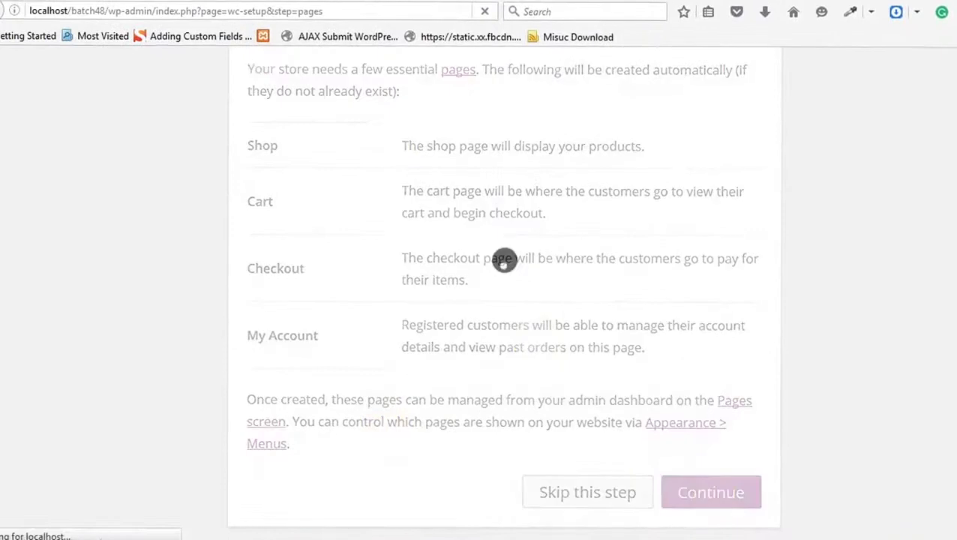
pyautogui.scroll(4, 247, 318)
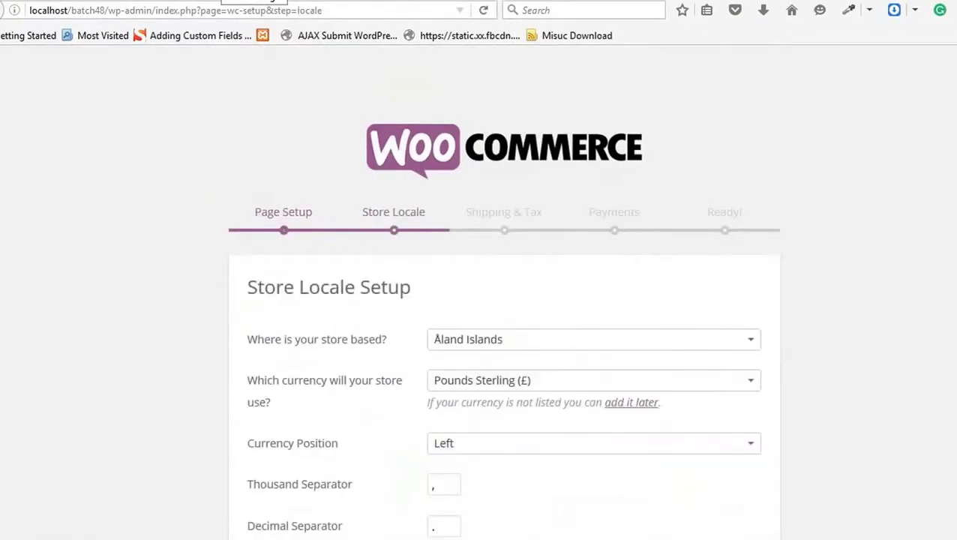
pyautogui.scroll(-5, 450, 188)
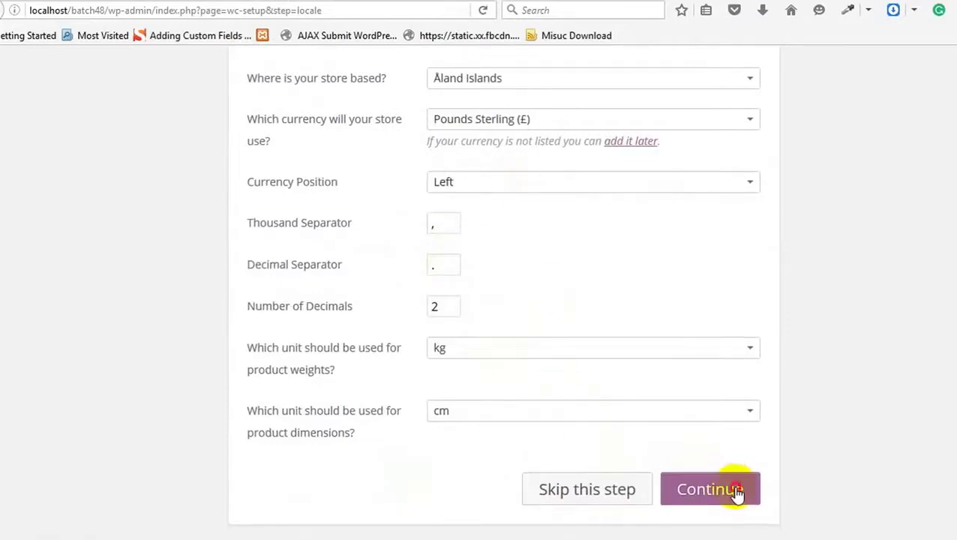
pyautogui.click(708, 489)
pyautogui.scroll(5, 358, 156)
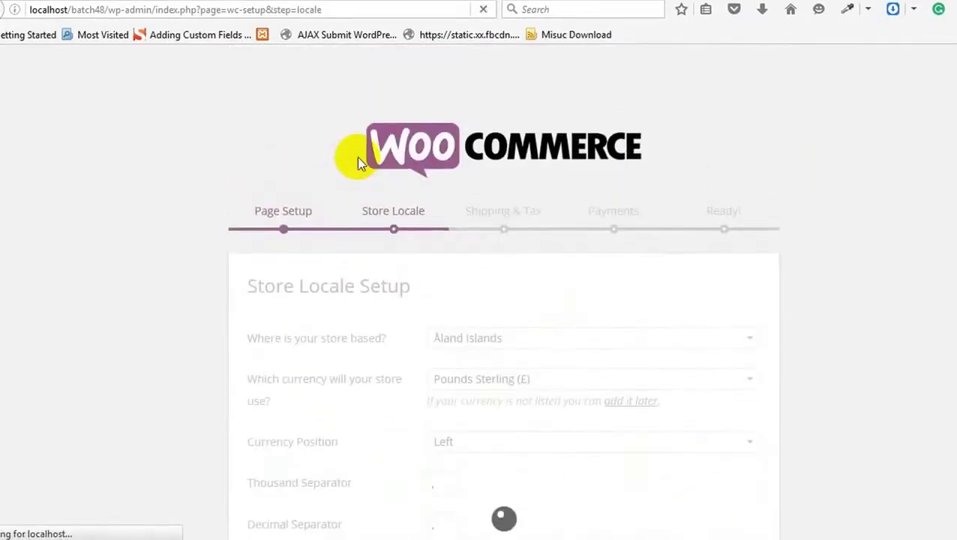
pyautogui.scroll(-2, 404, 225)
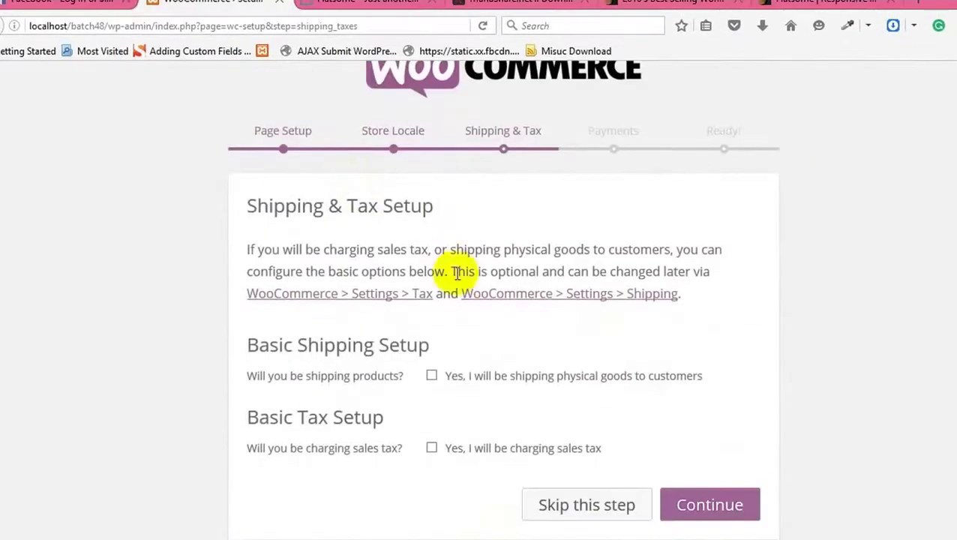
# Step: Skip past Shipping & Tax and enter the PayPal e-mail address for payments
pyautogui.click(695, 517)
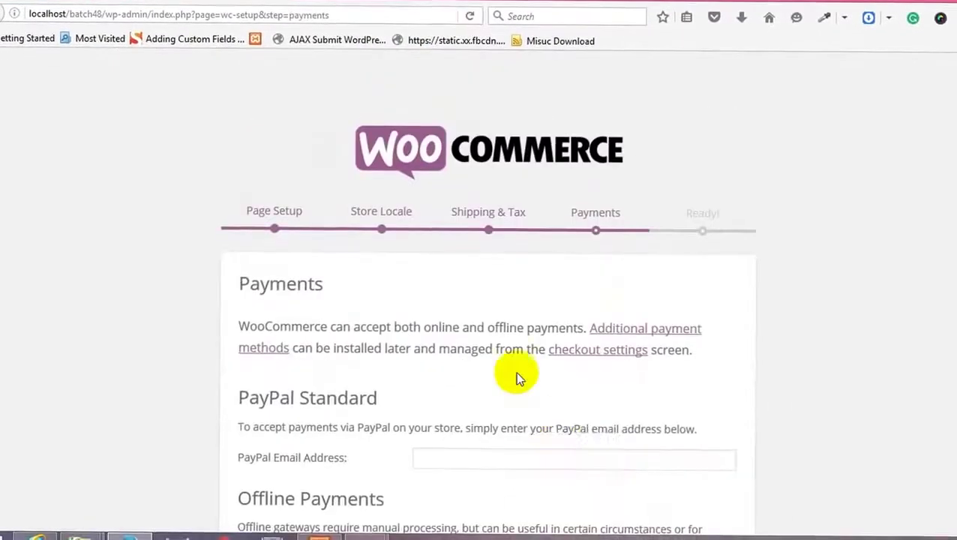
pyautogui.scroll(-3, 534, 423)
pyautogui.click(567, 240)
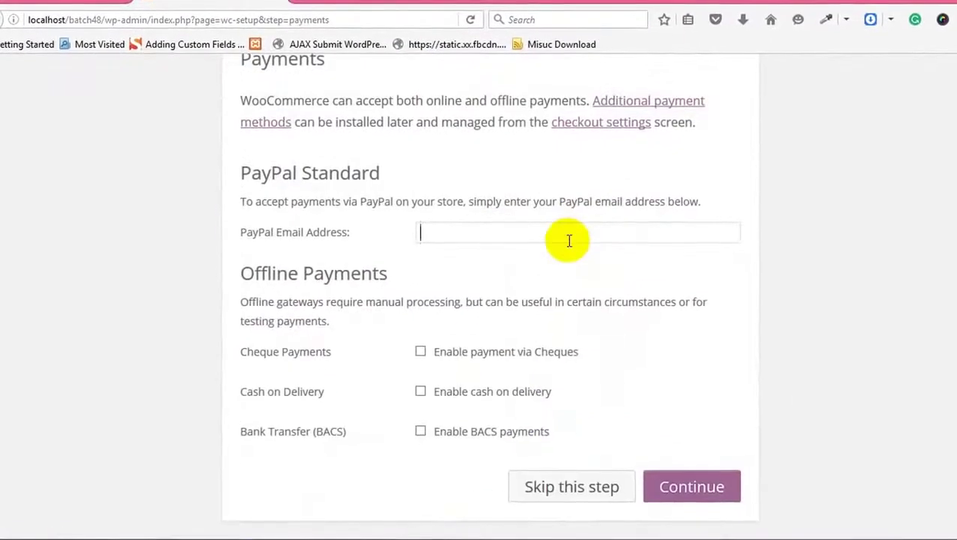
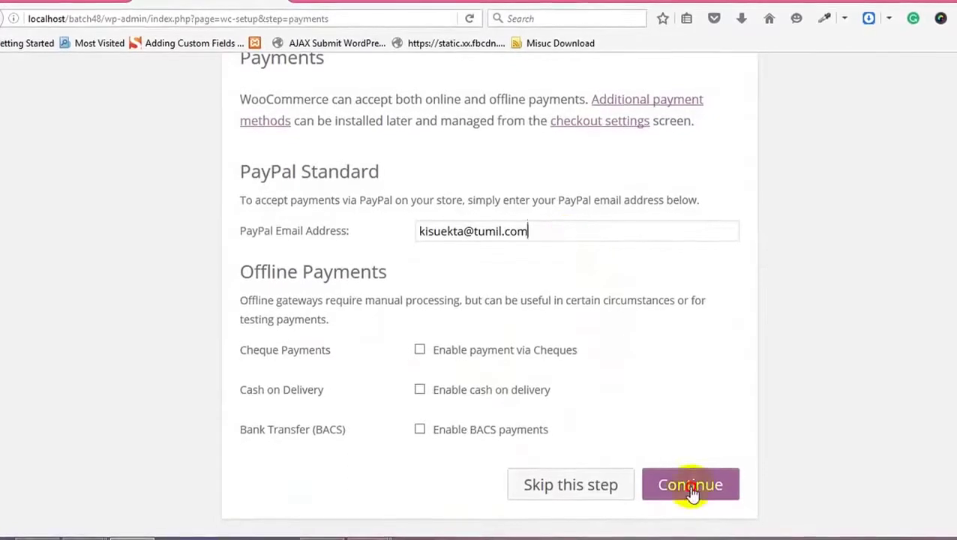
pyautogui.click(690, 485)
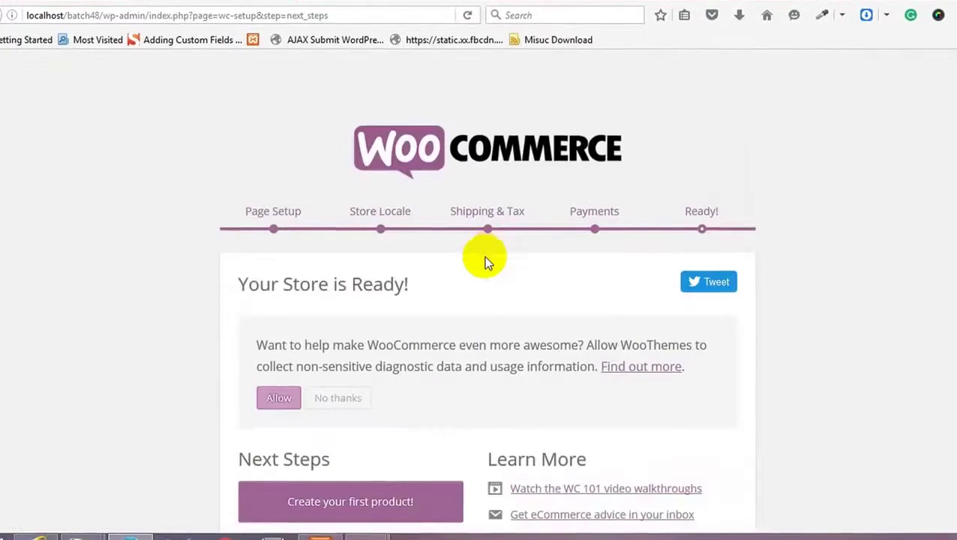
# Step: Decline WooCommerce usage tracking and return to the WordPress Dashboard
pyautogui.scroll(-2, 480, 299)
pyautogui.click(338, 306)
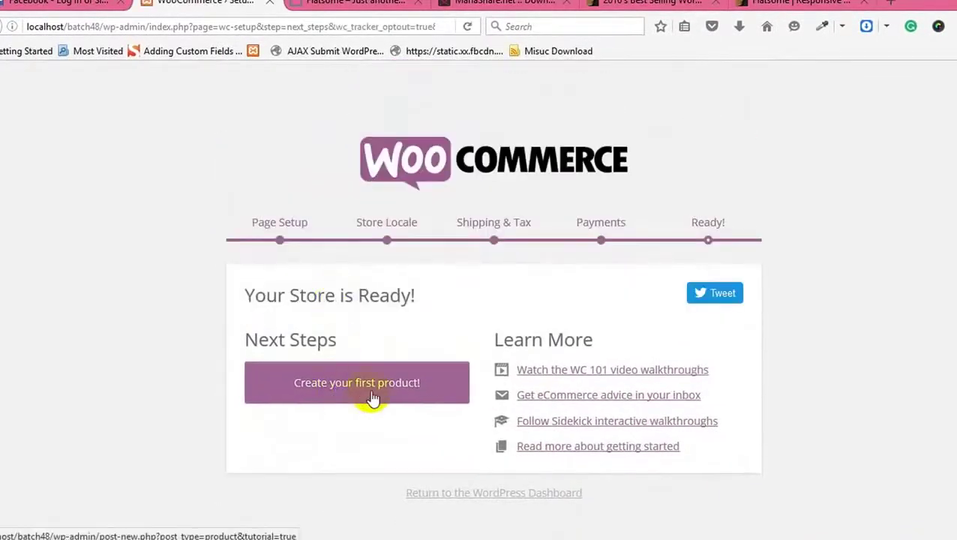
pyautogui.click(513, 493)
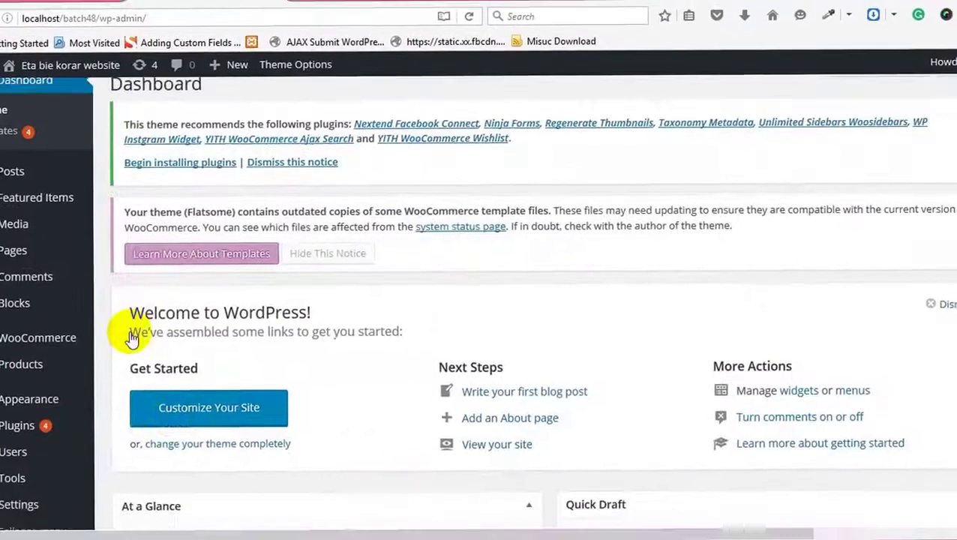
# Step: Install and activate the recommended Nextend Facebook Connect plugin
pyautogui.scroll(-3, 124, 320)
pyautogui.scroll(3, 150, 247)
pyautogui.click(186, 167)
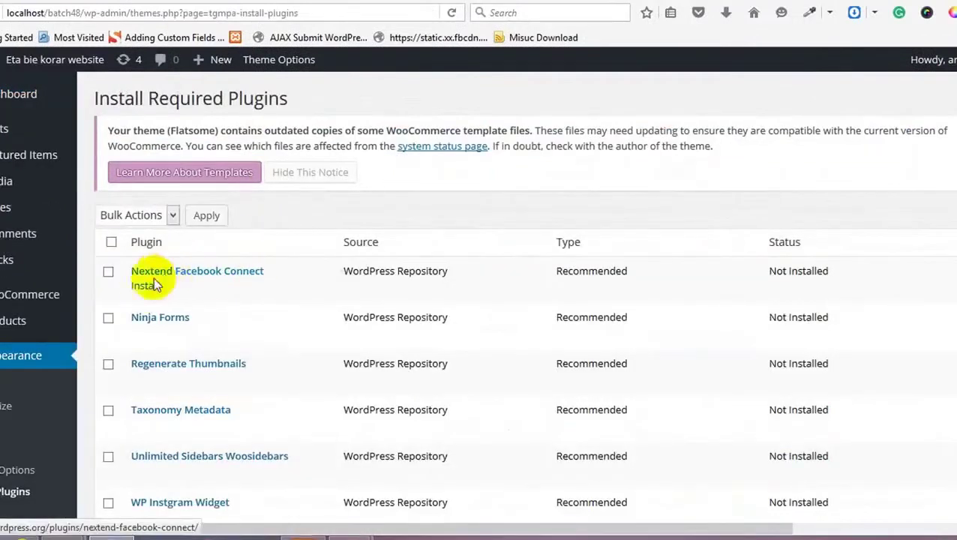
pyautogui.click(145, 286)
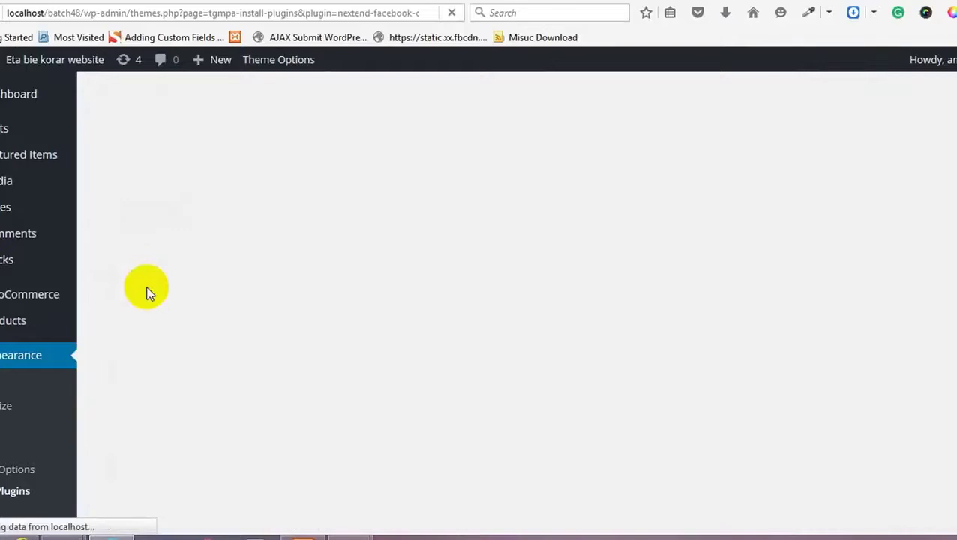
pyautogui.moveTo(218, 60)
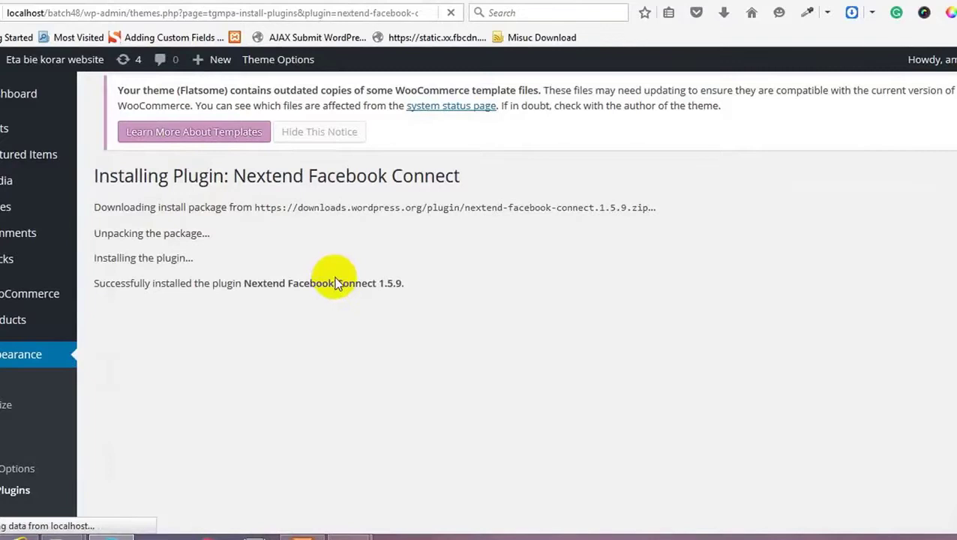
pyautogui.click(186, 315)
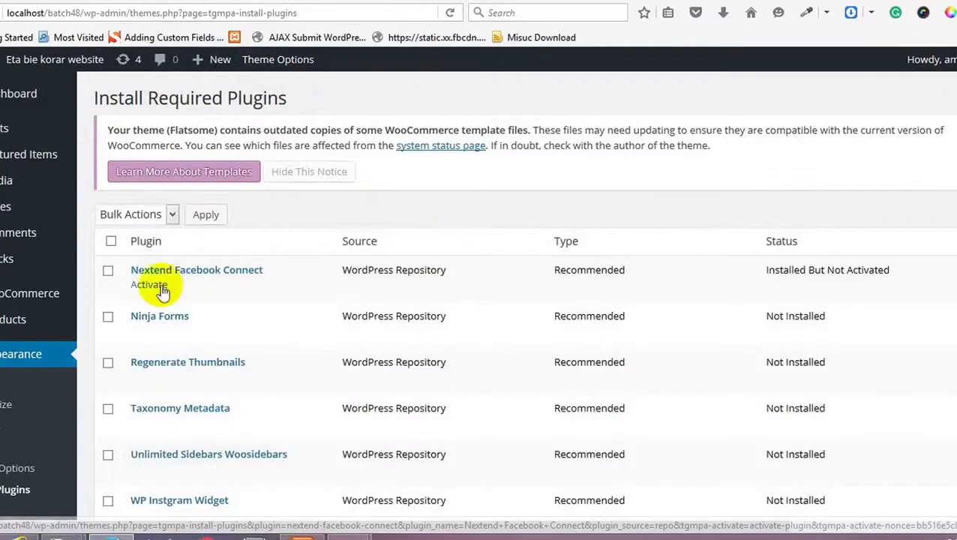
pyautogui.click(159, 287)
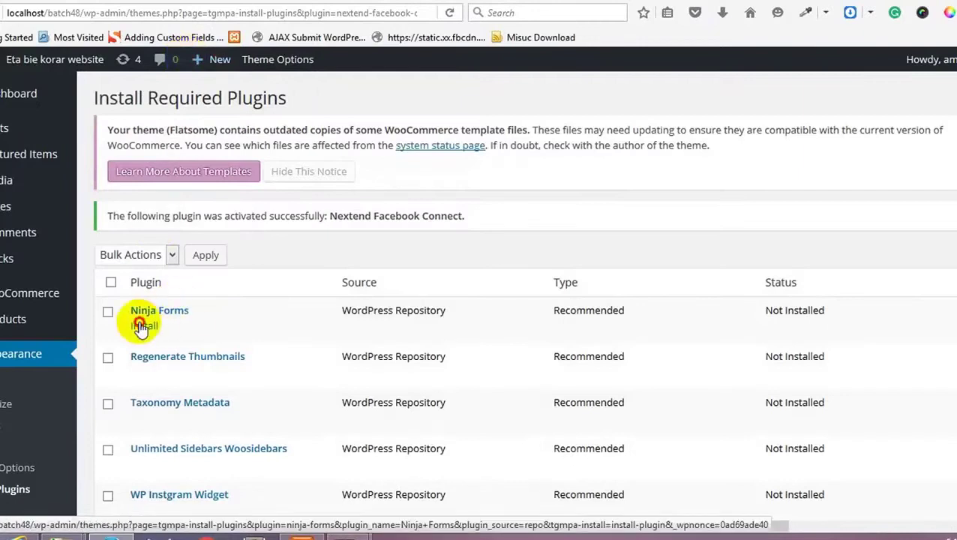
# Step: Start installing Ninja Forms and copy the installer page's address
pyautogui.click(144, 326)
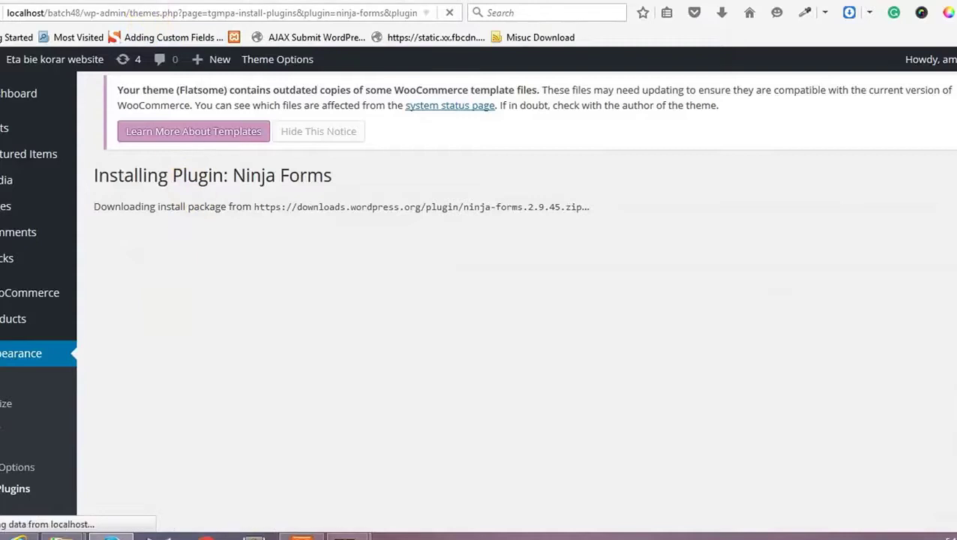
pyautogui.click(166, 12)
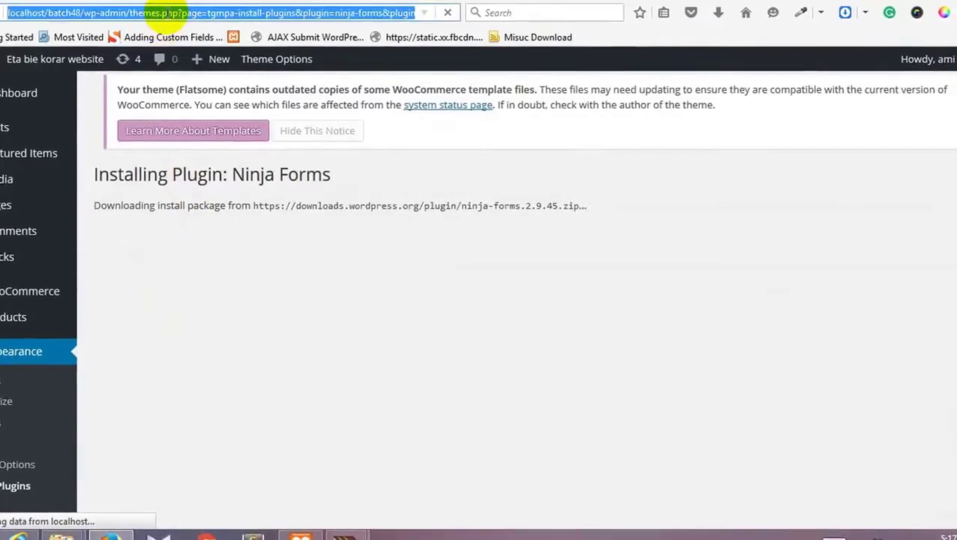
pyautogui.rightClick(171, 15)
pyautogui.click(206, 63)
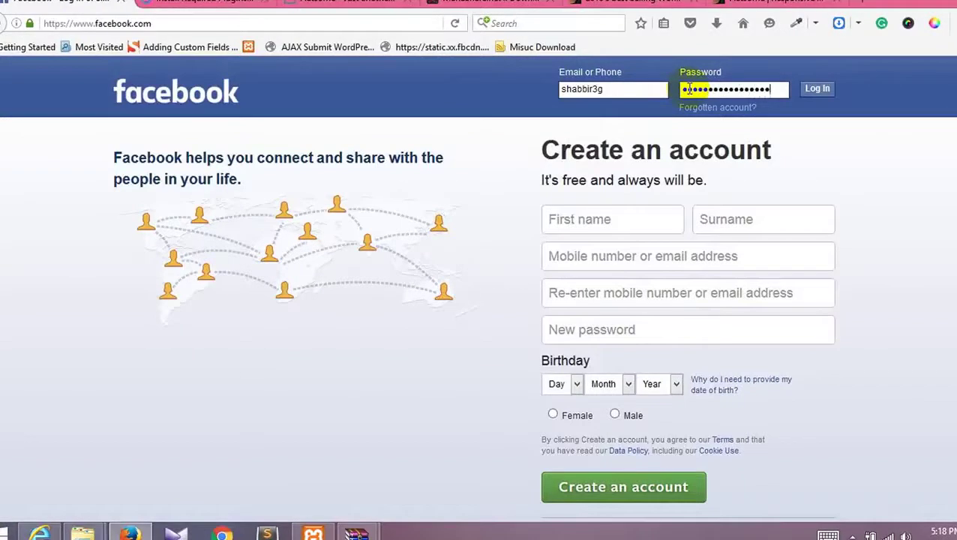
# Step: Submit the Facebook login and choose Not Now for saving the password in Firefox
pyautogui.press('Return')
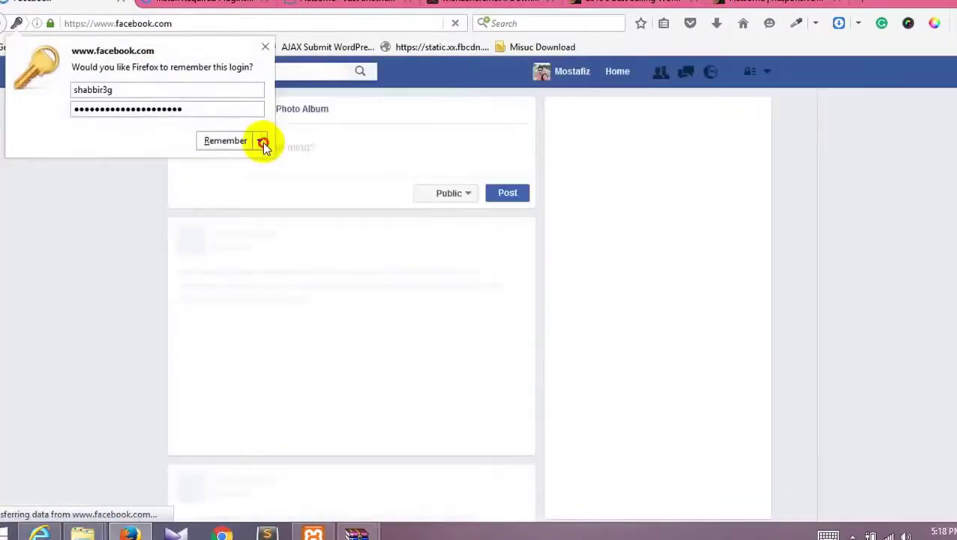
pyautogui.click(260, 141)
pyautogui.click(314, 183)
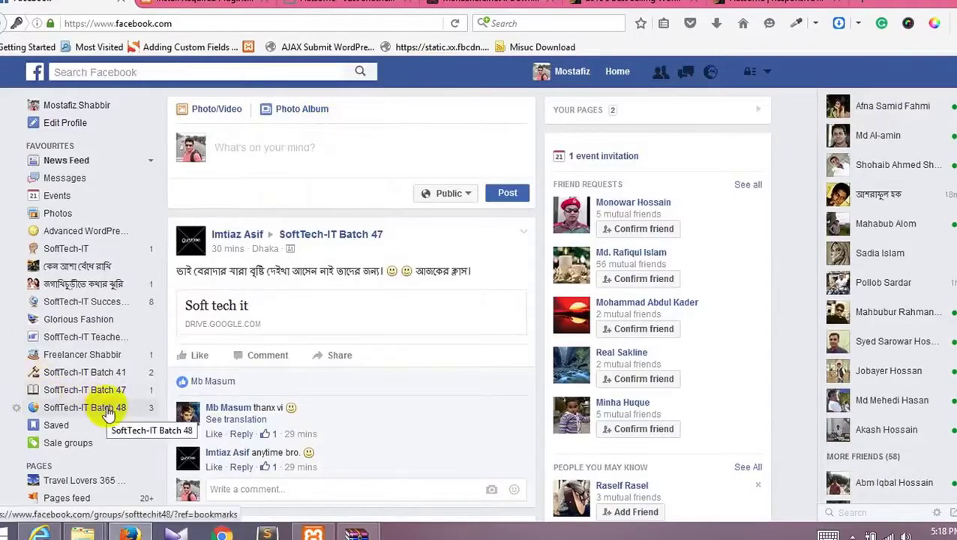
# Step: Open the SoftTech-IT Batch 48 group and add a friend as a member
pyautogui.click(108, 411)
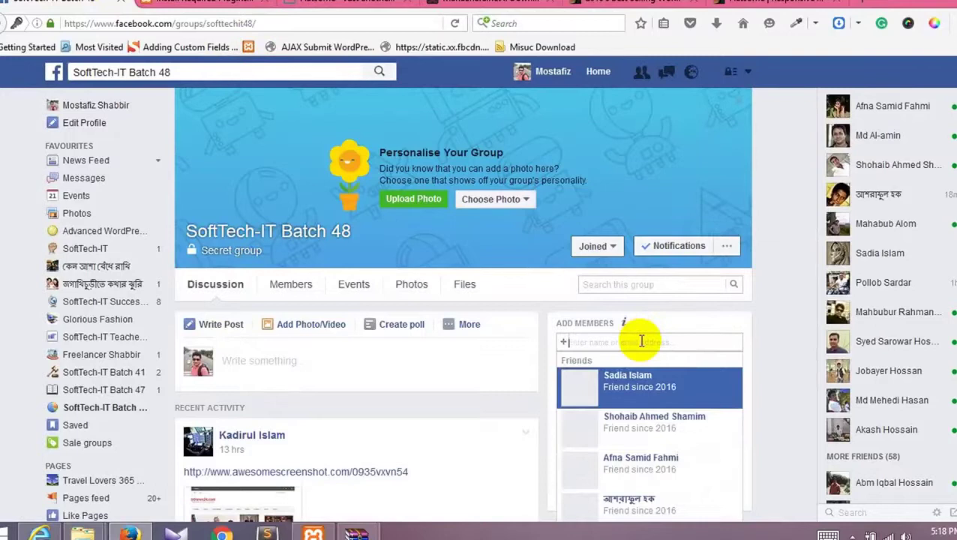
pyautogui.write('ad')
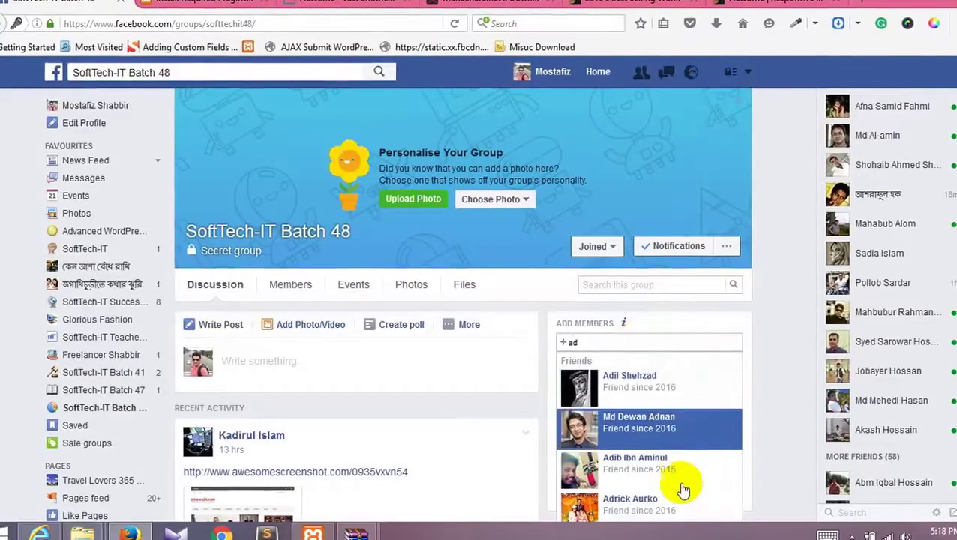
pyautogui.click(636, 517)
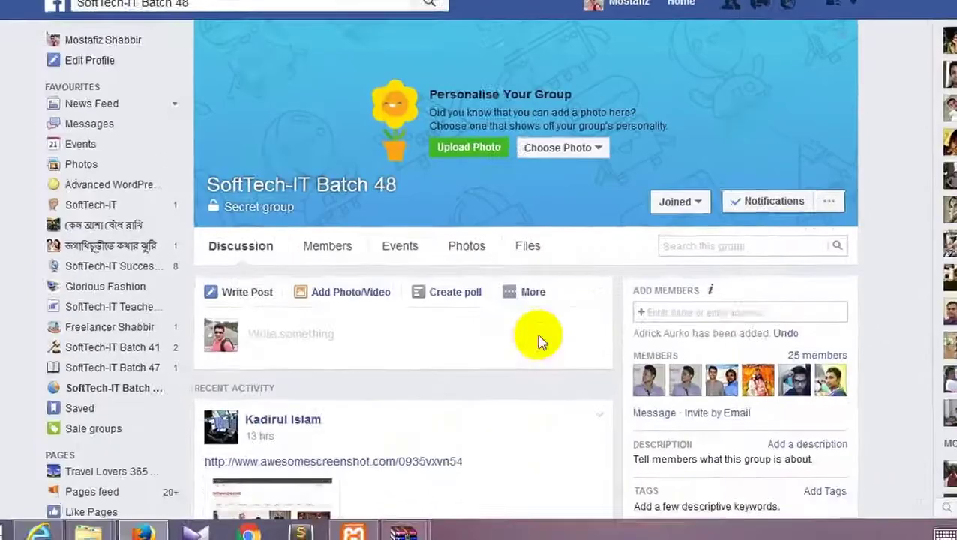
# Step: Browse the group page, then return to the WordPress required plugins installer
pyautogui.scroll(-5, 518, 375)
pyautogui.scroll(4, 480, 364)
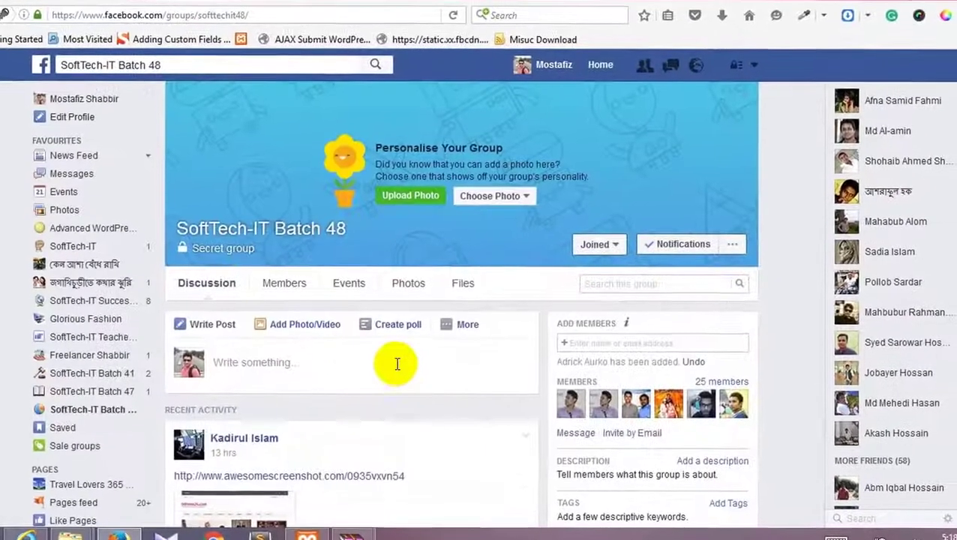
pyautogui.scroll(-4, 480, 364)
pyautogui.scroll(-5, 394, 296)
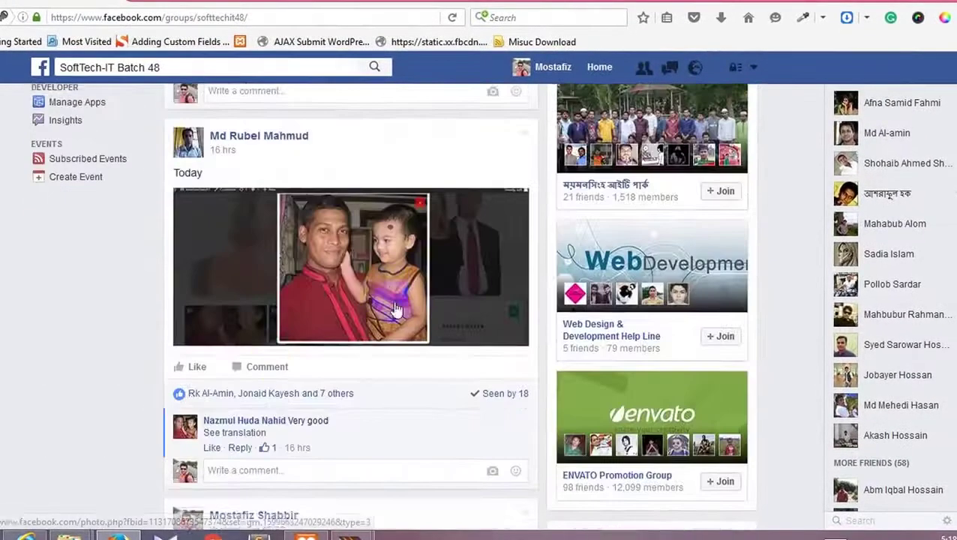
pyautogui.scroll(-5, 270, 364)
pyautogui.scroll(-6, 270, 367)
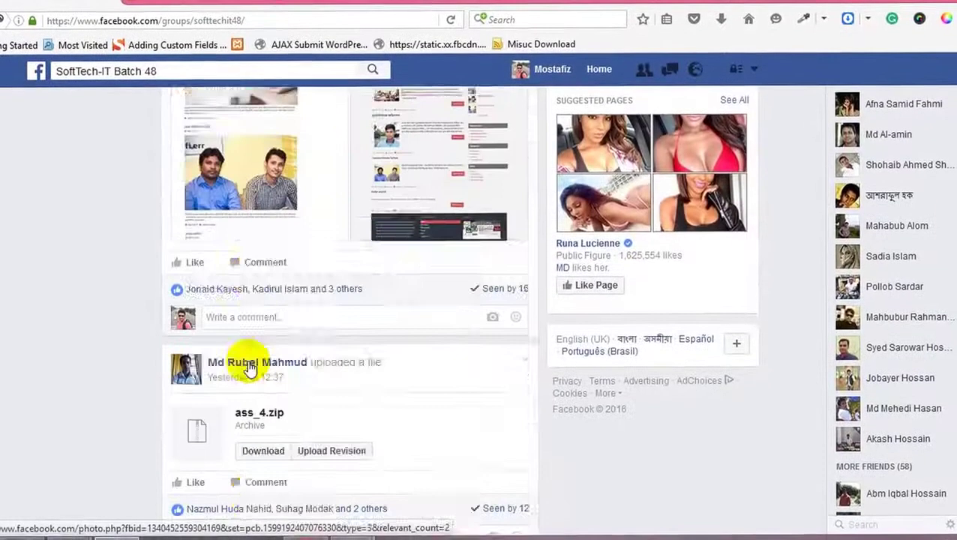
pyautogui.scroll(-6, 252, 364)
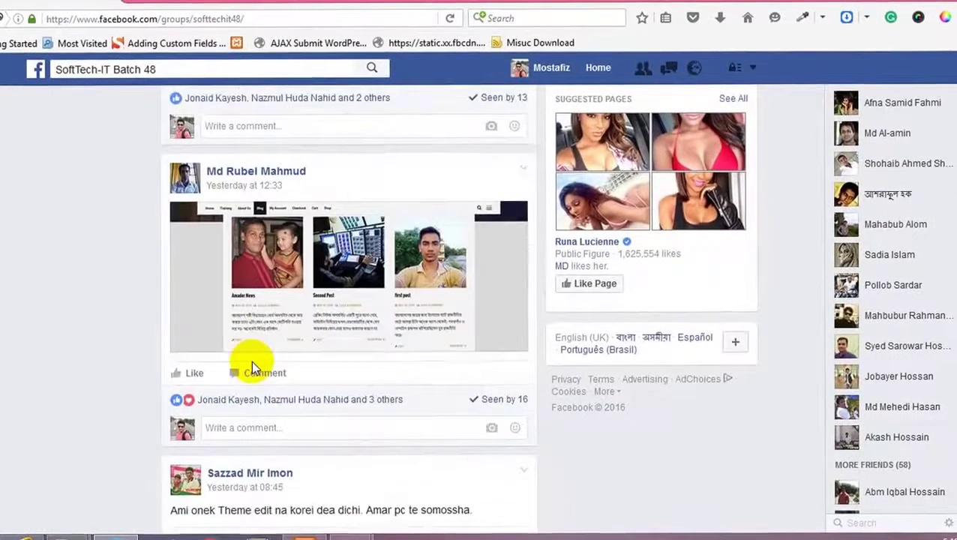
pyautogui.scroll(-10, 252, 362)
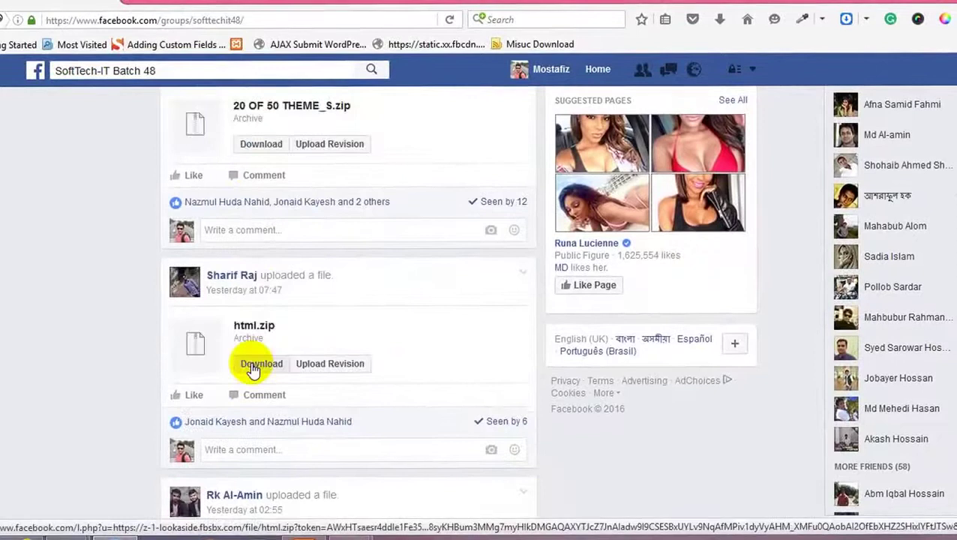
pyautogui.scroll(15, 251, 367)
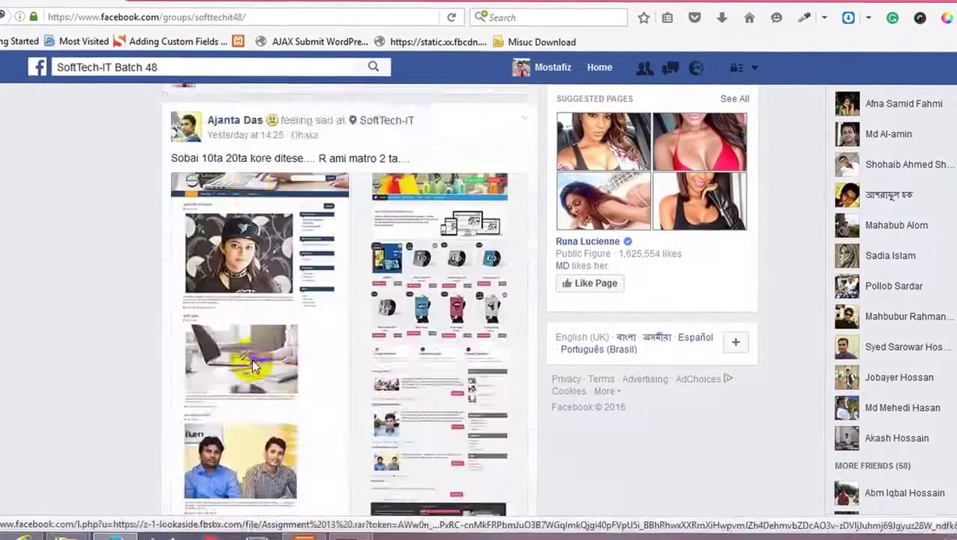
pyautogui.scroll(15, 251, 363)
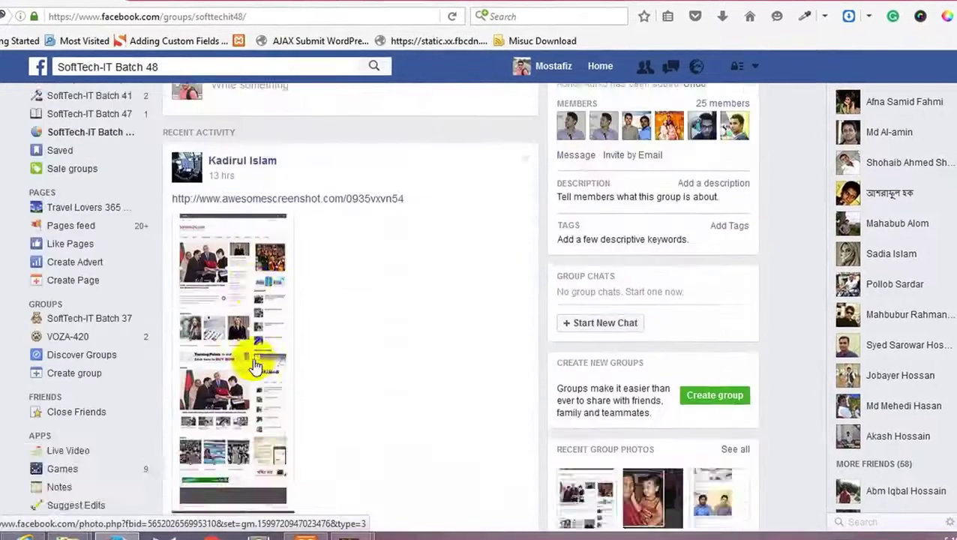
pyautogui.scroll(-10, 253, 361)
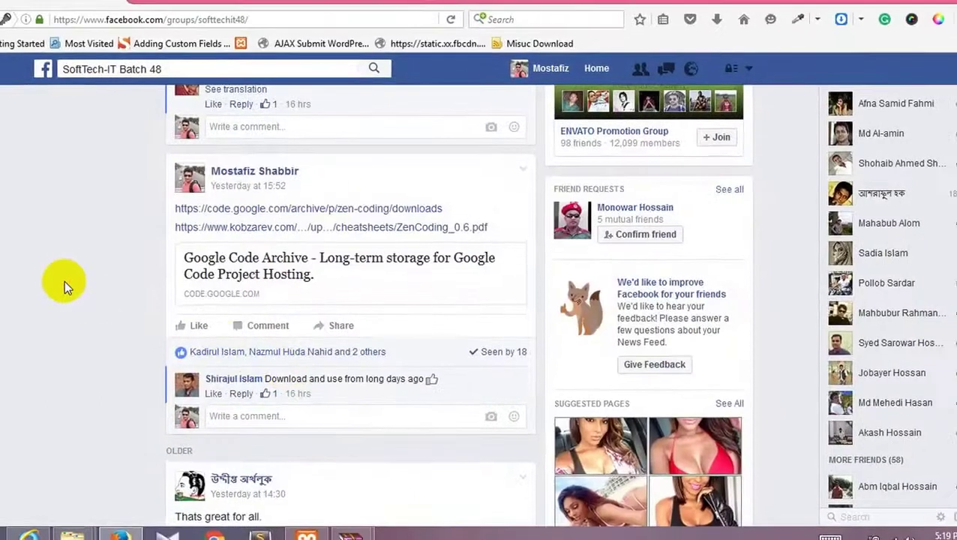
pyautogui.scroll(12, 71, 284)
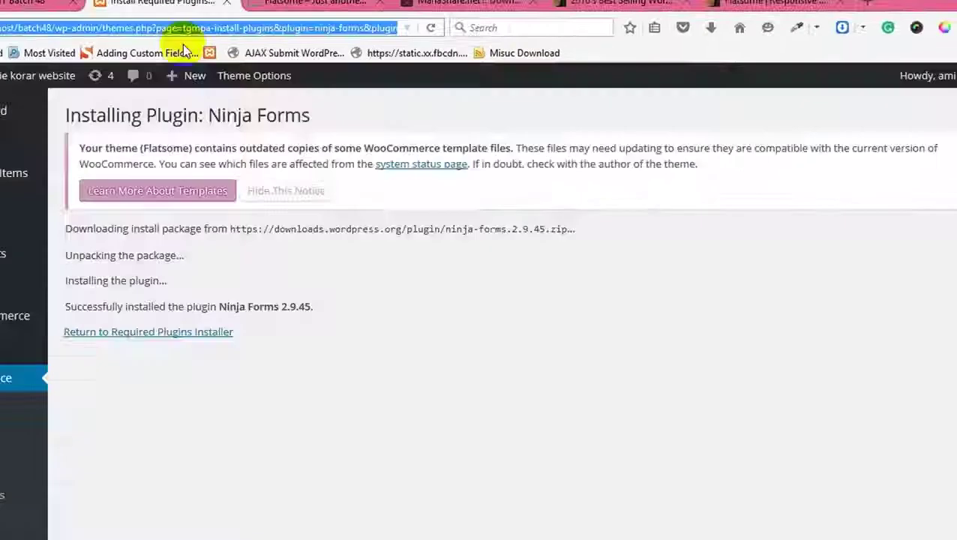
pyautogui.click(197, 331)
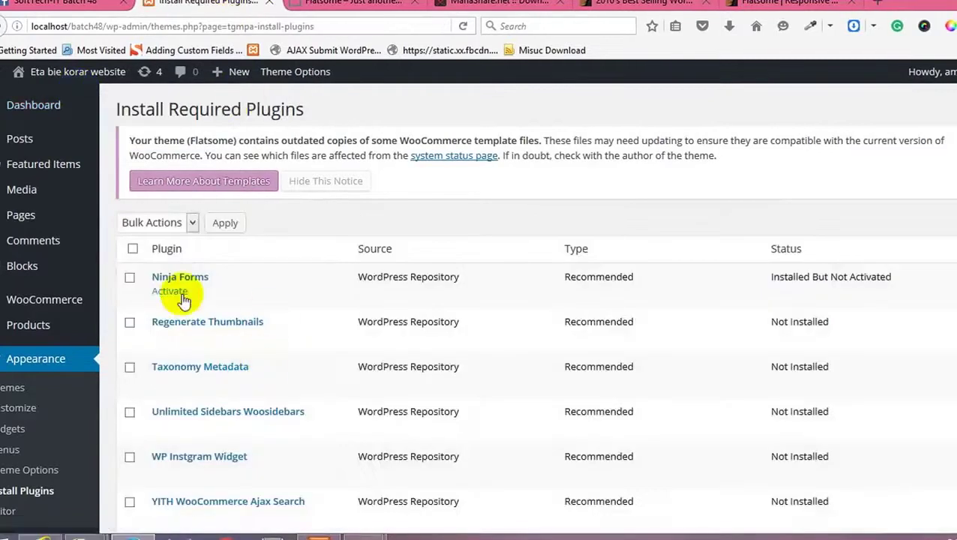
# Step: Activate Ninja Forms and bulk-install Regenerate Thumbnails, Taxonomy Metadata and Unlimited Sidebars Woosidebars
pyautogui.click(180, 294)
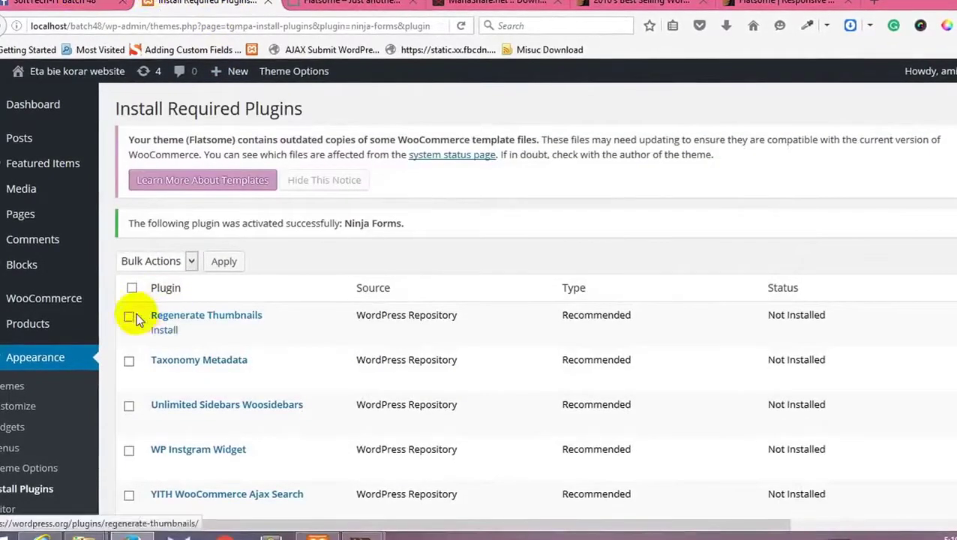
pyautogui.click(129, 316)
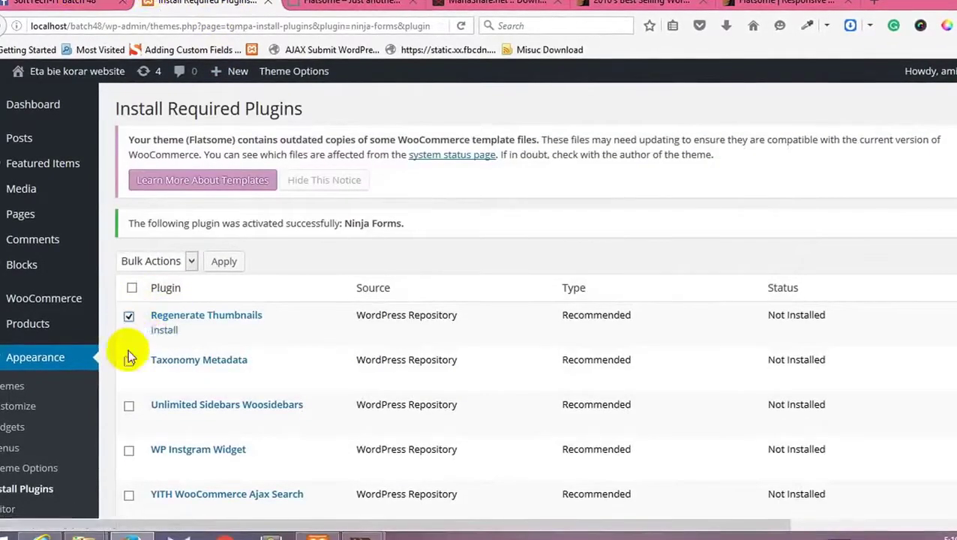
pyautogui.click(129, 410)
pyautogui.click(166, 260)
pyautogui.click(147, 294)
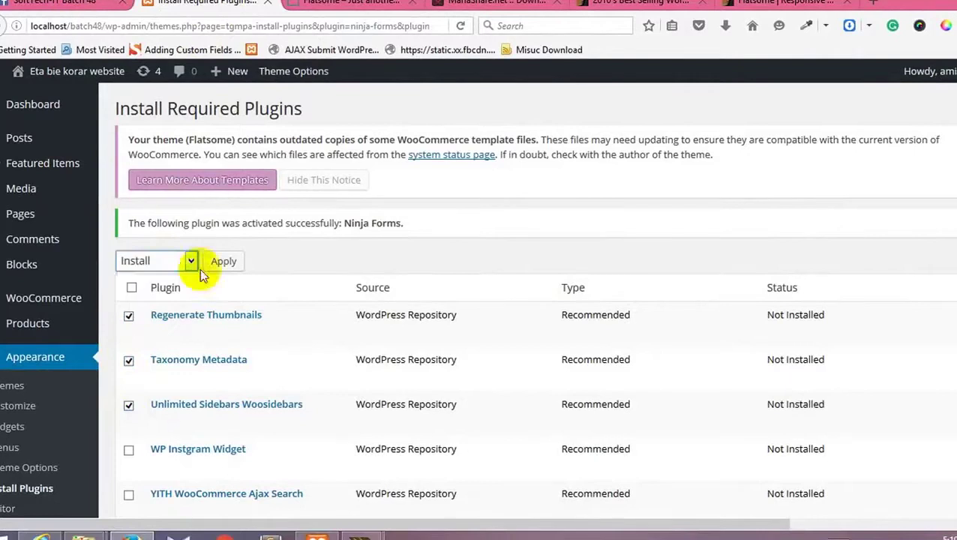
pyautogui.click(217, 262)
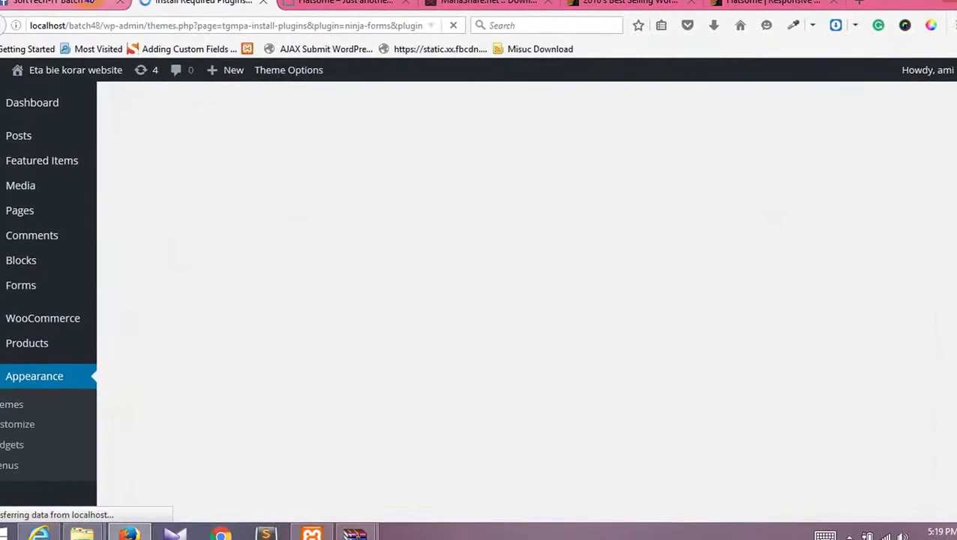
pyautogui.click(53, 2)
pyautogui.scroll(-5, 252, 300)
# Step: Go to the News Feed and like the photo of two people shaking hands
pyautogui.scroll(-1, 142, 240)
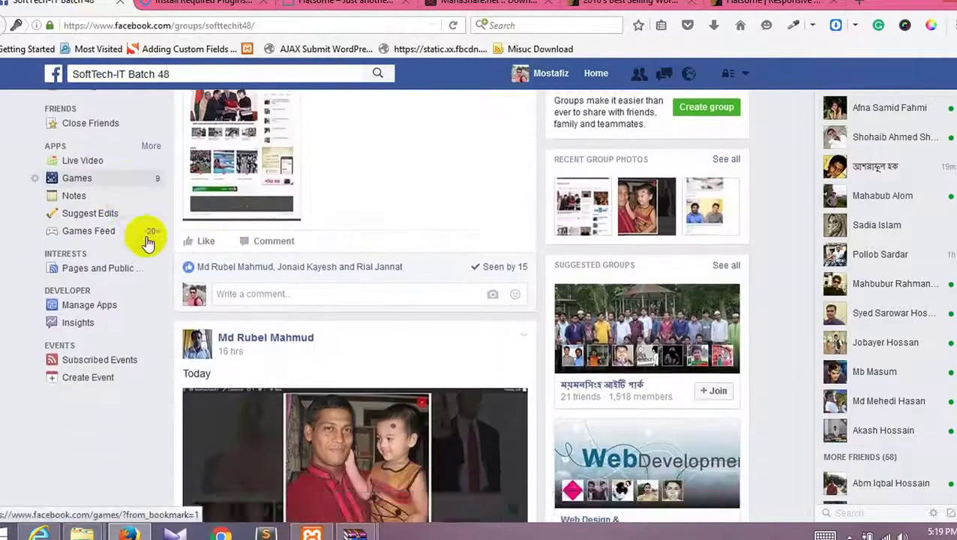
pyautogui.scroll(6, 310, 259)
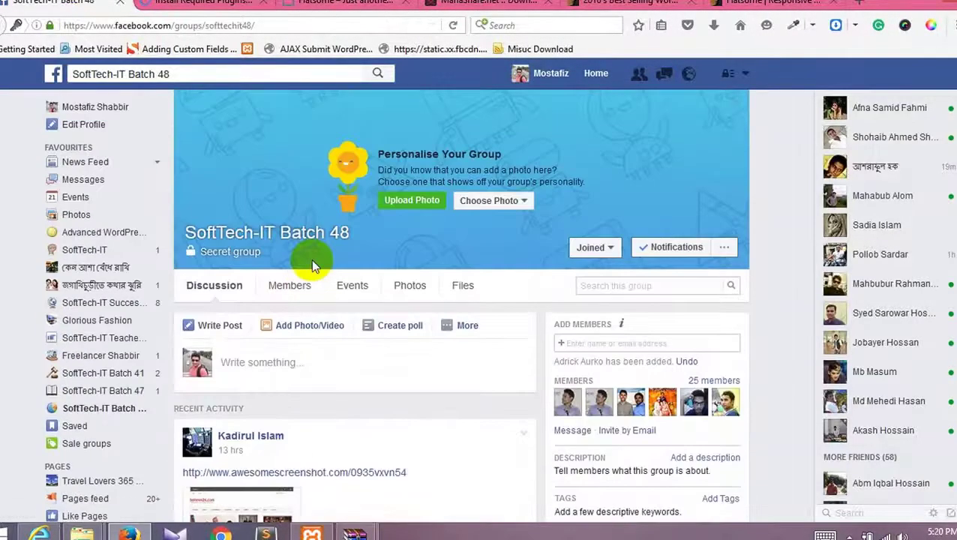
pyautogui.click(595, 74)
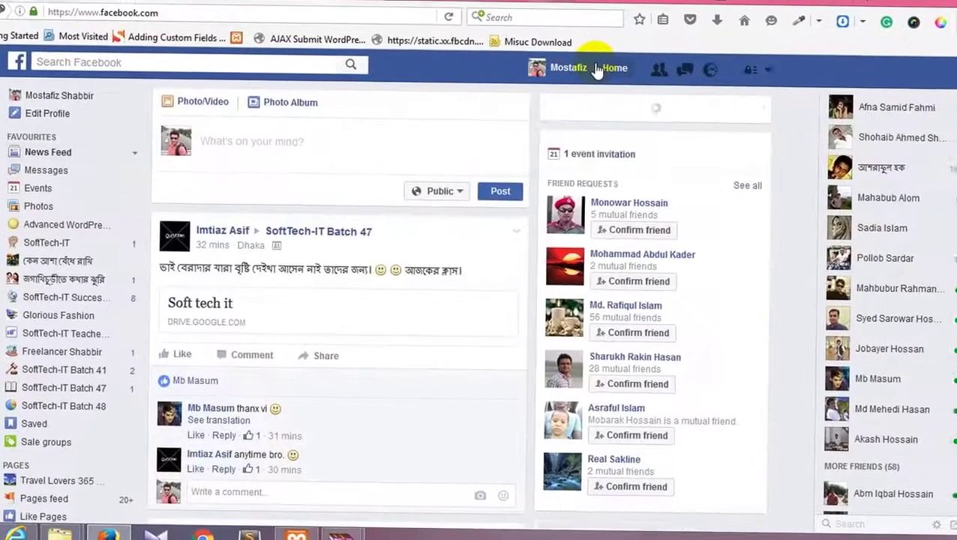
pyautogui.scroll(-3, 405, 307)
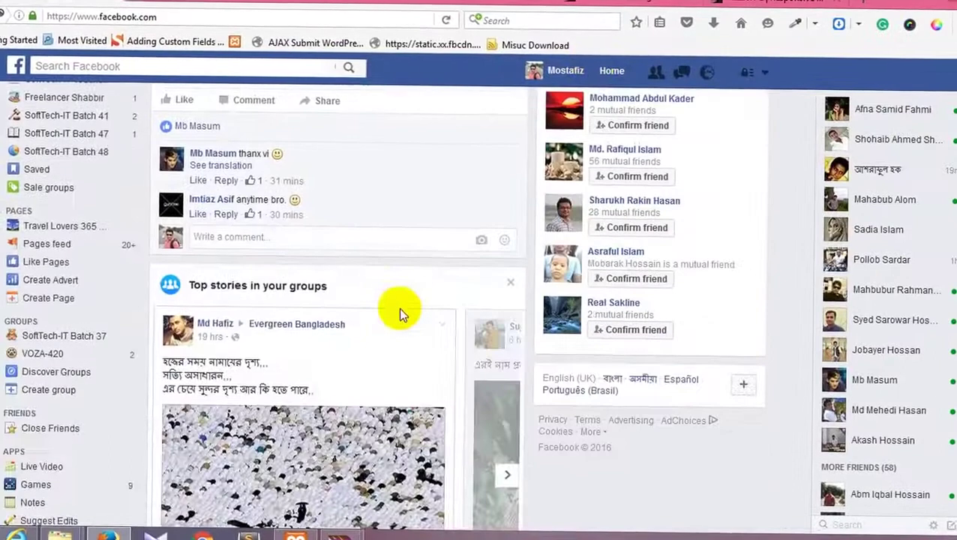
pyautogui.scroll(-2, 398, 308)
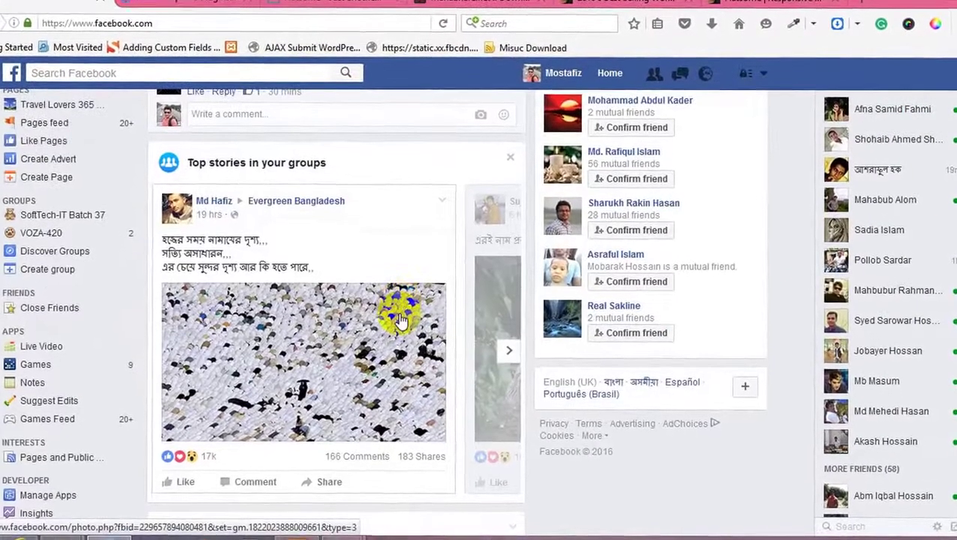
pyautogui.scroll(-3, 398, 311)
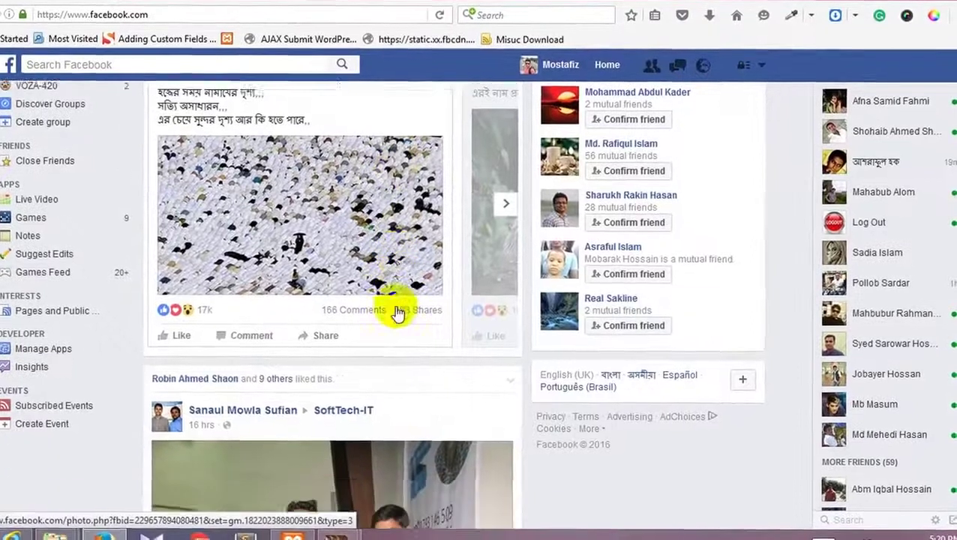
pyautogui.scroll(-1, 393, 311)
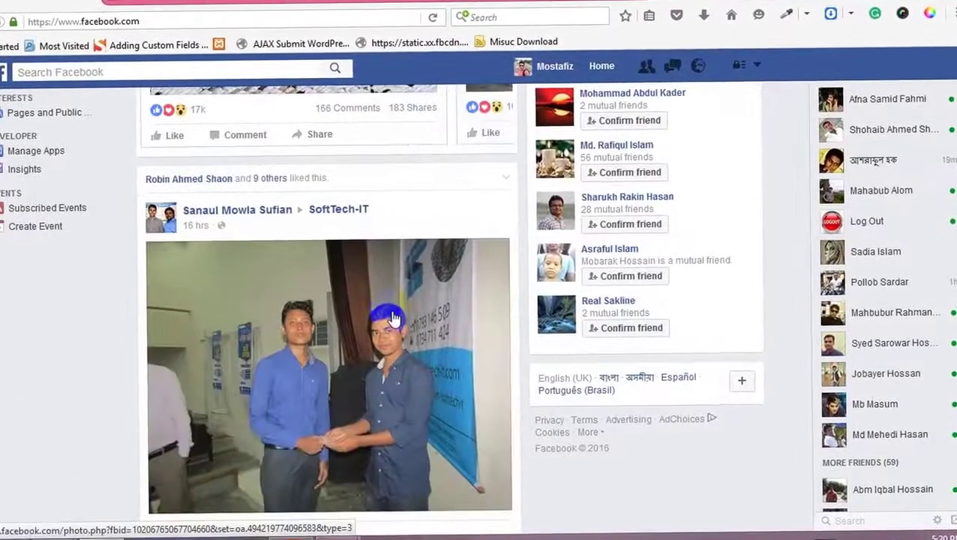
pyautogui.scroll(-1, 389, 320)
pyautogui.click(174, 451)
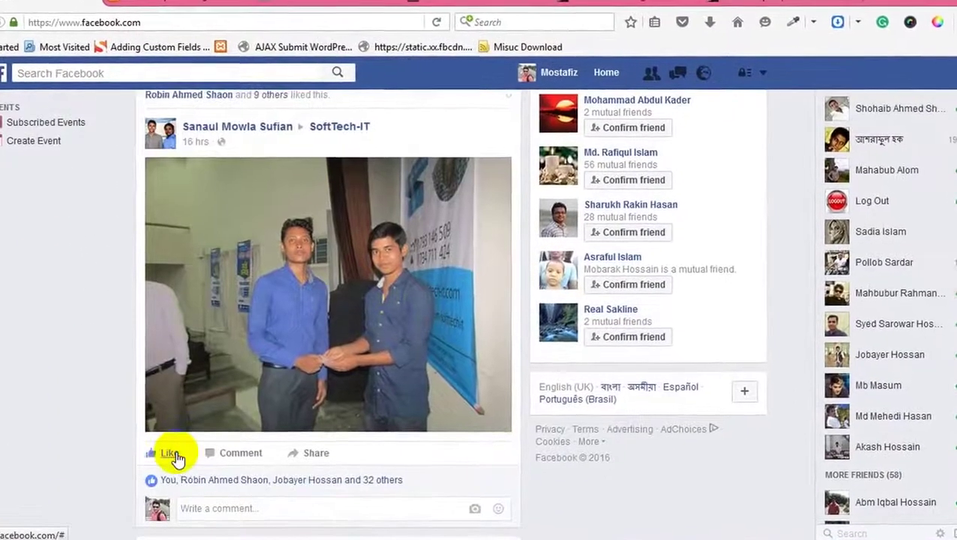
# Step: Scroll further down through the News Feed
pyautogui.scroll(-2, 175, 454)
pyautogui.scroll(-2, 178, 455)
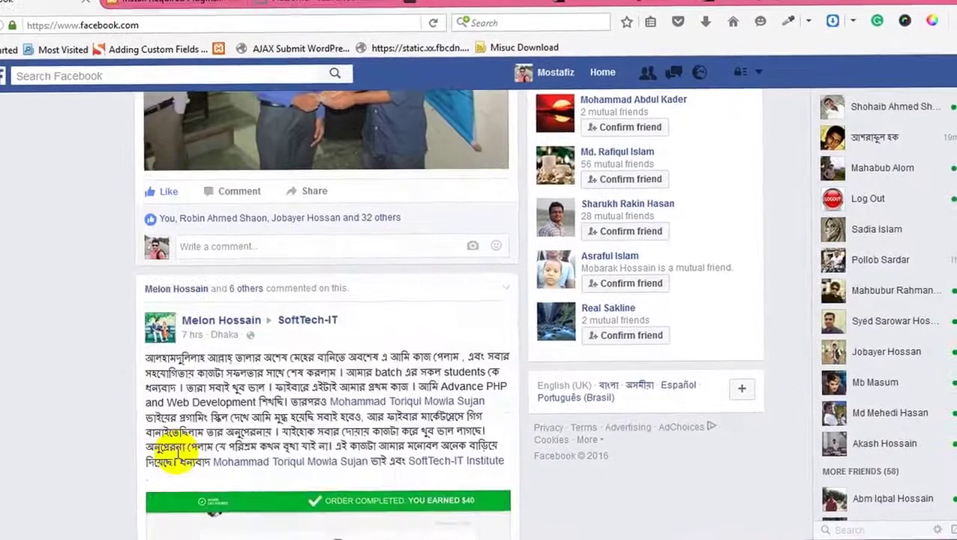
pyautogui.scroll(-2, 178, 455)
pyautogui.scroll(-5, 178, 455)
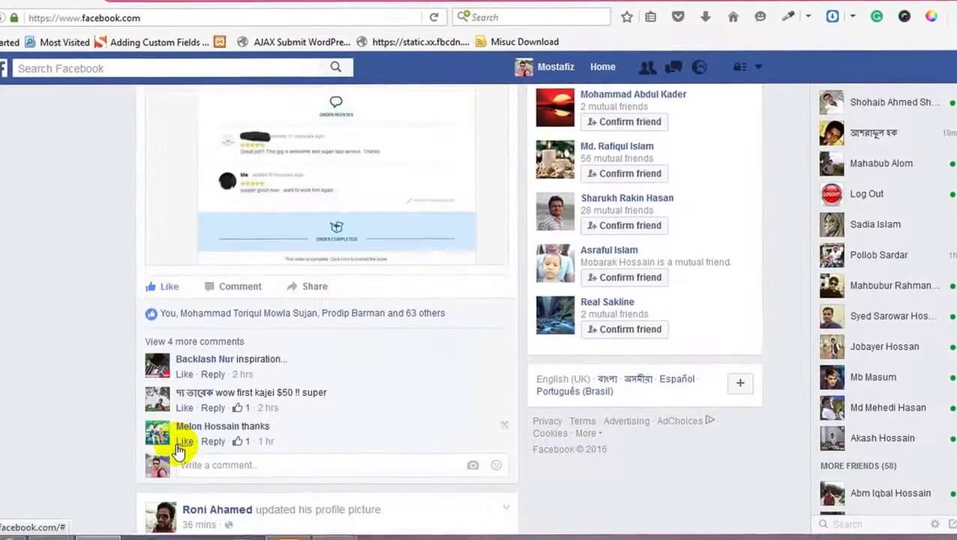
pyautogui.scroll(-5, 177, 450)
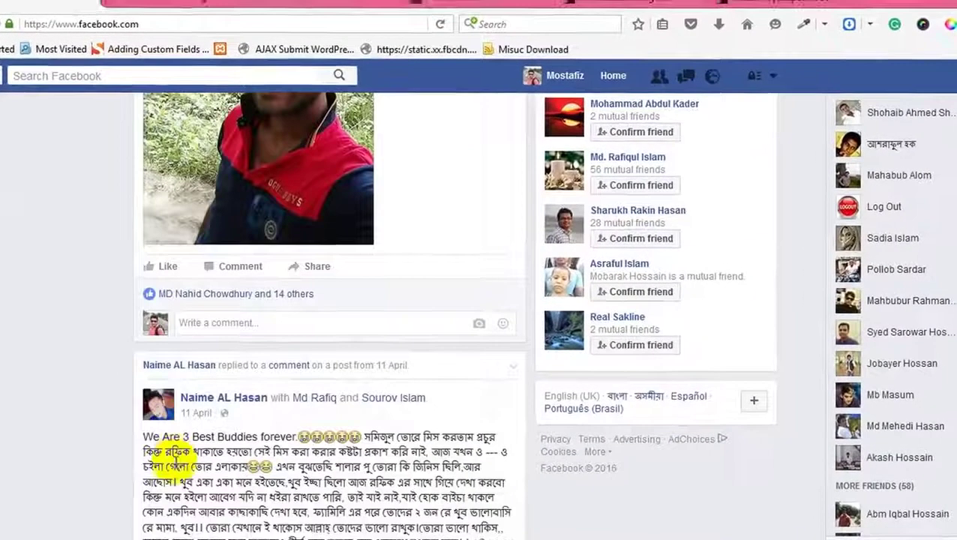
pyautogui.scroll(-5, 177, 455)
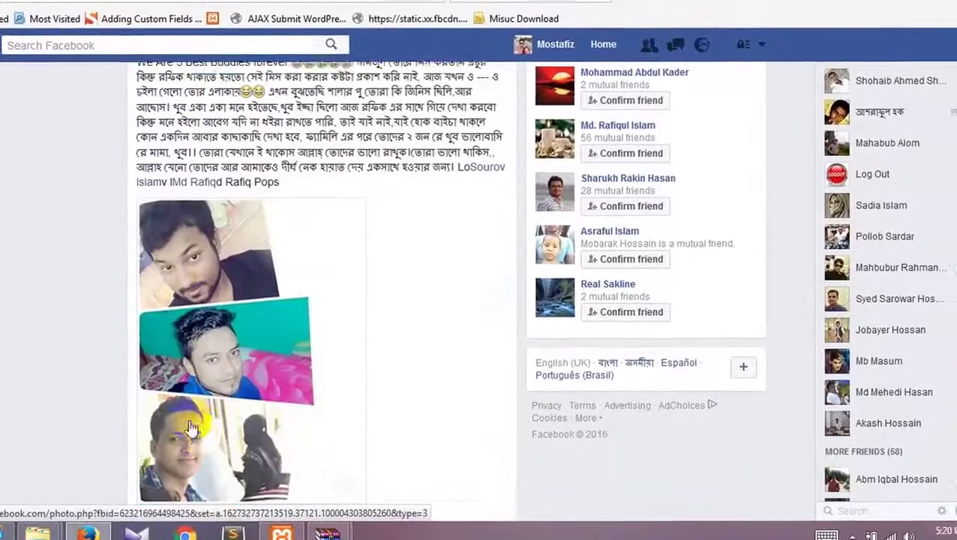
pyautogui.scroll(-1, 191, 428)
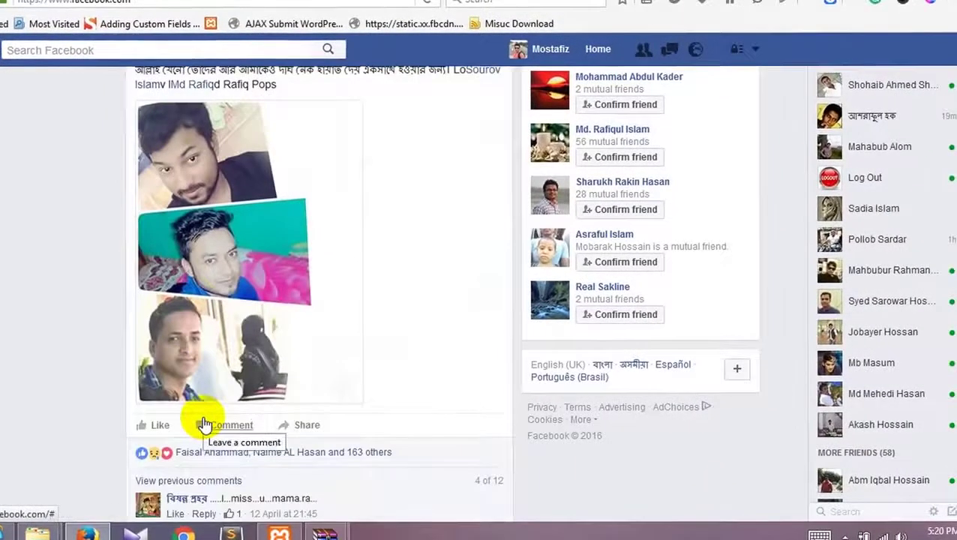
pyautogui.scroll(4, 205, 425)
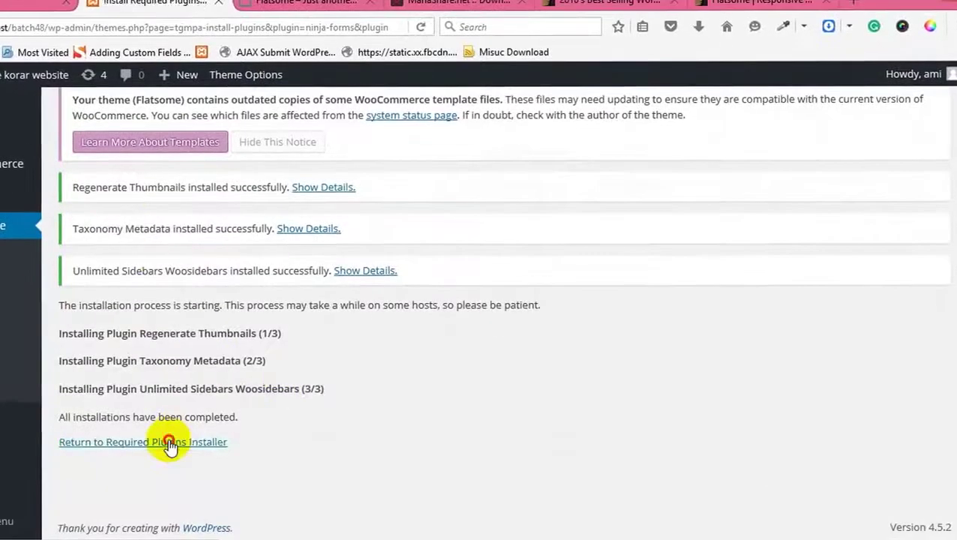
# Step: Bulk-activate Regenerate Thumbnails, Taxonomy Metadata and Unlimited Sidebars Woosidebars in the required plugins list
pyautogui.click(168, 464)
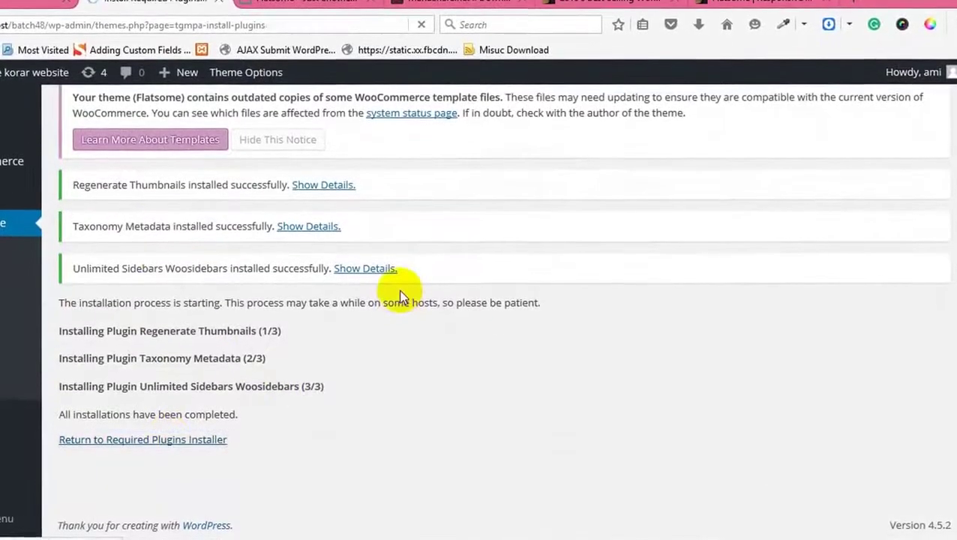
pyautogui.scroll(-1, 160, 351)
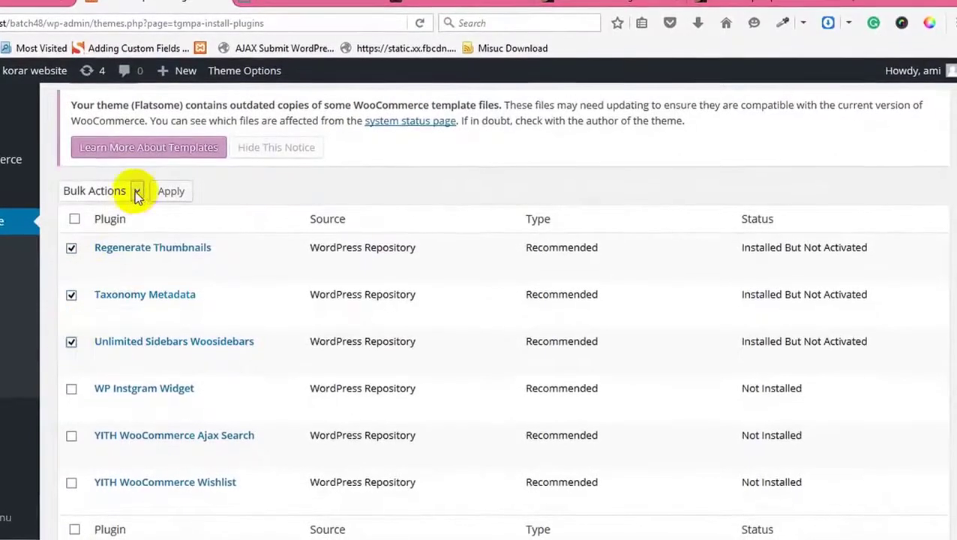
pyautogui.click(97, 241)
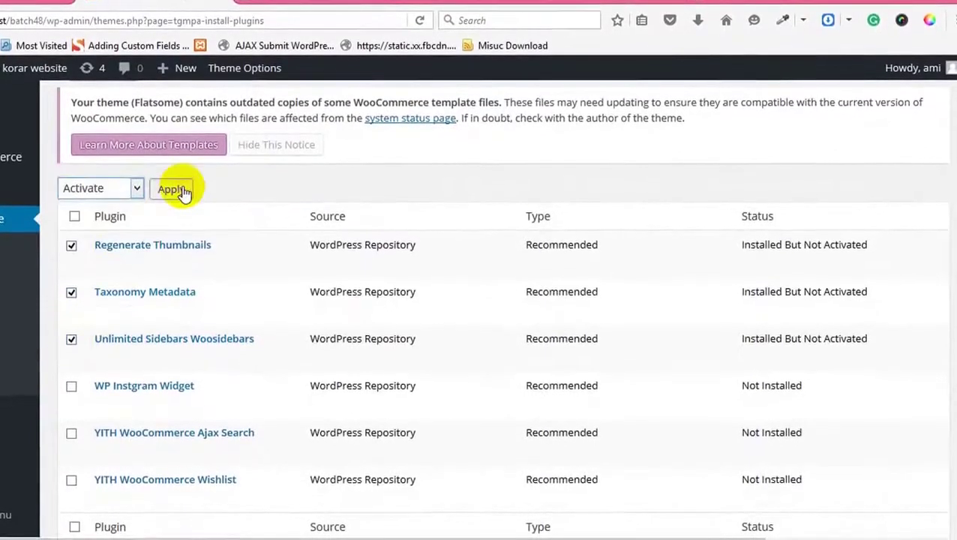
pyautogui.scroll(-2, 253, 232)
pyautogui.click(166, 104)
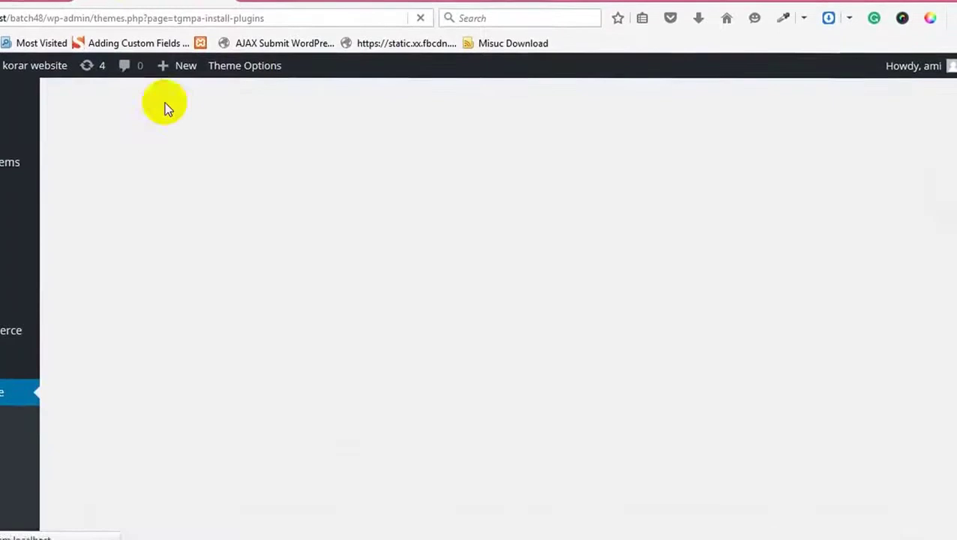
# Step: Bulk-install the three remaining recommended plugins
pyautogui.scroll(-4, 156, 344)
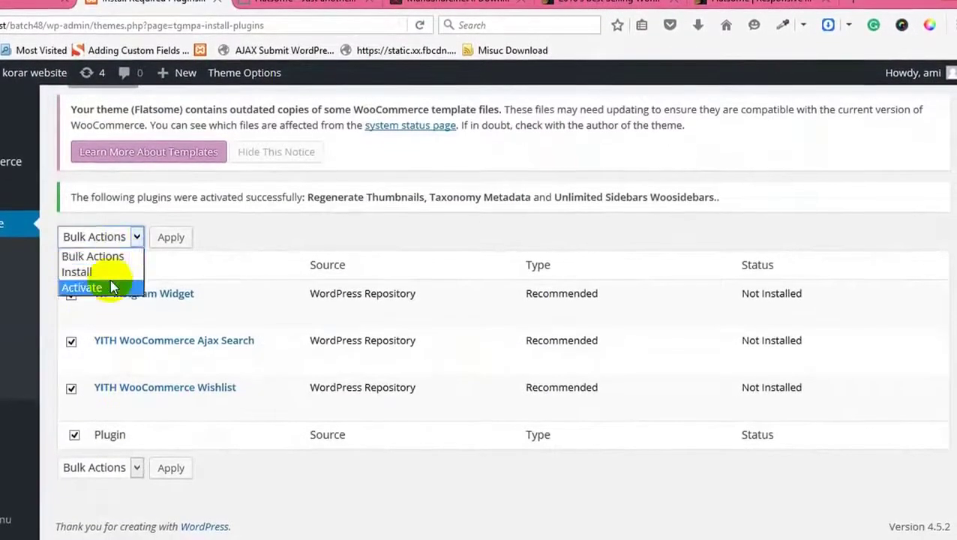
pyautogui.click(120, 272)
pyautogui.click(154, 244)
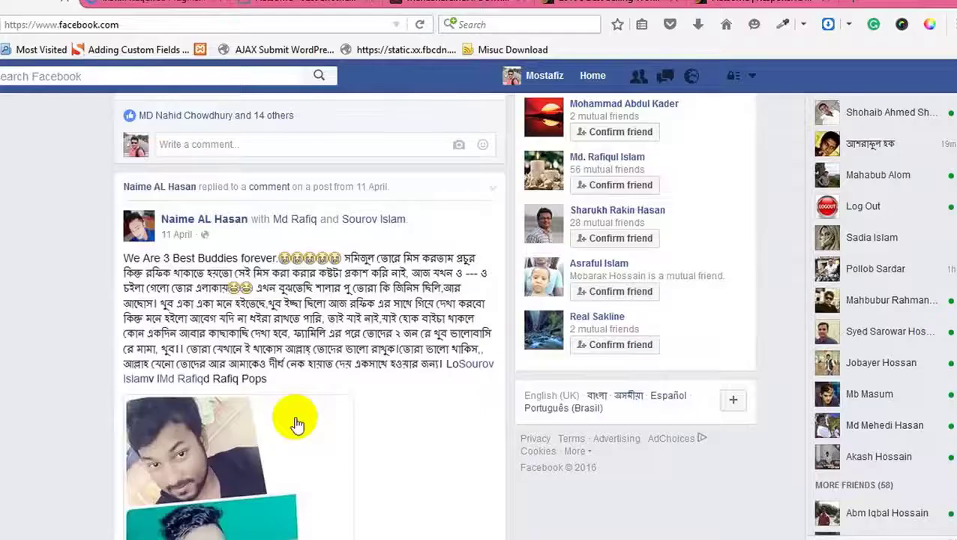
pyautogui.scroll(-10, 294, 420)
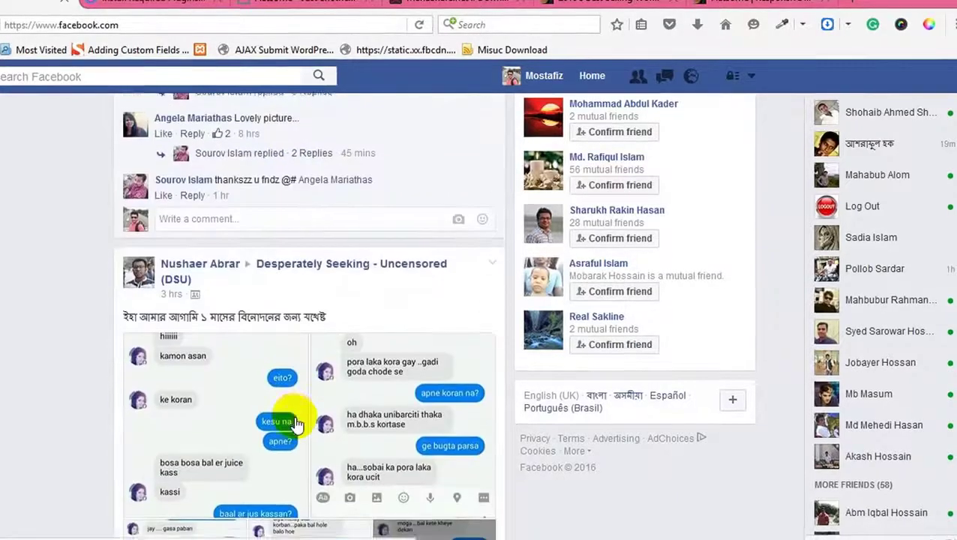
pyautogui.scroll(-3, 296, 423)
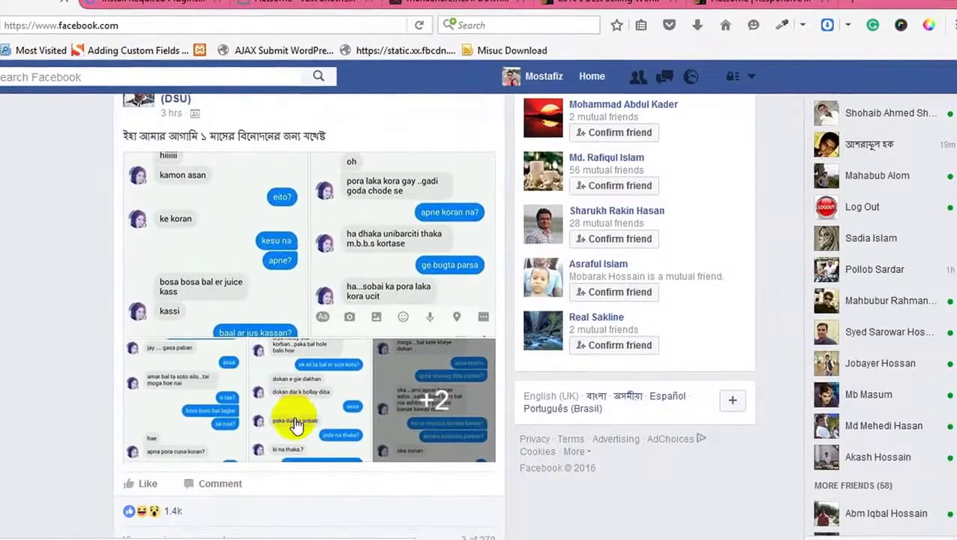
pyautogui.scroll(-7, 296, 424)
pyautogui.scroll(-1, 294, 424)
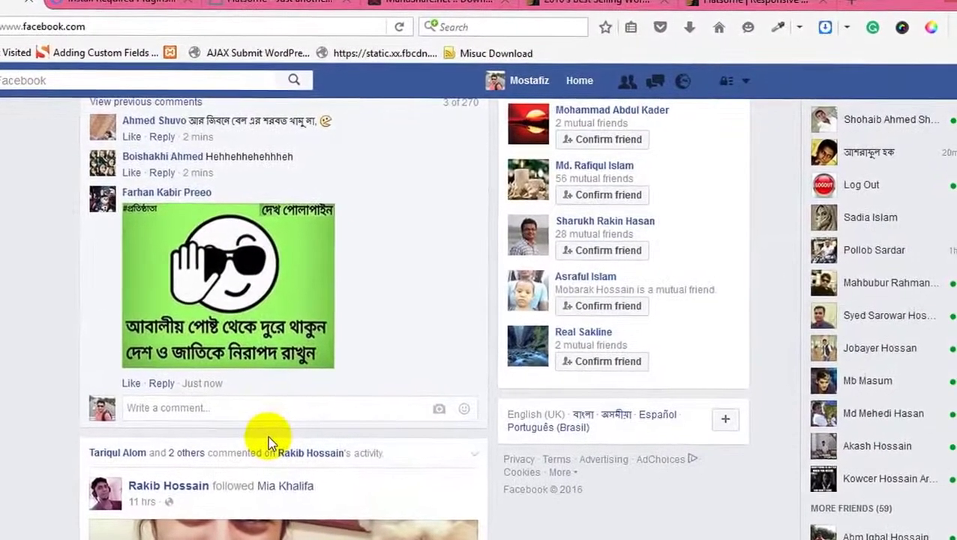
pyautogui.scroll(5, 268, 435)
pyautogui.scroll(10, 267, 435)
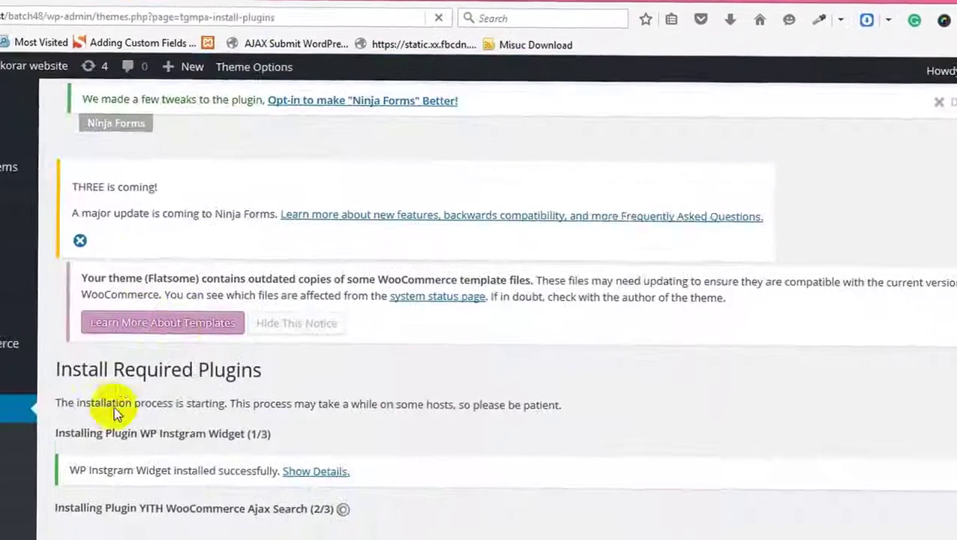
pyautogui.scroll(-3, 114, 405)
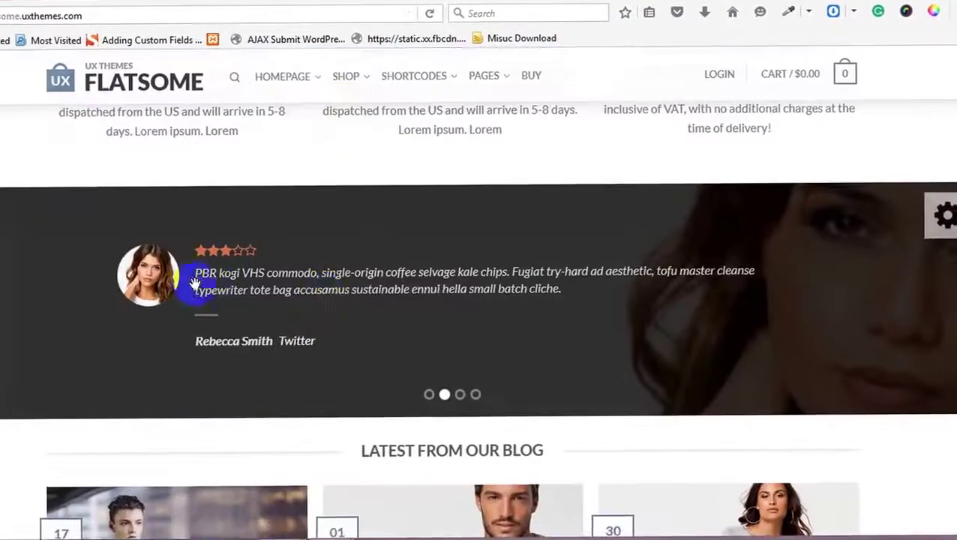
# Step: Page six times through the demo homepage's latest blog posts carousel
pyautogui.scroll(-5, 498, 320)
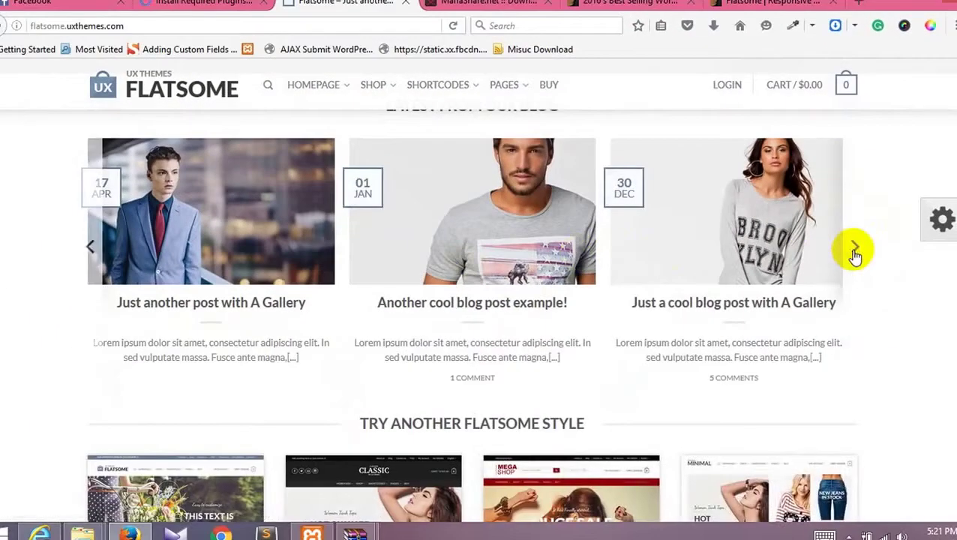
pyautogui.click(854, 250)
pyautogui.click(855, 250)
pyautogui.click(855, 250)
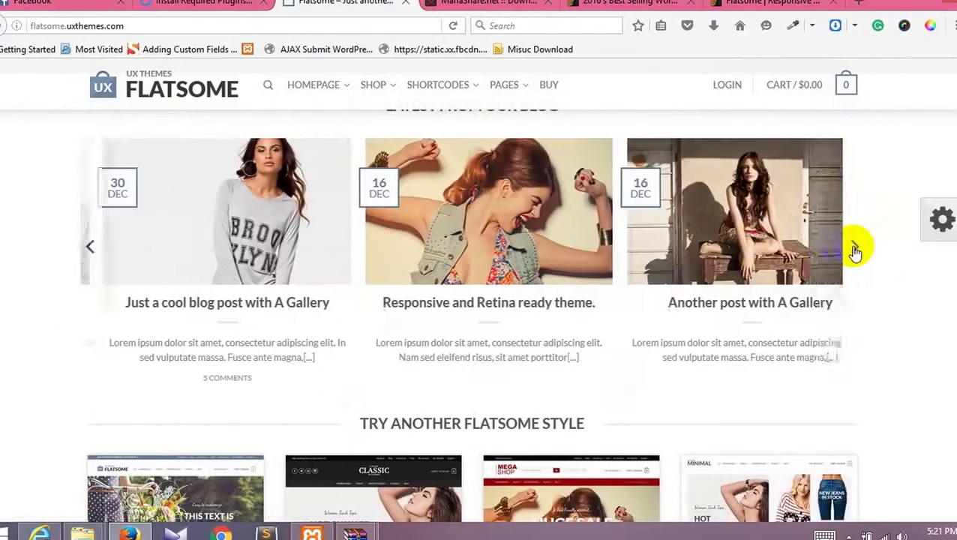
pyautogui.click(855, 249)
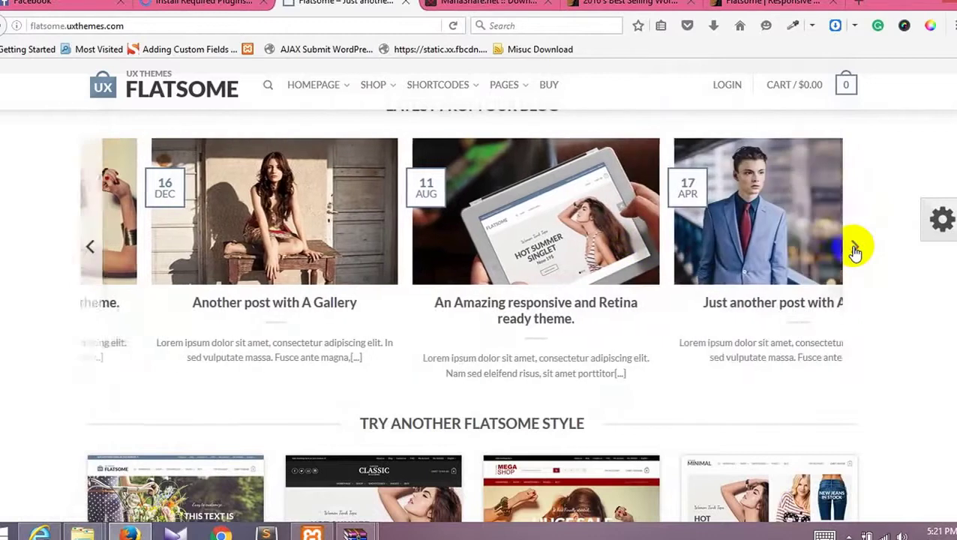
pyautogui.click(855, 250)
pyautogui.click(855, 249)
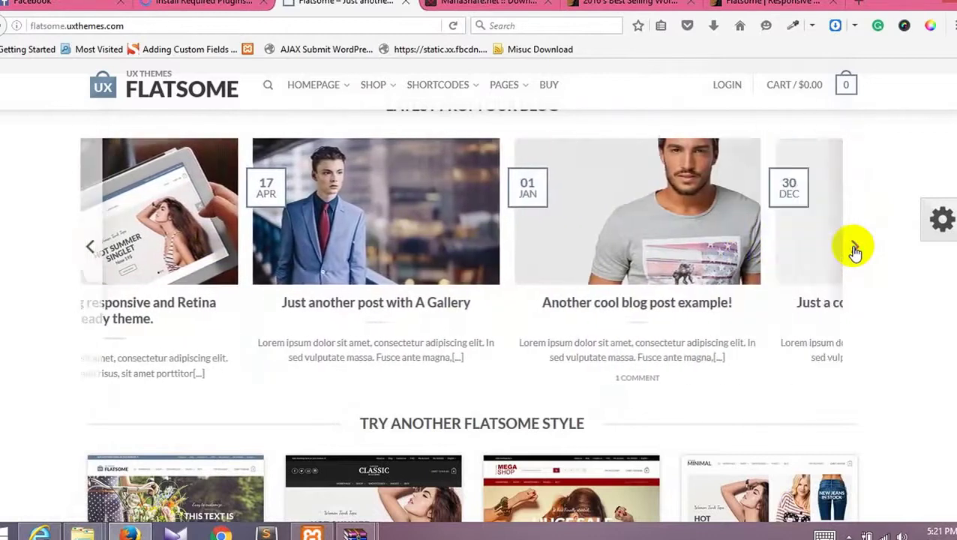
# Step: Scroll through the rest of the Flatsome demo homepage
pyautogui.scroll(-4, 855, 250)
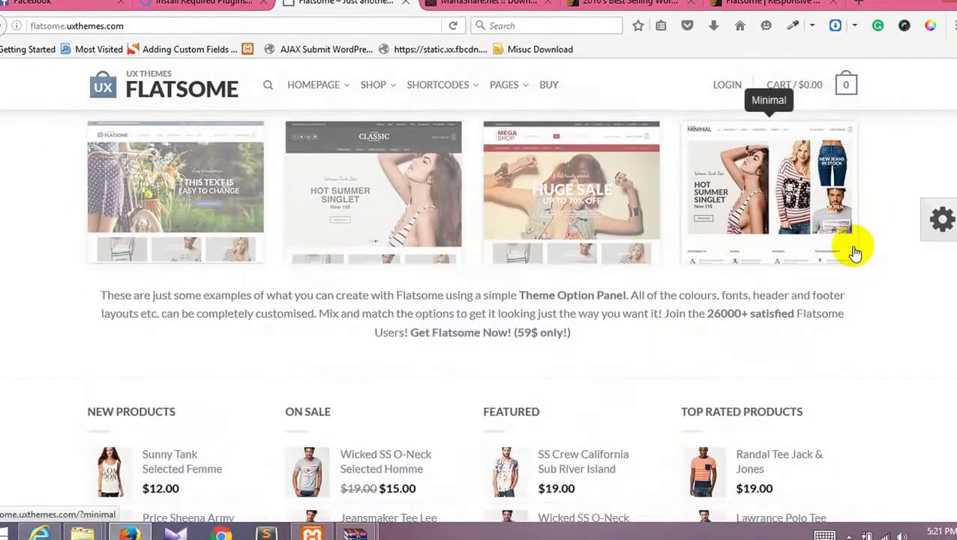
pyautogui.scroll(-7, 855, 250)
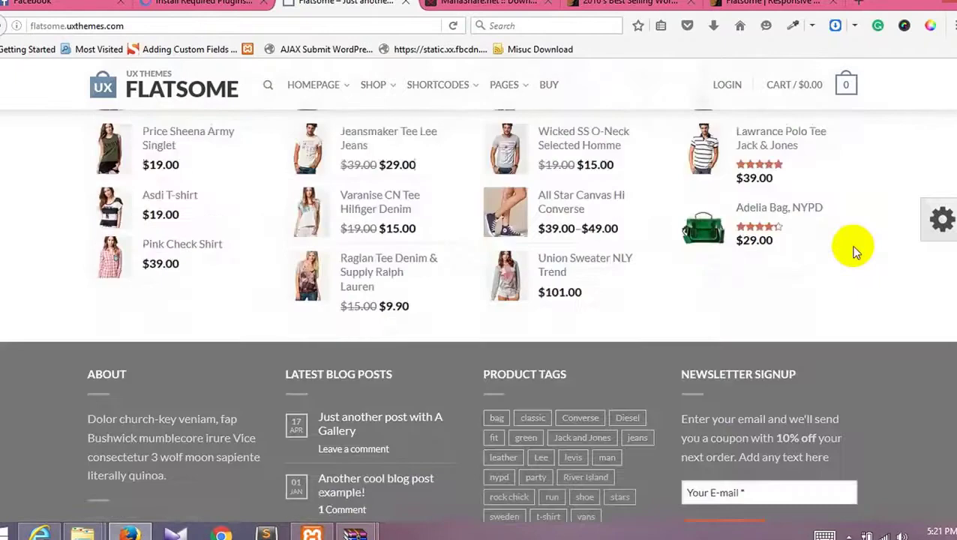
pyautogui.scroll(9, 855, 249)
pyautogui.scroll(15, 855, 251)
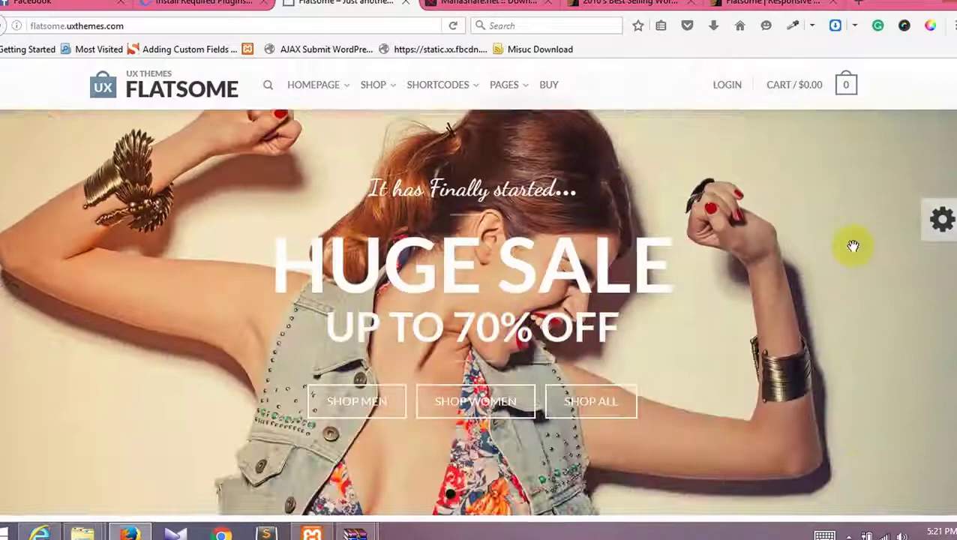
pyautogui.scroll(-1, 854, 247)
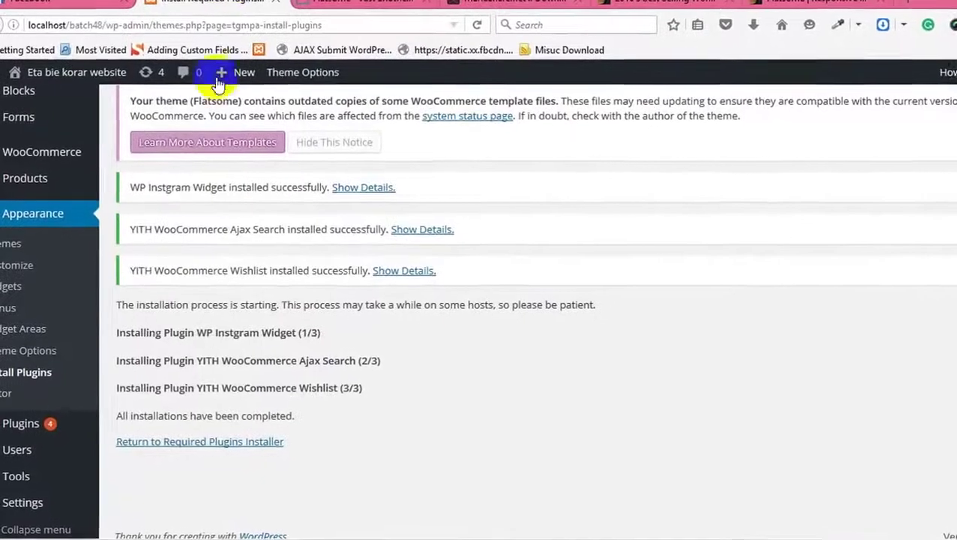
# Step: Back in the plugins installer, dismiss both Ninja Forms notices and return to the Dashboard
pyautogui.click(219, 442)
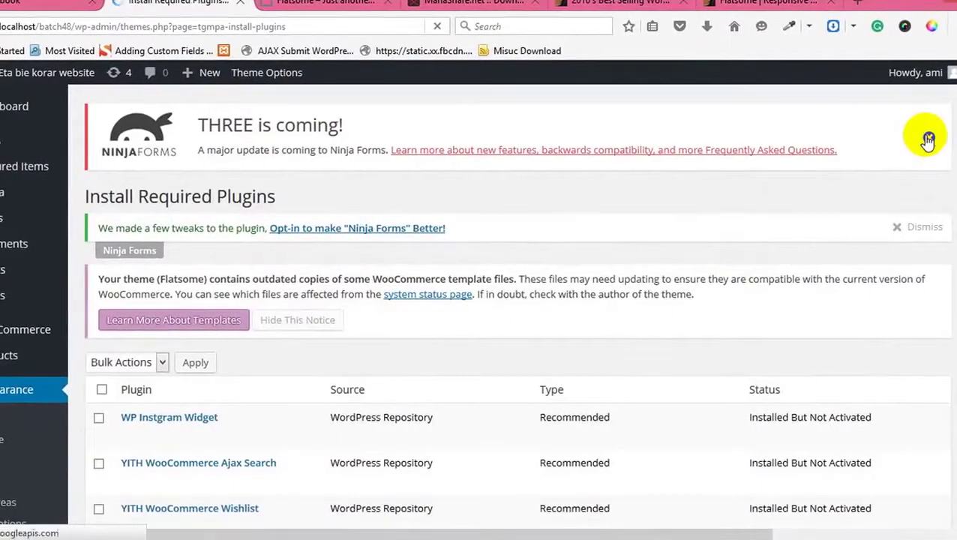
pyautogui.click(928, 139)
pyautogui.click(926, 142)
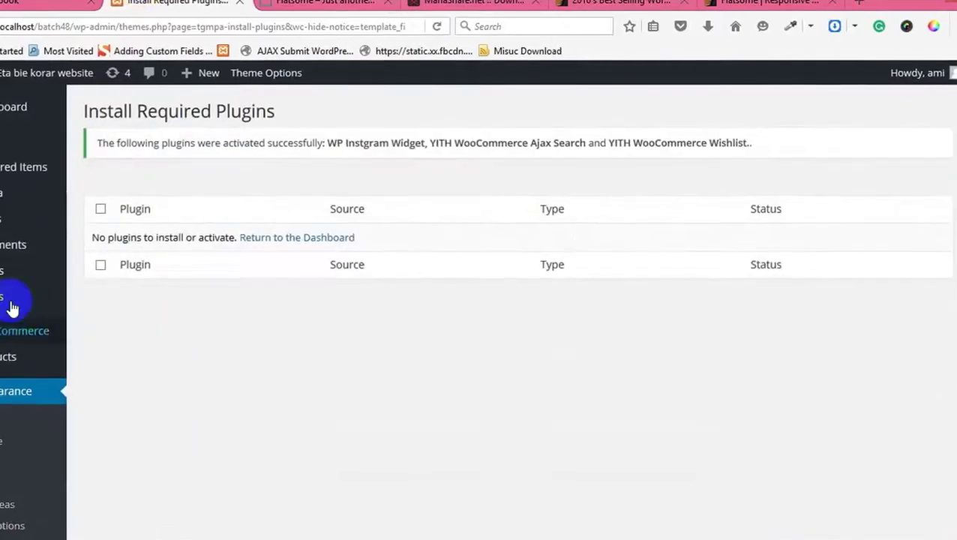
pyautogui.click(315, 239)
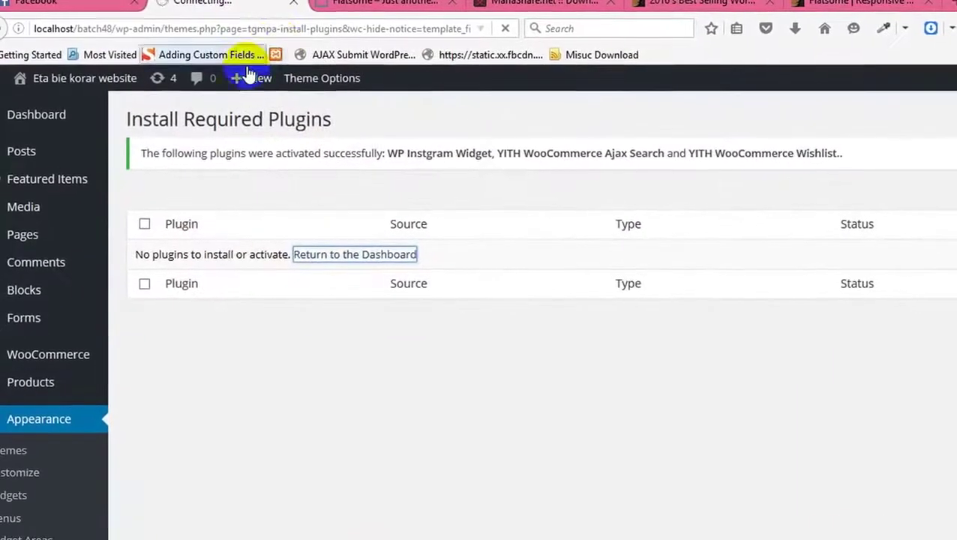
pyautogui.moveTo(248, 75)
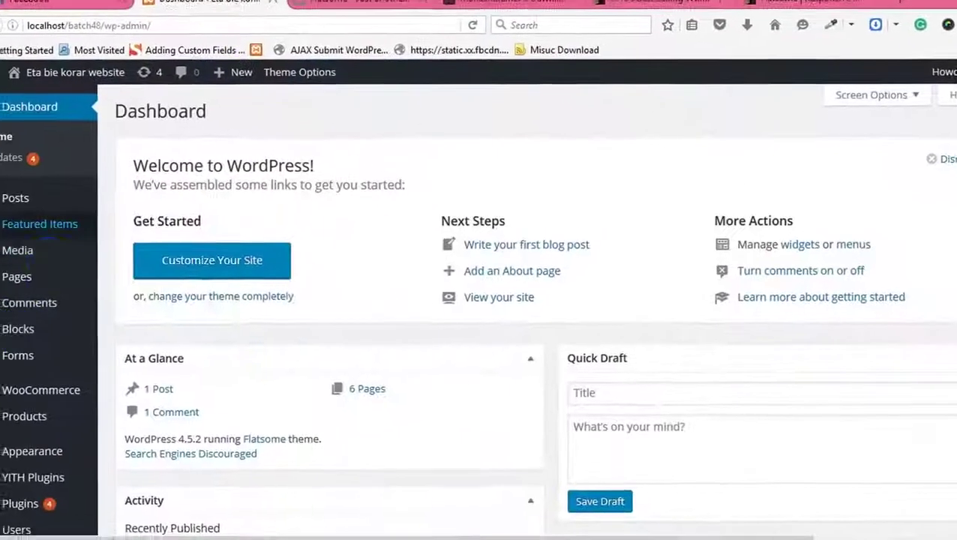
# Step: Expand the Blocks section of the WordPress admin menu
pyautogui.scroll(-8, 10, 400)
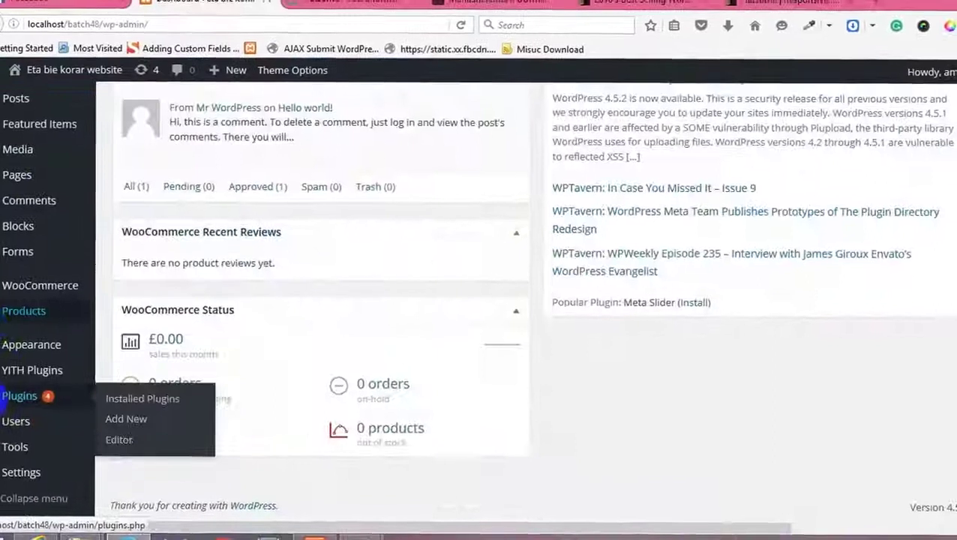
pyautogui.scroll(8, 10, 399)
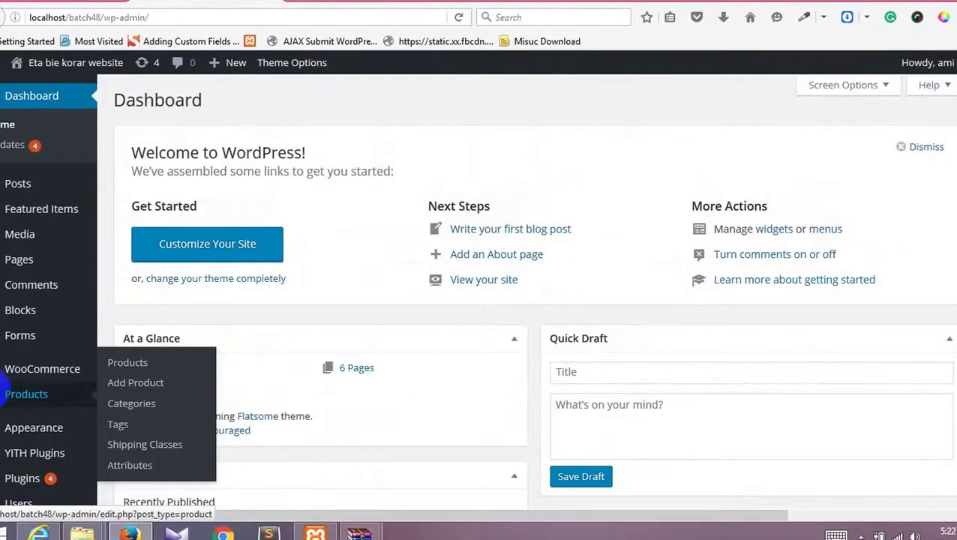
pyautogui.click(35, 315)
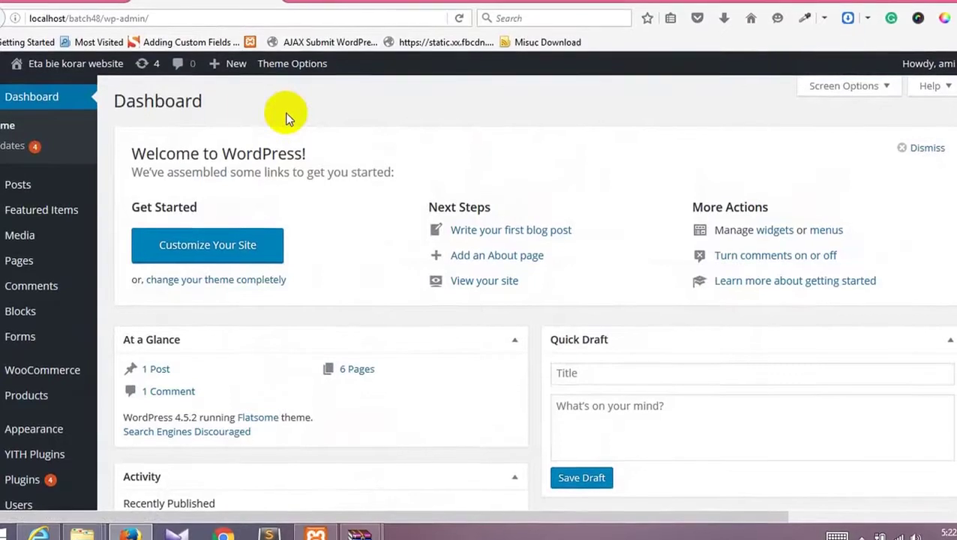
pyautogui.scroll(-6, 331, 182)
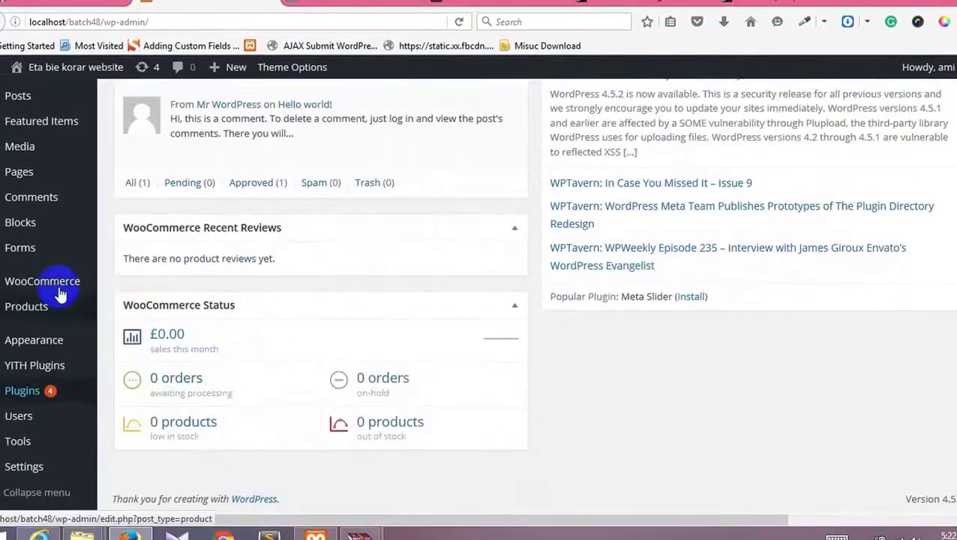
pyautogui.scroll(10, 60, 149)
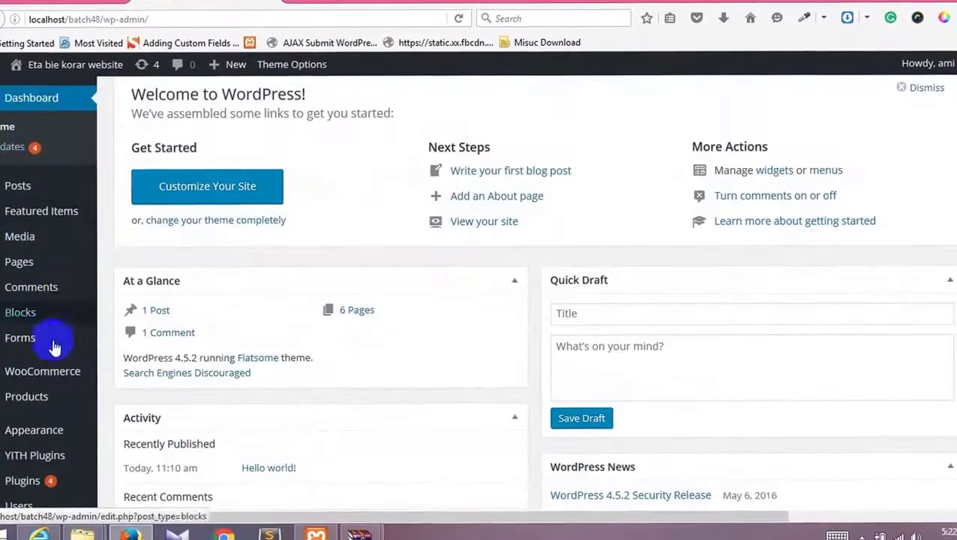
pyautogui.scroll(-4, 45, 403)
pyautogui.moveTo(32, 338)
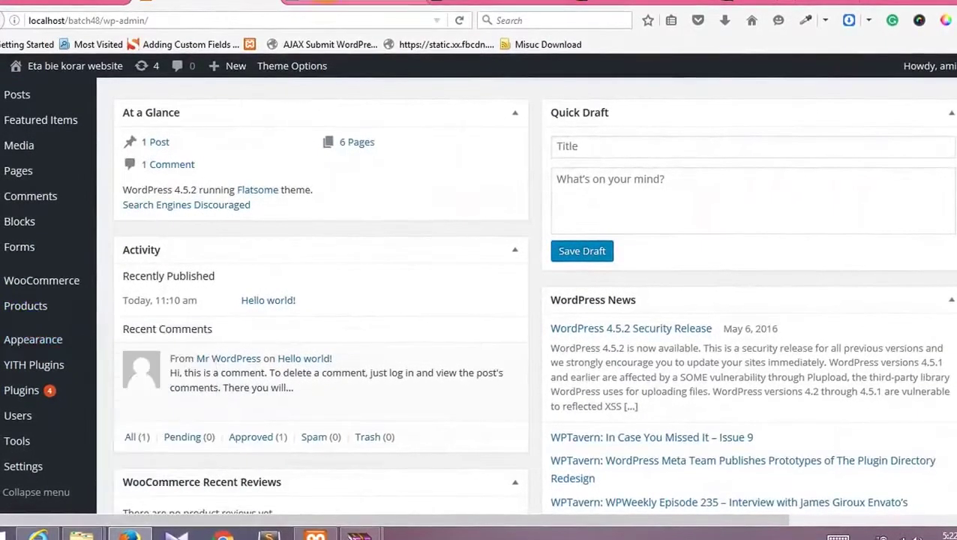
# Step: Open the site's front end in a new tab and look it over
pyautogui.rightClick(30, 92)
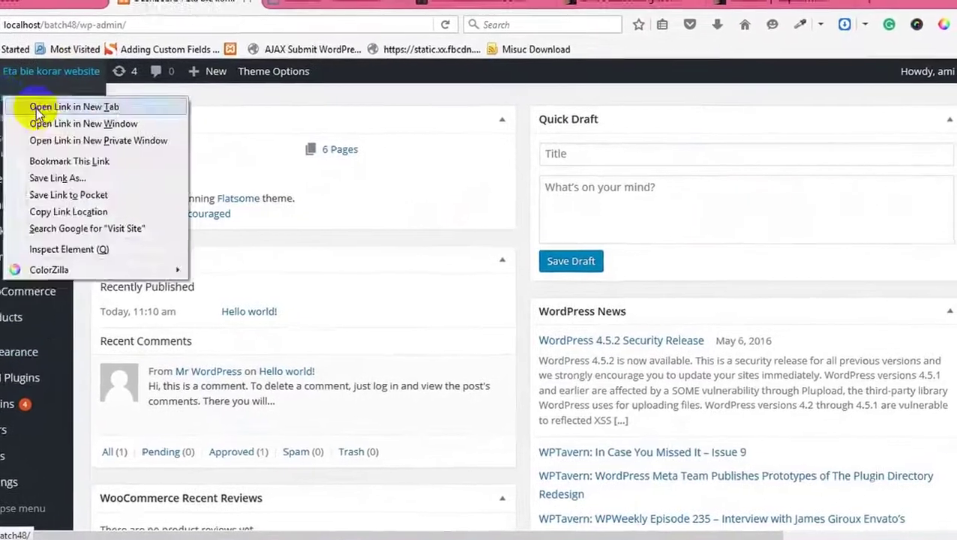
pyautogui.click(52, 105)
pyautogui.click(288, 1)
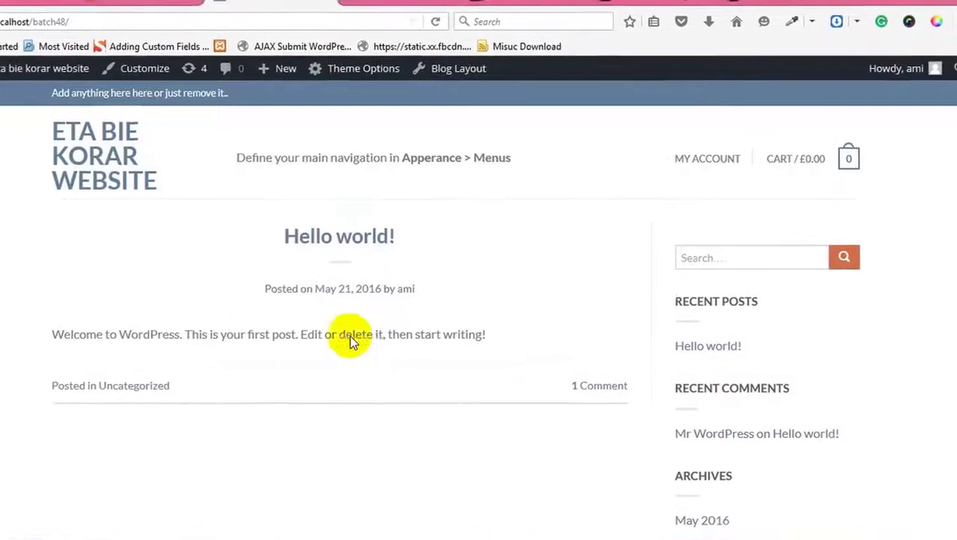
pyautogui.scroll(-5, 371, 312)
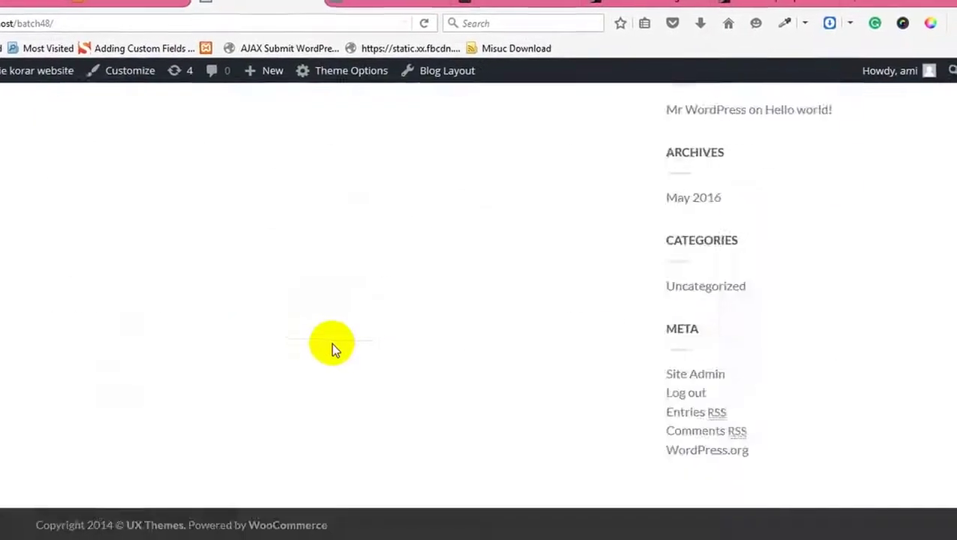
pyautogui.scroll(10, 331, 343)
# Step: Return to the Dashboard and go to Tools > Import
pyautogui.click(112, 2)
pyautogui.scroll(-5, 300, 337)
pyautogui.click(35, 354)
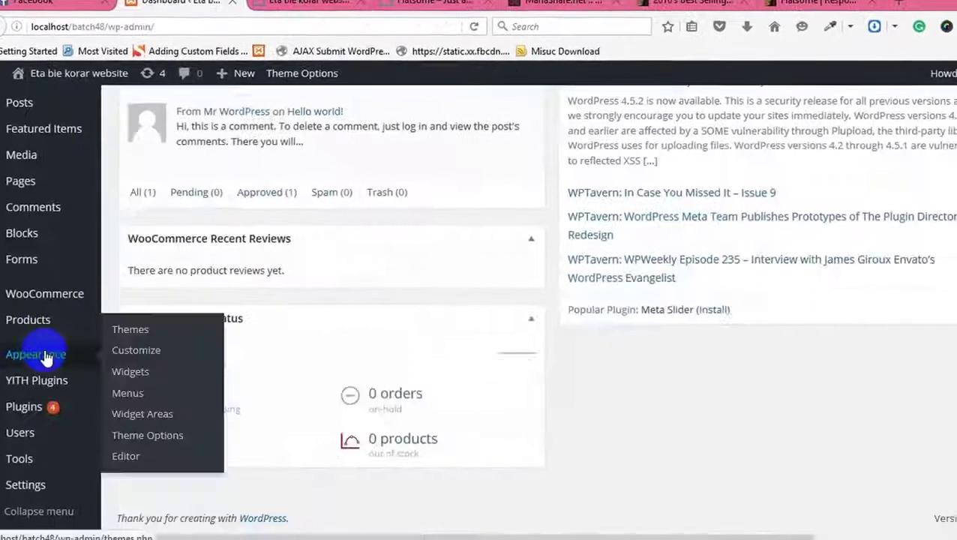
pyautogui.scroll(5, 45, 358)
pyautogui.moveTo(31, 390)
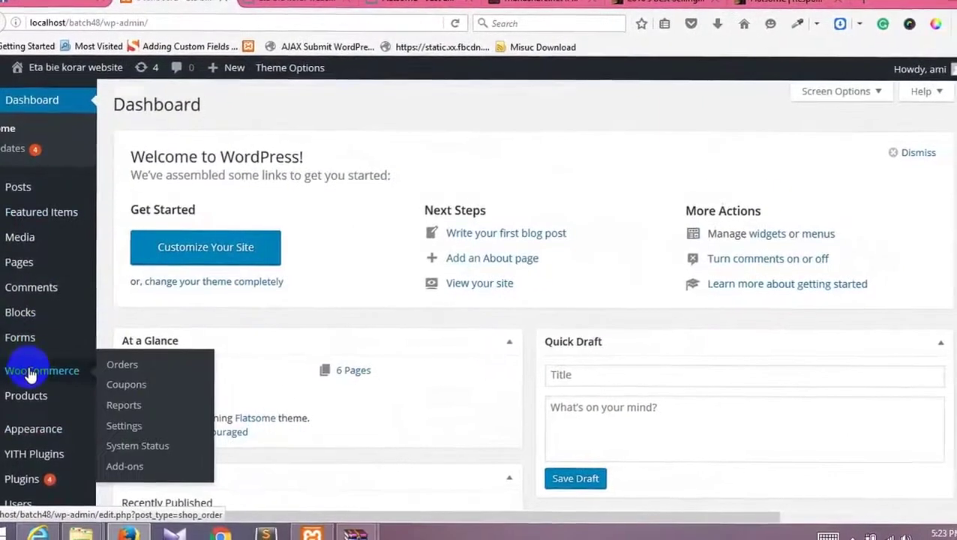
pyautogui.scroll(-5, 30, 375)
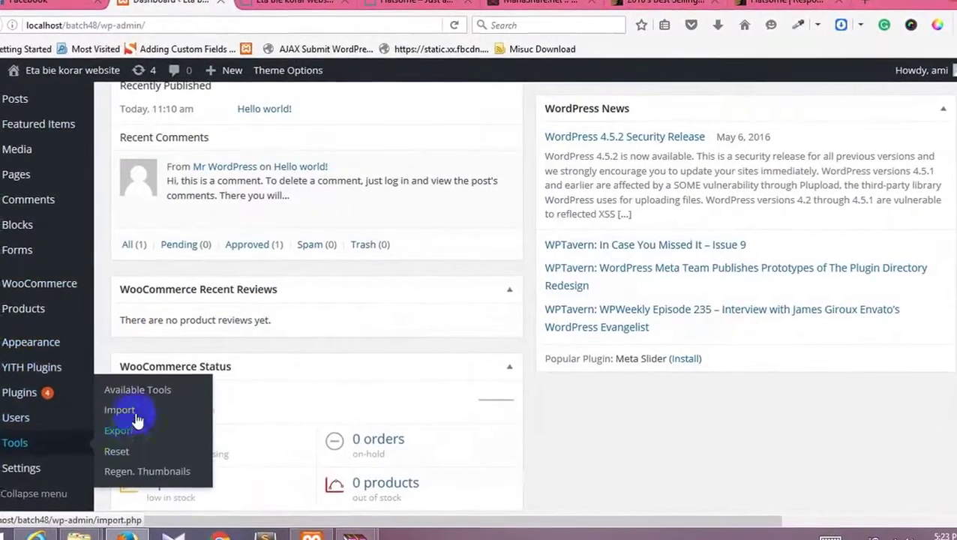
pyautogui.click(120, 410)
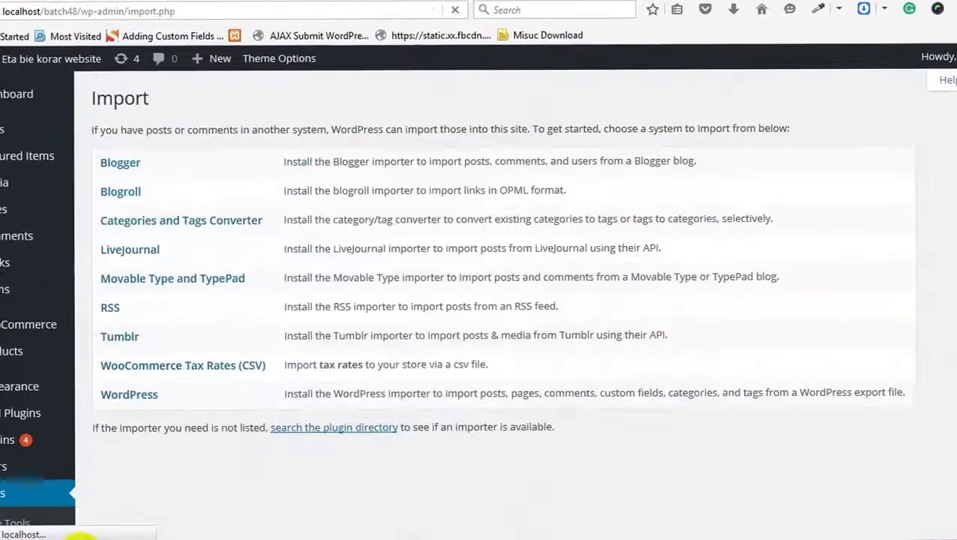
# Step: In the themeforest Flatsome archive, open flatsome_main > Dummy data and select flatsome_demo_content.xml
pyautogui.moveTo(115, 474)
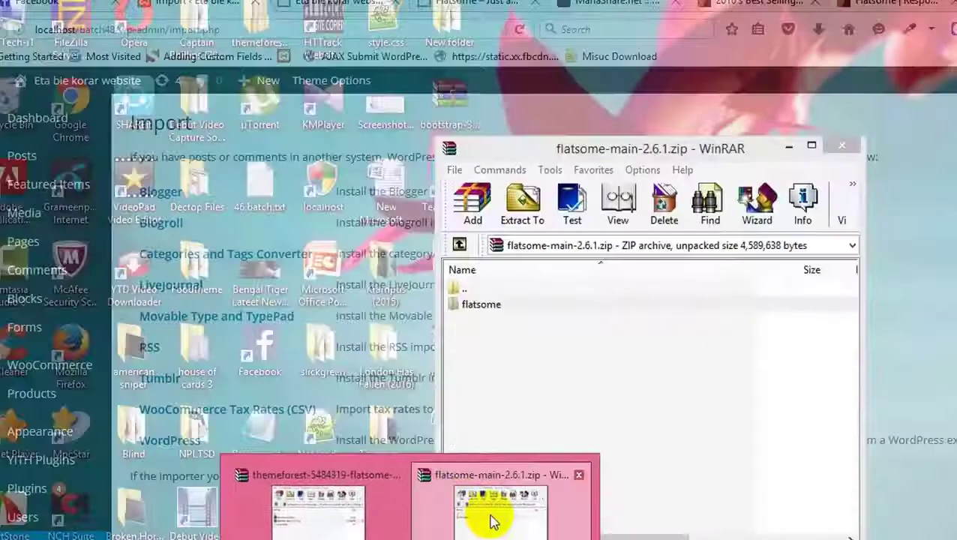
pyautogui.click(491, 521)
pyautogui.click(516, 304)
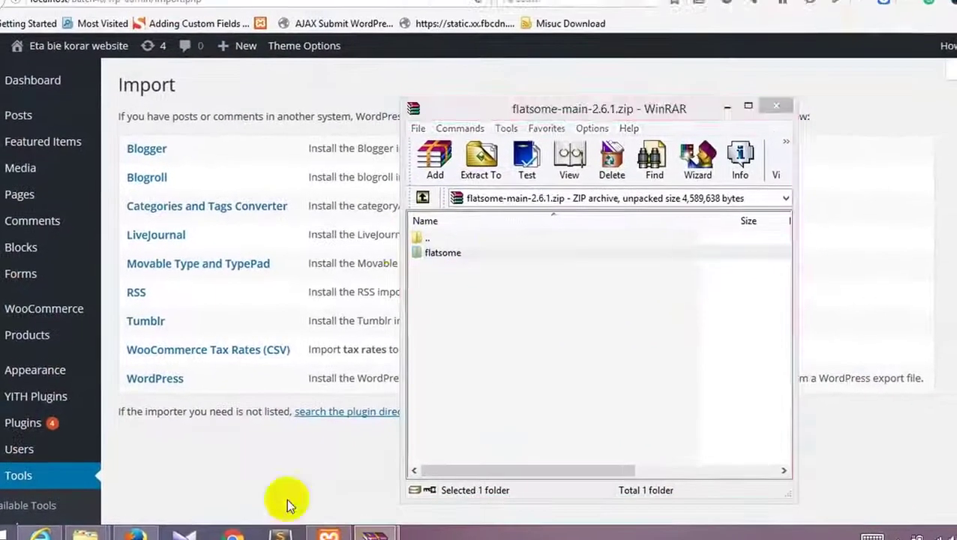
pyautogui.hotkey('alt', 'Tab')
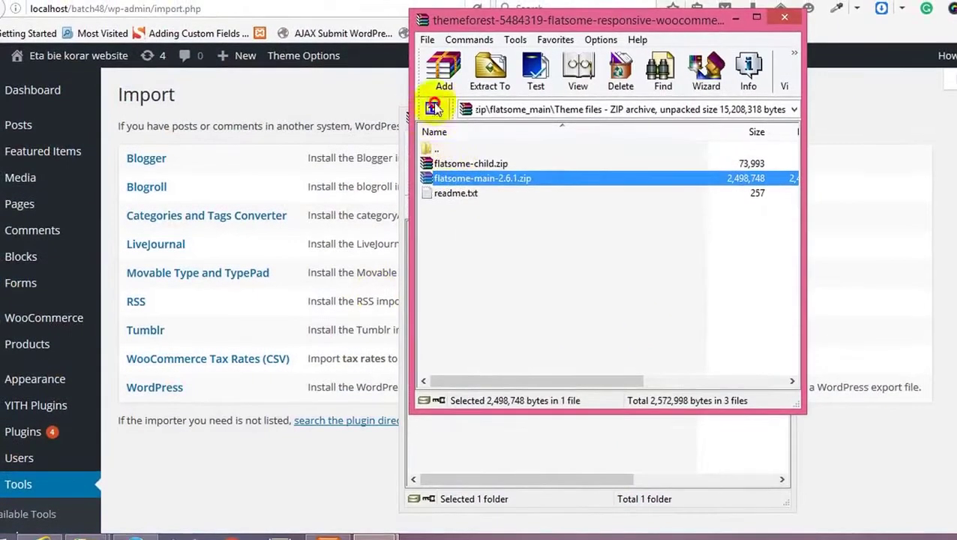
pyautogui.click(433, 108)
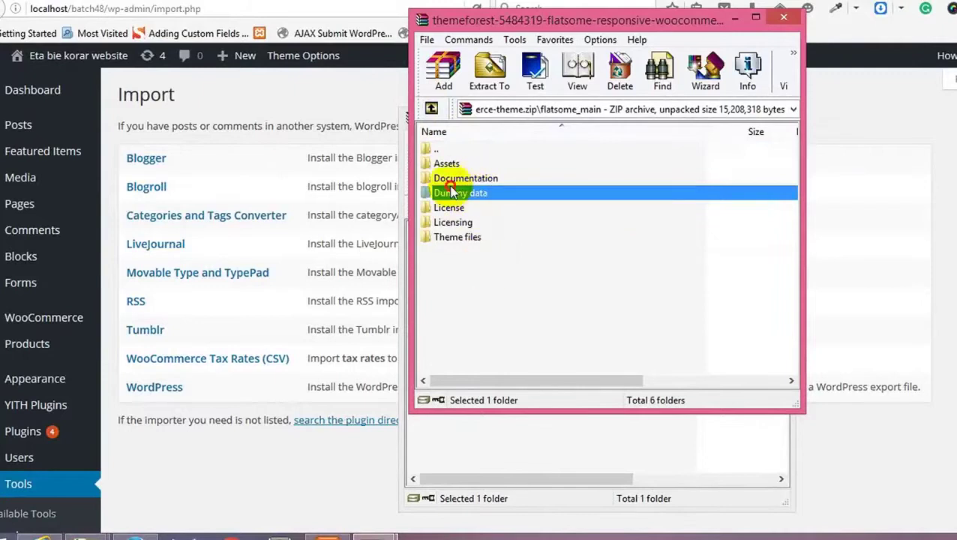
pyautogui.doubleClick(453, 192)
pyautogui.click(471, 171)
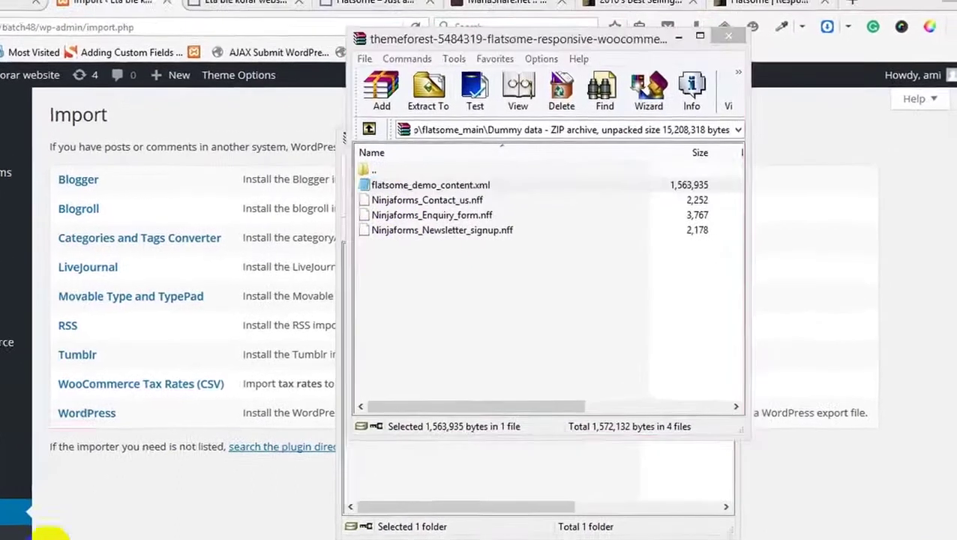
# Step: Drag flatsome_demo_content.xml out of the archive into the Theme folder, then return to the browser
pyautogui.moveTo(120, 488)
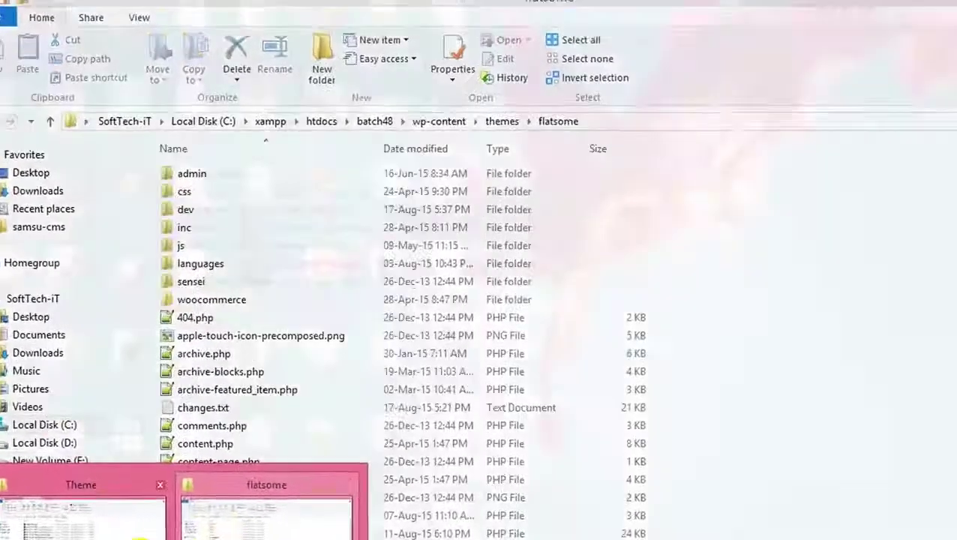
pyautogui.click(82, 510)
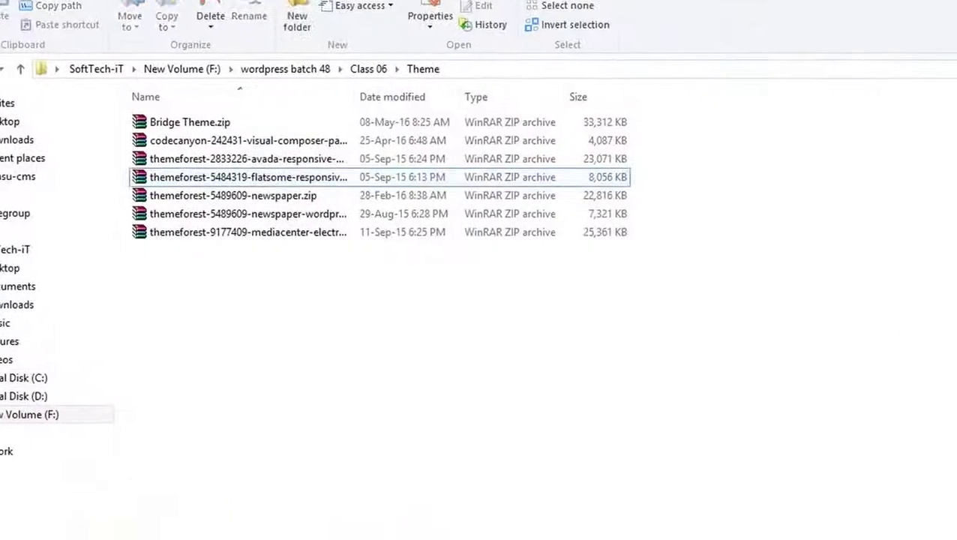
pyautogui.moveTo(495, 373)
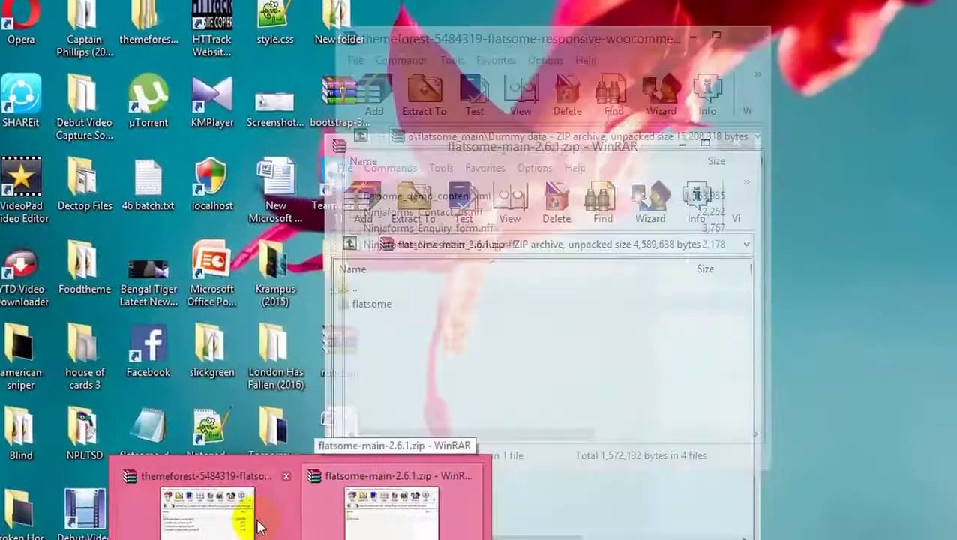
pyautogui.click(319, 491)
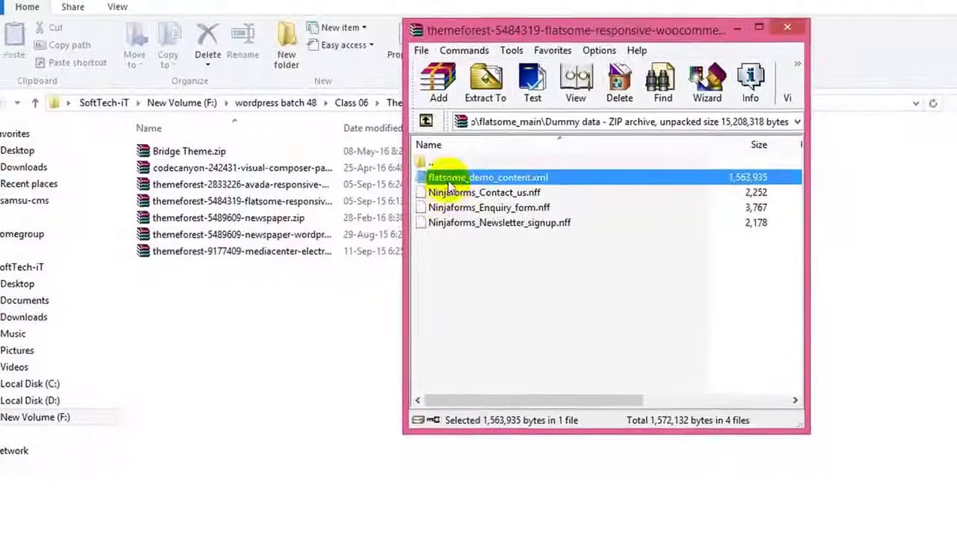
pyautogui.moveTo(450, 184); pyautogui.dragTo(238, 365)
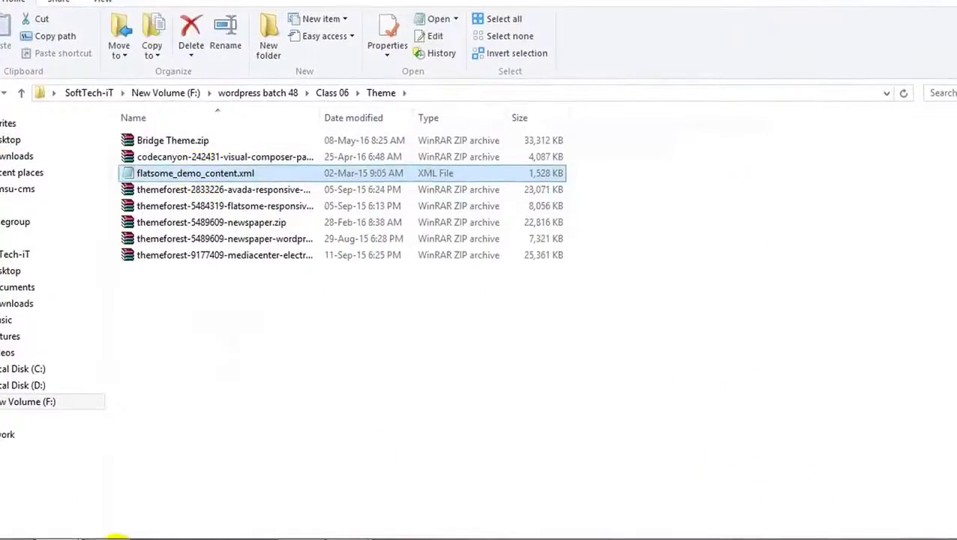
pyautogui.click(117, 536)
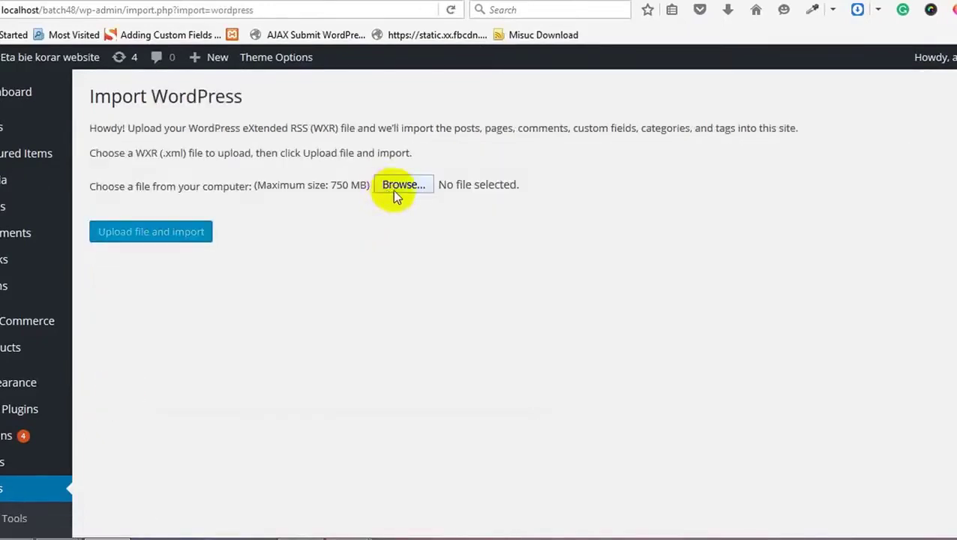
# Step: Upload flatsome_demo_content.xml from wordpress batch 48 > Class 06 > Theme for import
pyautogui.click(399, 186)
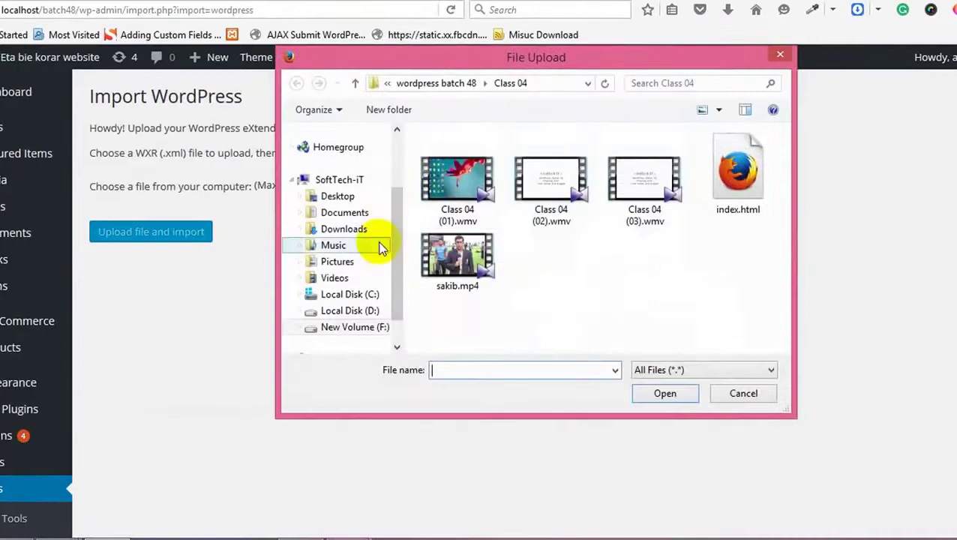
pyautogui.click(355, 84)
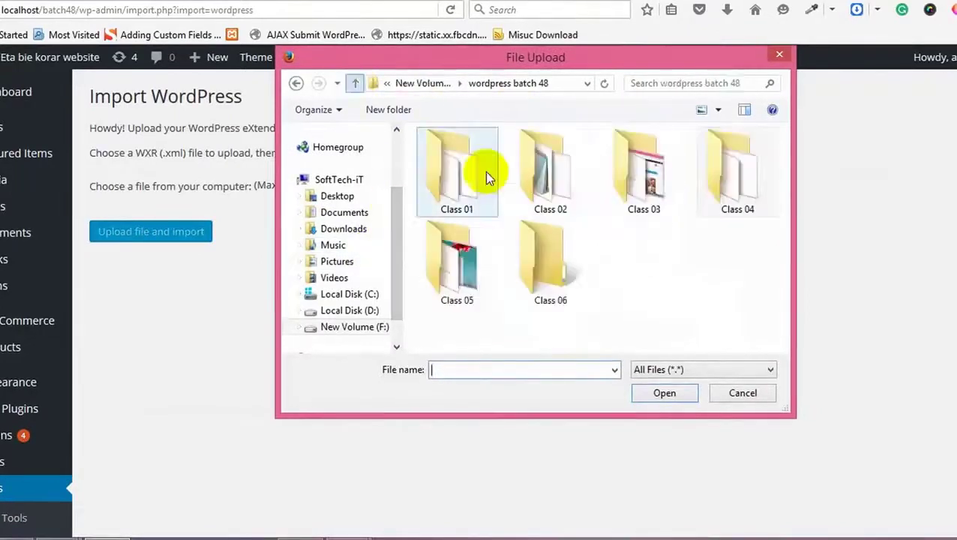
pyautogui.doubleClick(572, 267)
pyautogui.doubleClick(471, 184)
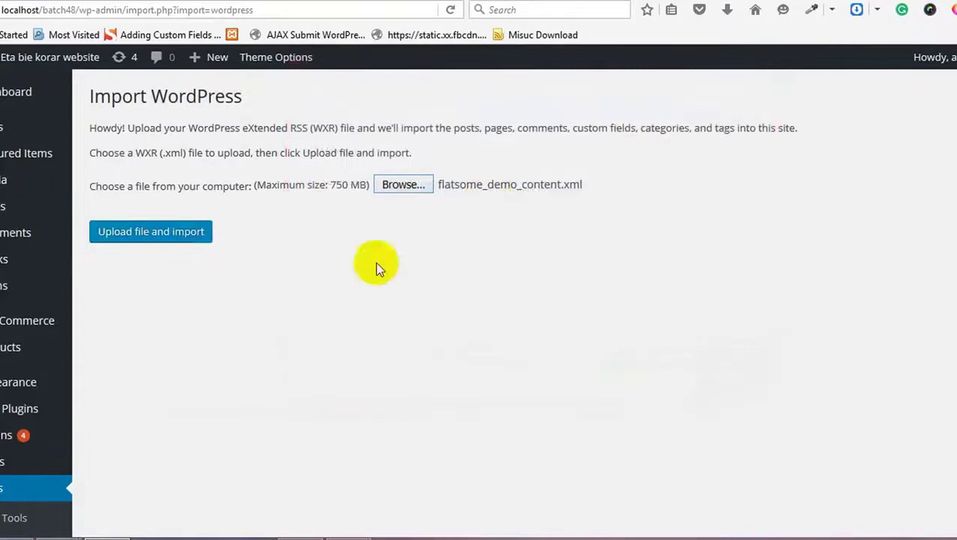
pyautogui.click(171, 231)
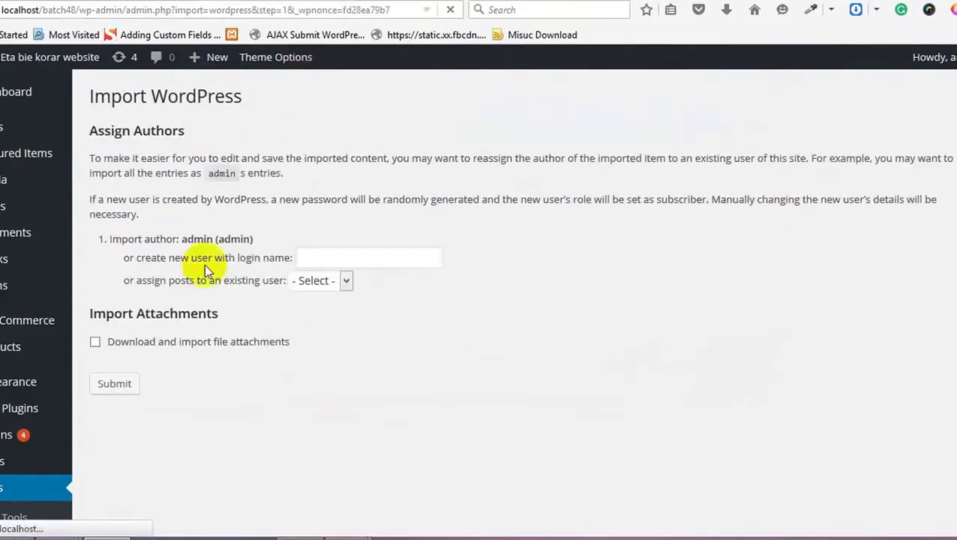
# Step: Assign the imported posts to the existing user, include file attachments, and submit
pyautogui.click(321, 287)
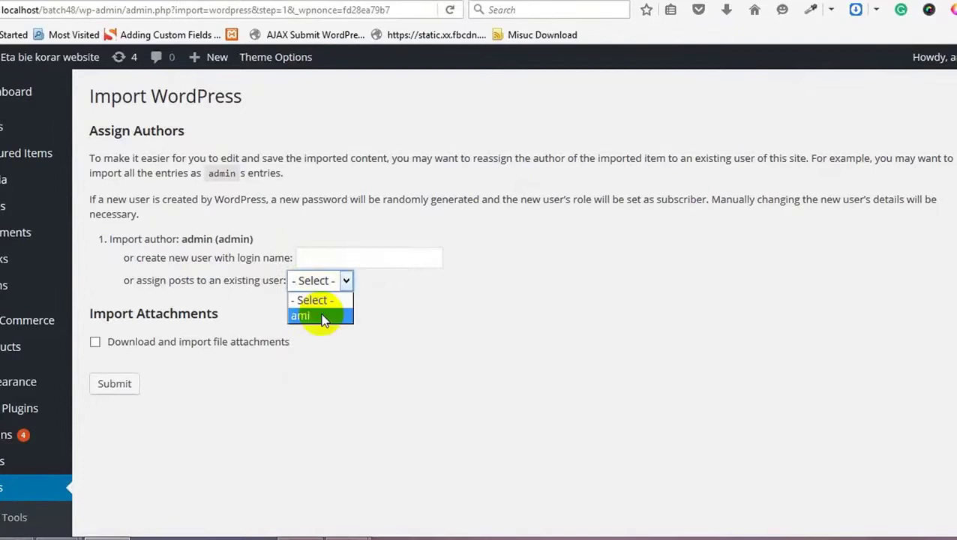
pyautogui.click(183, 342)
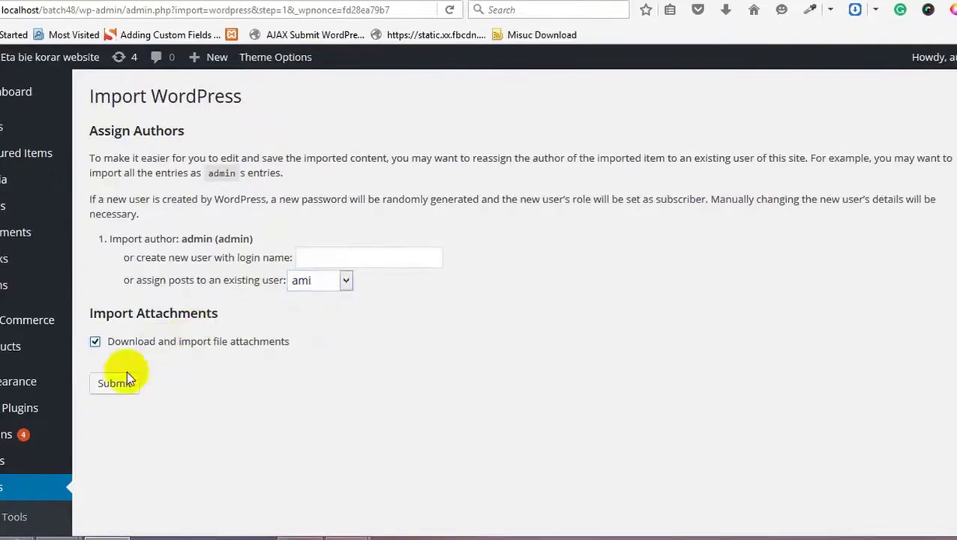
pyautogui.click(114, 386)
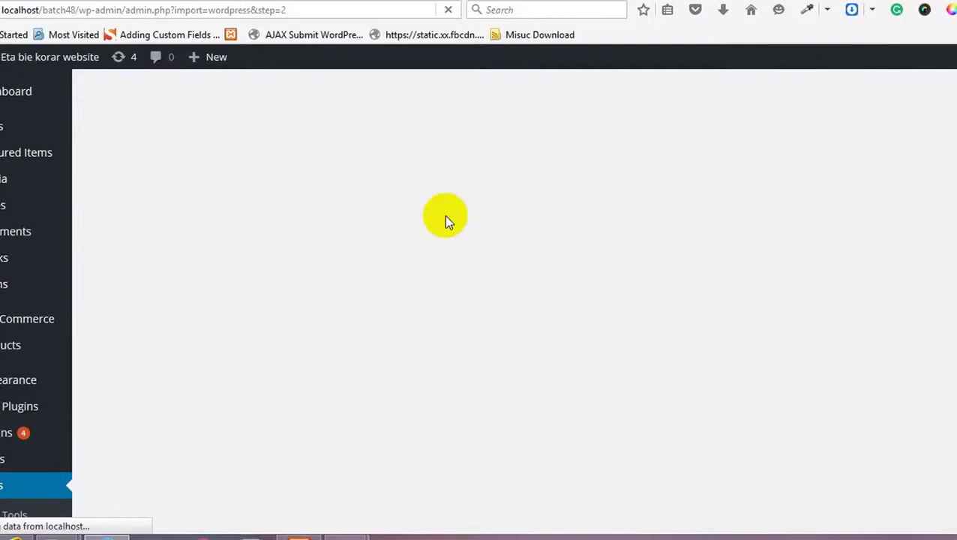
# Step: Read the fatal error, highlighting the 60-second maximum execution time exceeded in wp-db.php
pyautogui.rightClick(326, 200)
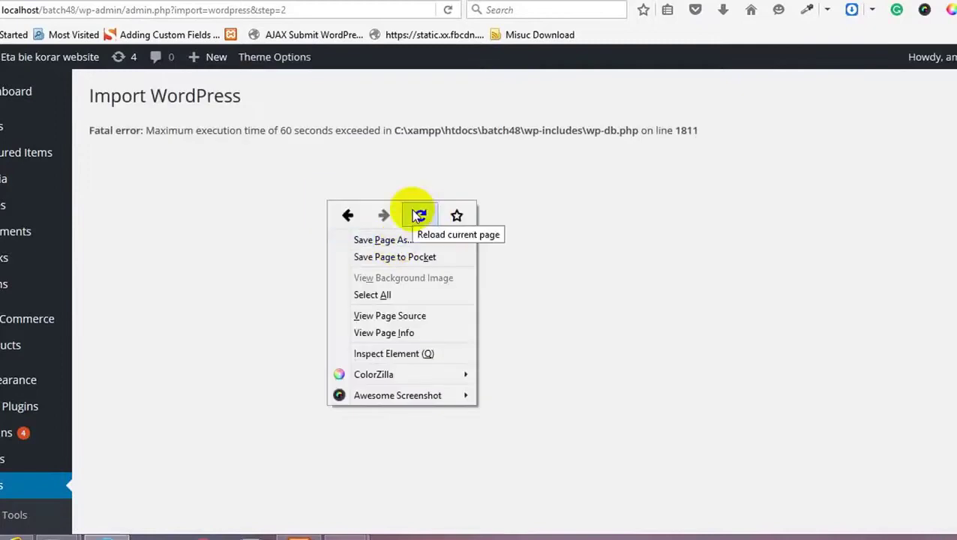
pyautogui.click(318, 131)
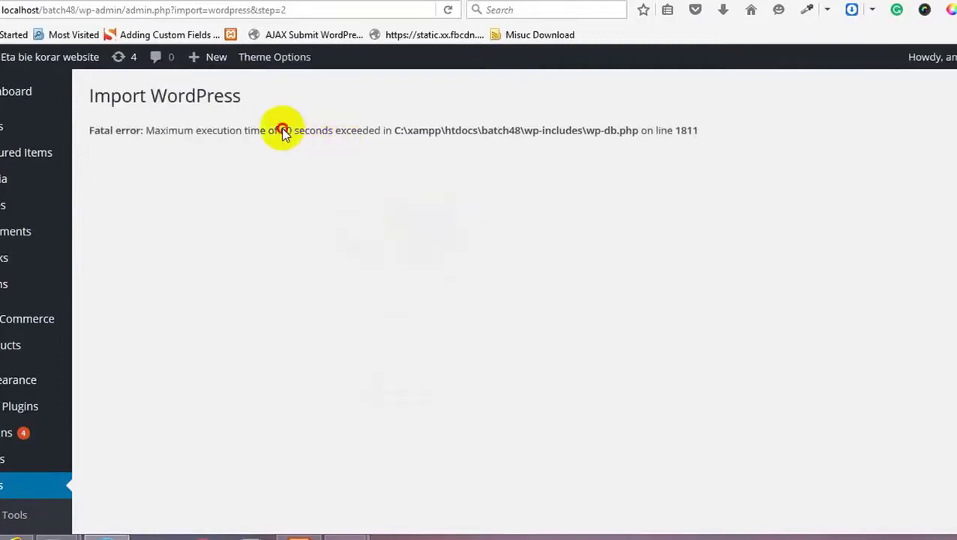
pyautogui.moveTo(283, 133); pyautogui.dragTo(320, 132)
pyautogui.click(263, 141)
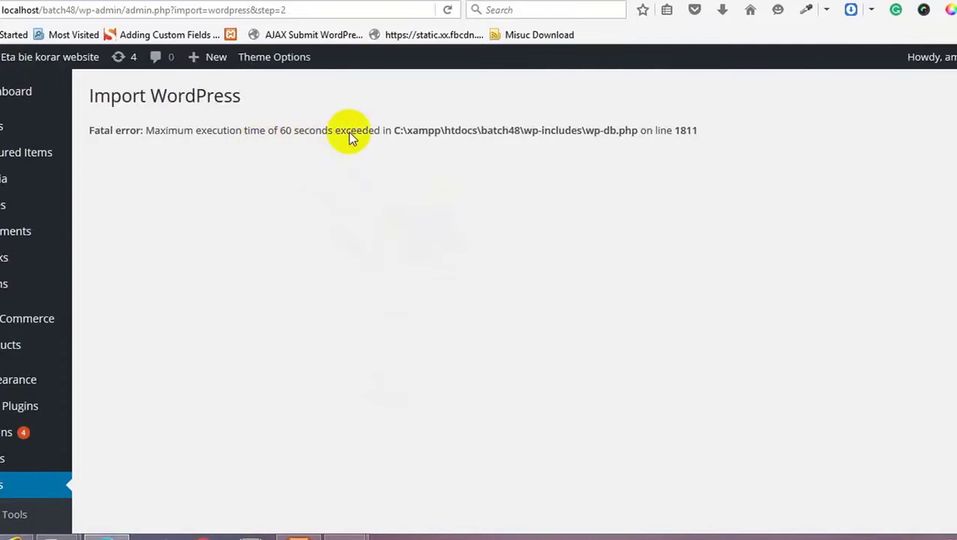
pyautogui.moveTo(329, 132); pyautogui.dragTo(274, 137)
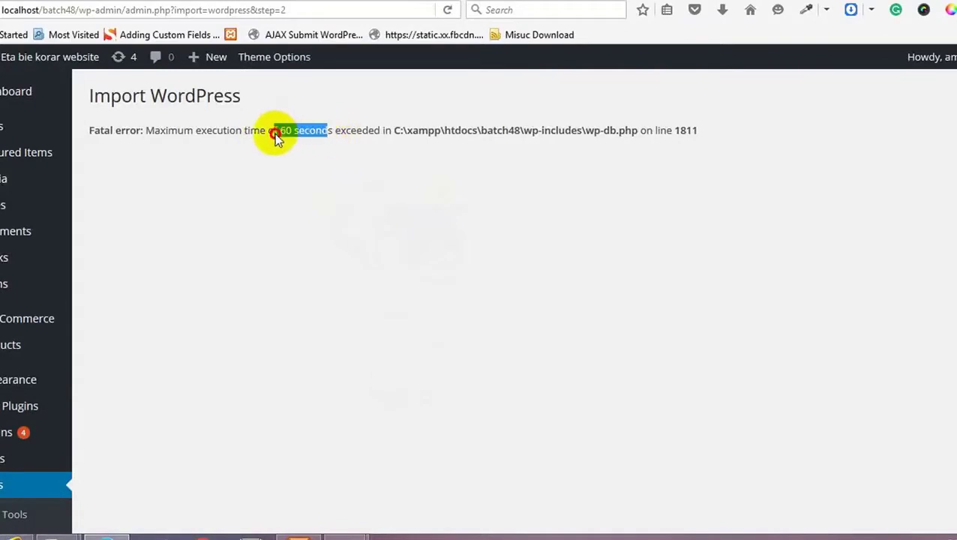
pyautogui.click(275, 133)
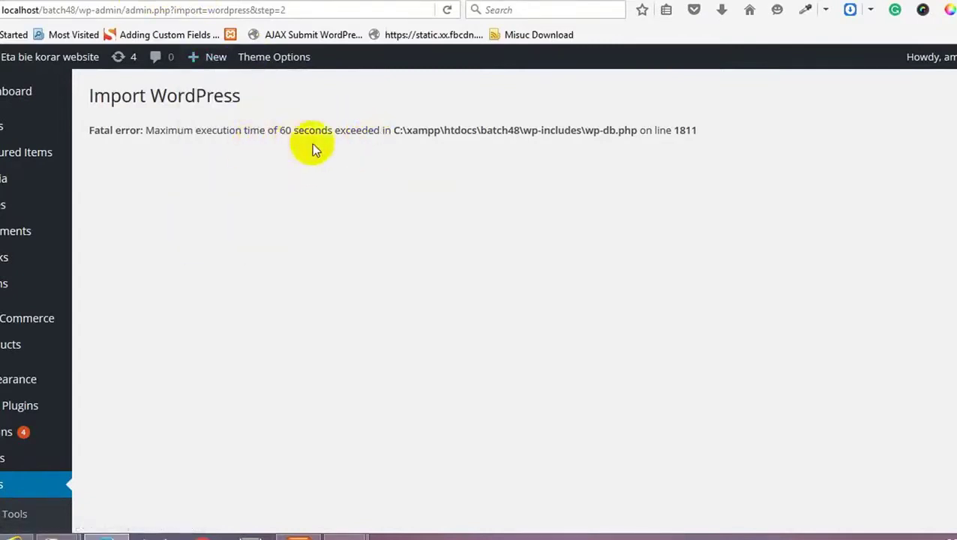
pyautogui.moveTo(281, 131); pyautogui.dragTo(321, 131)
pyautogui.click(313, 177)
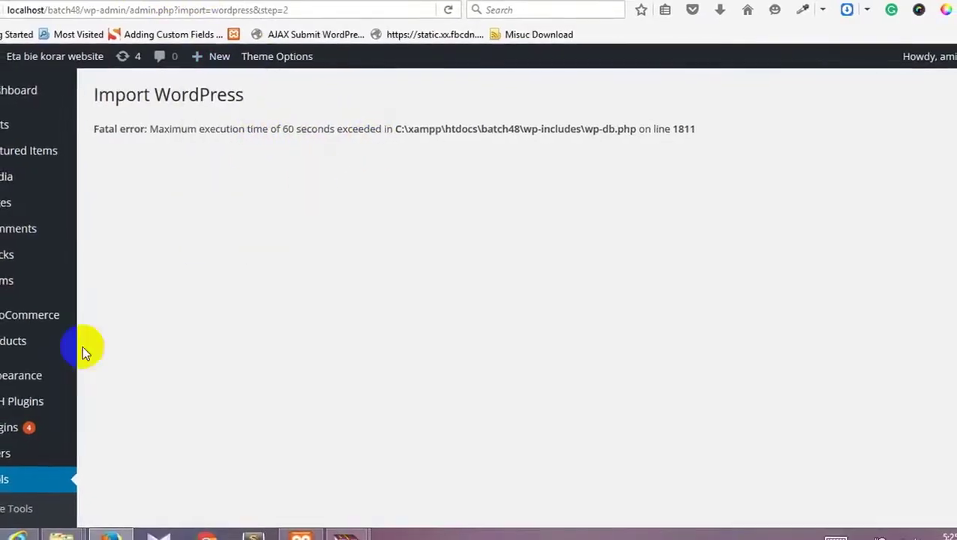
# Step: Browse in File Explorer to the C:\xampp\php folder
pyautogui.scroll(-3, 150, 347)
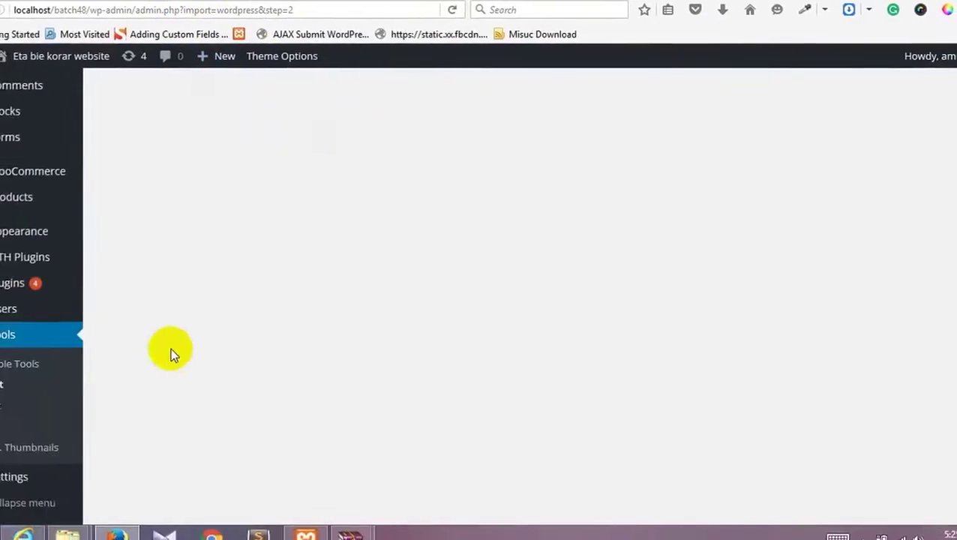
pyautogui.moveTo(68, 534)
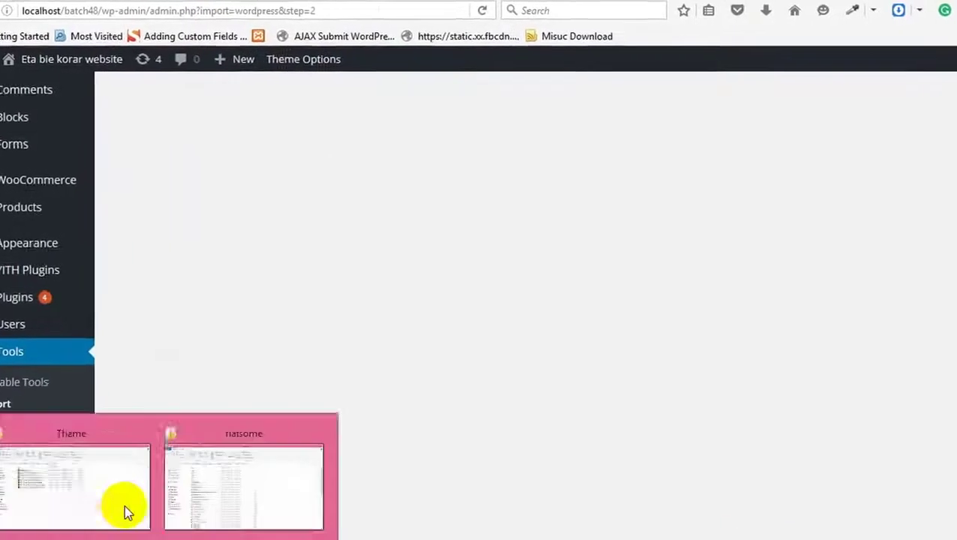
pyautogui.moveTo(99, 516)
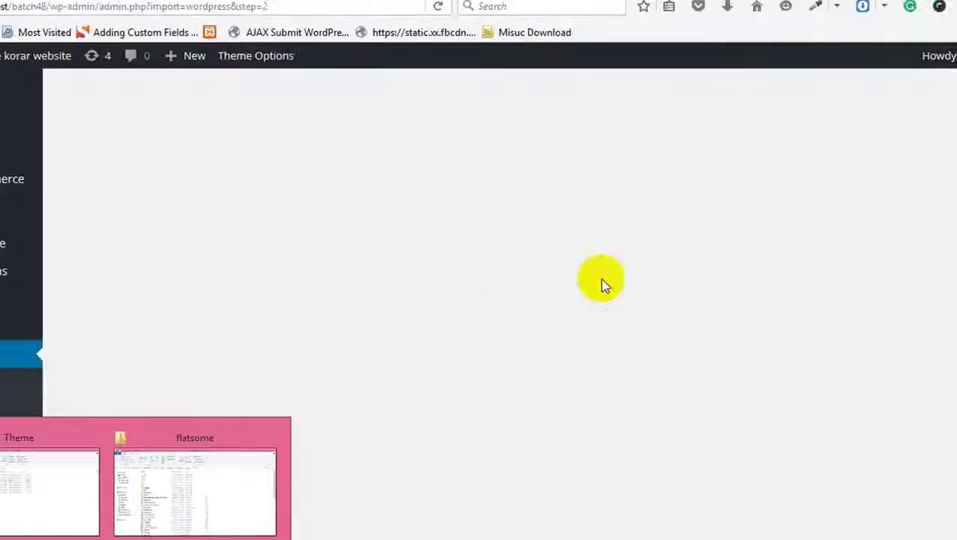
pyautogui.click(926, 2)
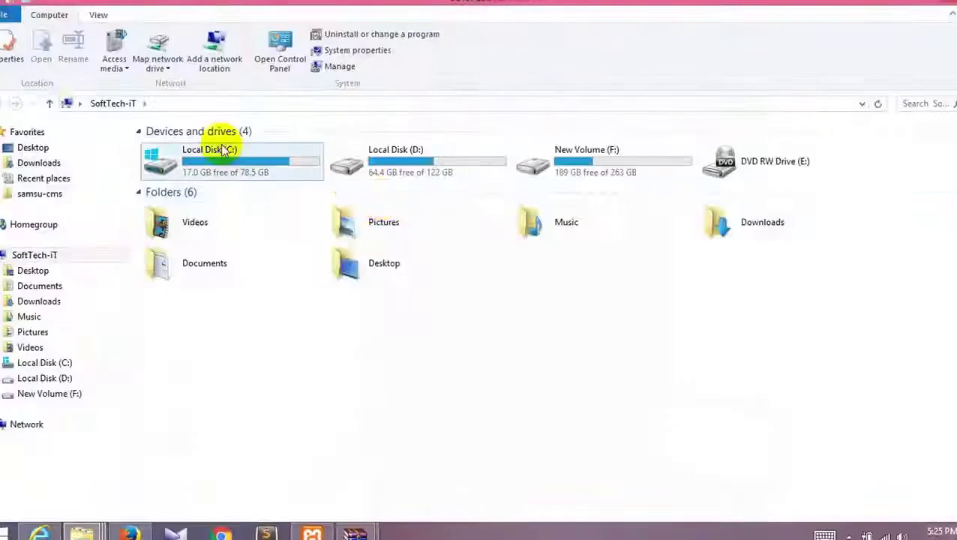
pyautogui.doubleClick(217, 147)
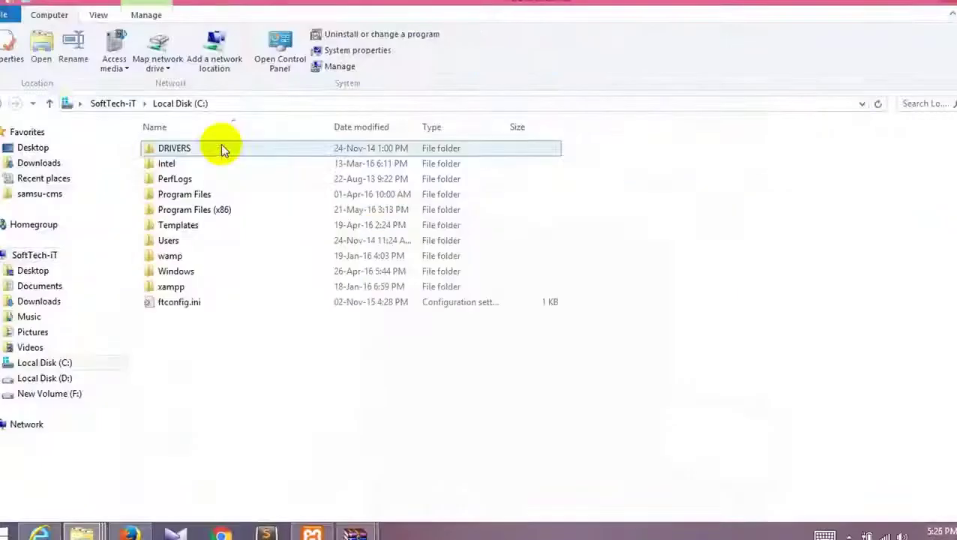
pyautogui.click(189, 288)
pyautogui.doubleClick(189, 288)
pyautogui.doubleClick(191, 396)
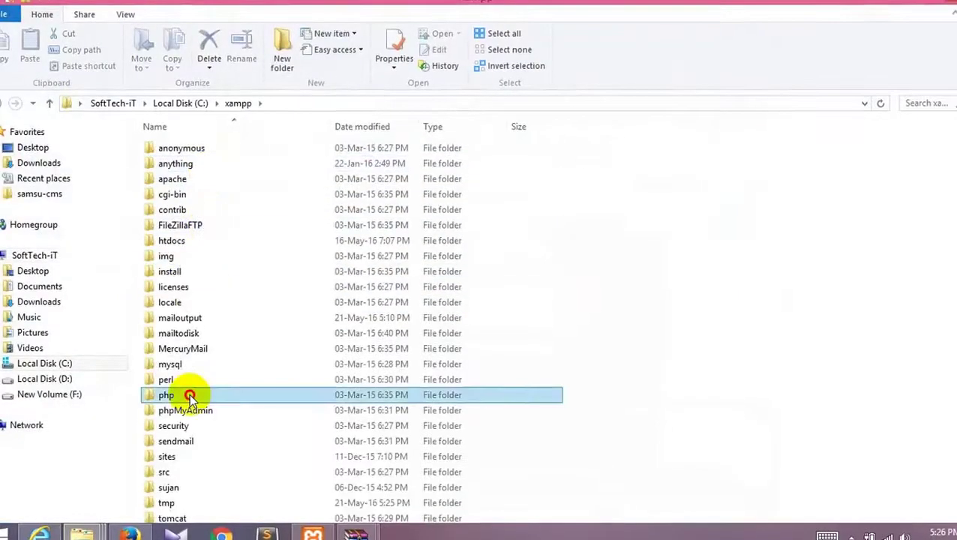
# Step: Open php.ini in Notepad++ via Edit with Notepad++
pyautogui.scroll(-8, 192, 391)
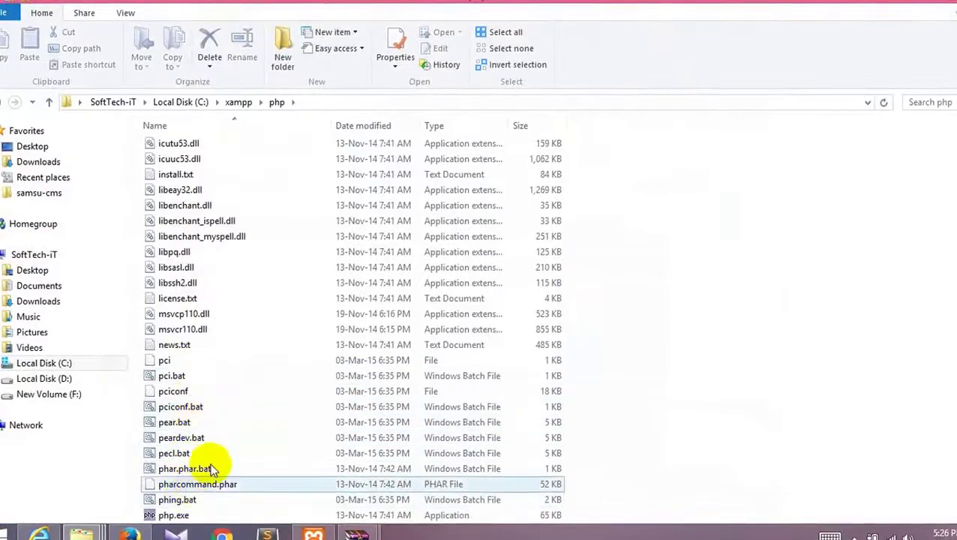
pyautogui.scroll(-2, 246, 343)
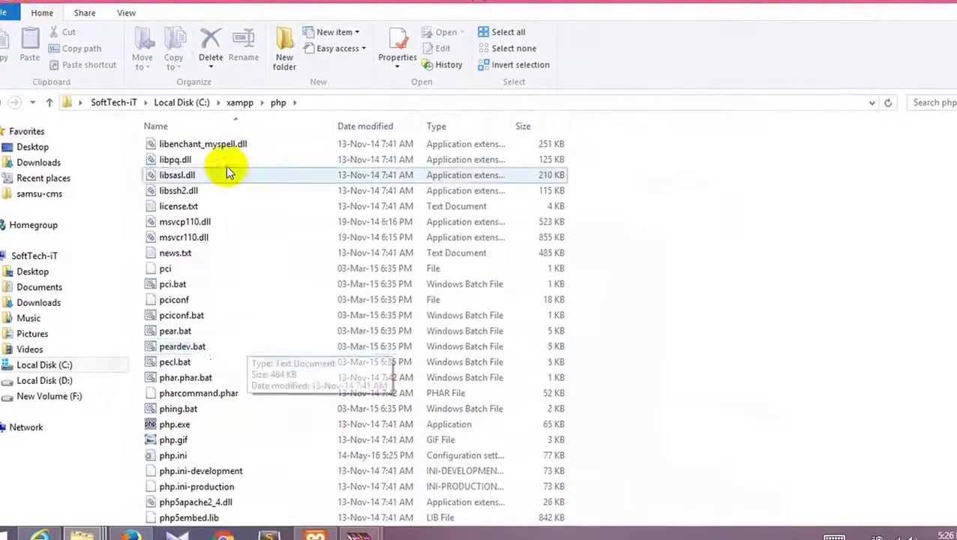
pyautogui.scroll(3, 229, 171)
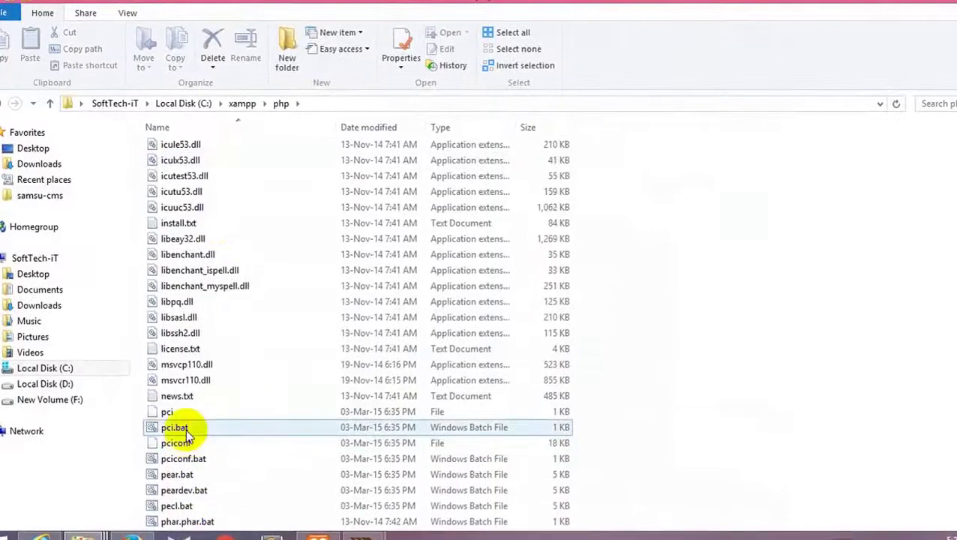
pyautogui.scroll(-2, 217, 480)
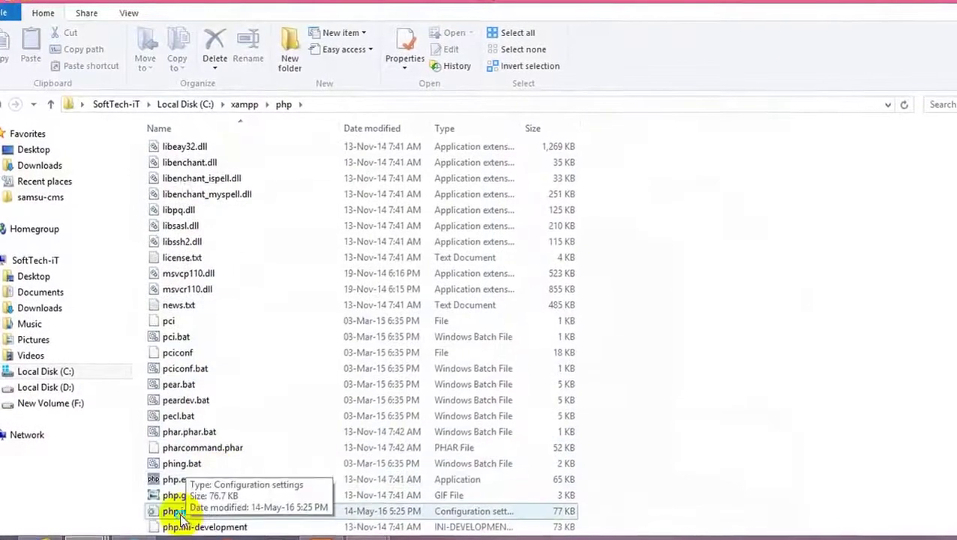
pyautogui.rightClick(184, 512)
pyautogui.click(274, 257)
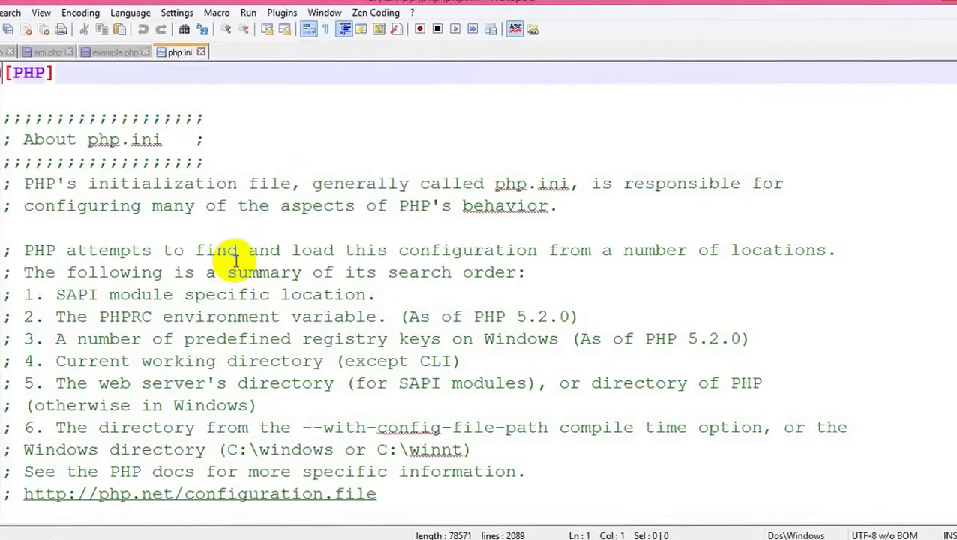
# Step: Search php.ini for 60 and place the cursor in the default_socket_timeout value
pyautogui.hotkey('ctrl', 'f')
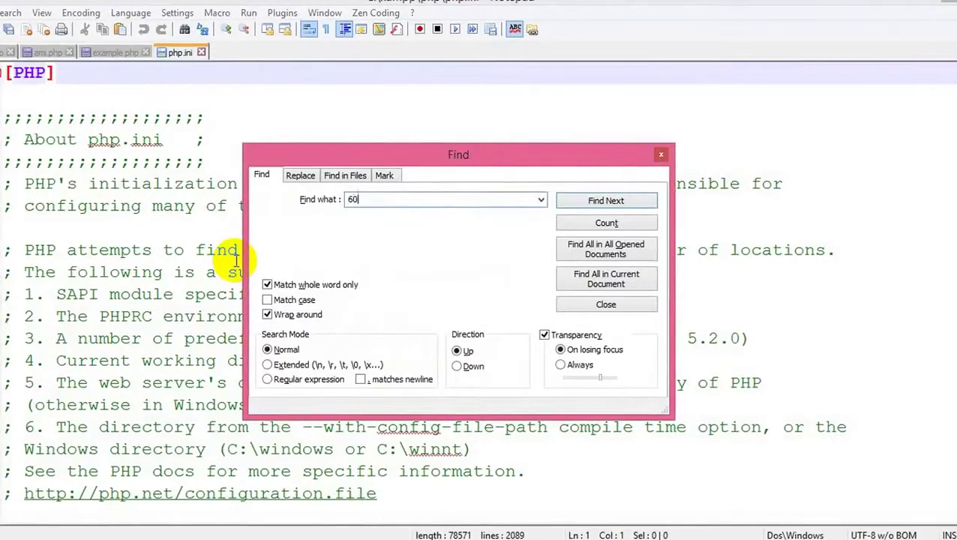
pyautogui.press('Return')
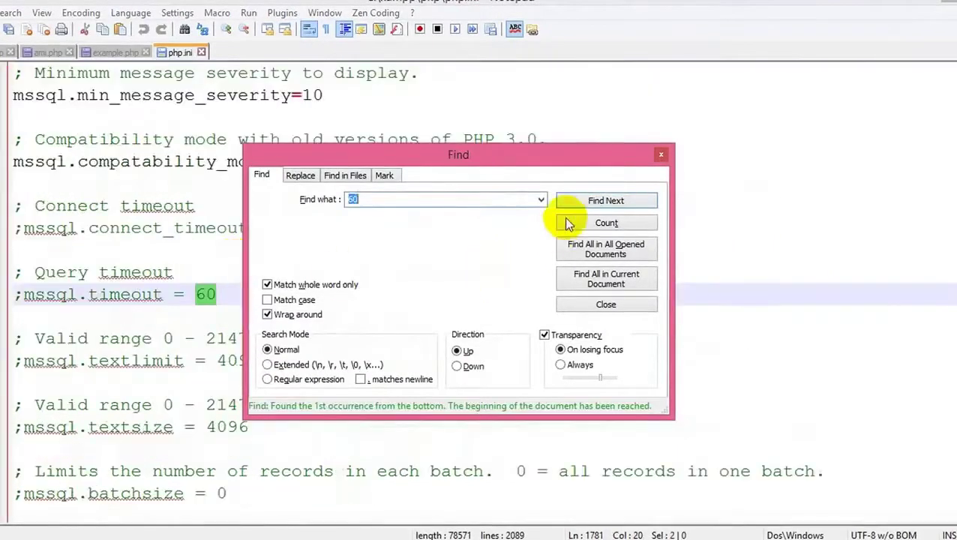
pyautogui.click(573, 201)
pyautogui.moveTo(542, 166); pyautogui.dragTo(780, 83)
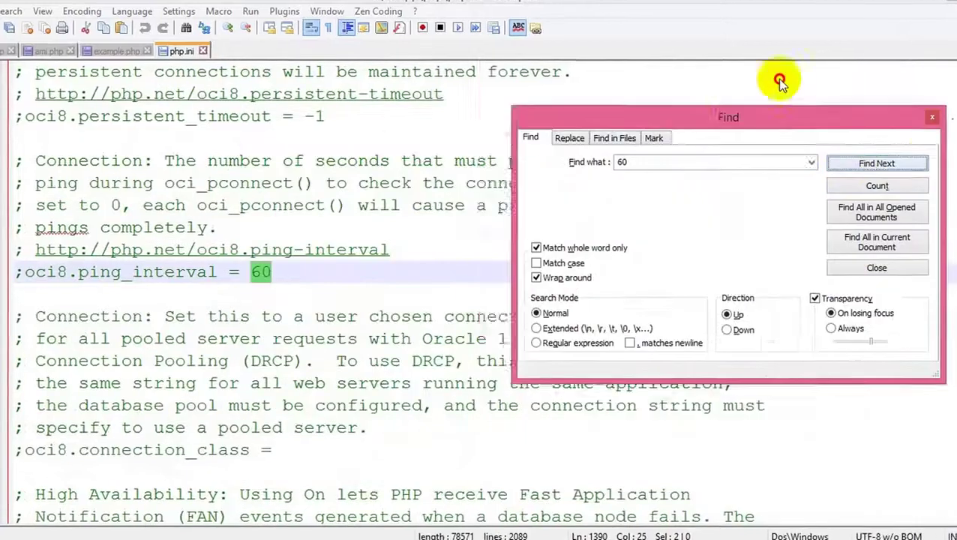
pyautogui.click(867, 118)
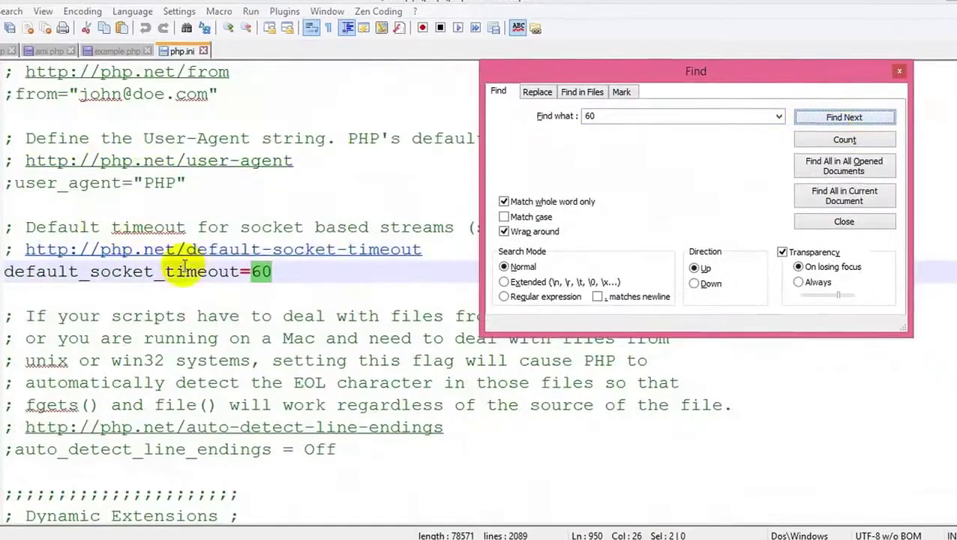
pyautogui.click(277, 271)
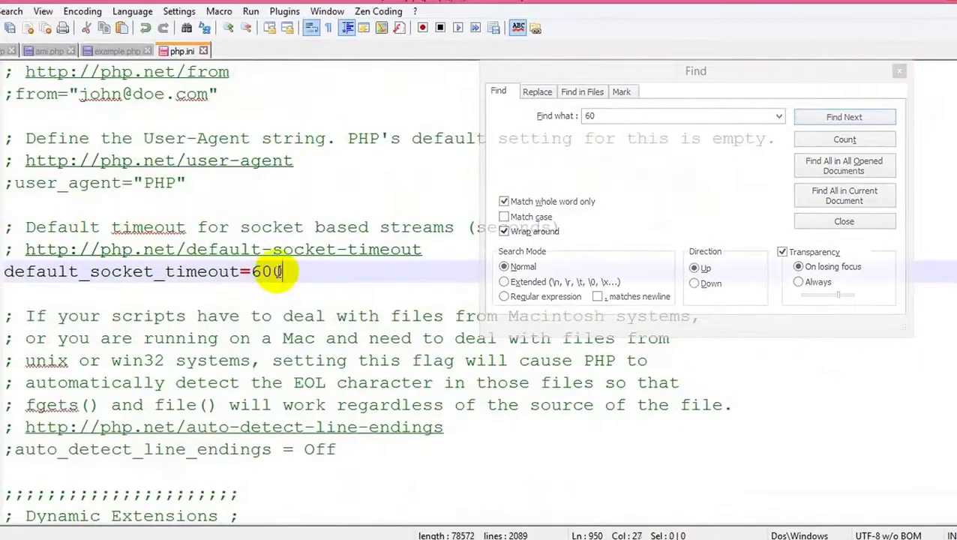
# Step: Step through the remaining 60 matches in php.ini, reaching ;mssql.timeout = 60
pyautogui.click(832, 120)
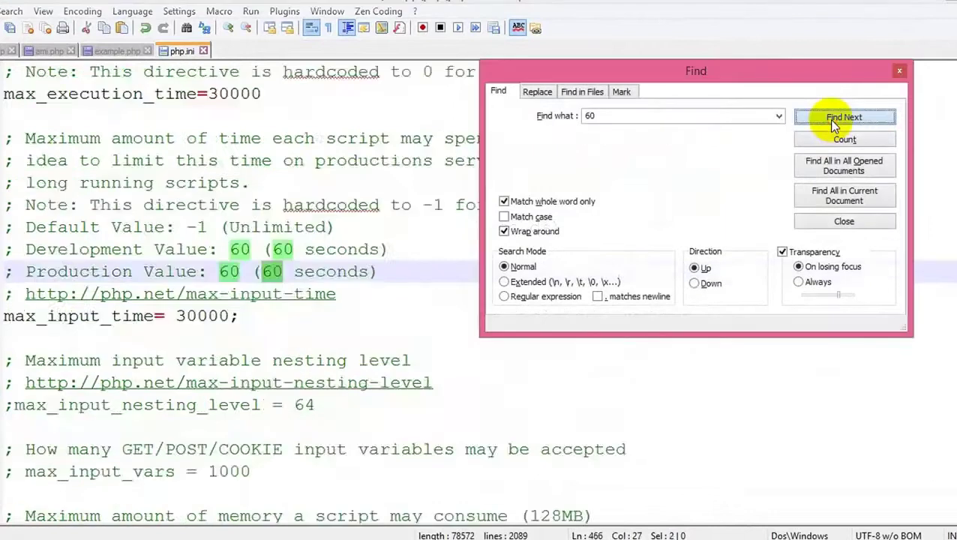
pyautogui.click(828, 119)
pyautogui.click(828, 119)
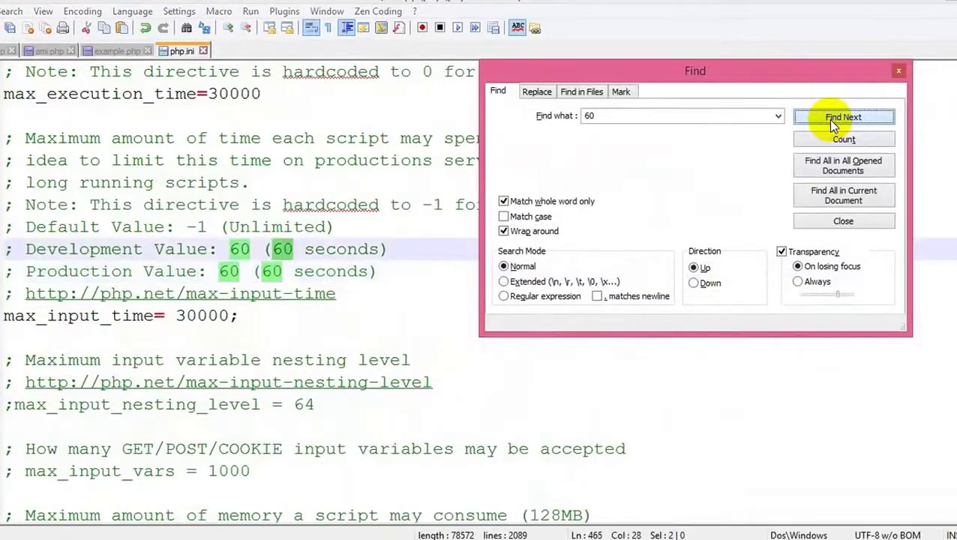
pyautogui.click(827, 120)
pyautogui.click(828, 119)
pyautogui.click(828, 120)
pyautogui.click(828, 119)
pyautogui.click(828, 119)
pyautogui.click(828, 119)
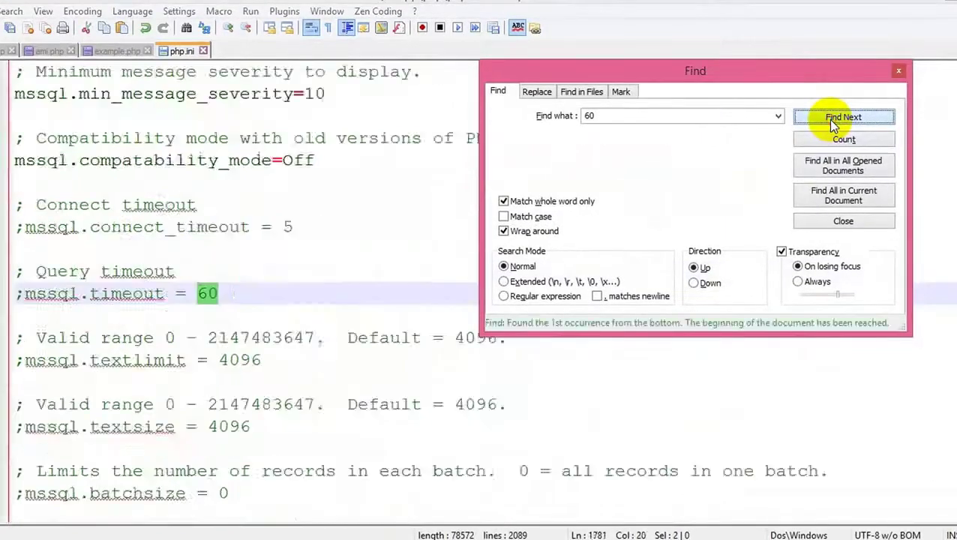
pyautogui.click(827, 119)
pyautogui.click(828, 119)
pyautogui.click(828, 119)
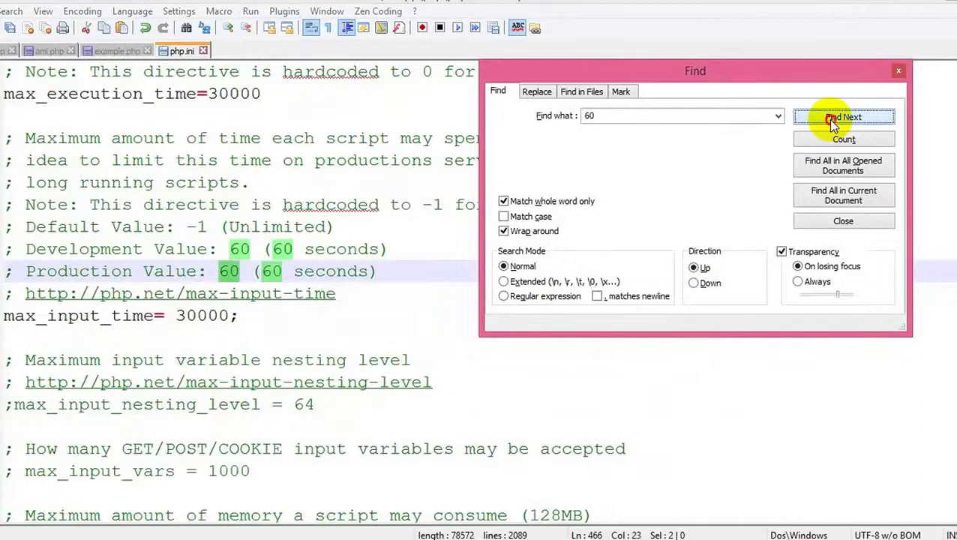
pyautogui.click(828, 119)
pyautogui.click(828, 119)
pyautogui.click(828, 119)
pyautogui.click(828, 120)
pyautogui.click(827, 119)
pyautogui.click(828, 120)
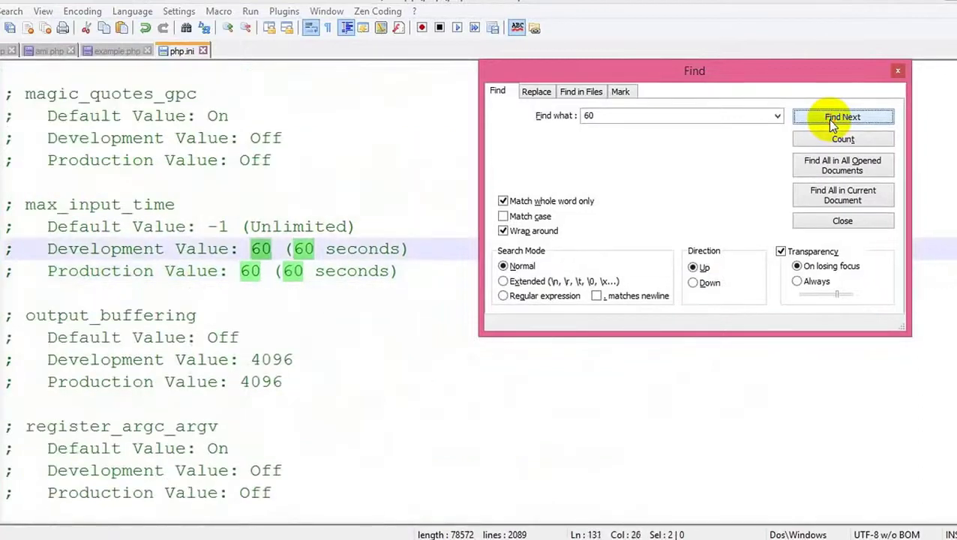
pyautogui.click(828, 119)
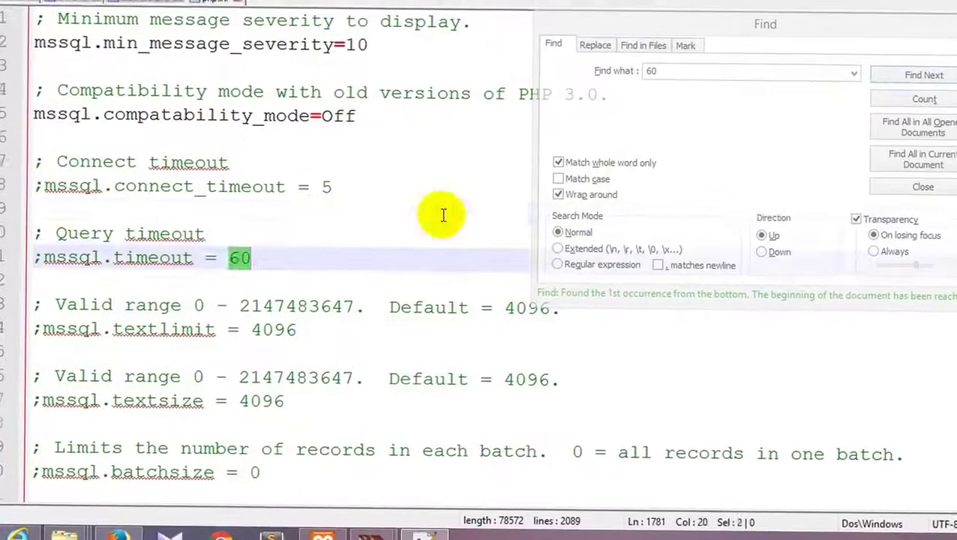
pyautogui.click(442, 210)
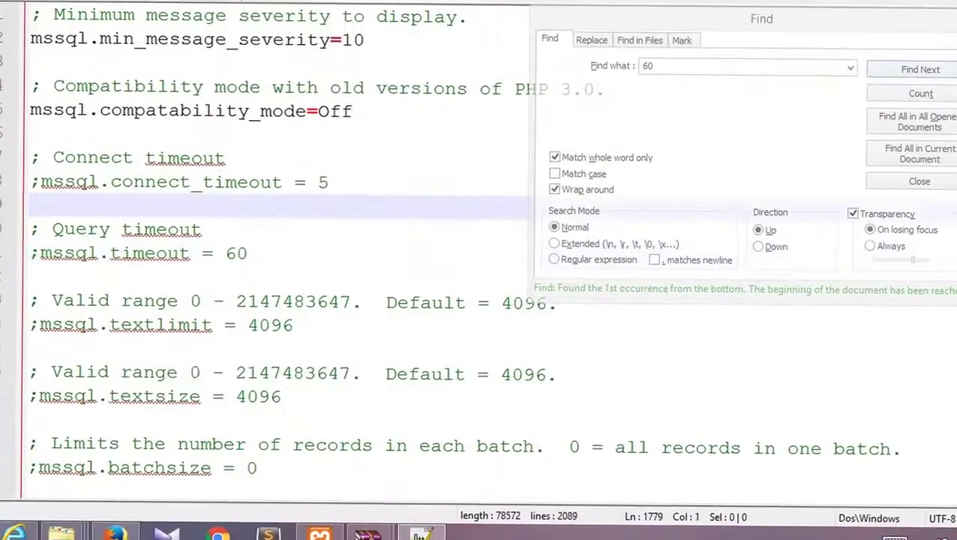
# Step: Search php.ini for 'maximum' and step through its matches
pyautogui.press('Escape')
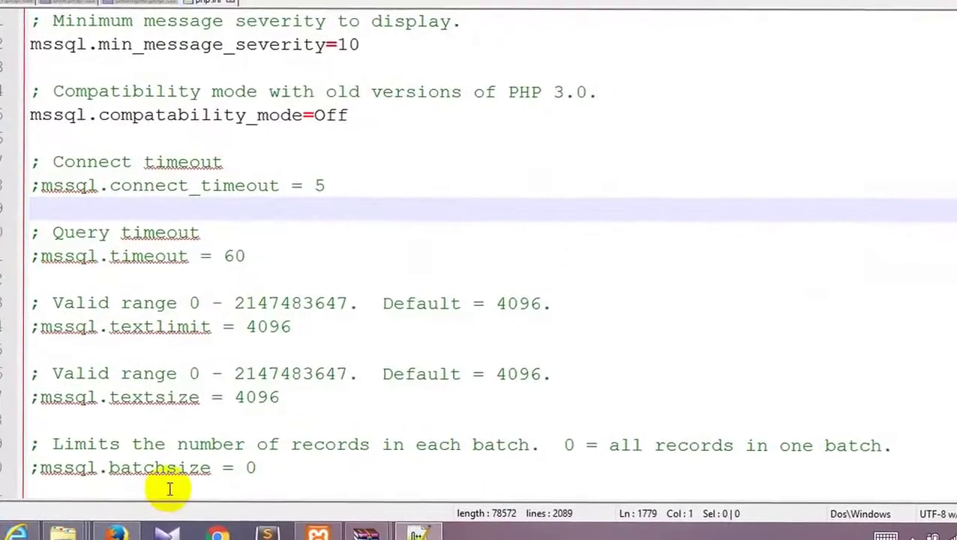
pyautogui.hotkey('ctrl', 'f')
pyautogui.write('maximum')
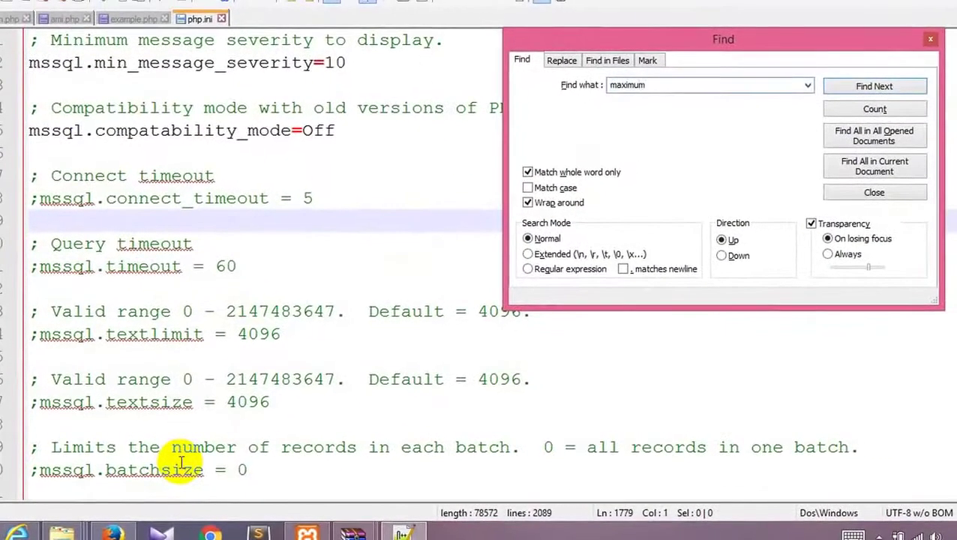
pyautogui.press('Return')
pyautogui.press('Return')
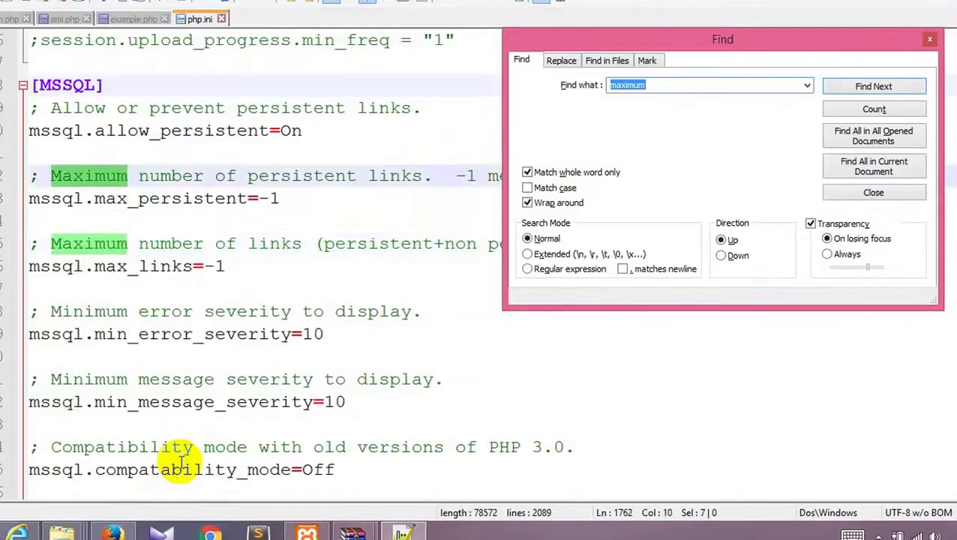
pyautogui.press('Return')
pyautogui.press('Return')
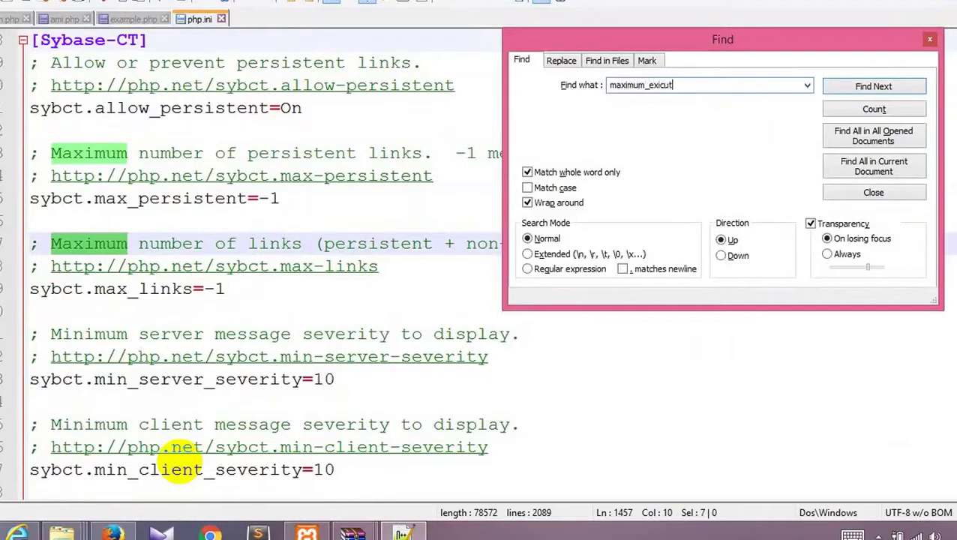
pyautogui.press('Return')
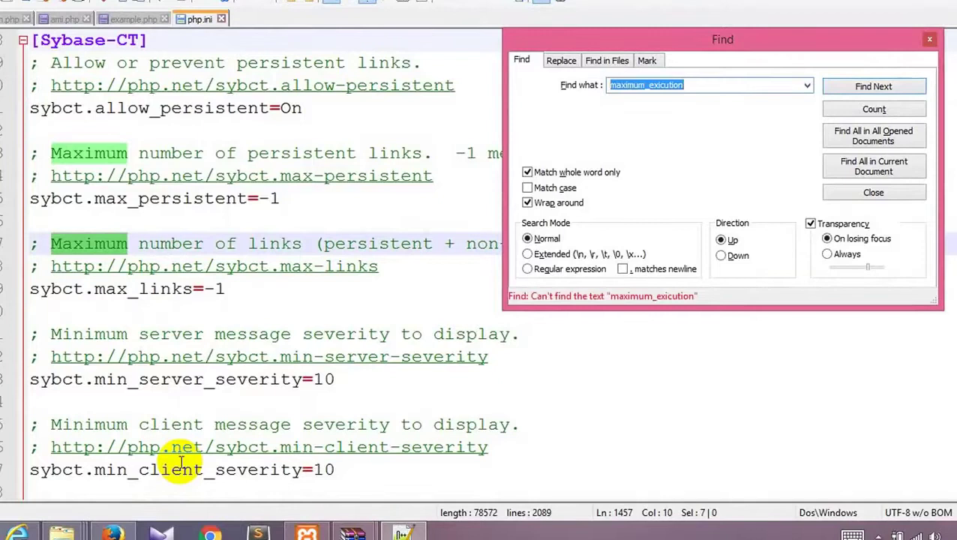
# Step: Correct the search term to maximum_execution, then close the Find dialog
pyautogui.click(699, 85)
pyautogui.doubleClick(702, 86)
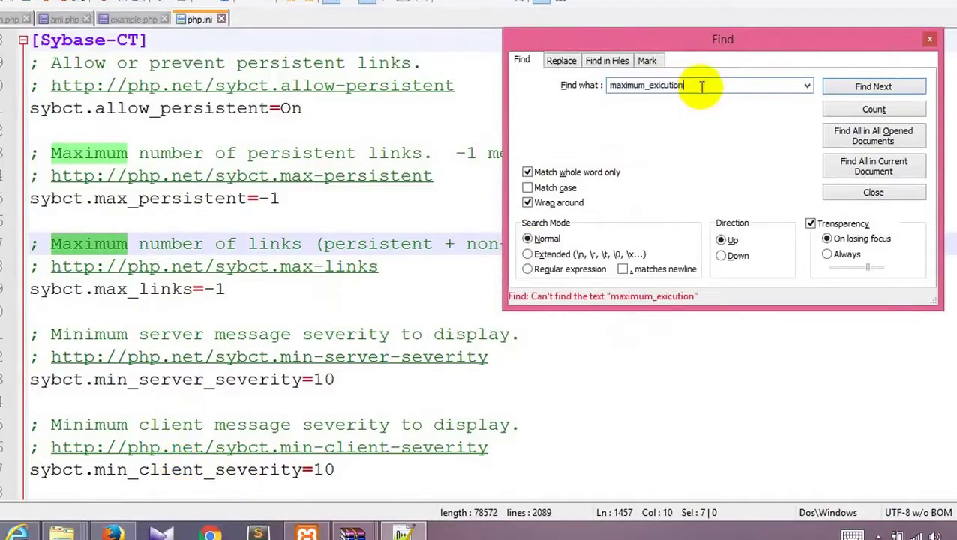
pyautogui.click(662, 84)
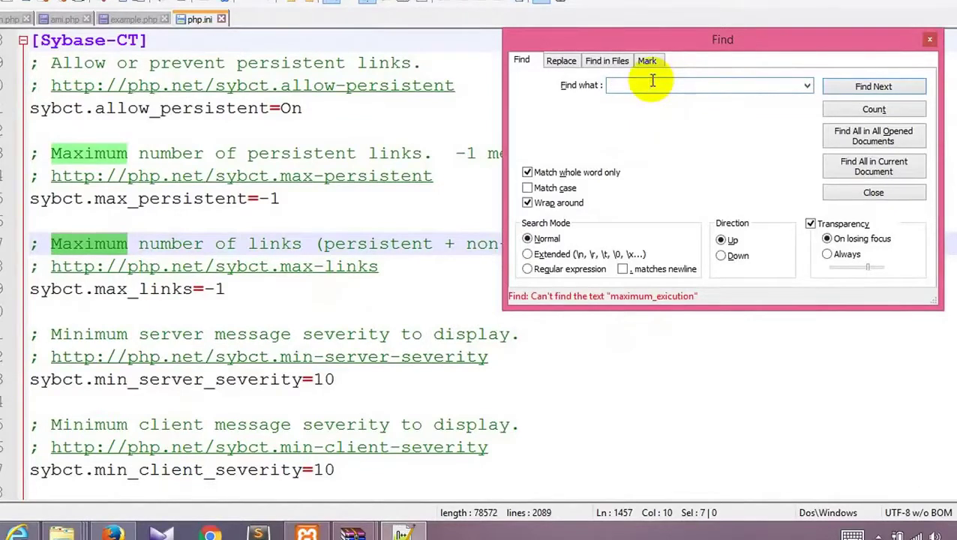
pyautogui.click(930, 39)
pyautogui.click(443, 130)
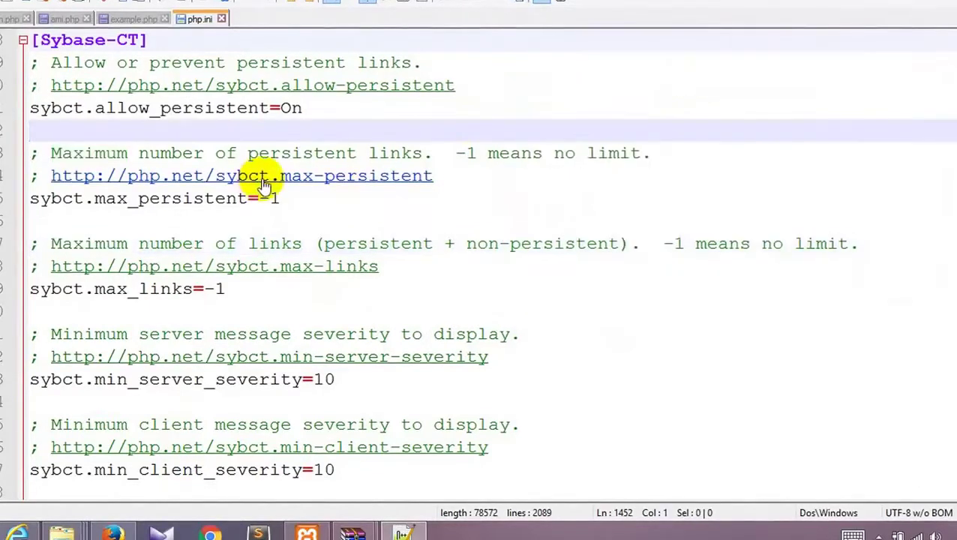
pyautogui.click(342, 147)
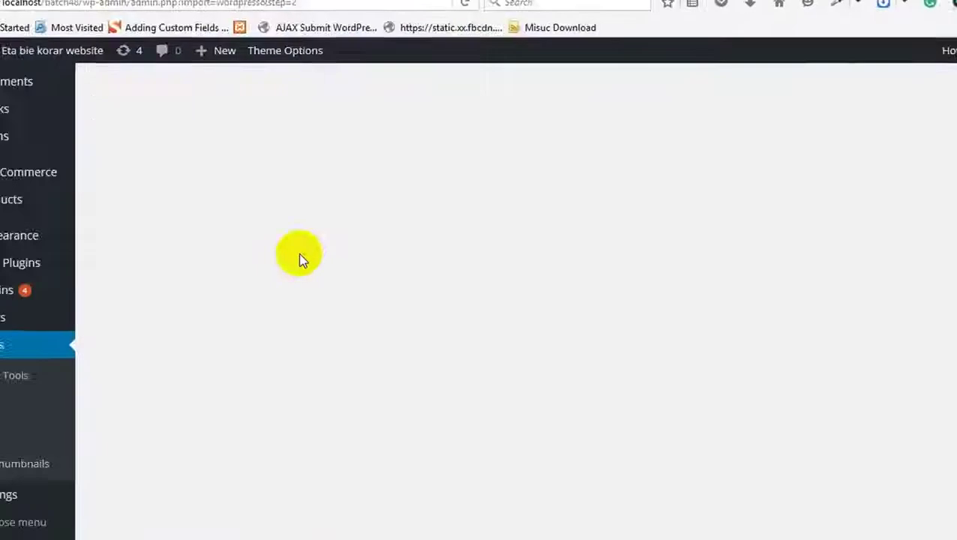
# Step: Leave the import fatal-error page for the WordPress Dashboard
pyautogui.rightClick(289, 128)
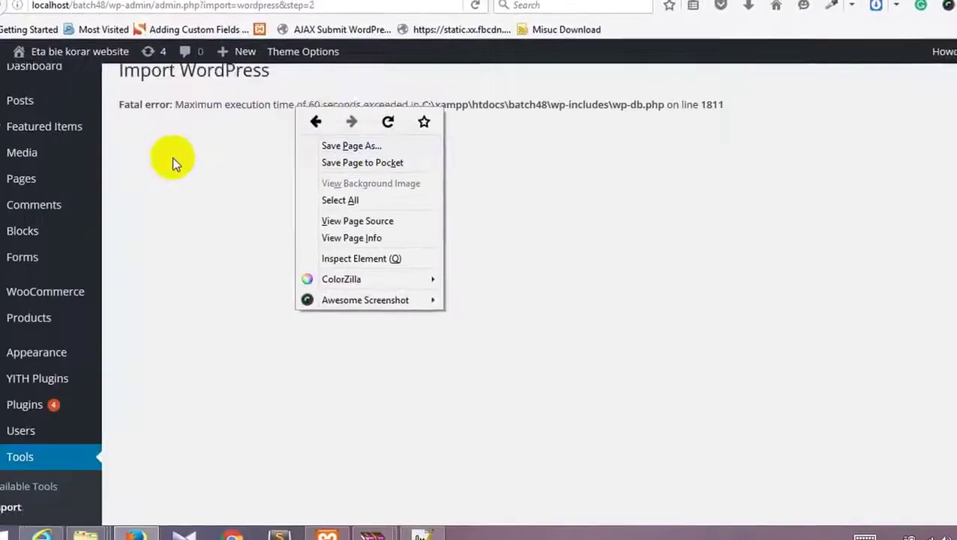
pyautogui.press('Escape')
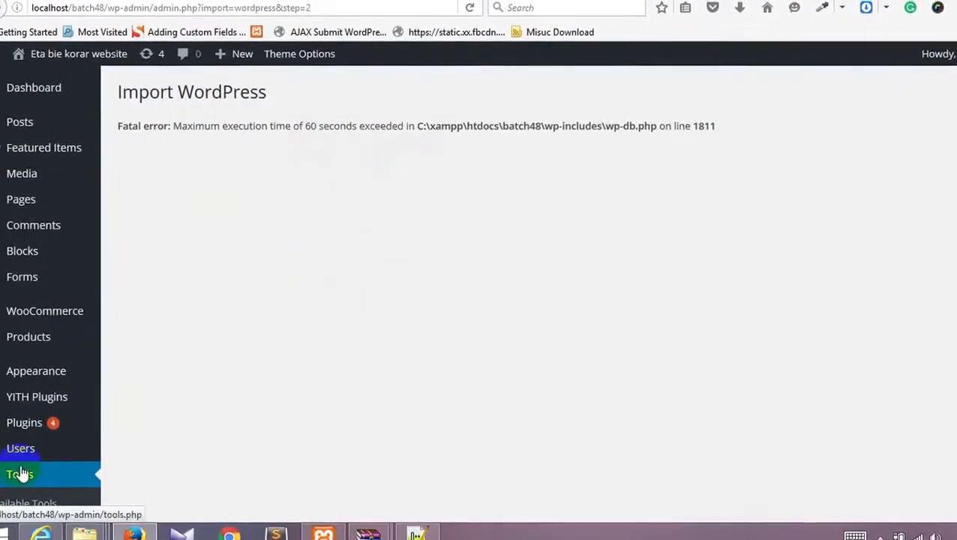
pyautogui.click(23, 88)
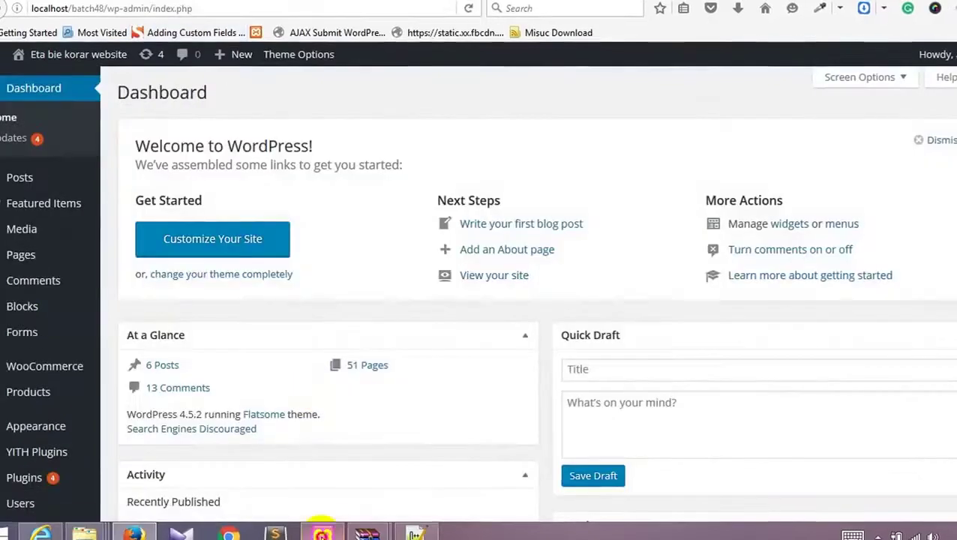
# Step: Stop Apache and MySQL in XAMPP Control Panel, then start Apache again
pyautogui.click(321, 532)
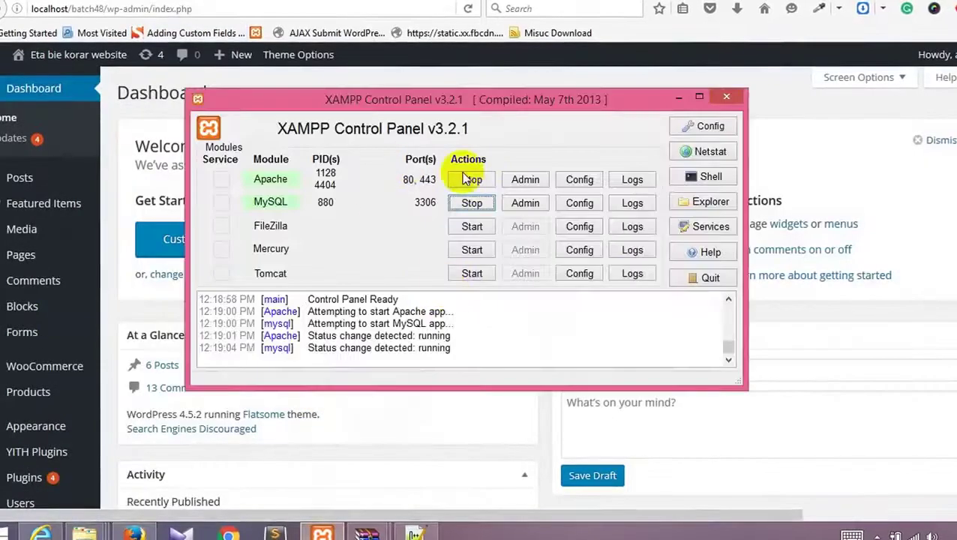
pyautogui.click(475, 179)
pyautogui.click(472, 199)
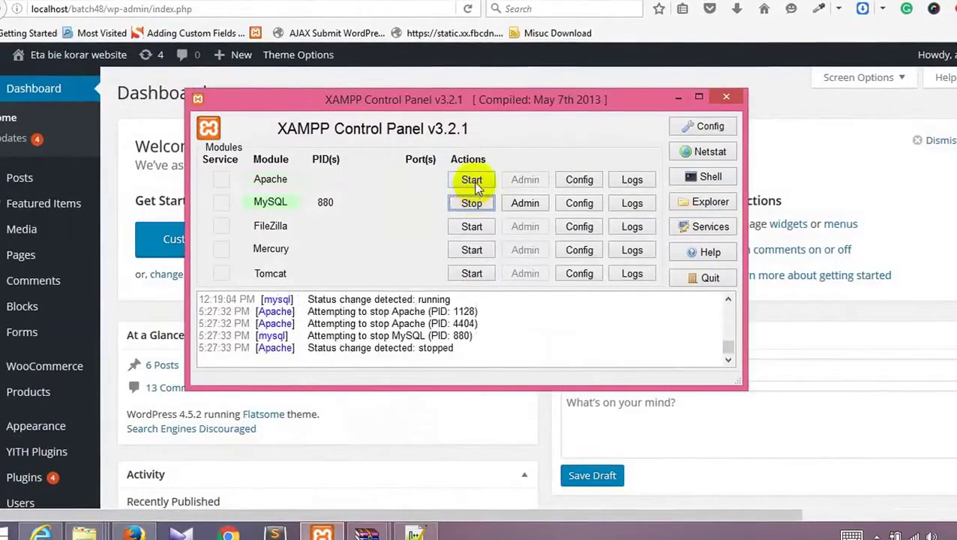
pyautogui.click(474, 183)
pyautogui.click(472, 203)
pyautogui.click(383, 79)
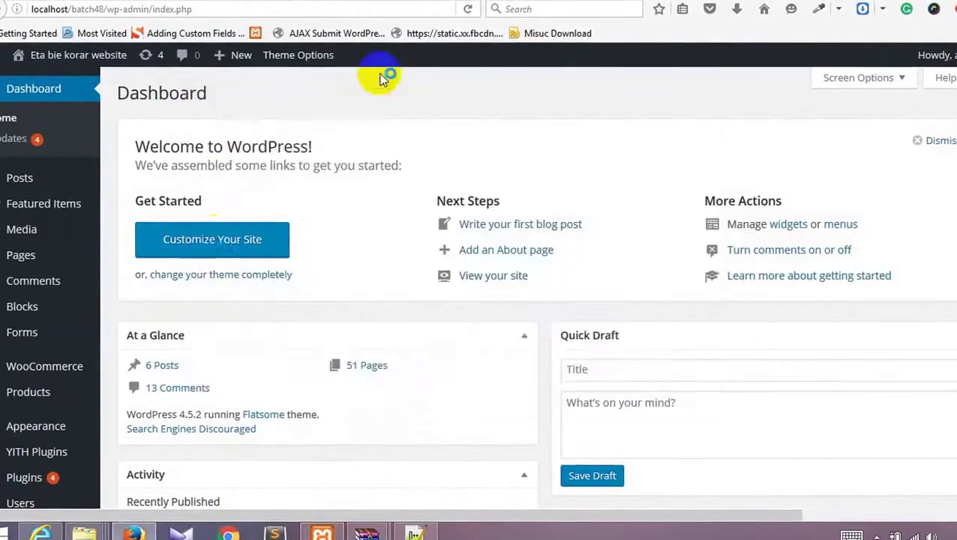
# Step: Switch between the Dashboard and front-page tabs, ending on the site's front page
pyautogui.scroll(-3, 86, 293)
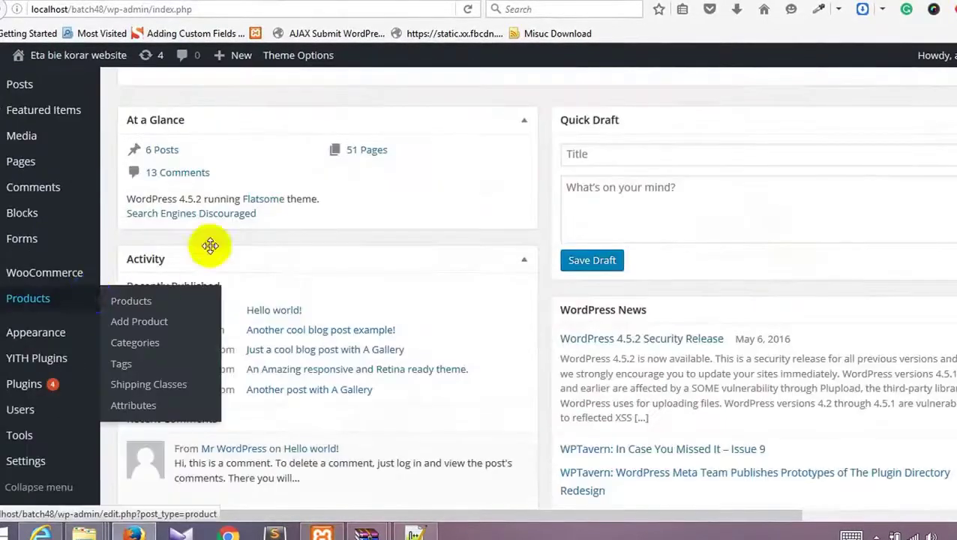
pyautogui.scroll(3, 223, 225)
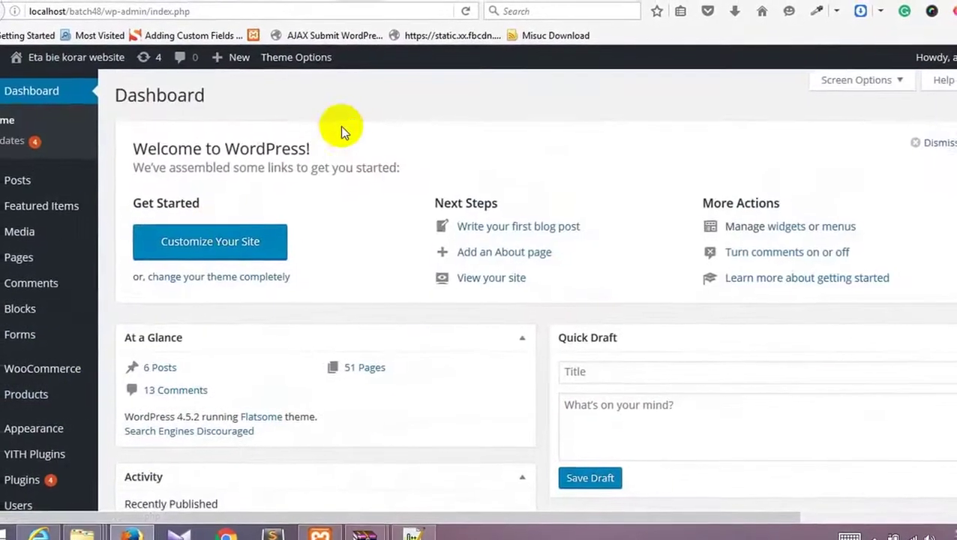
pyautogui.click(228, 4)
pyautogui.rightClick(189, 176)
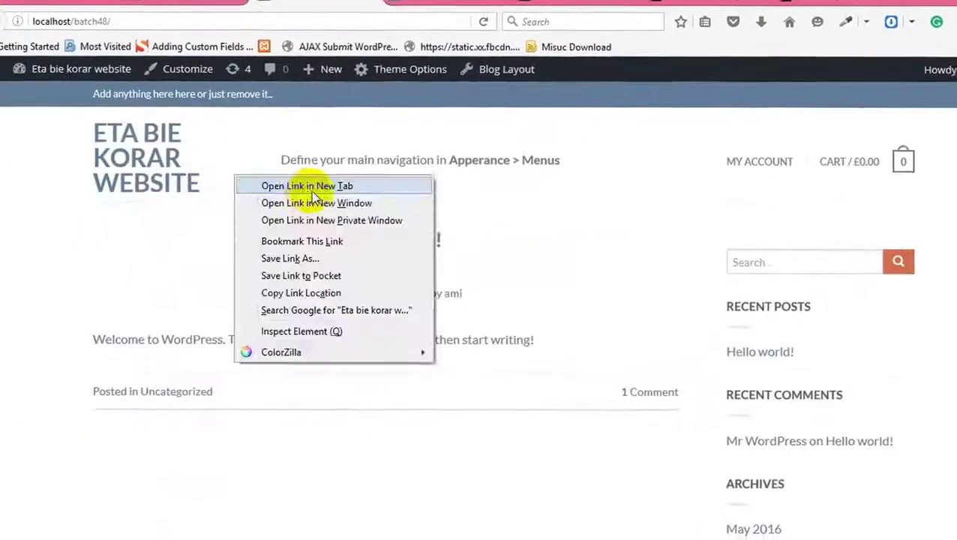
pyautogui.click(139, 256)
pyautogui.click(184, 3)
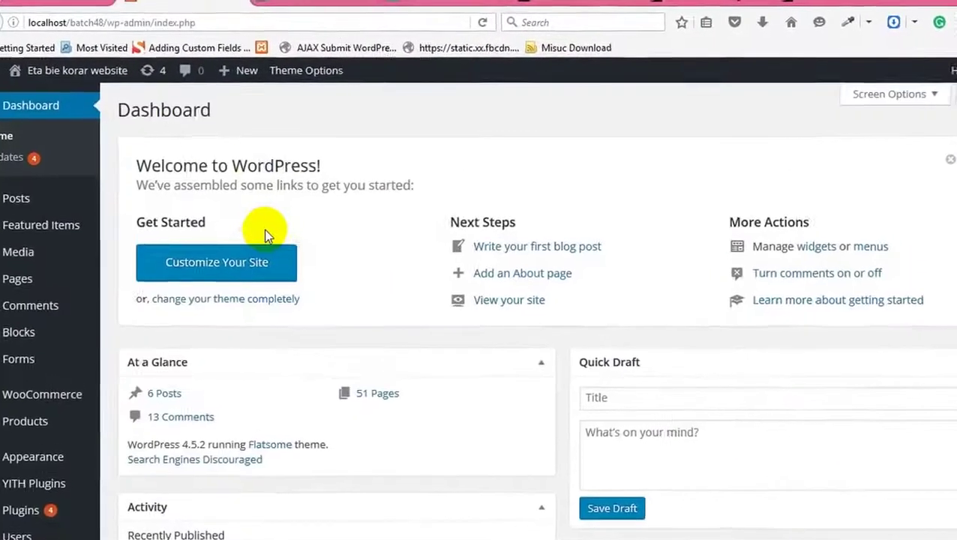
pyautogui.click(225, 3)
pyautogui.rightClick(108, 237)
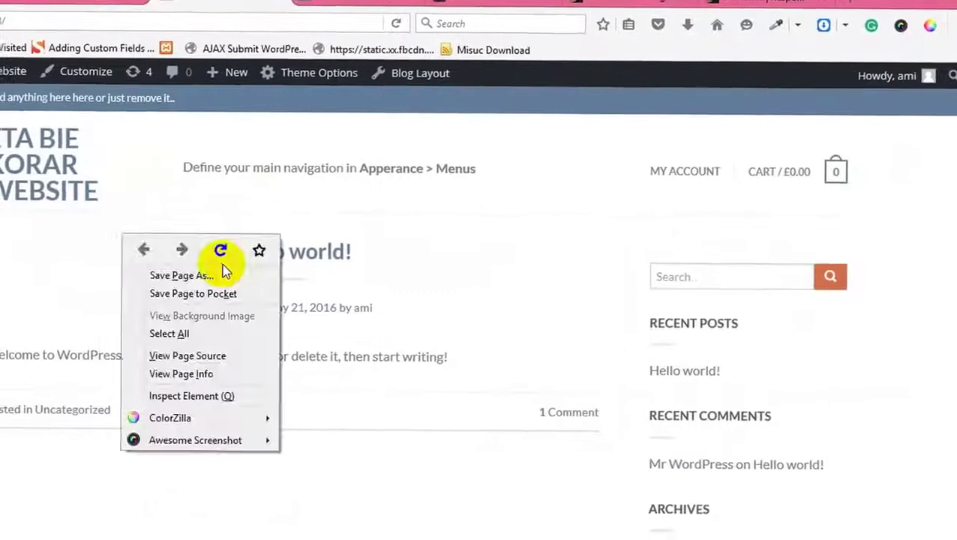
pyautogui.press('Escape')
pyautogui.click(183, 3)
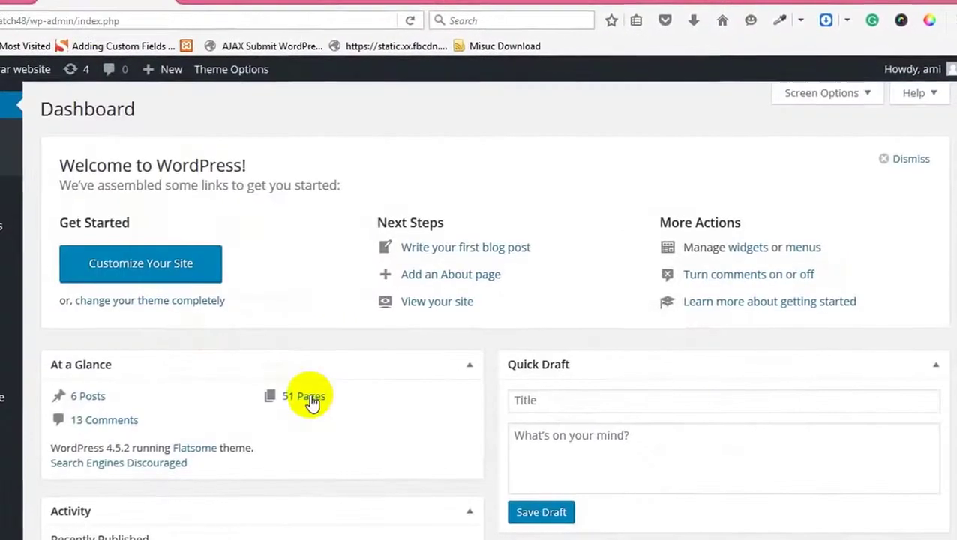
pyautogui.hotkey('ctrl', 'Tab')
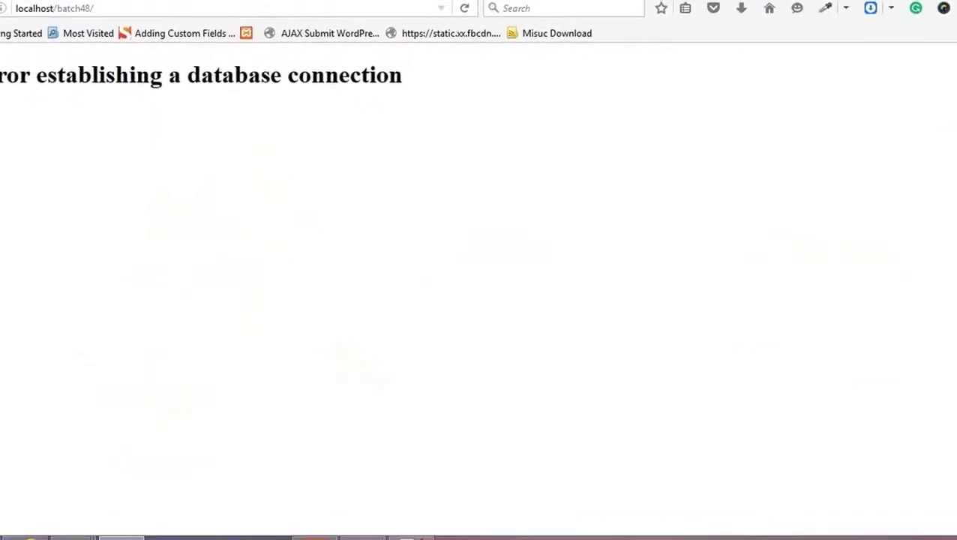
# Step: Reload localhost/batch48/, which now shows a database connection error
pyautogui.click(251, 6)
pyautogui.press('Return')
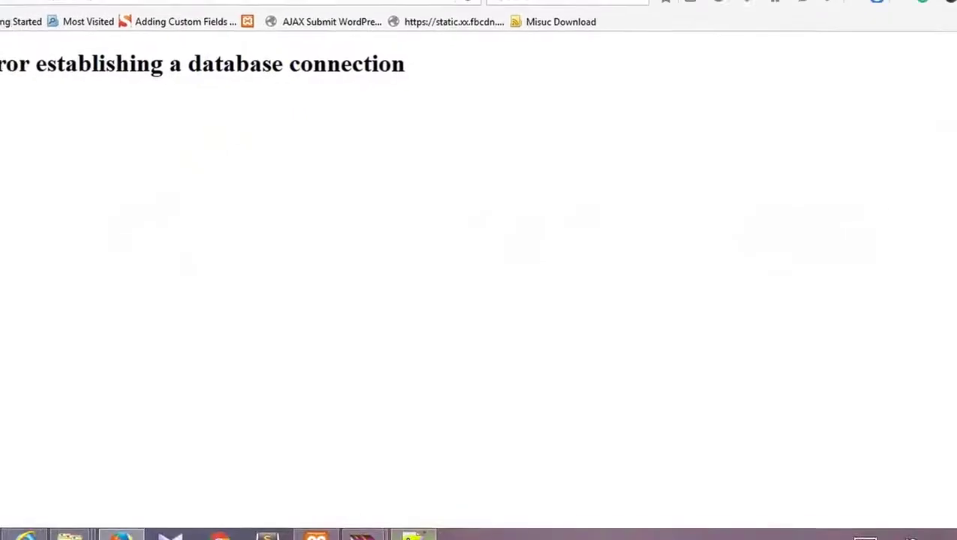
pyautogui.click(316, 536)
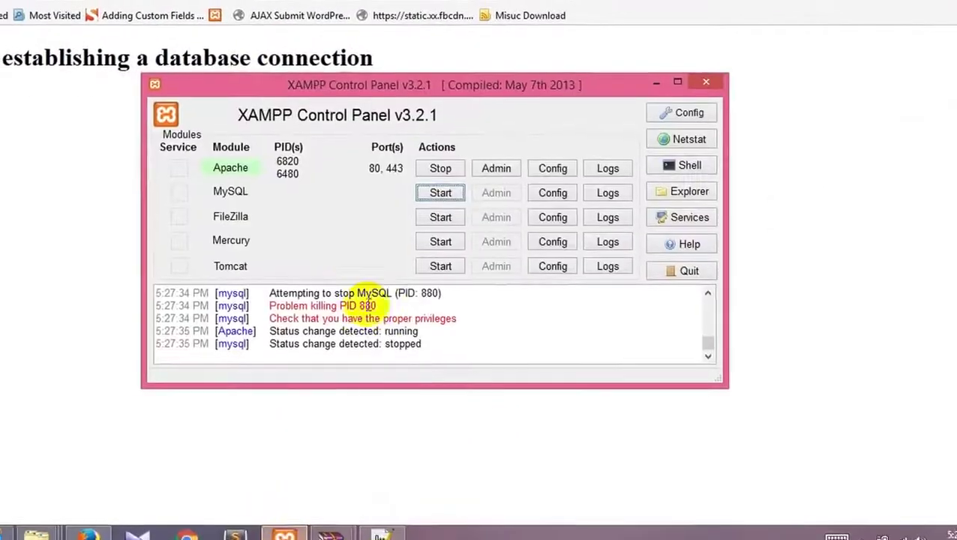
# Step: Start the MySQL module in XAMPP Control Panel, retrying until it runs
pyautogui.click(438, 192)
pyautogui.click(491, 207)
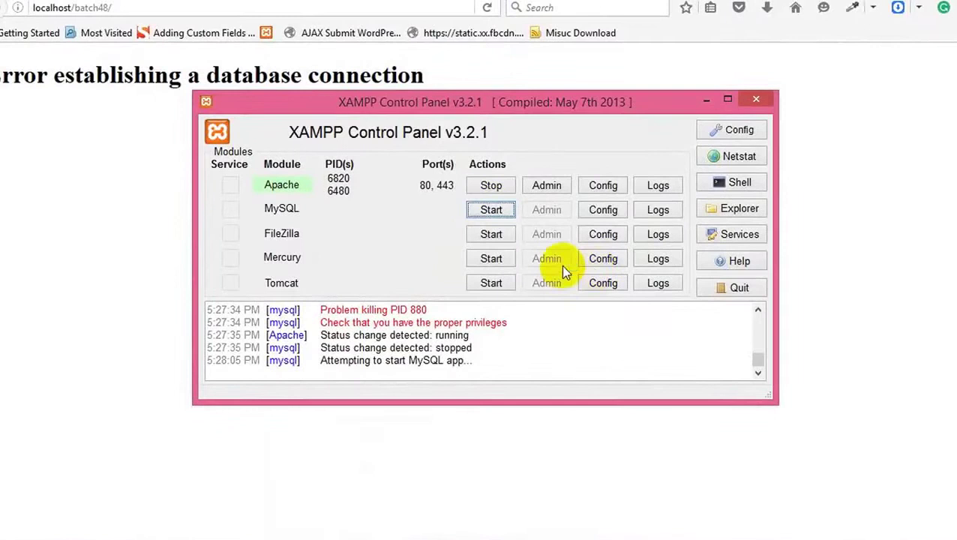
pyautogui.click(492, 210)
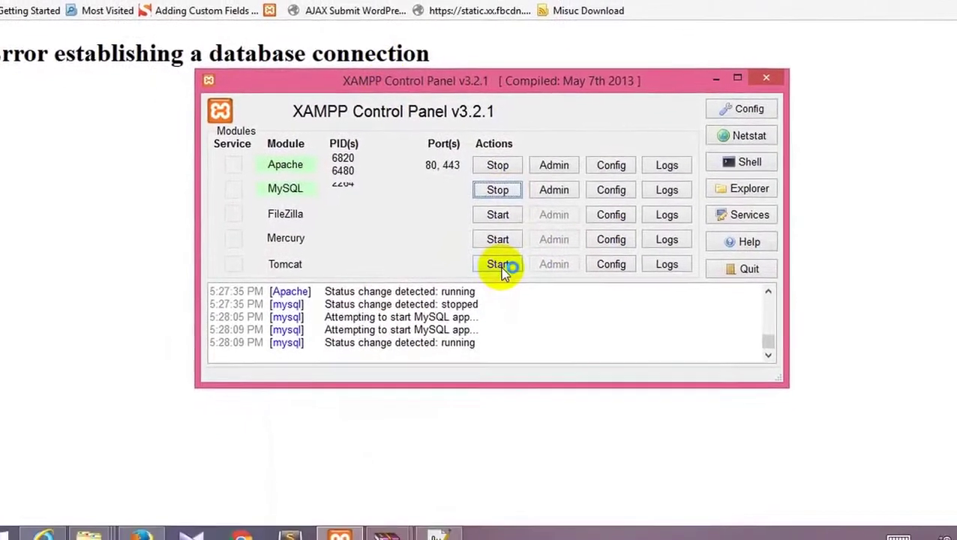
pyautogui.click(279, 9)
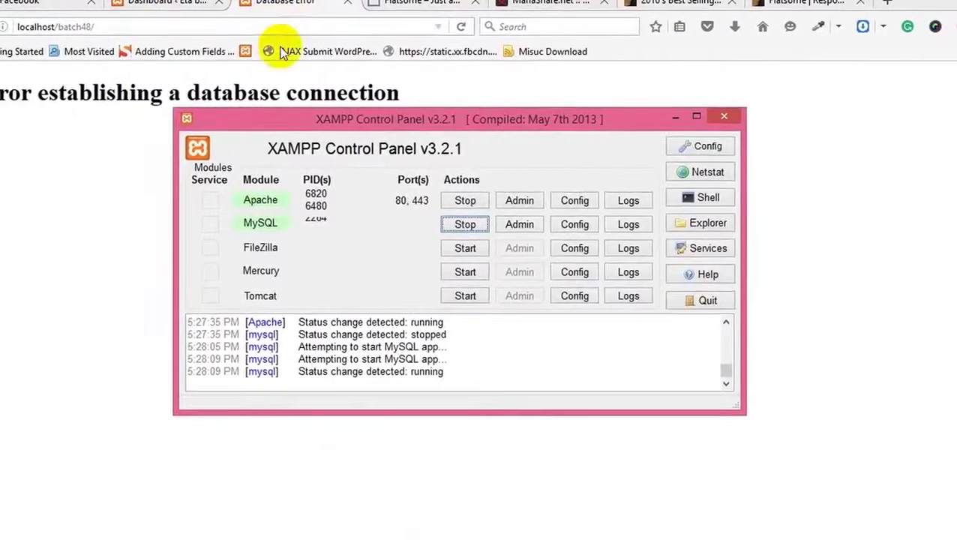
# Step: Start FileZilla, confirm the site loads its posts again, and open the Dashboard
pyautogui.click(461, 249)
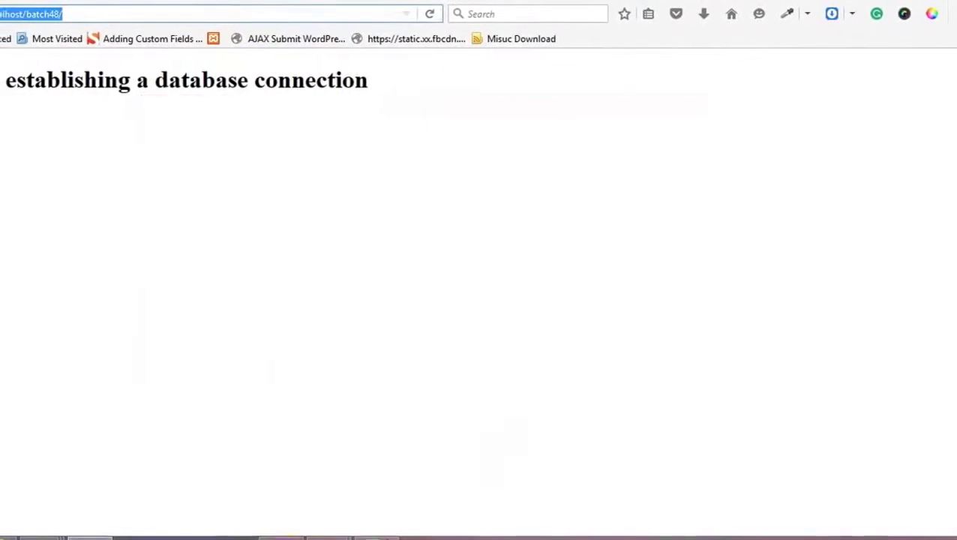
pyautogui.hotkey('alt', 'Tab')
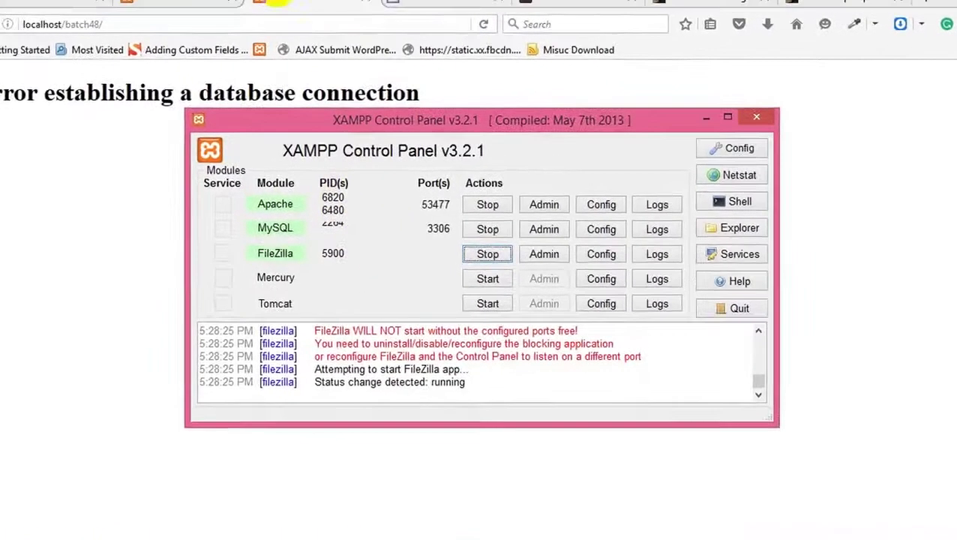
pyautogui.click(293, 60)
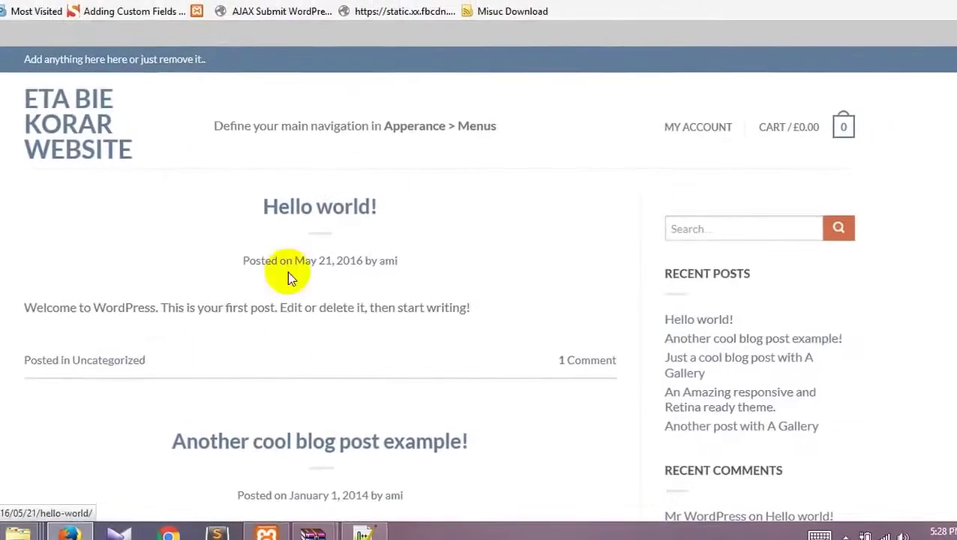
pyautogui.scroll(-20, 286, 409)
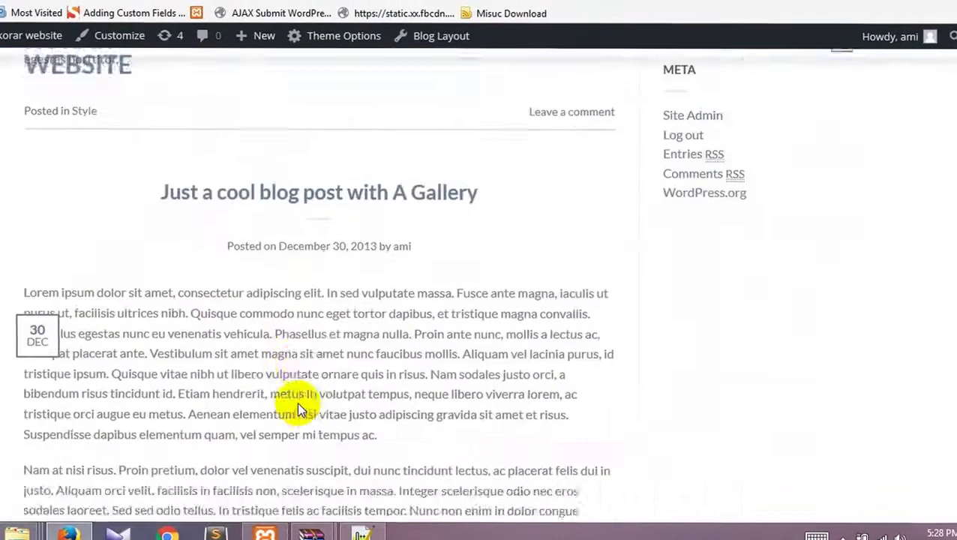
pyautogui.scroll(-5, 298, 409)
pyautogui.scroll(4, 298, 408)
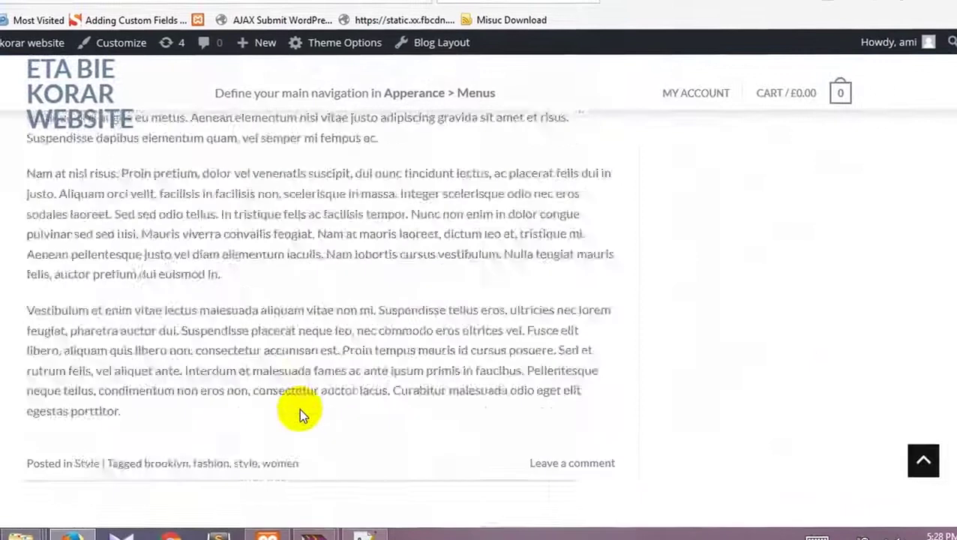
pyautogui.scroll(-2, 299, 408)
pyautogui.scroll(15, 300, 406)
pyautogui.scroll(3, 302, 410)
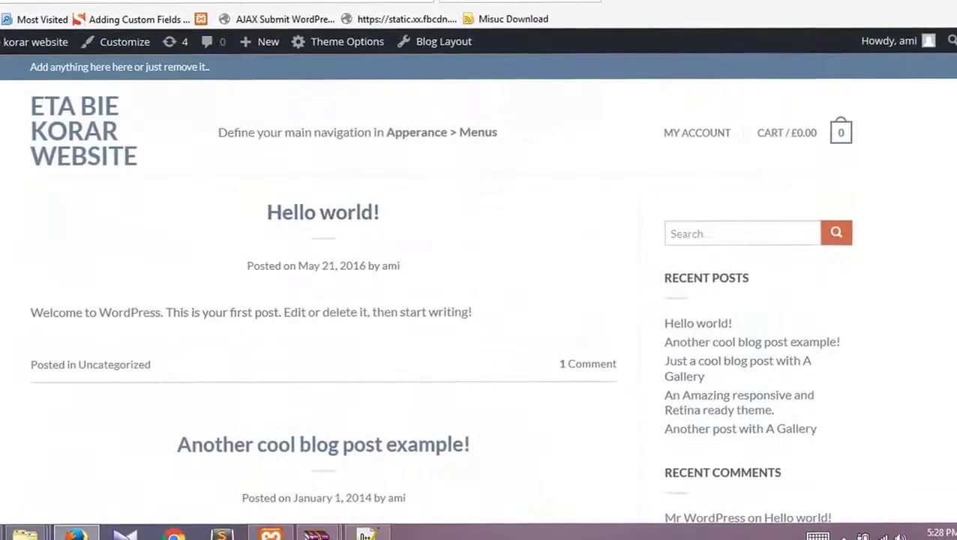
pyautogui.click(34, 42)
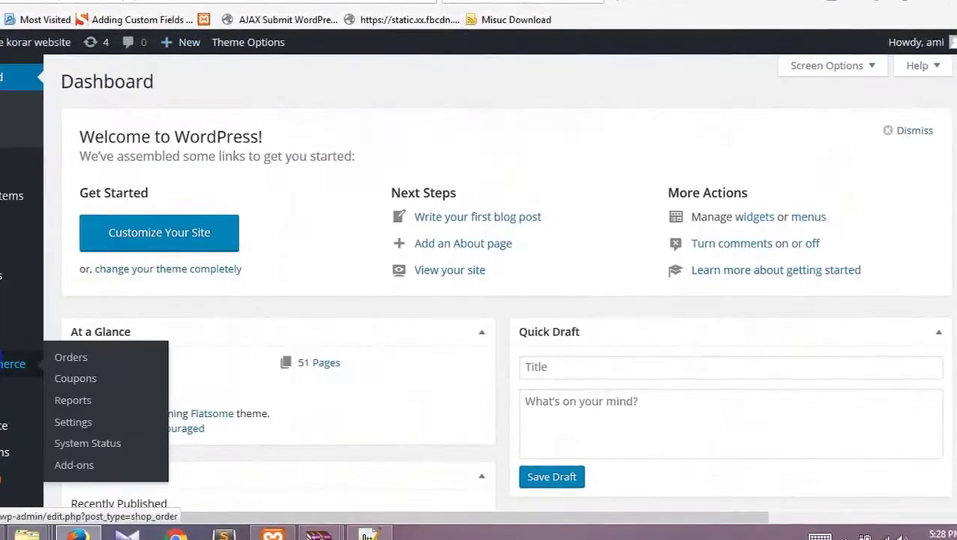
# Step: Set Reading to a static page with Homepage as front page and Blog as posts page
pyautogui.scroll(-5, 4, 300)
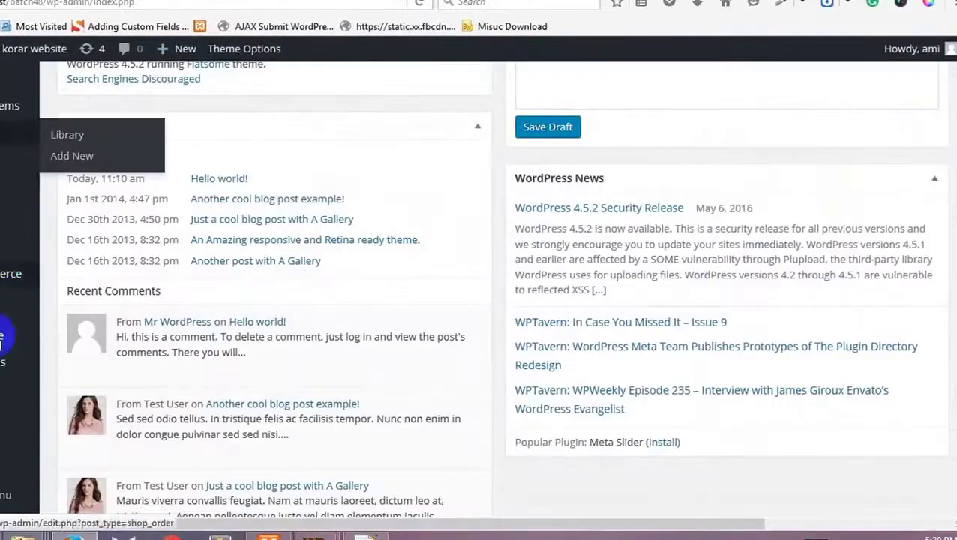
pyautogui.moveTo(4, 458)
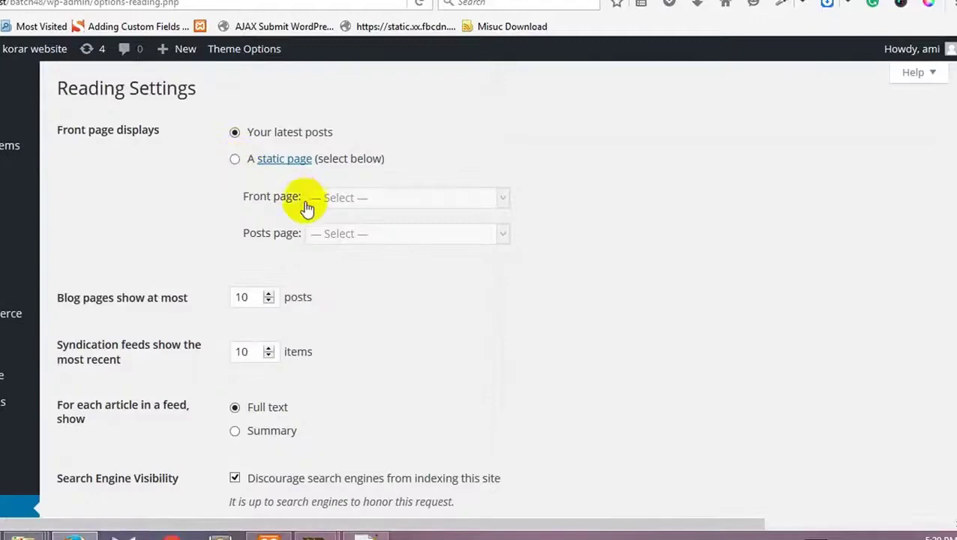
pyautogui.click(235, 162)
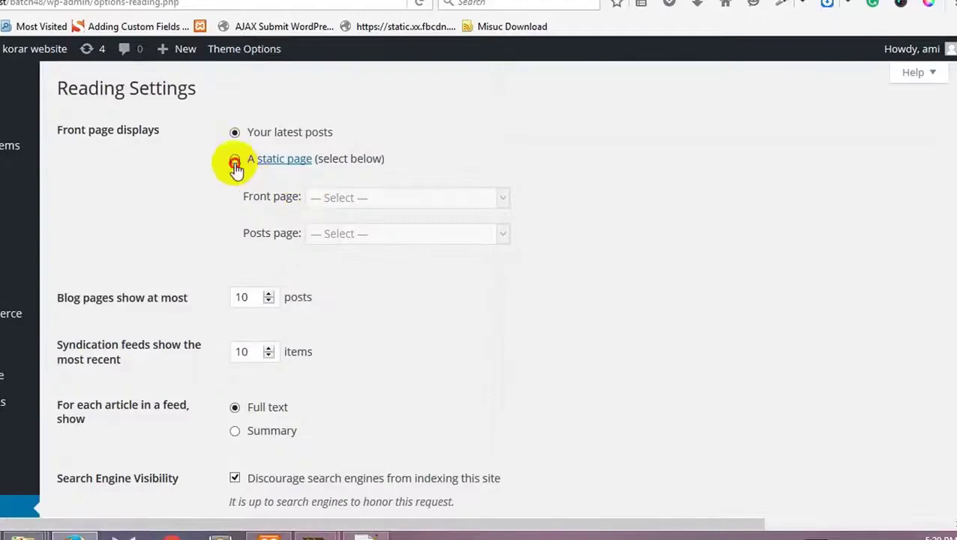
pyautogui.click(438, 208)
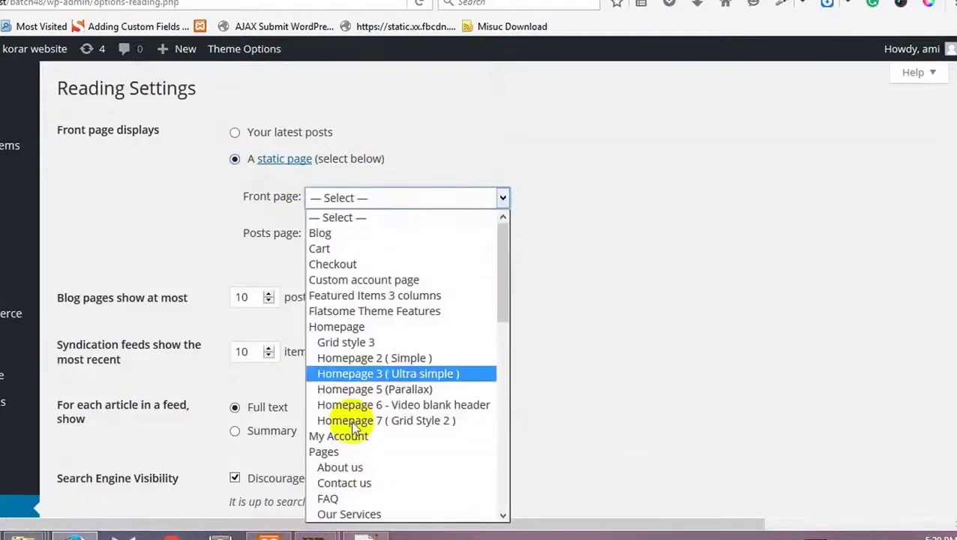
pyautogui.click(357, 333)
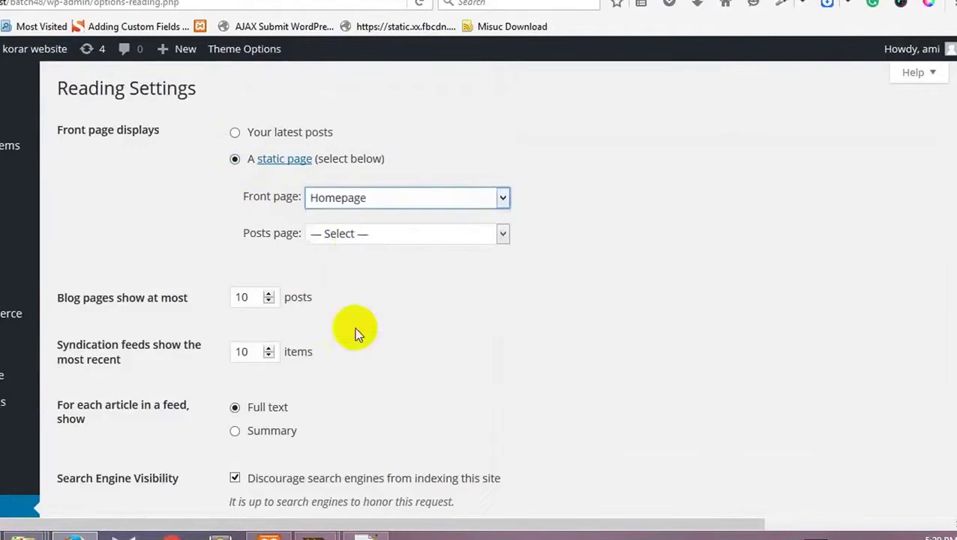
pyautogui.click(354, 236)
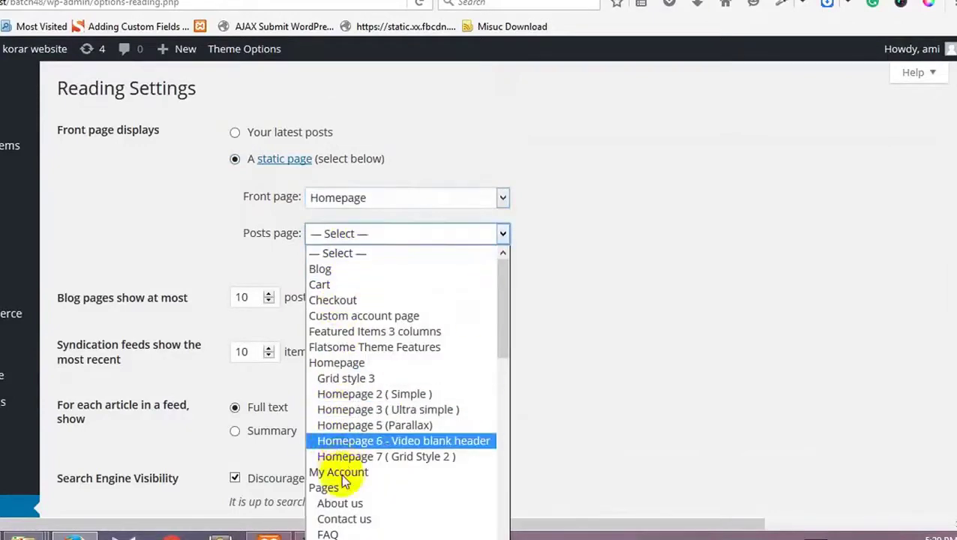
pyautogui.click(329, 268)
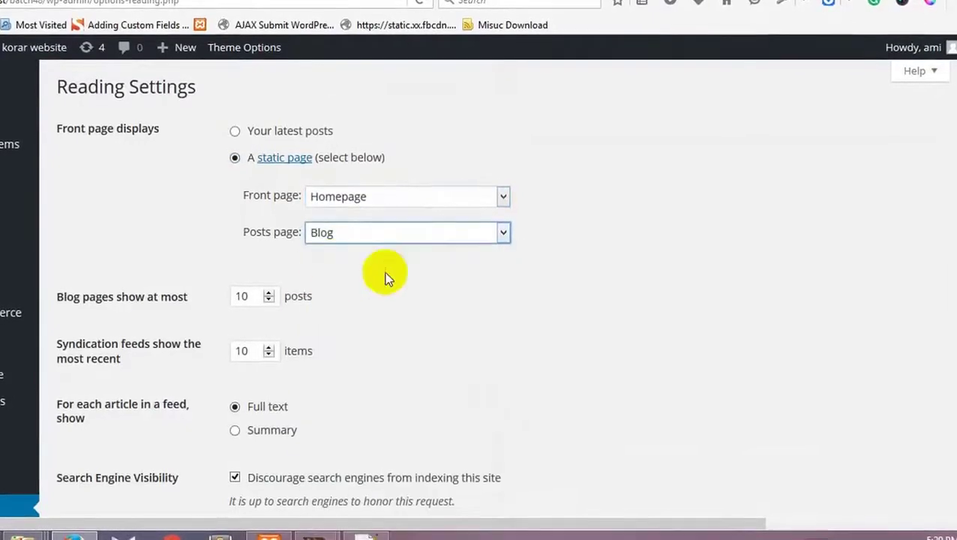
pyautogui.scroll(-3, 368, 289)
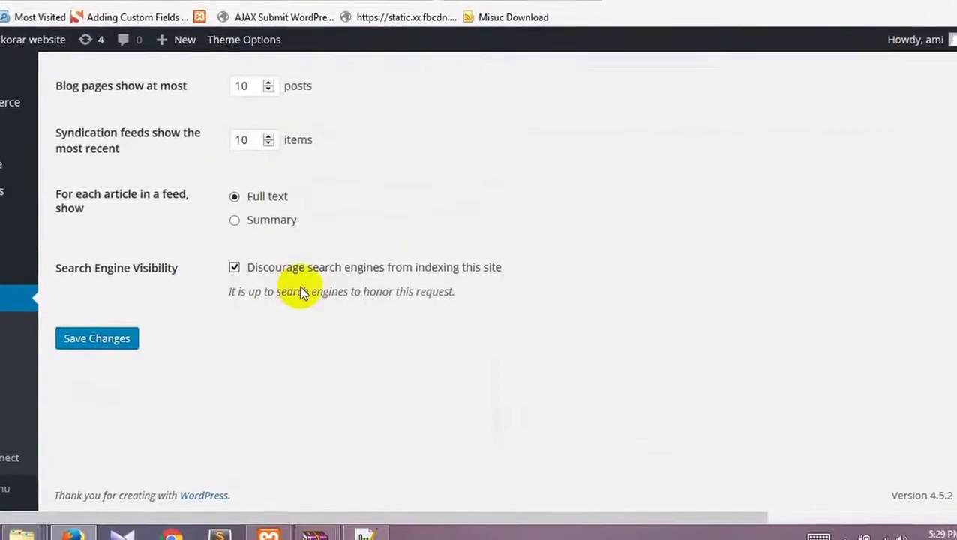
pyautogui.click(117, 343)
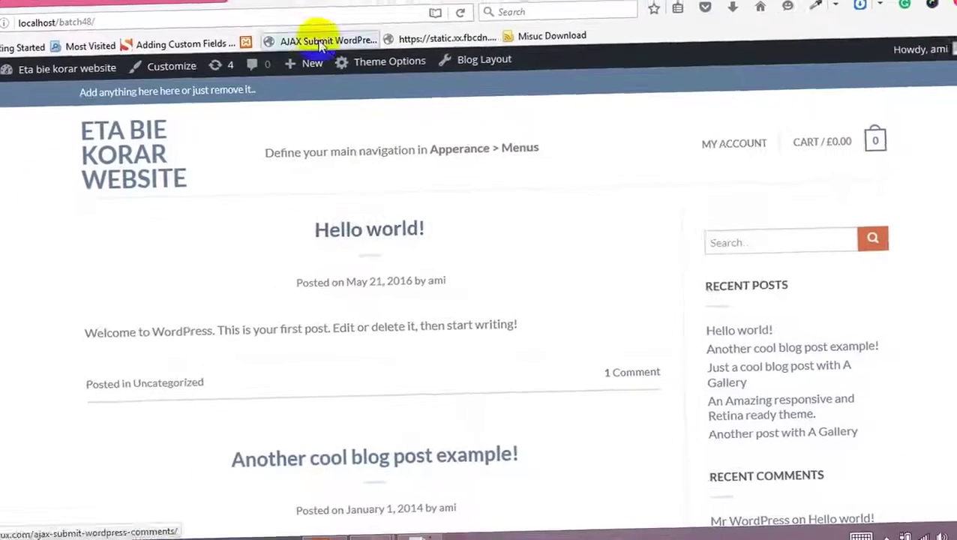
pyautogui.click(237, 21)
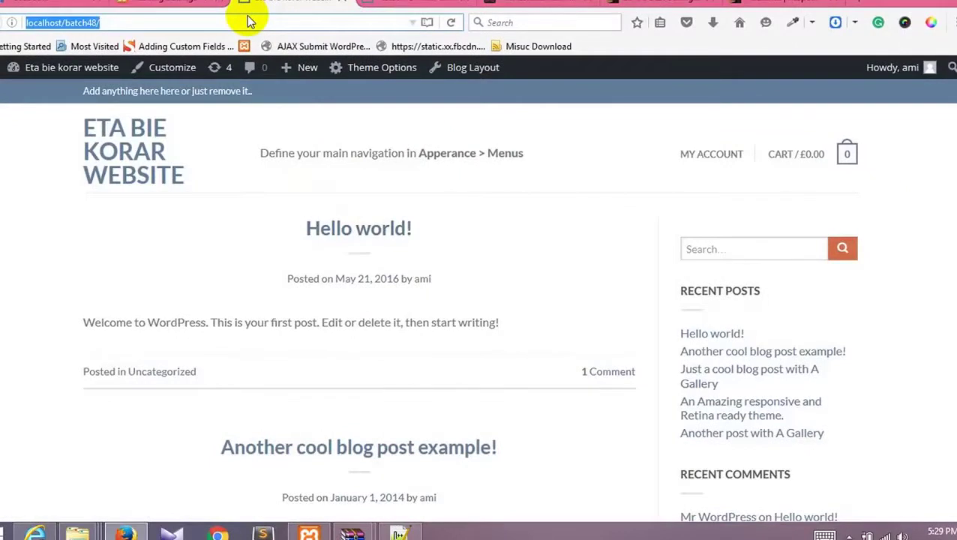
# Step: Reload localhost/batch48/ to confirm the HUGE SALE homepage, then return to Reading Settings
pyautogui.press('Return')
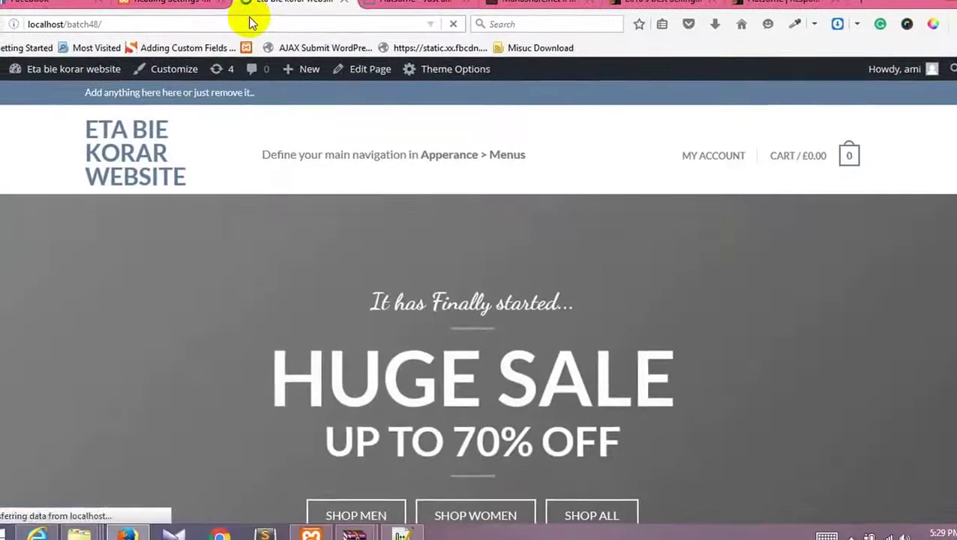
pyautogui.scroll(-7, 401, 285)
pyautogui.scroll(-5, 404, 292)
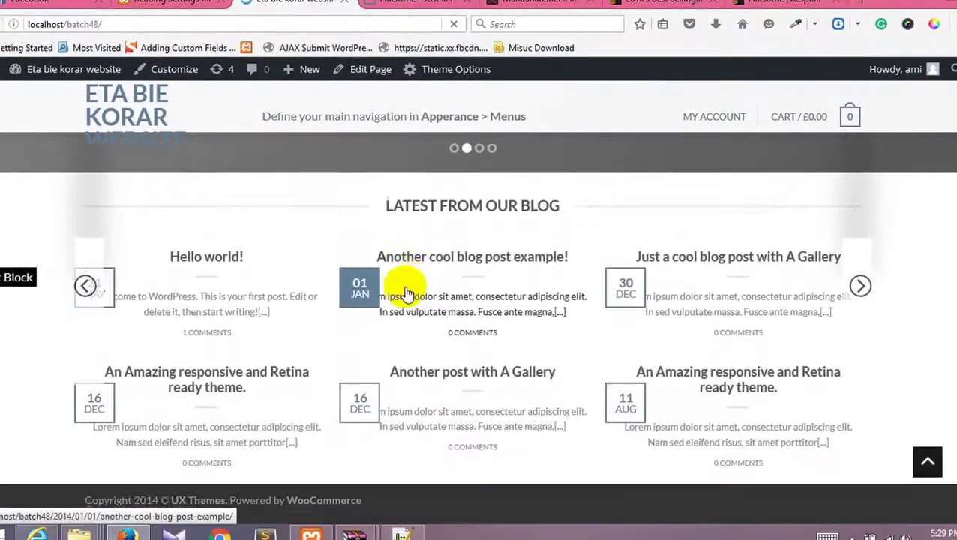
pyautogui.scroll(12, 406, 299)
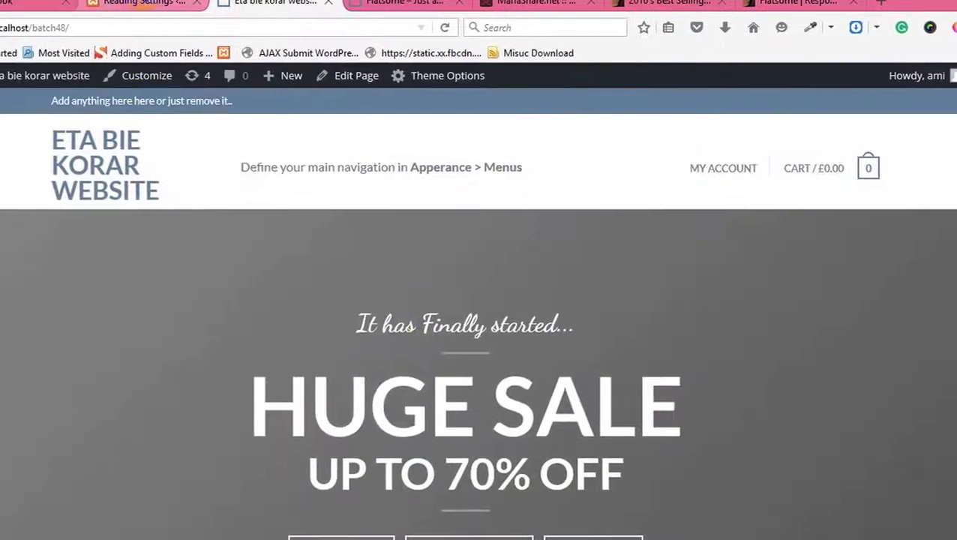
pyautogui.click(157, 2)
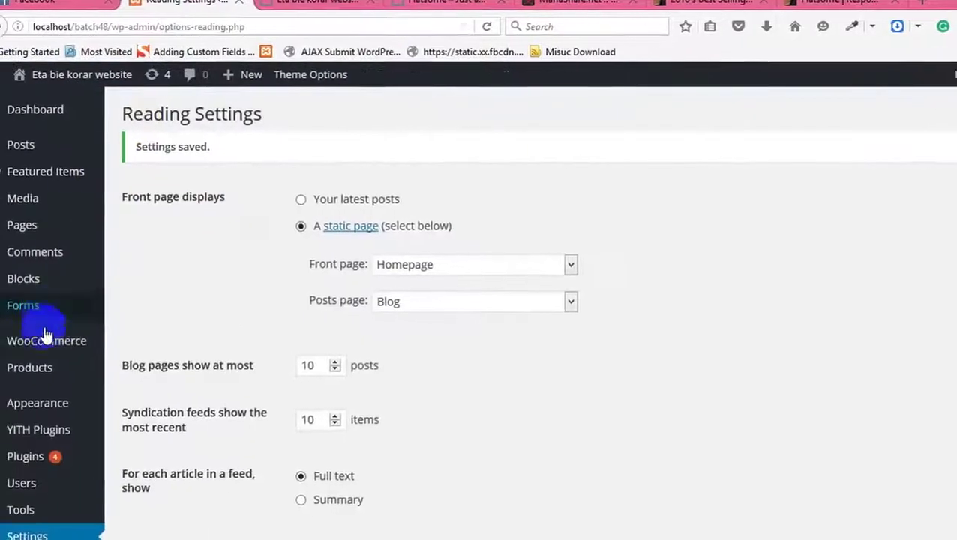
# Step: In Menus > Manage Locations, assign Main Menu to the Main Menu and Main Menu - Mobile locations
pyautogui.moveTo(45, 401)
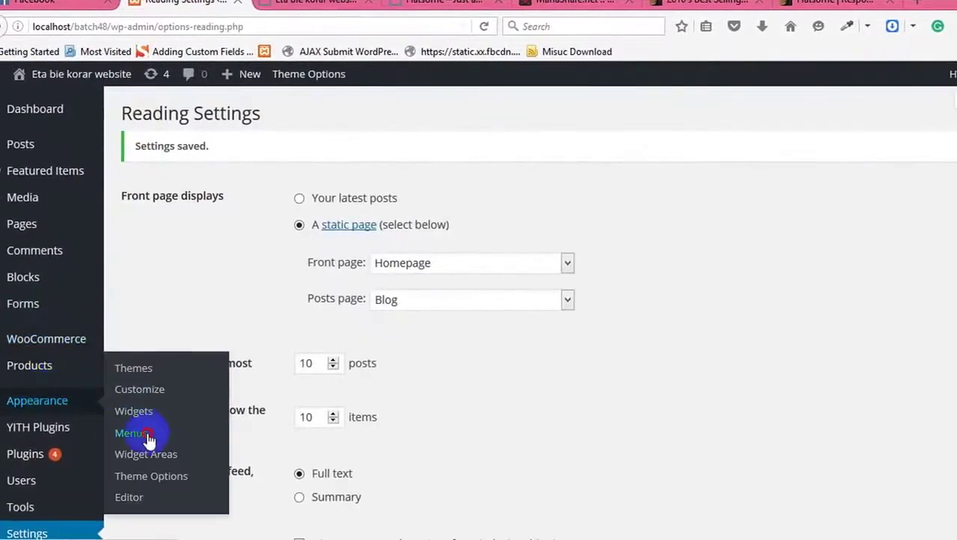
pyautogui.click(132, 433)
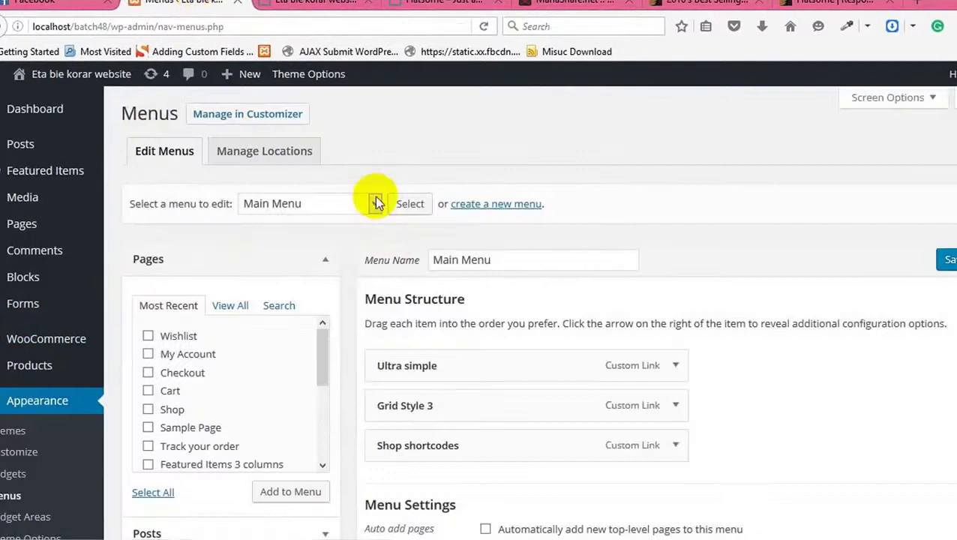
pyautogui.click(285, 153)
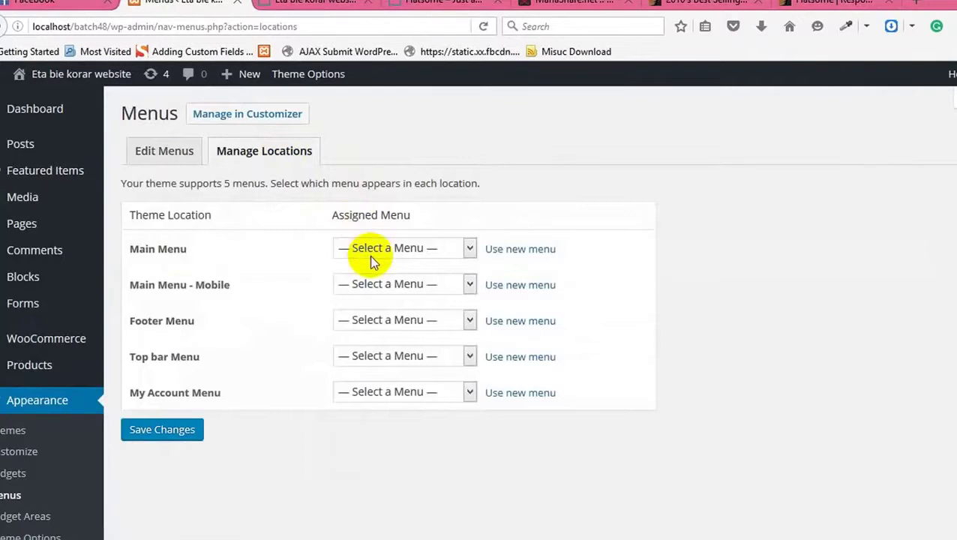
pyautogui.click(369, 257)
pyautogui.click(366, 285)
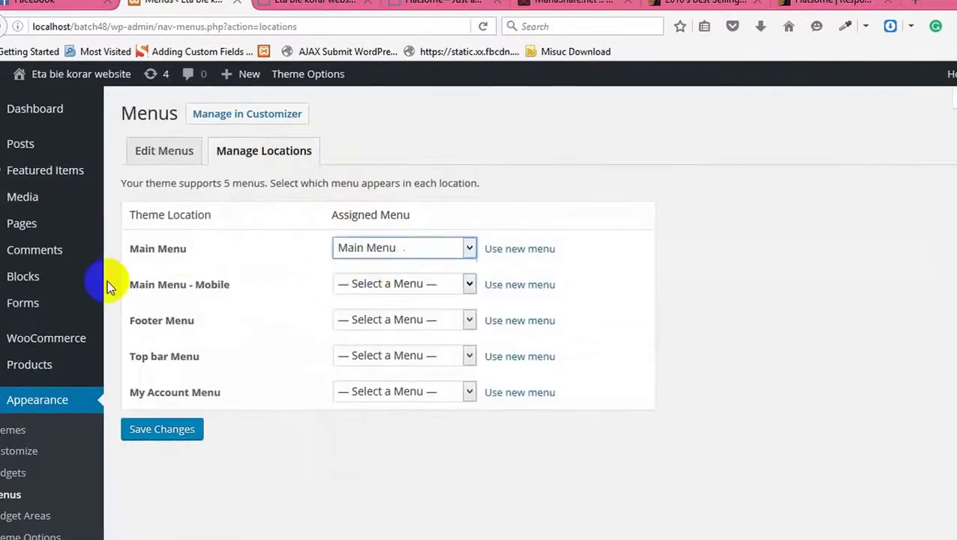
pyautogui.click(371, 285)
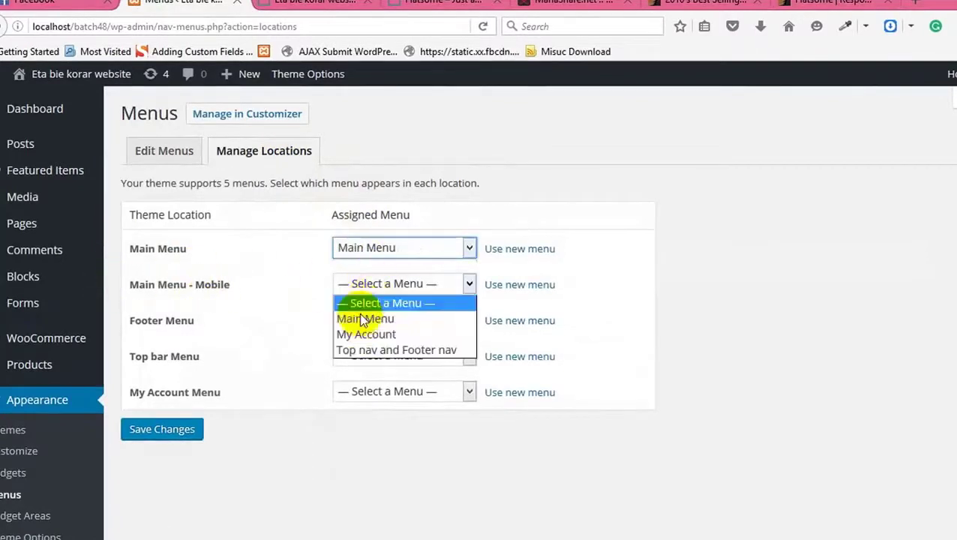
pyautogui.click(361, 318)
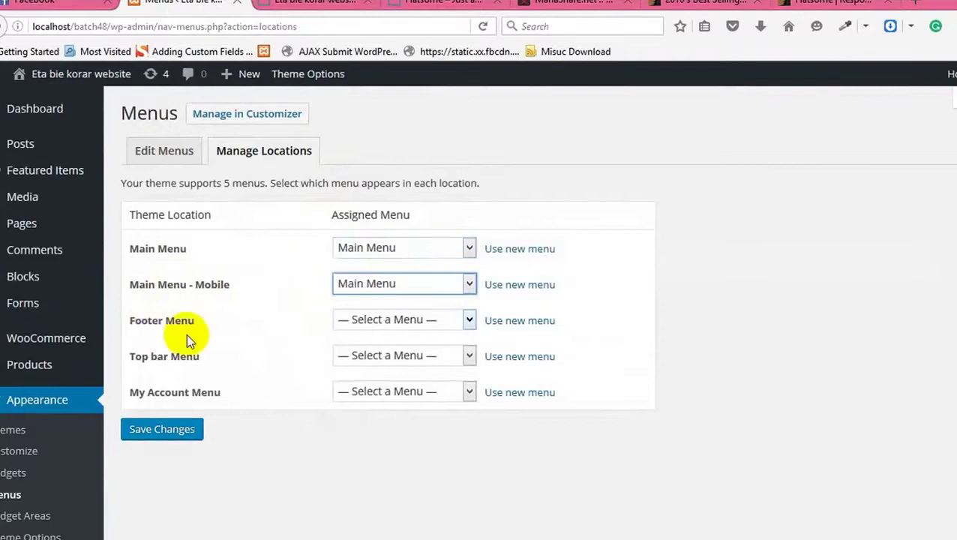
# Step: Assign Top nav and Footer nav to Footer and Top bar, My Account to My Account Menu, and save
pyautogui.click(377, 321)
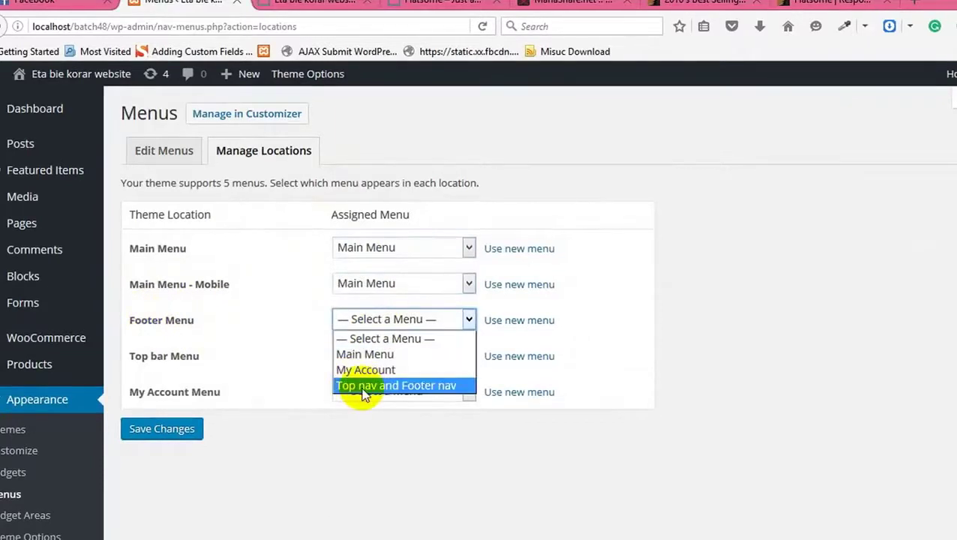
pyautogui.click(363, 386)
pyautogui.click(387, 357)
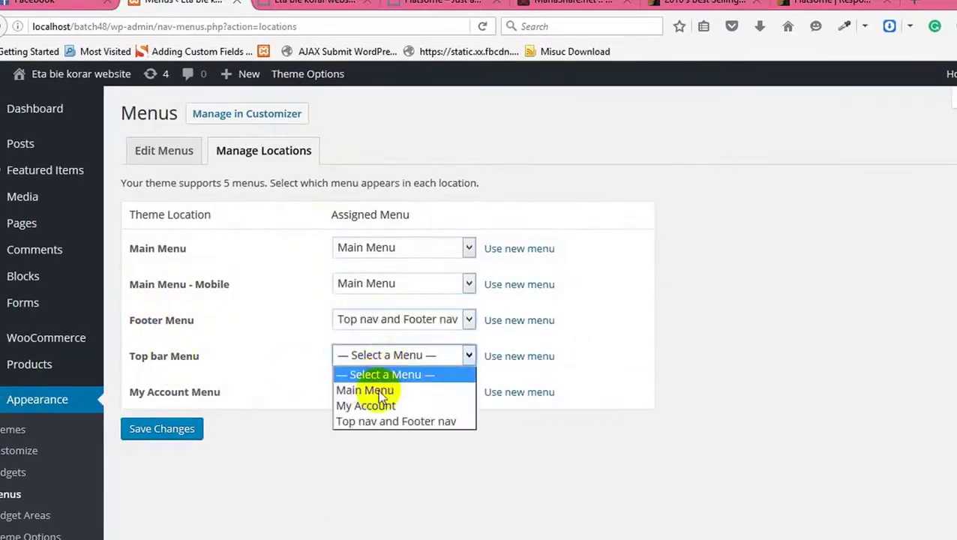
pyautogui.click(380, 421)
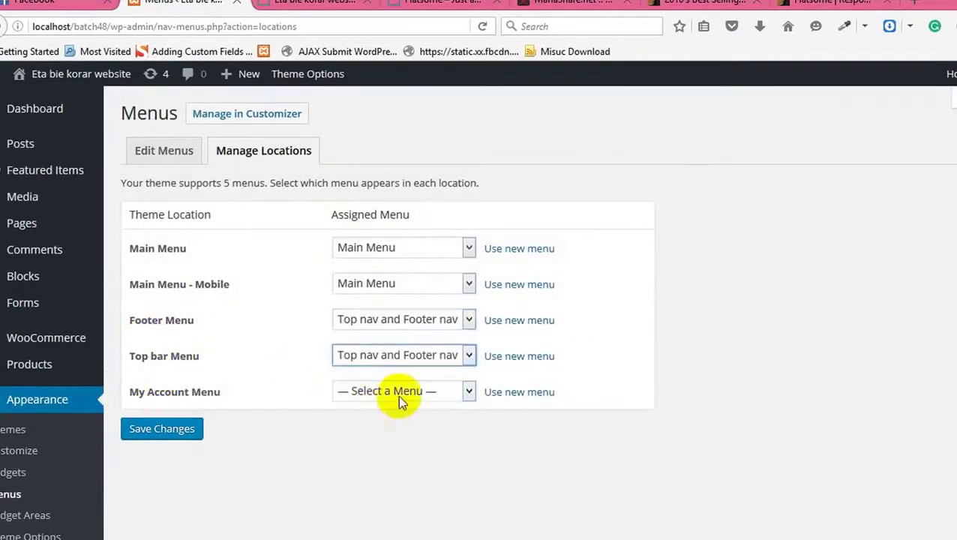
pyautogui.click(398, 395)
pyautogui.click(391, 441)
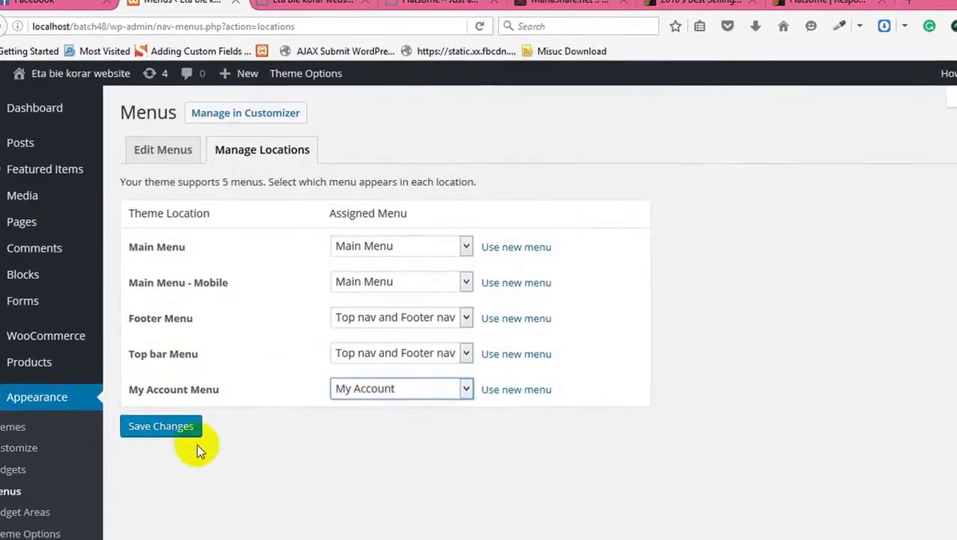
pyautogui.click(168, 426)
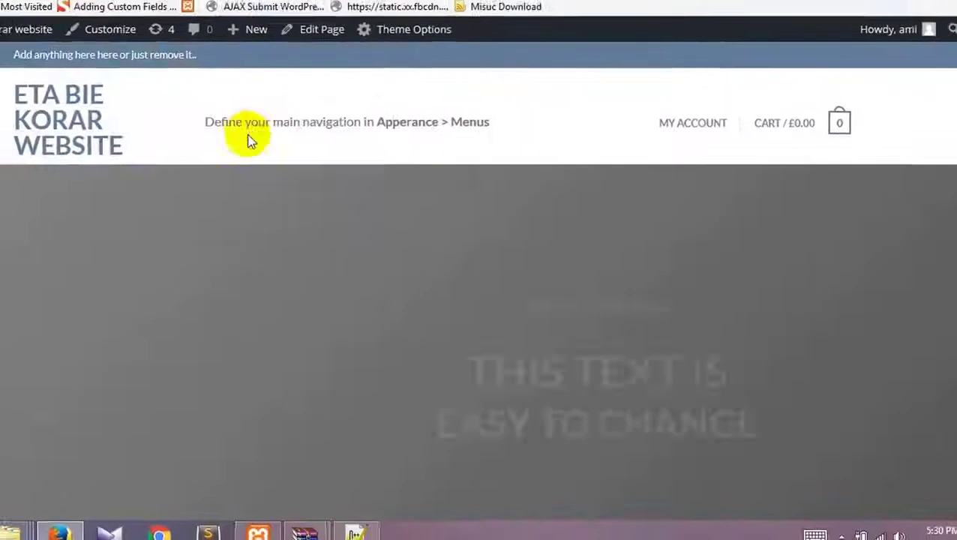
# Step: Reload the localhost/batch48 front page and scroll to check the new header menus and £0.00 cart
pyautogui.rightClick(284, 79)
pyautogui.click(384, 103)
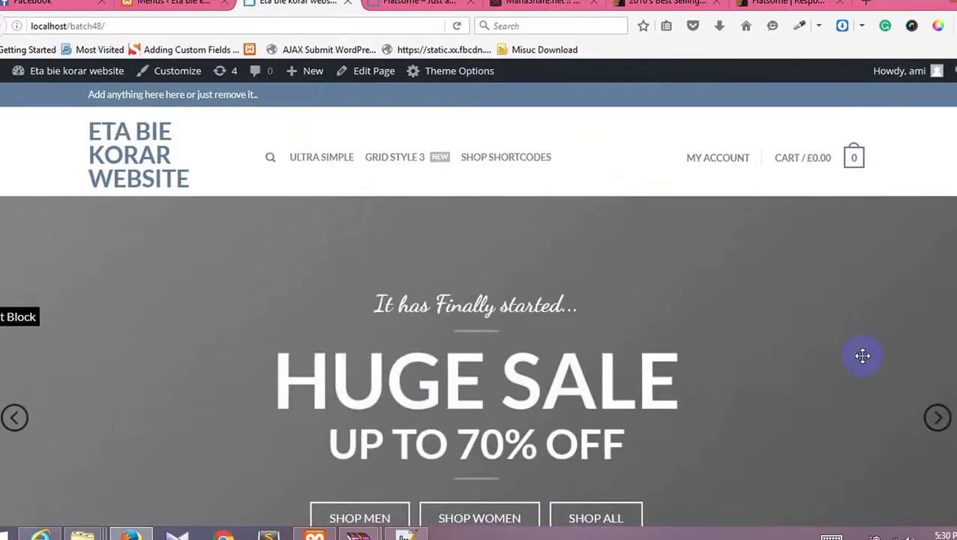
pyautogui.click(307, 29)
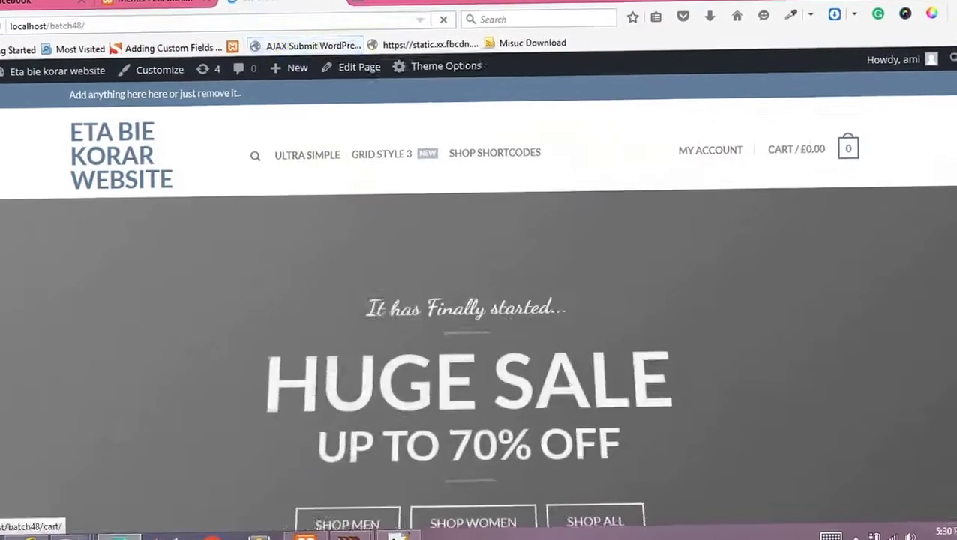
pyautogui.scroll(-5, 180, 362)
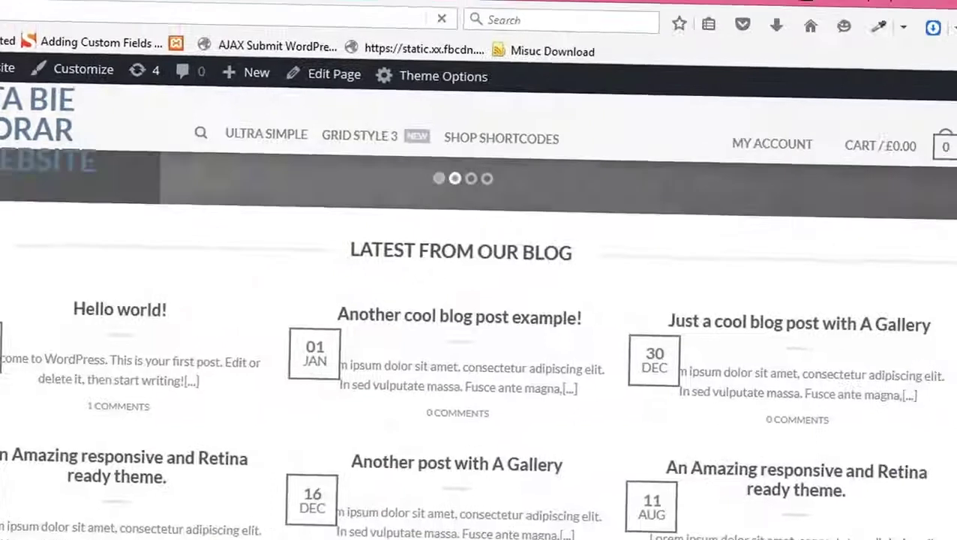
pyautogui.scroll(10, 180, 363)
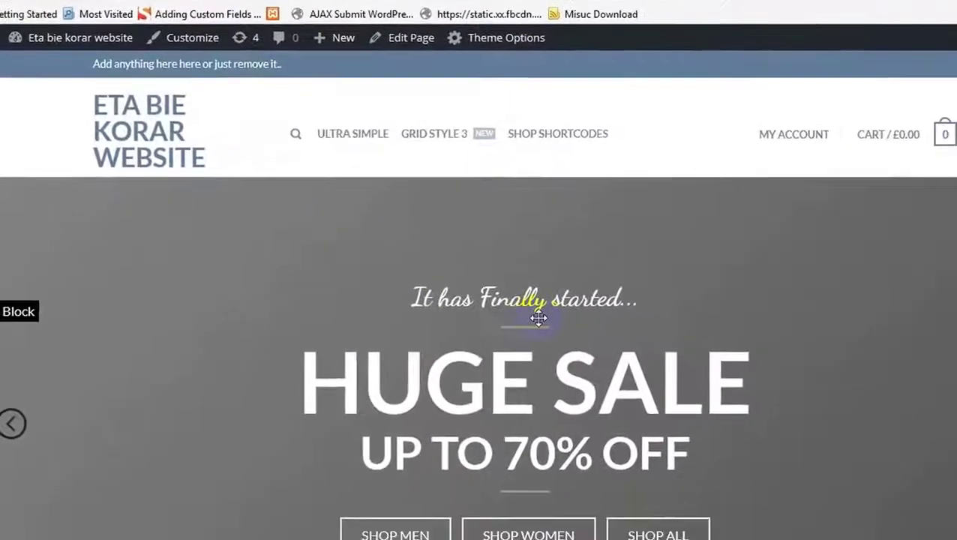
pyautogui.scroll(-3, 516, 357)
pyautogui.scroll(3, 591, 341)
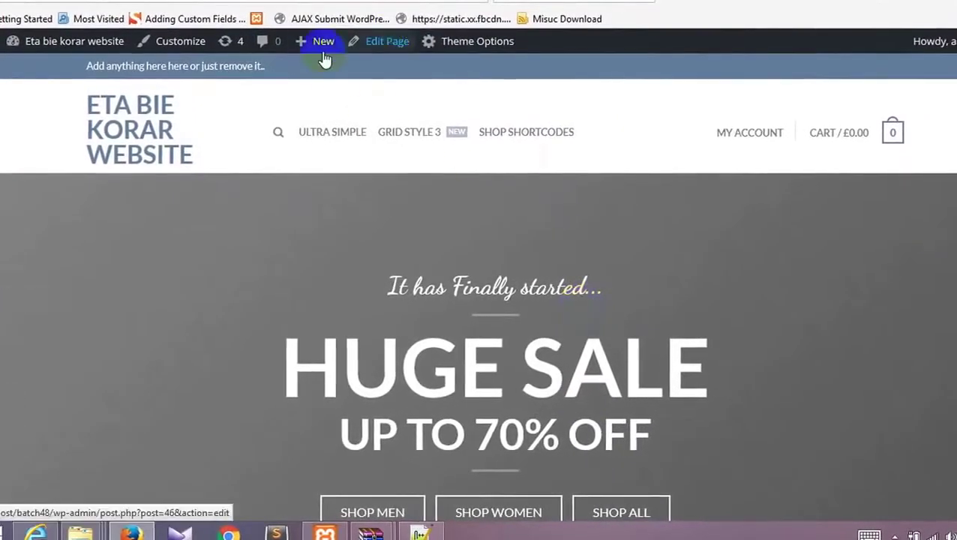
# Step: Open the Homepage's edit screen in a new tab via the admin bar's Edit Page link
pyautogui.rightClick(386, 43)
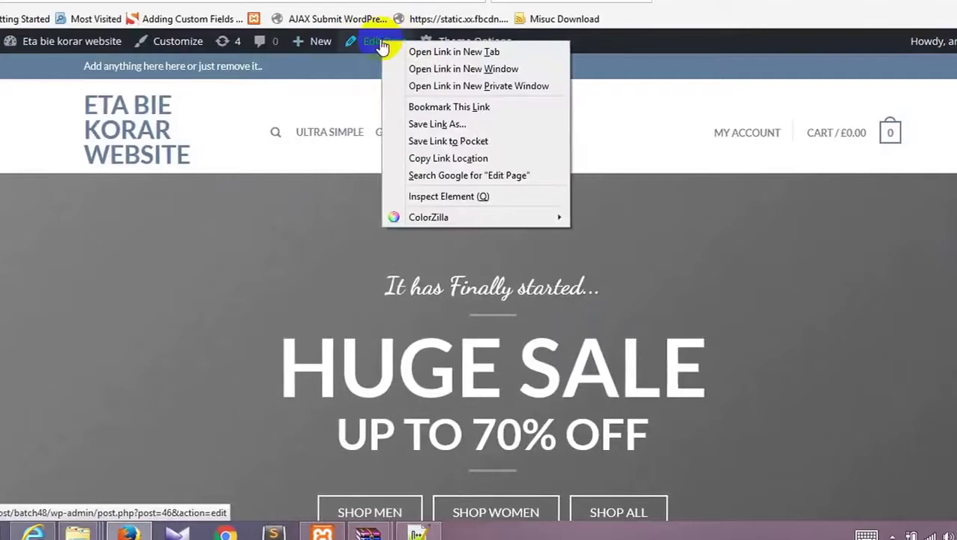
pyautogui.click(453, 52)
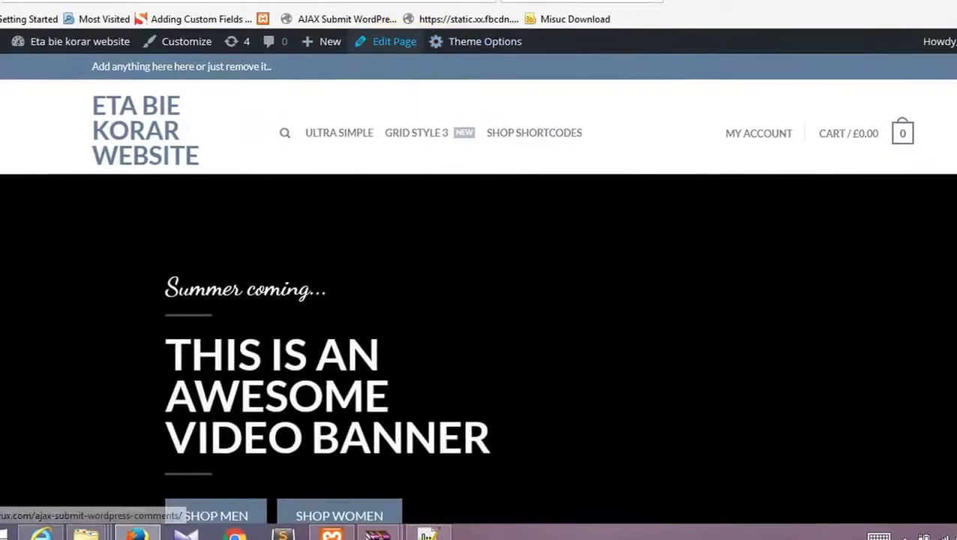
pyautogui.click(398, 47)
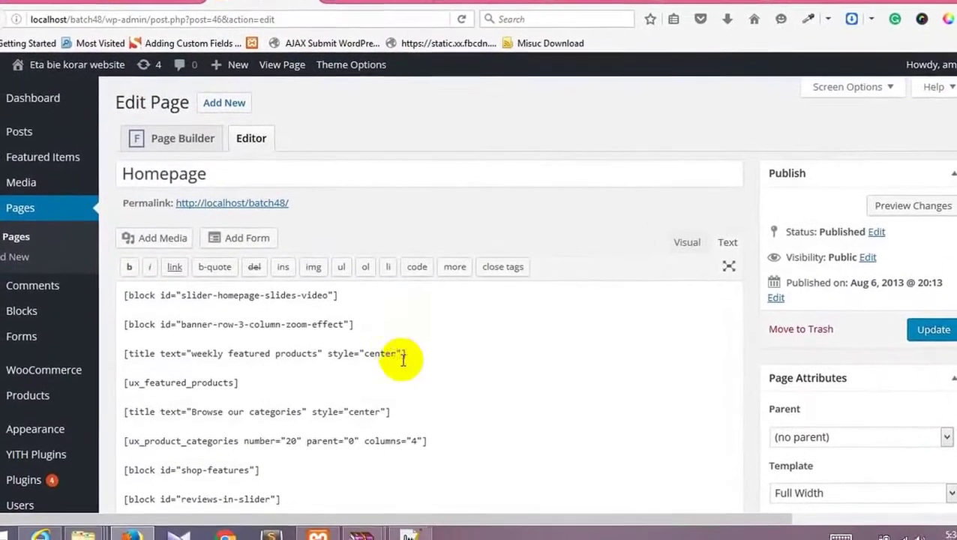
pyautogui.scroll(-2, 442, 375)
pyautogui.scroll(1, 420, 371)
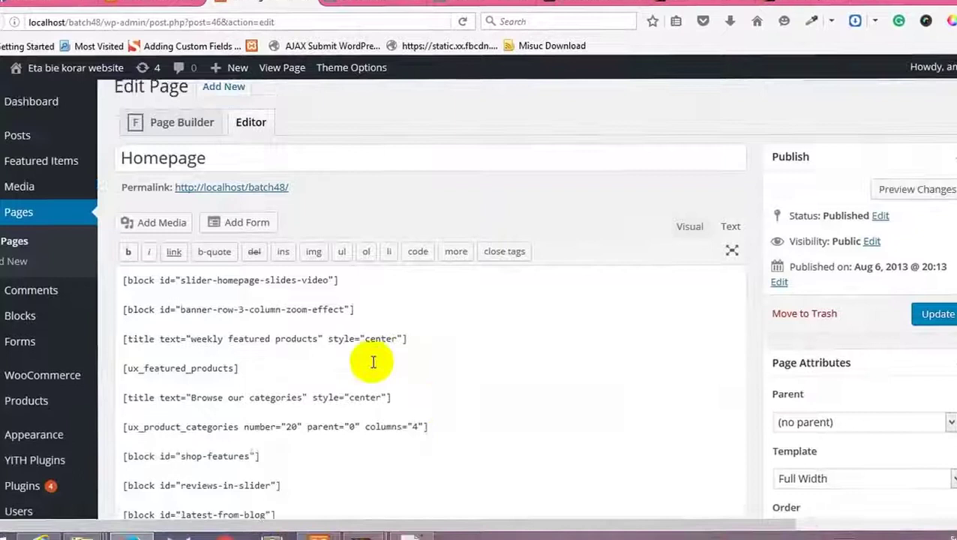
pyautogui.scroll(1, 375, 362)
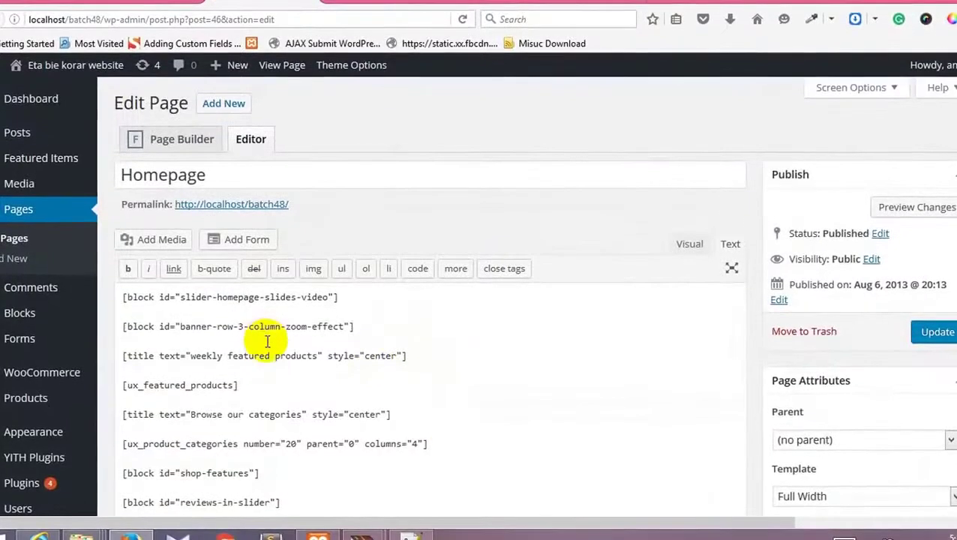
# Step: Toggle Page Builder, return to the text Editor, and select the slider shortcode line
pyautogui.click(176, 145)
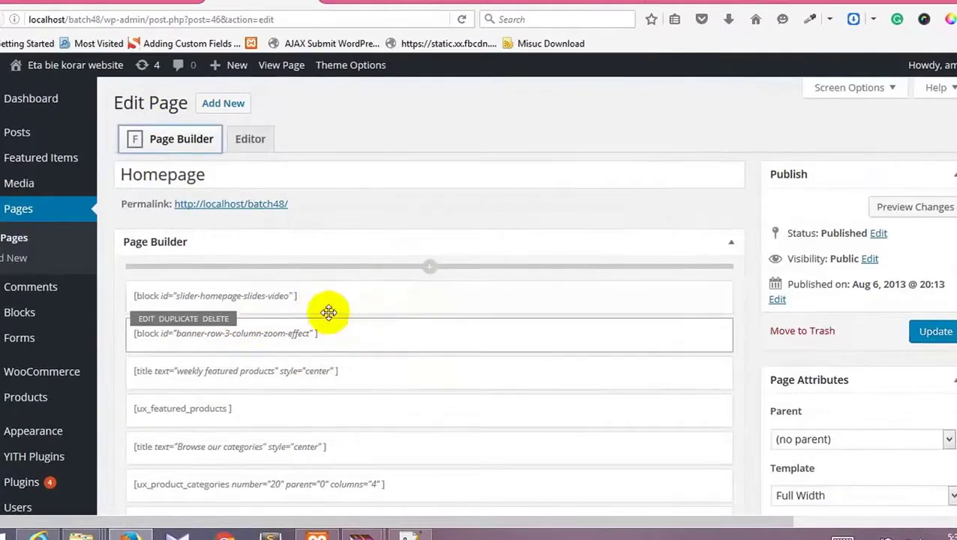
pyautogui.click(250, 138)
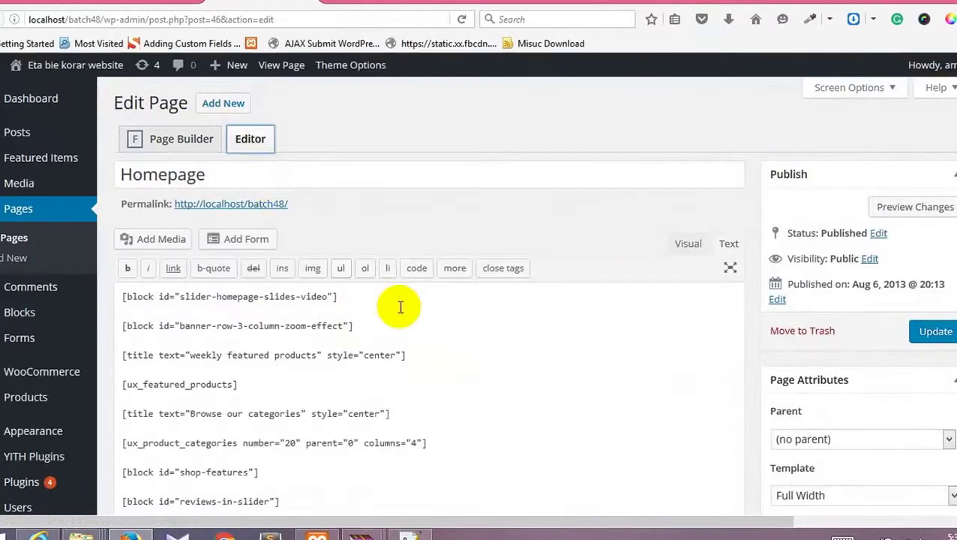
pyautogui.scroll(-4, 357, 272)
pyautogui.scroll(3, 309, 196)
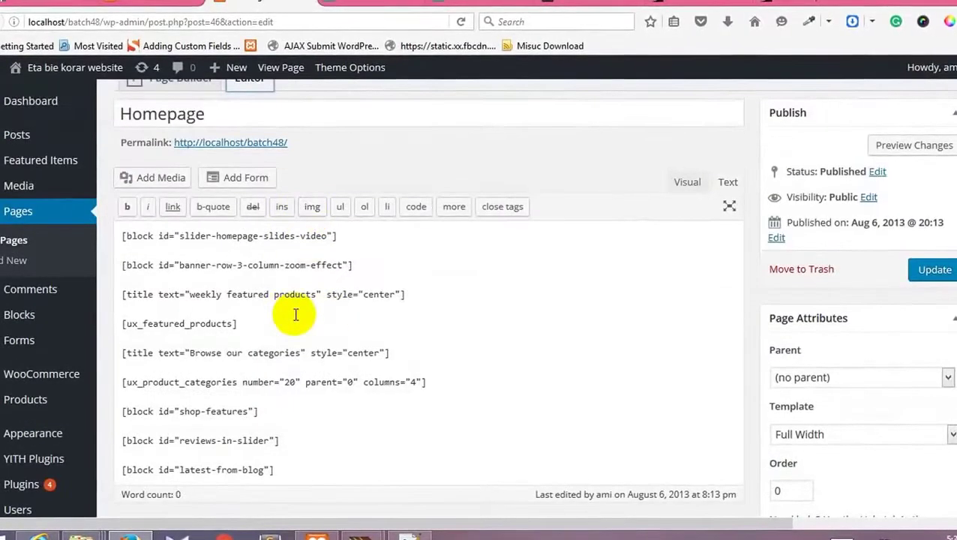
pyautogui.click(123, 236)
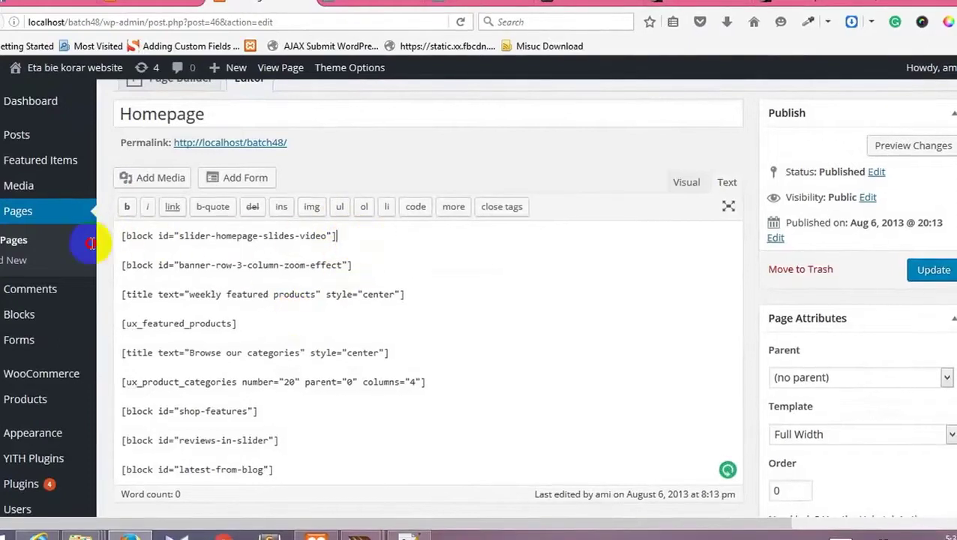
pyautogui.tripleClick(124, 237)
pyautogui.click(350, 266)
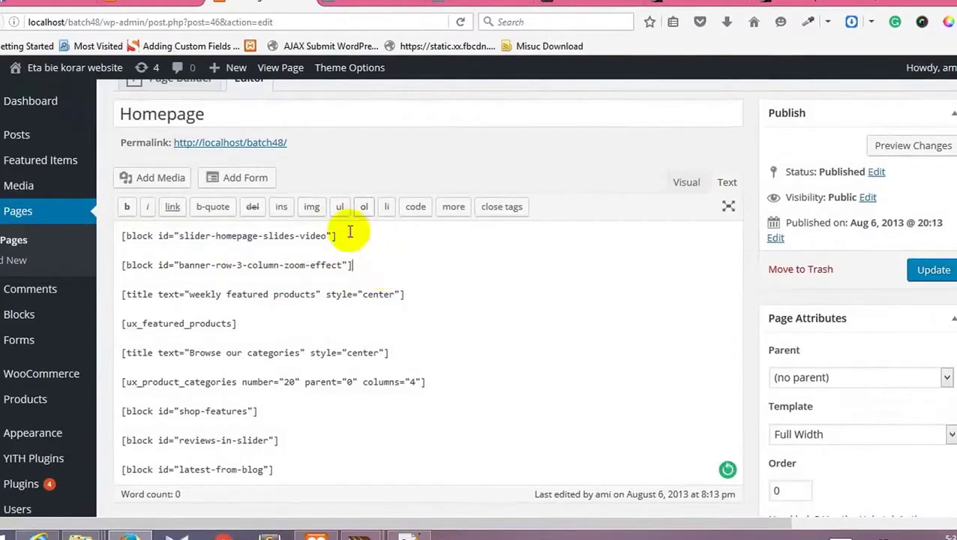
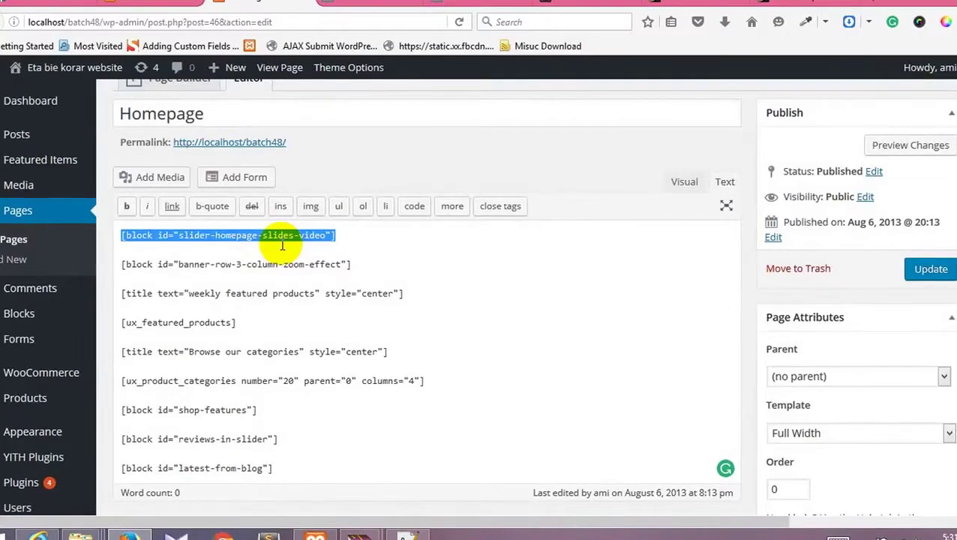
# Step: Deselect the slider shortcode and view the live Homepage with its 'THIS IS AN AWESOME VIDEO BANNER' slide
pyautogui.click(357, 236)
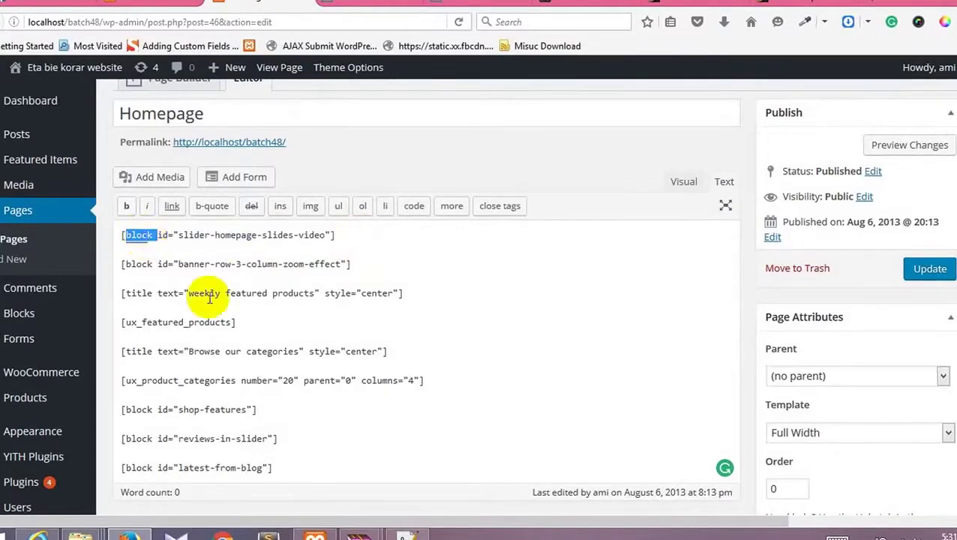
pyautogui.scroll(2, 209, 297)
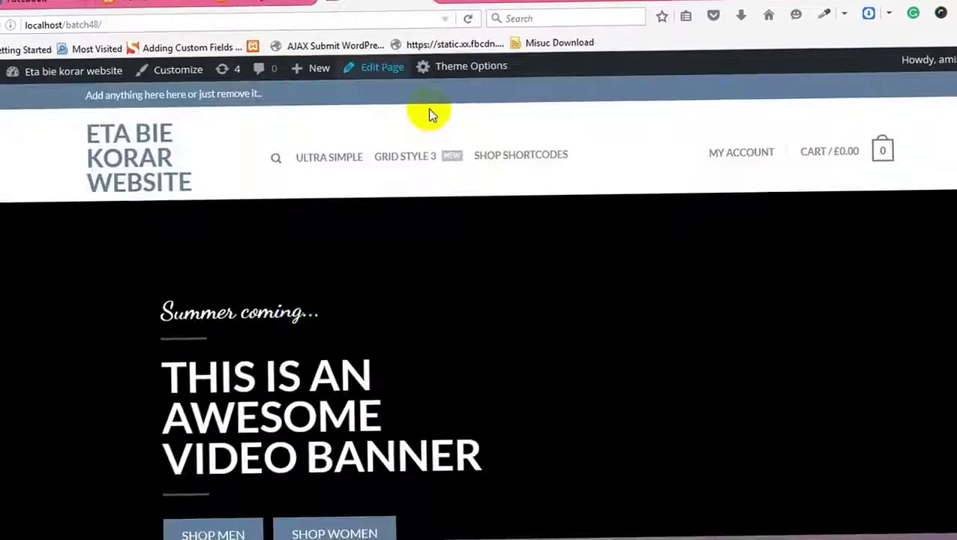
pyautogui.scroll(-2, 320, 391)
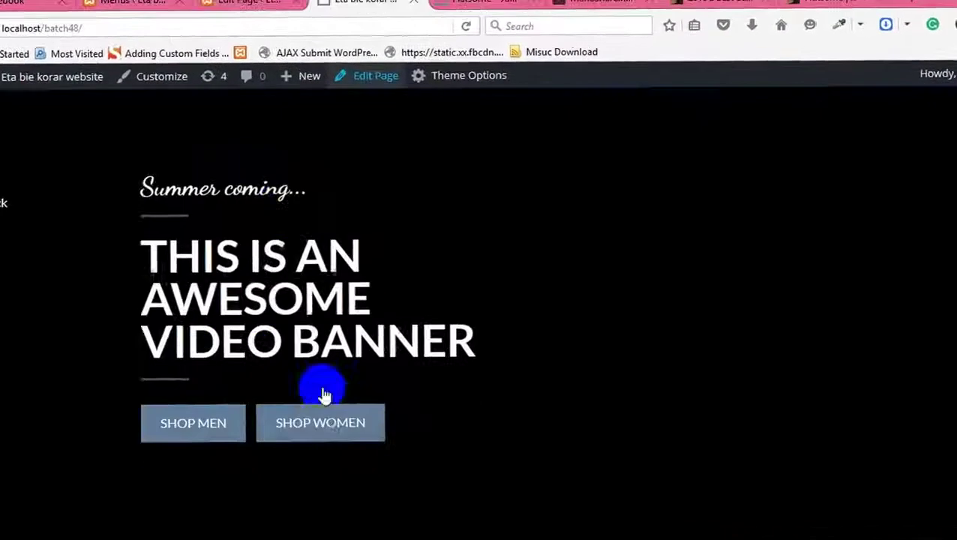
# Step: Step the Homepage banner slider through two more slides
pyautogui.scroll(2, 384, 352)
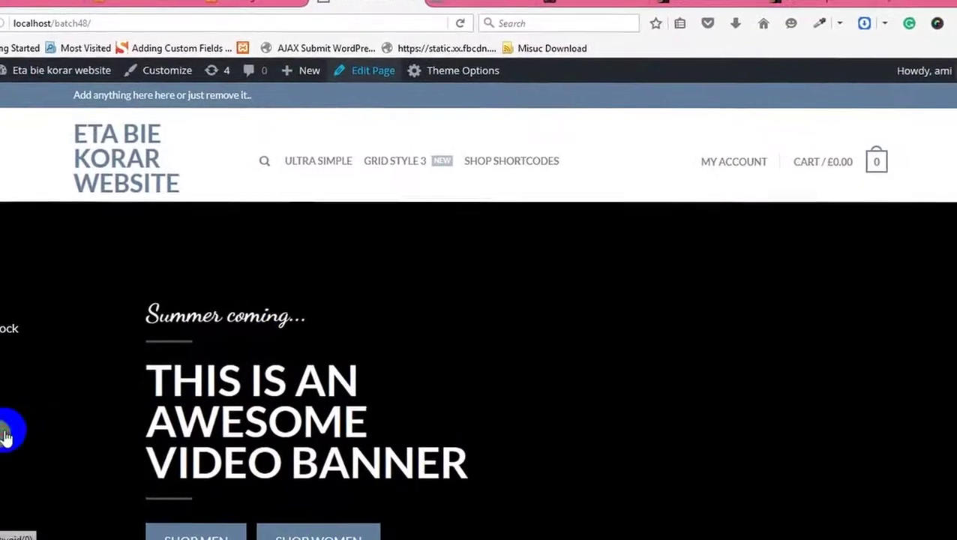
pyautogui.click(6, 435)
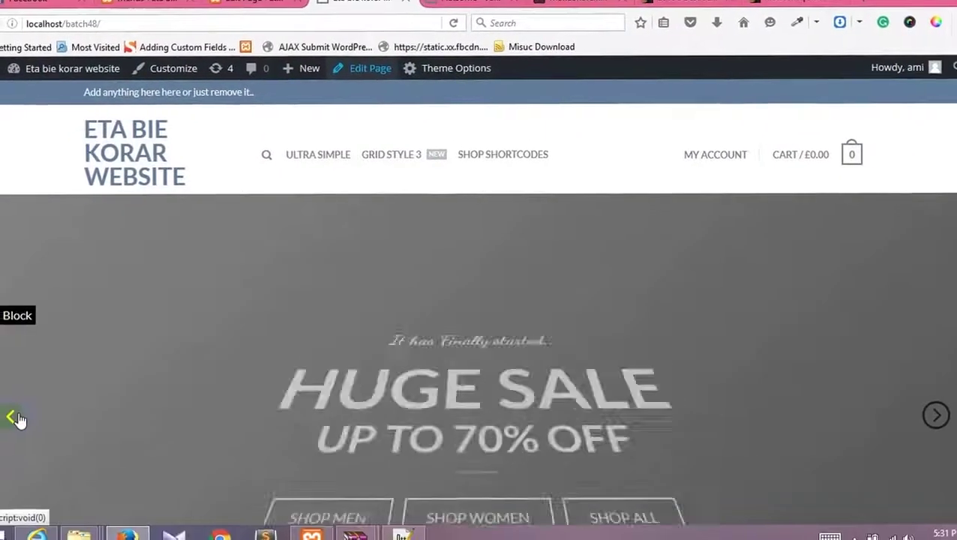
pyautogui.click(10, 418)
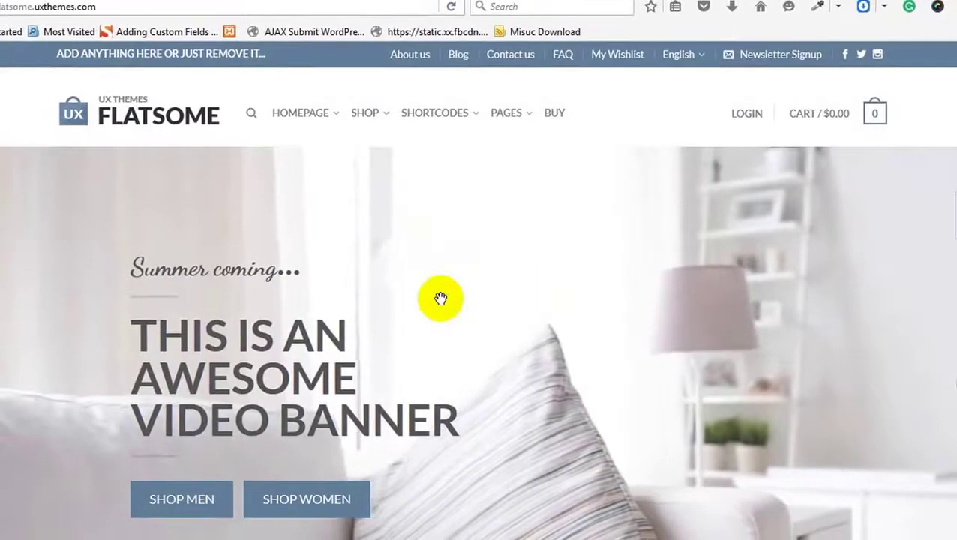
# Step: Try viewing the demo banner's background image from its context menu
pyautogui.scroll(-2, 450, 299)
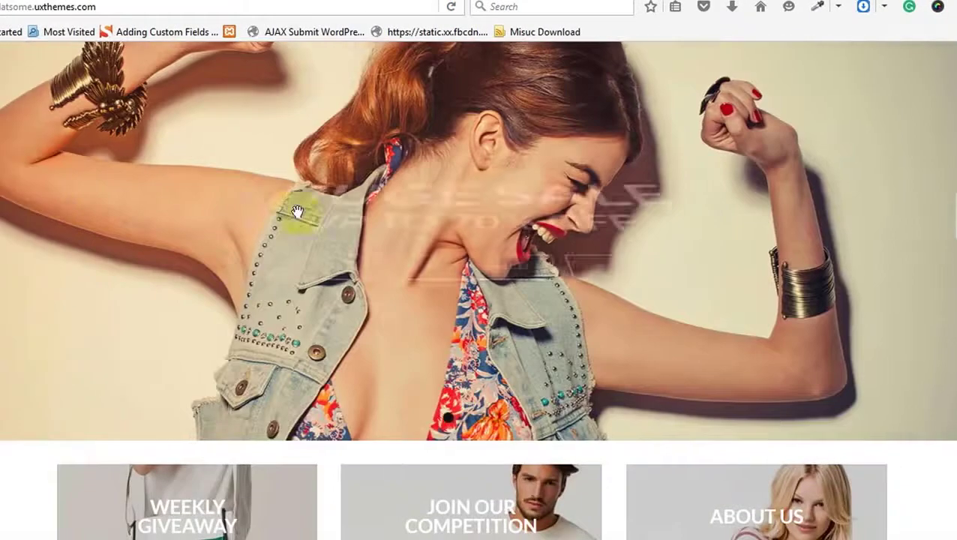
pyautogui.rightClick(153, 204)
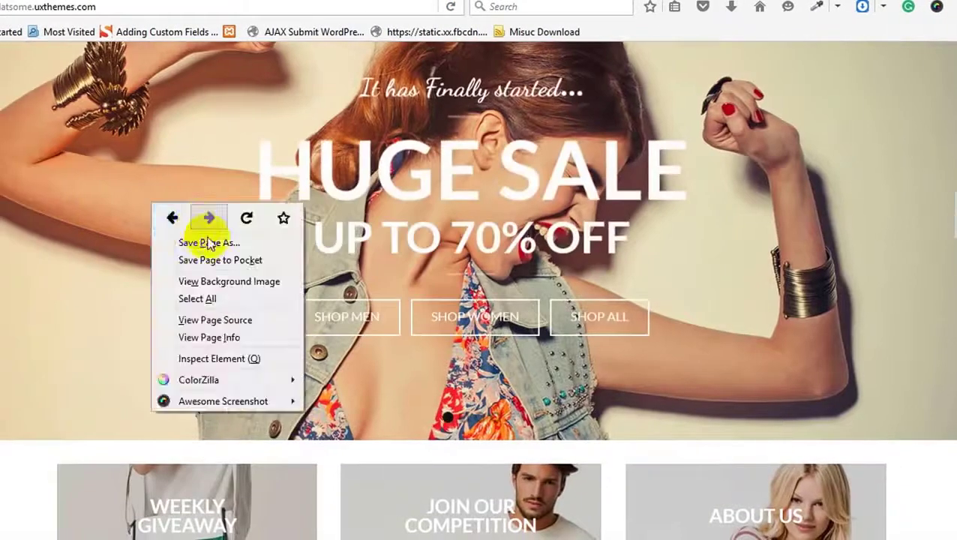
pyautogui.click(216, 282)
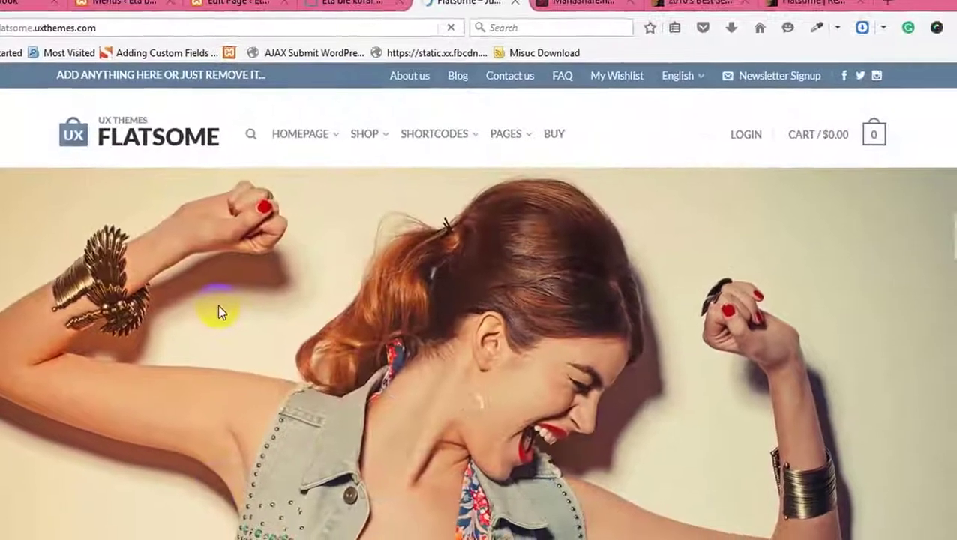
pyautogui.scroll(-2, 241, 173)
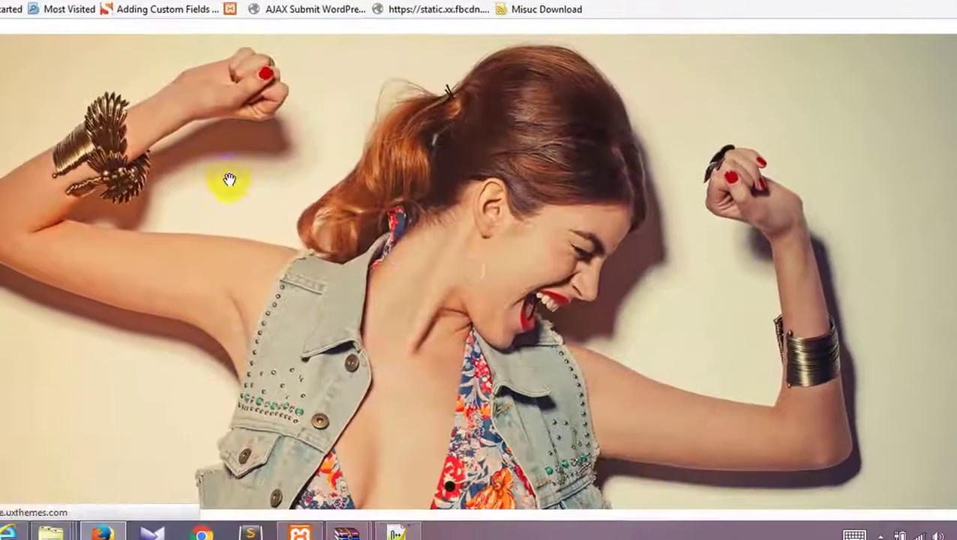
pyautogui.rightClick(242, 163)
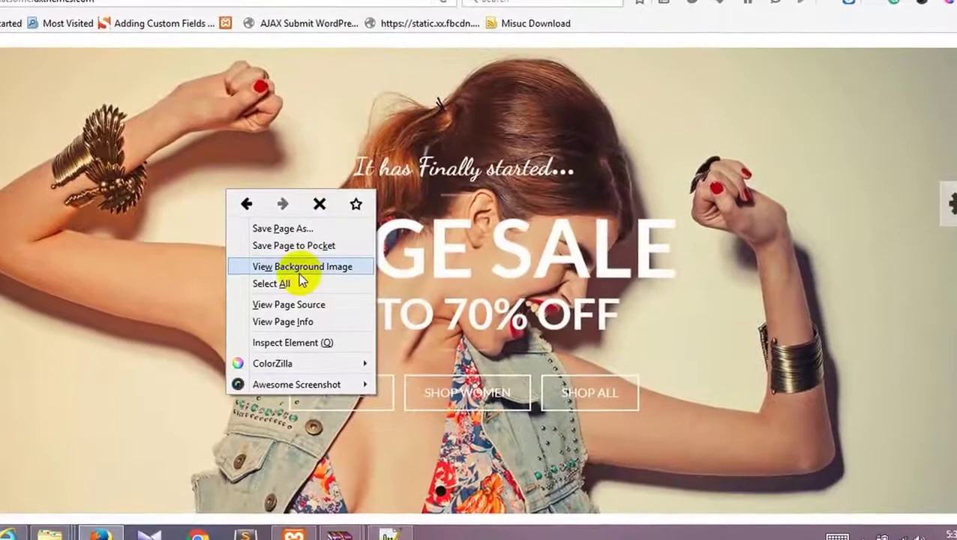
pyautogui.click(300, 270)
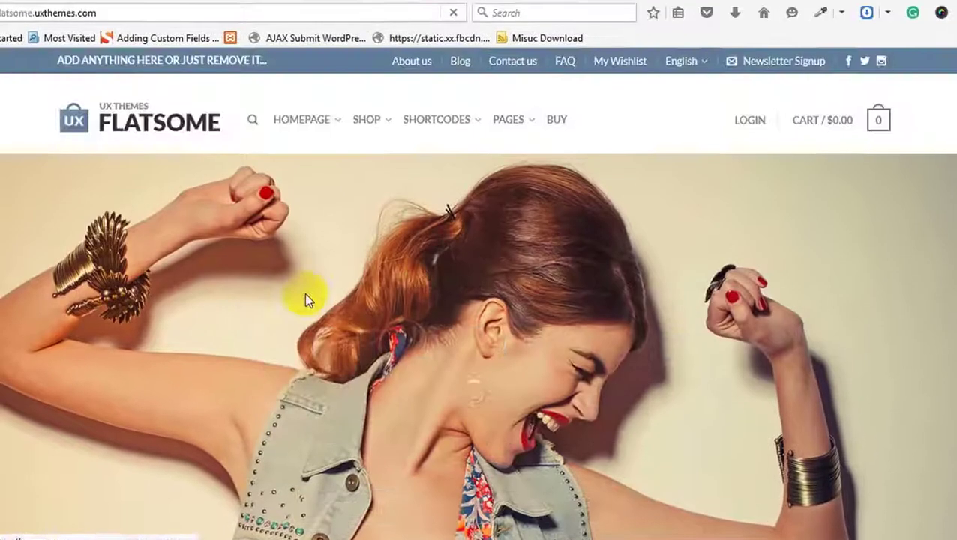
pyautogui.rightClick(212, 205)
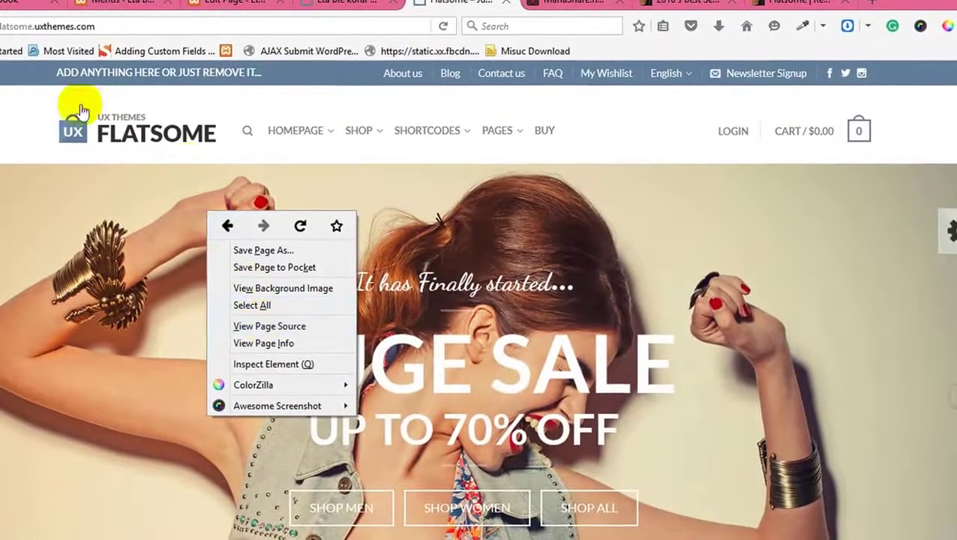
# Step: Show the demo site's connection security details
pyautogui.click(3, 27)
pyautogui.click(3, 27)
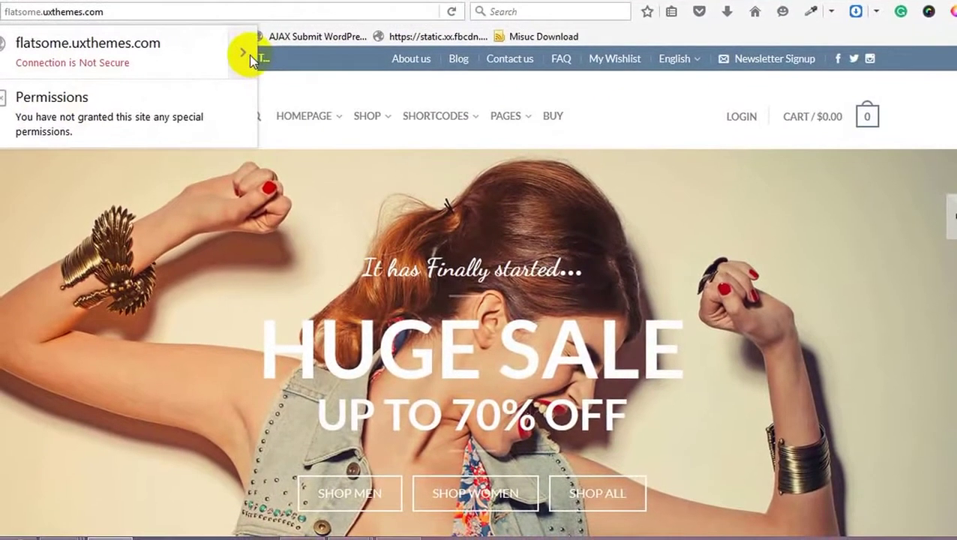
pyautogui.click(245, 57)
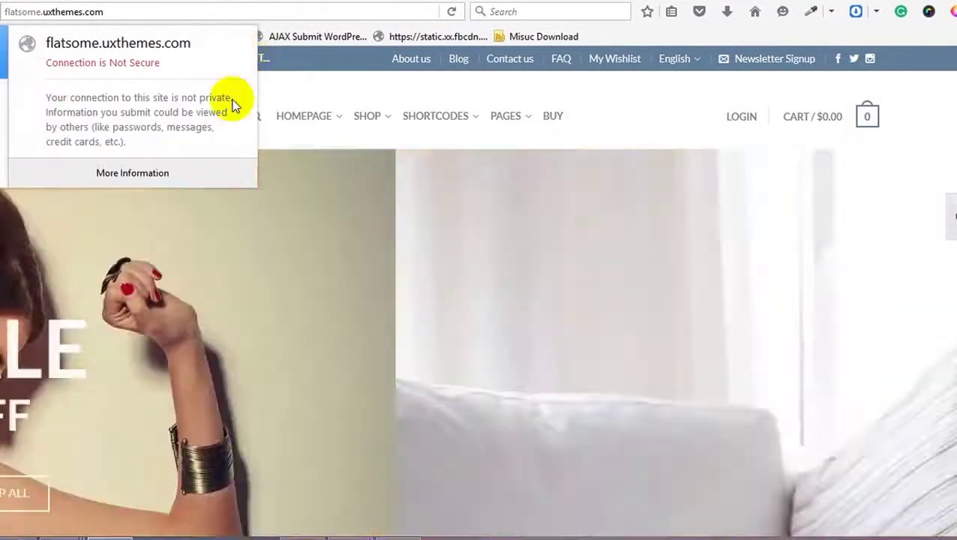
# Step: In Page Info's Media list, preview the images and select the 1,400 × 600 background slide
pyautogui.click(132, 167)
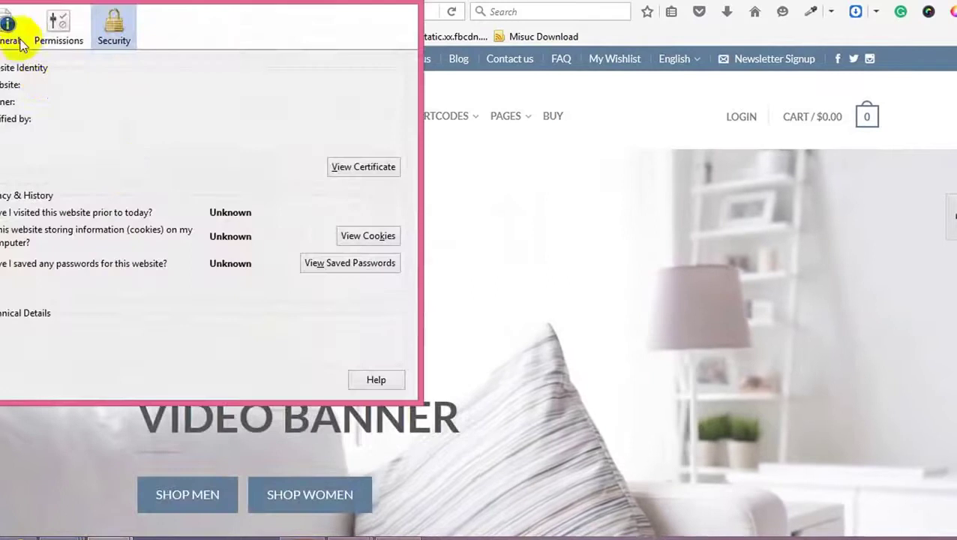
pyautogui.click(47, 30)
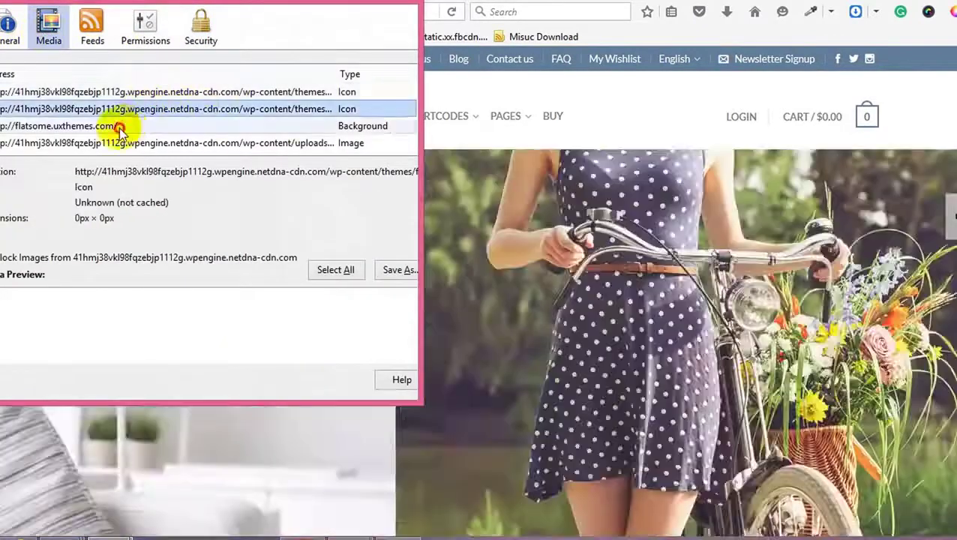
pyautogui.click(118, 125)
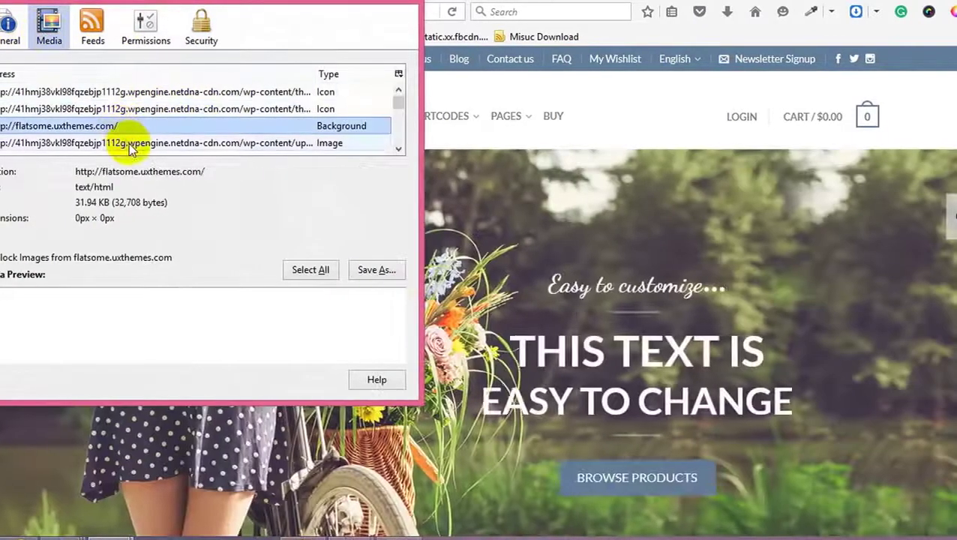
pyautogui.click(129, 142)
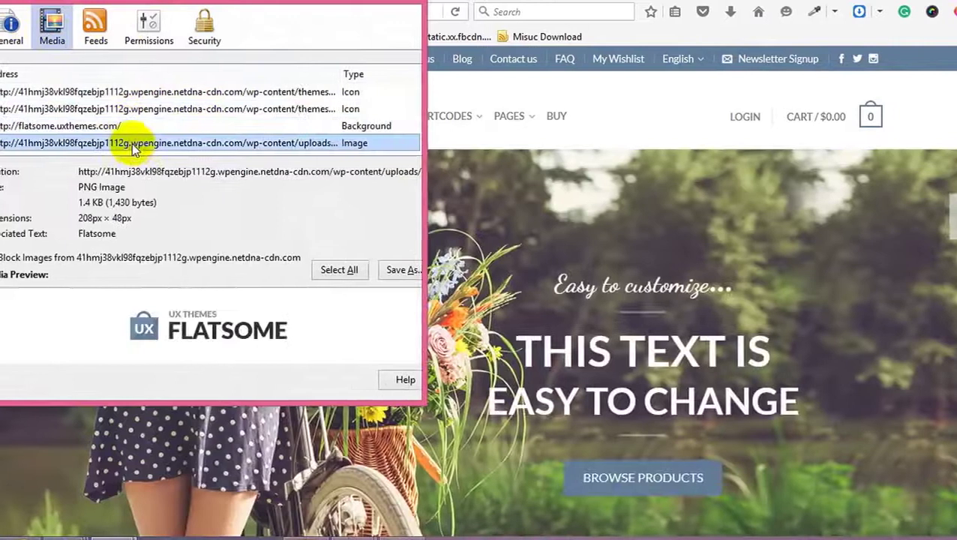
pyautogui.scroll(-3, 330, 114)
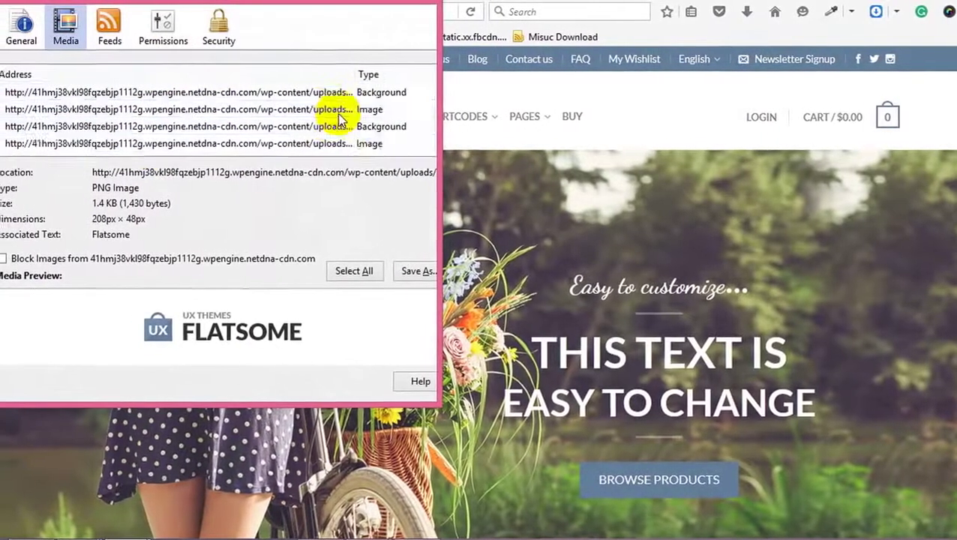
pyautogui.click(324, 110)
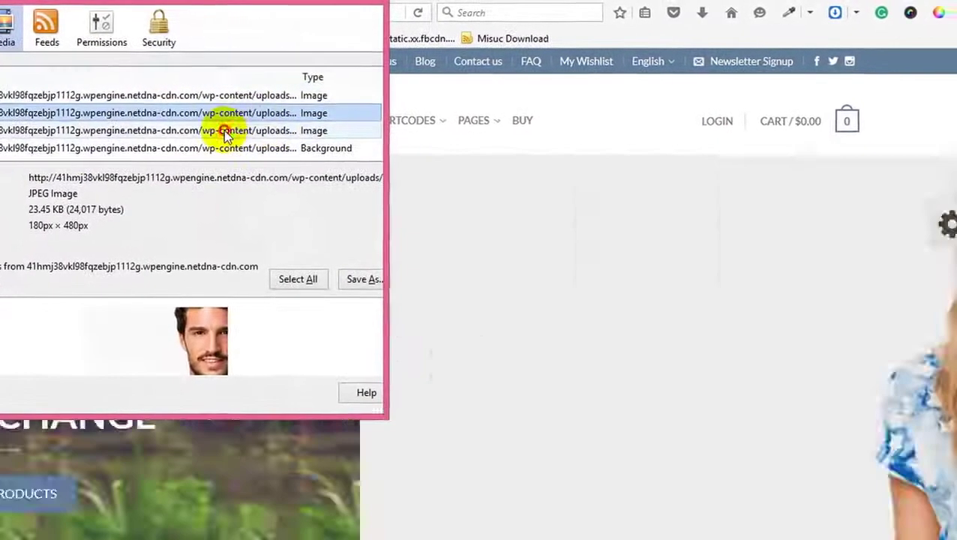
pyautogui.click(285, 127)
pyautogui.click(277, 144)
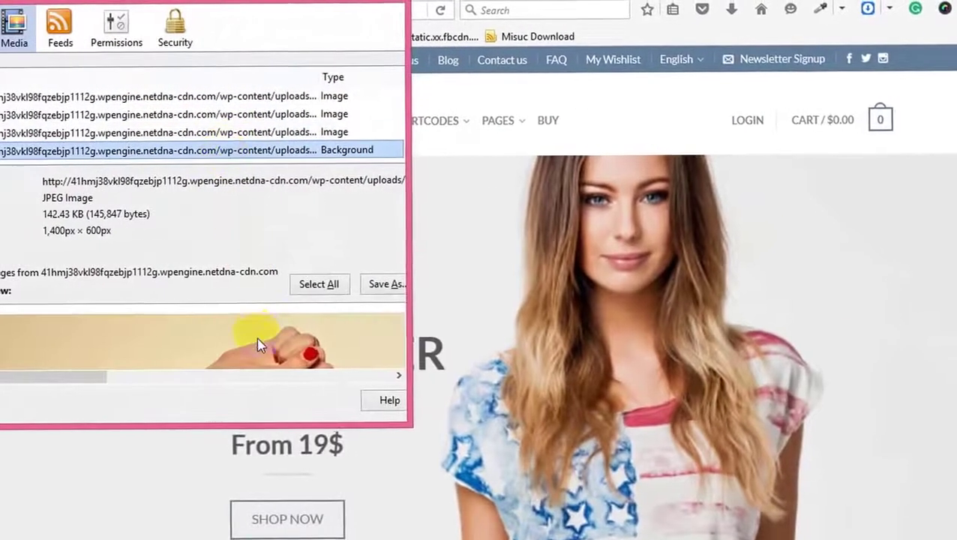
# Step: Save that background image, targeting the F:\wordpress batch 48\Class 06 folder
pyautogui.scroll(-5, 257, 345)
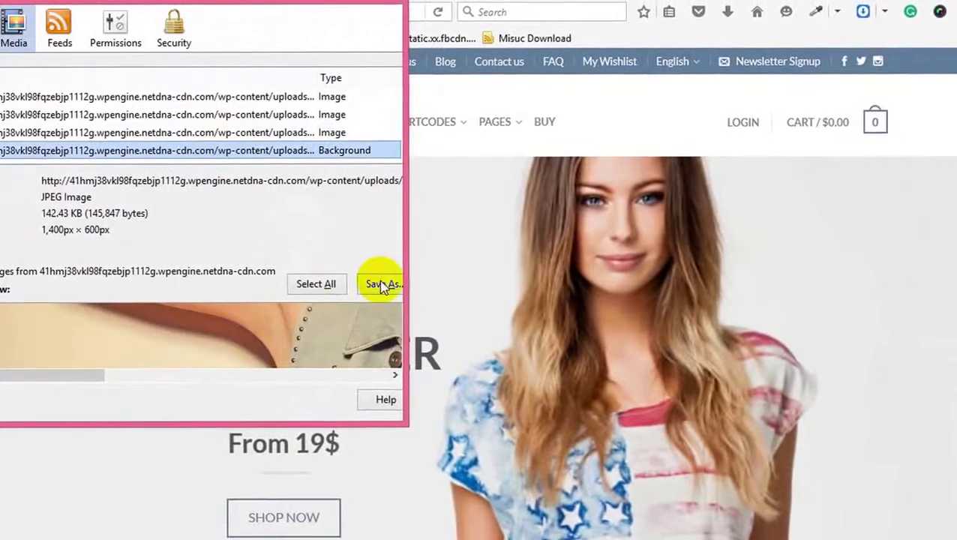
pyautogui.click(382, 284)
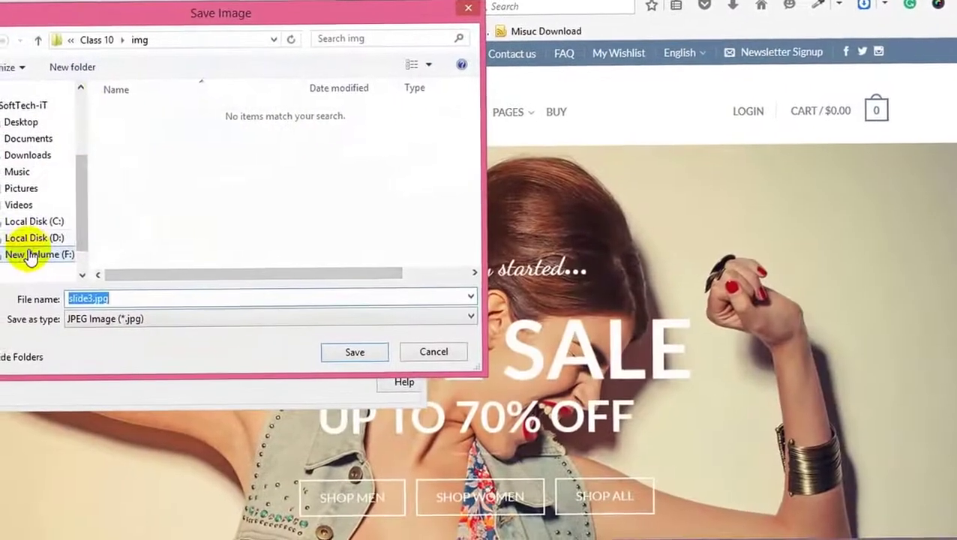
pyautogui.click(29, 255)
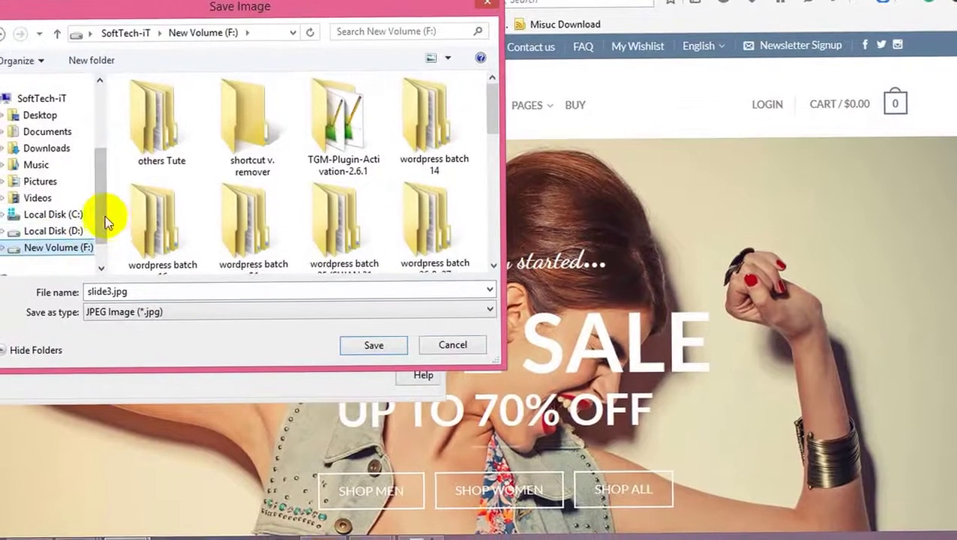
pyautogui.moveTo(506, 89); pyautogui.dragTo(488, 222)
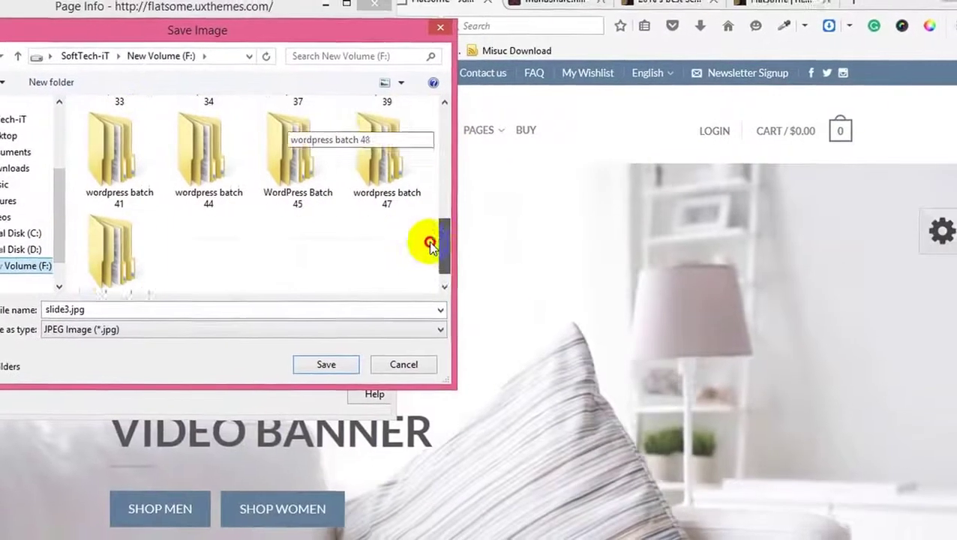
pyautogui.click(115, 241)
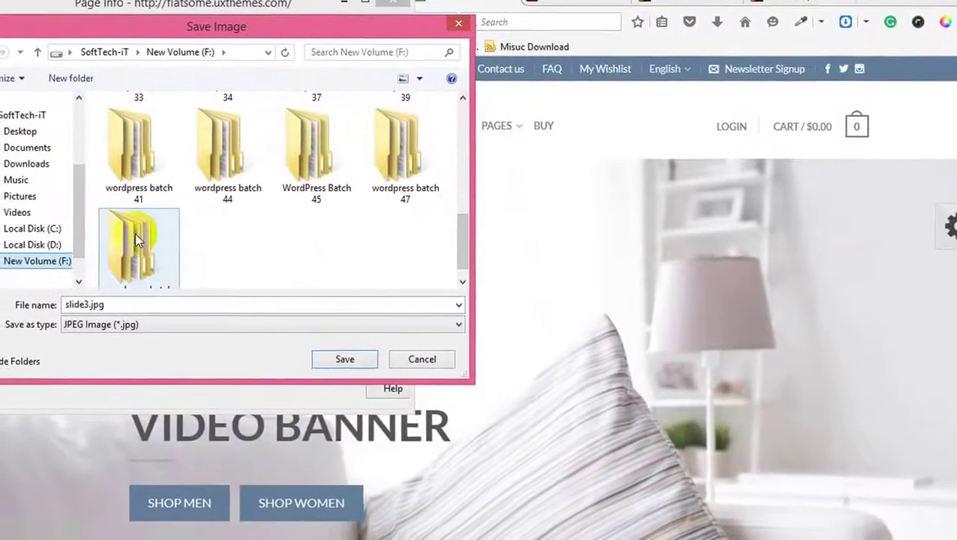
pyautogui.doubleClick(146, 232)
pyautogui.click(223, 238)
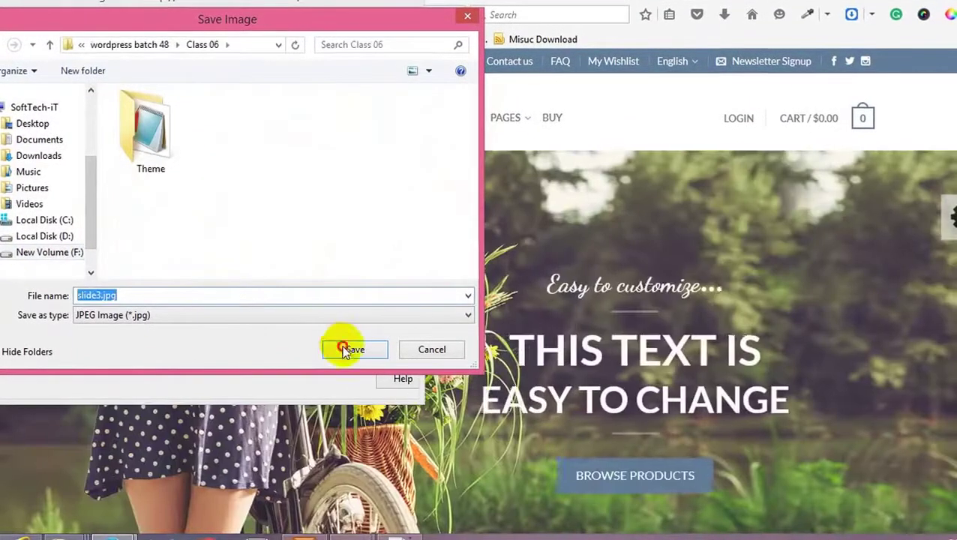
# Step: Save the image as slide3.jpg, then select and save a second 1,400 × 600 background slide
pyautogui.click(349, 349)
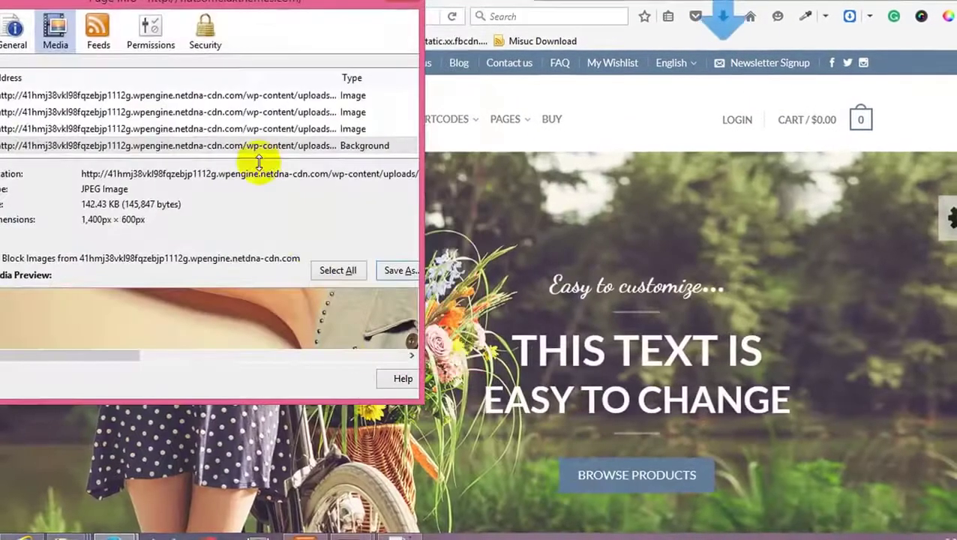
pyautogui.scroll(-1, 356, 150)
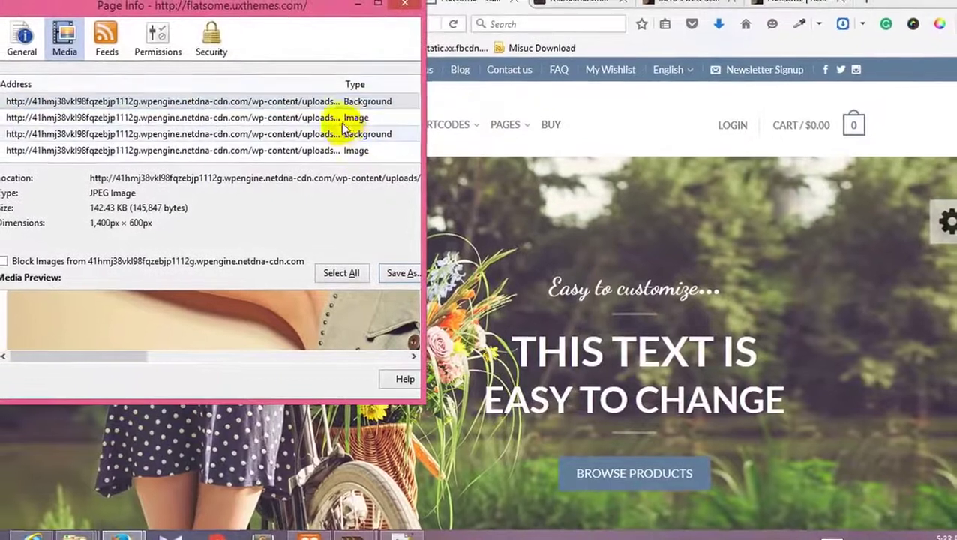
pyautogui.click(339, 118)
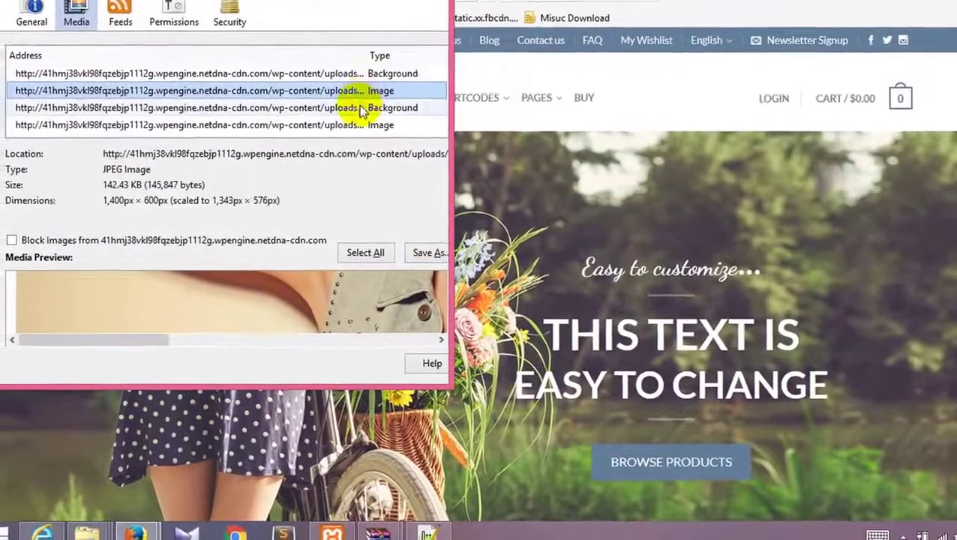
pyautogui.click(344, 128)
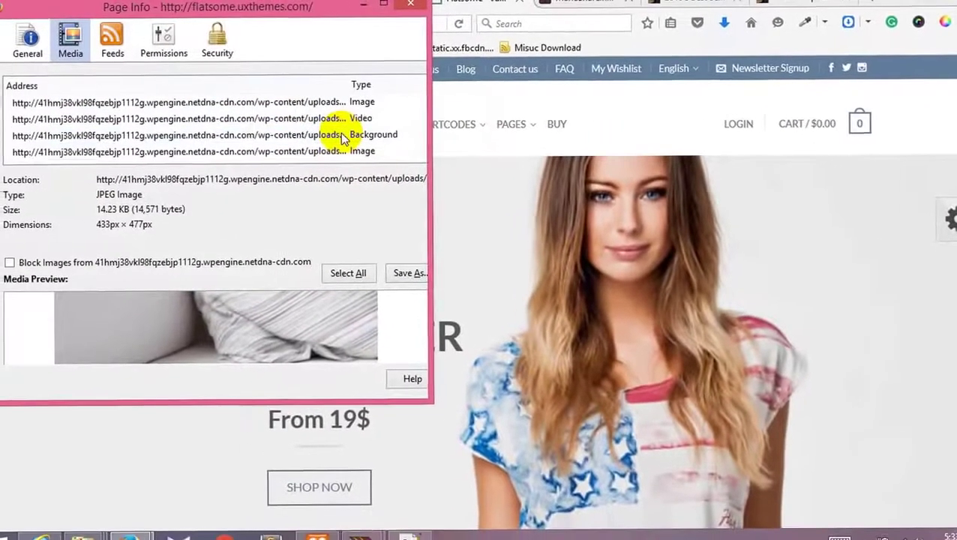
pyautogui.click(339, 149)
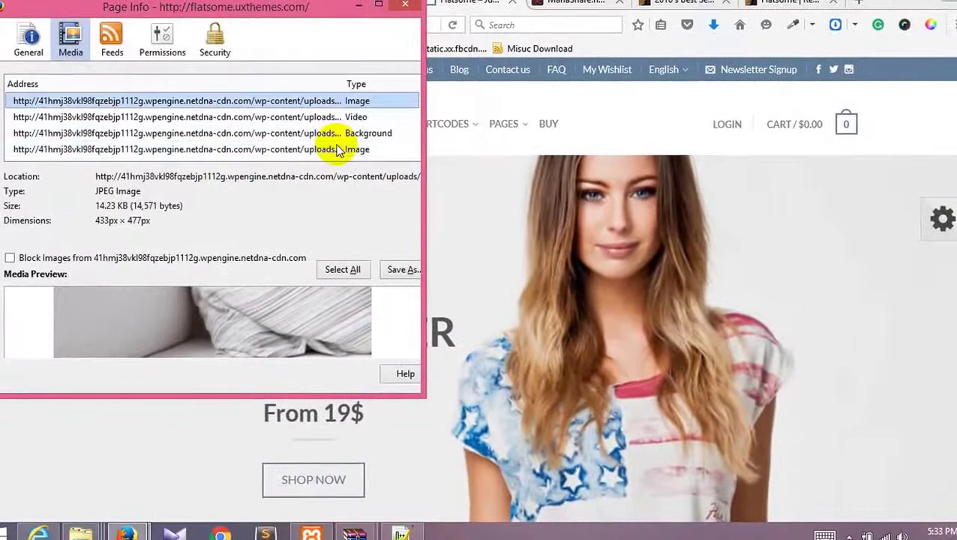
pyautogui.click(335, 118)
pyautogui.click(337, 133)
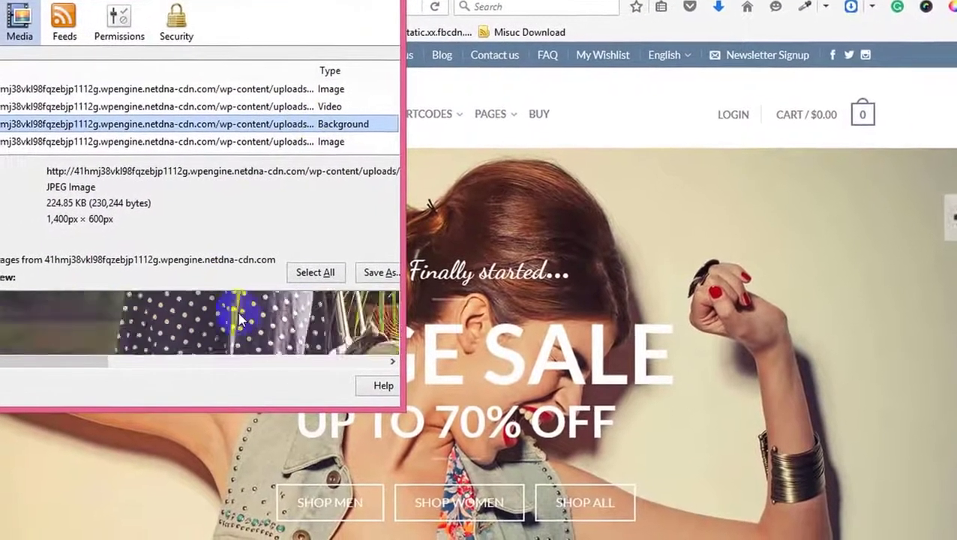
pyautogui.click(380, 271)
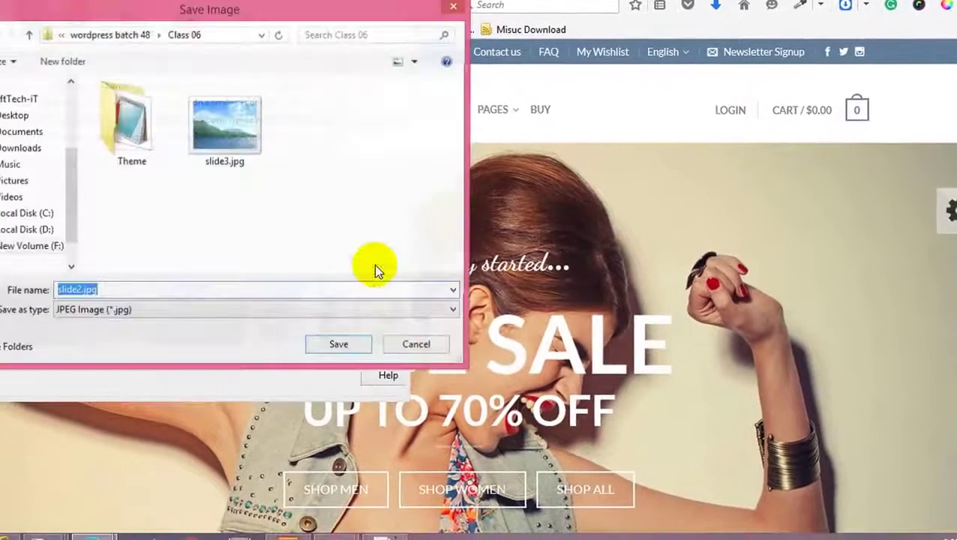
pyautogui.click(374, 347)
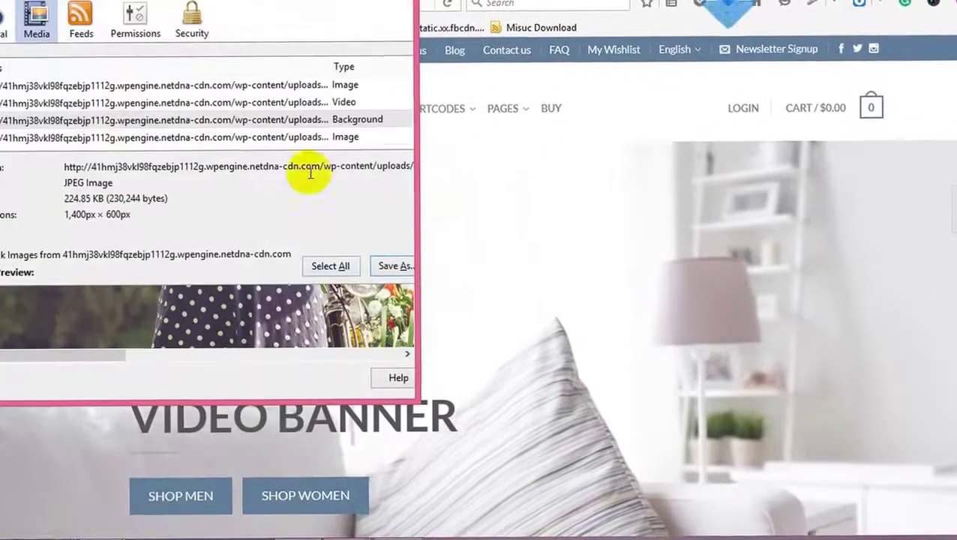
# Step: Review the remaining page images, including the Converse banner and T-shirt, and return to the Homepage editor
pyautogui.click(308, 139)
pyautogui.scroll(-1, 308, 141)
pyautogui.click(310, 107)
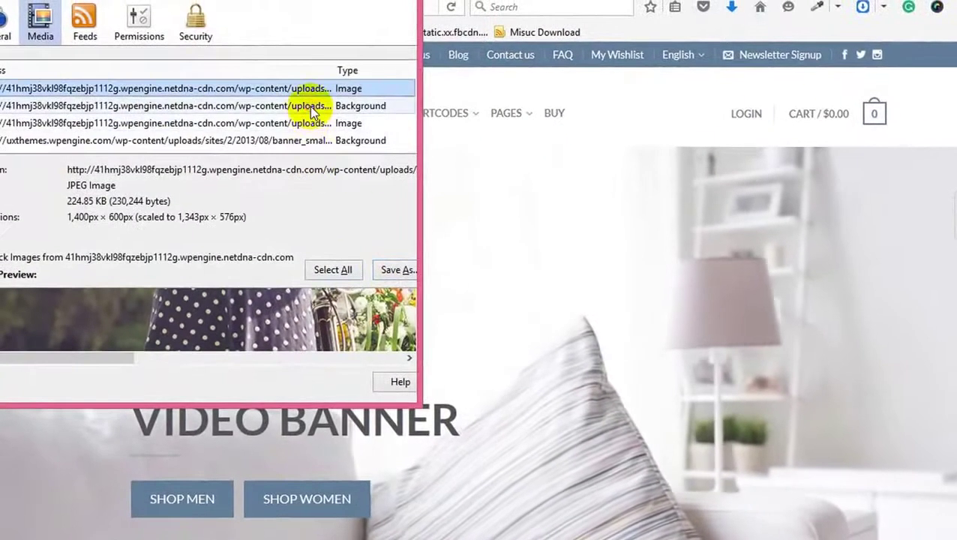
pyautogui.click(307, 125)
pyautogui.click(308, 141)
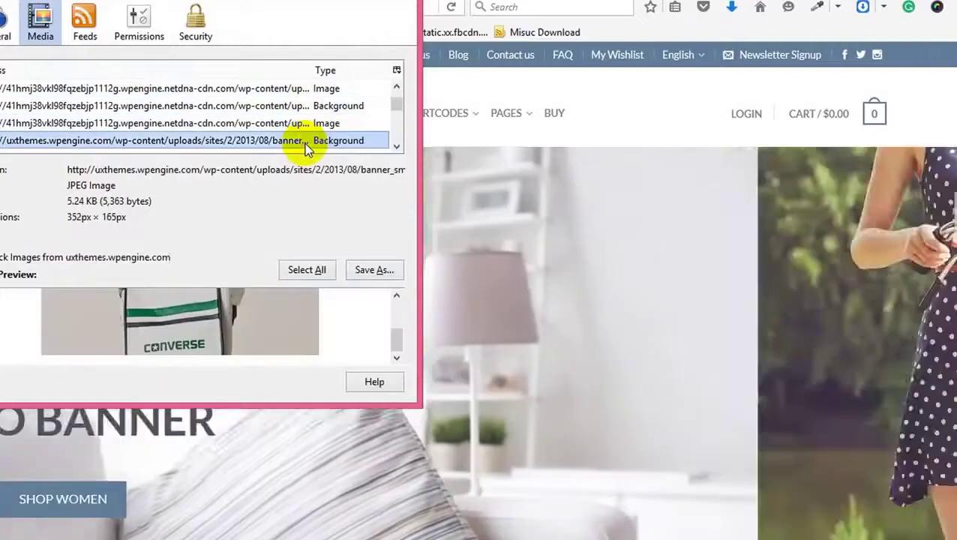
pyautogui.scroll(-1, 309, 120)
pyautogui.click(310, 126)
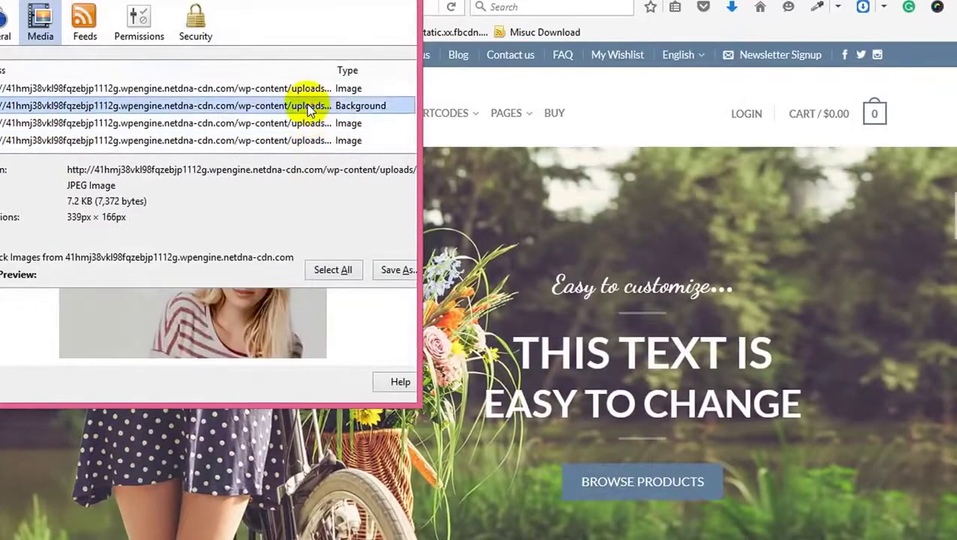
pyautogui.click(310, 106)
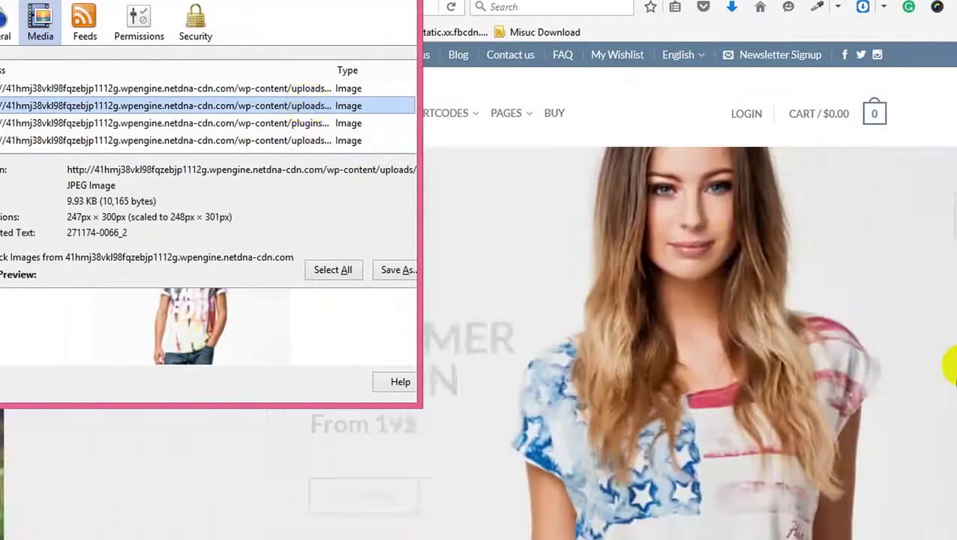
pyautogui.click(950, 304)
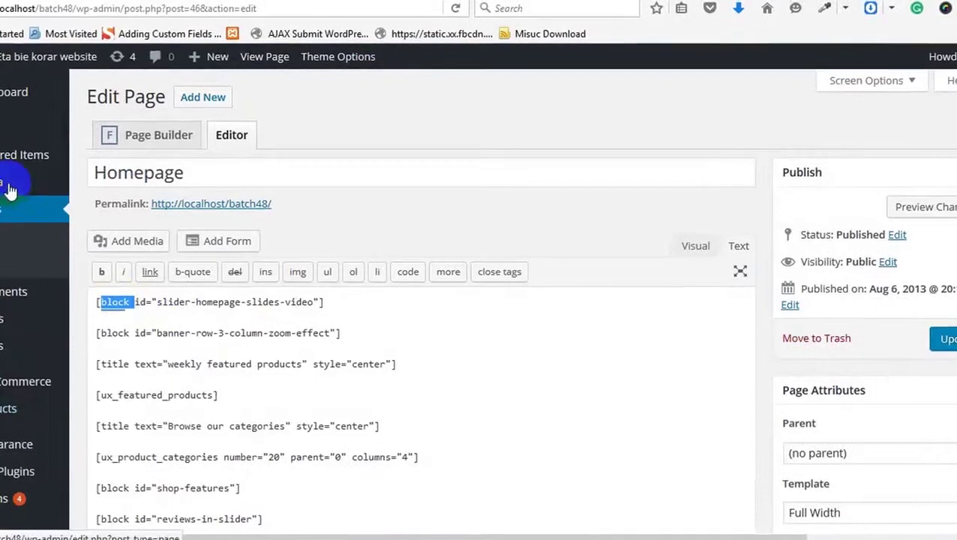
# Step: Open the WordPress Blocks list in a new tab and go back to the Homepage editor
pyautogui.moveTo(15, 206)
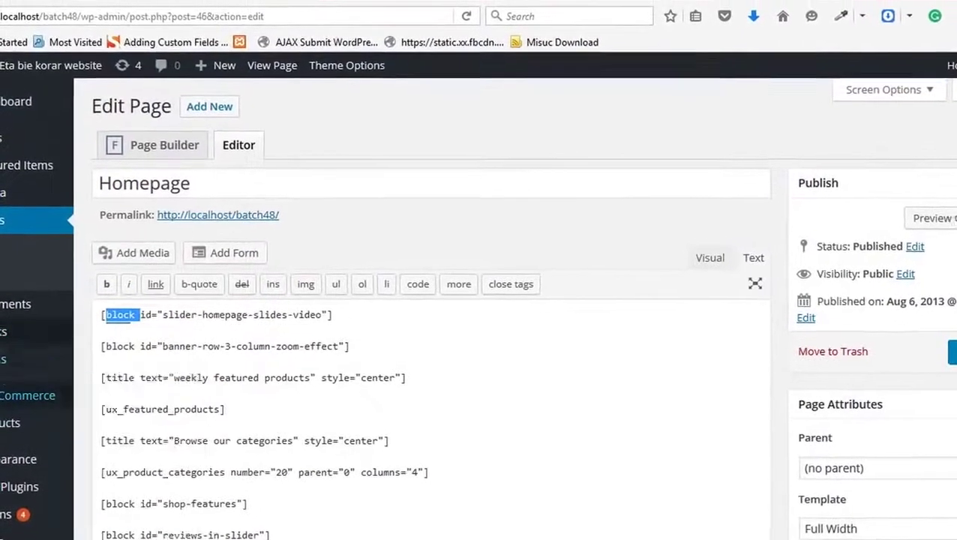
pyautogui.moveTo(8, 325)
pyautogui.click(100, 327)
pyautogui.rightClick(105, 341)
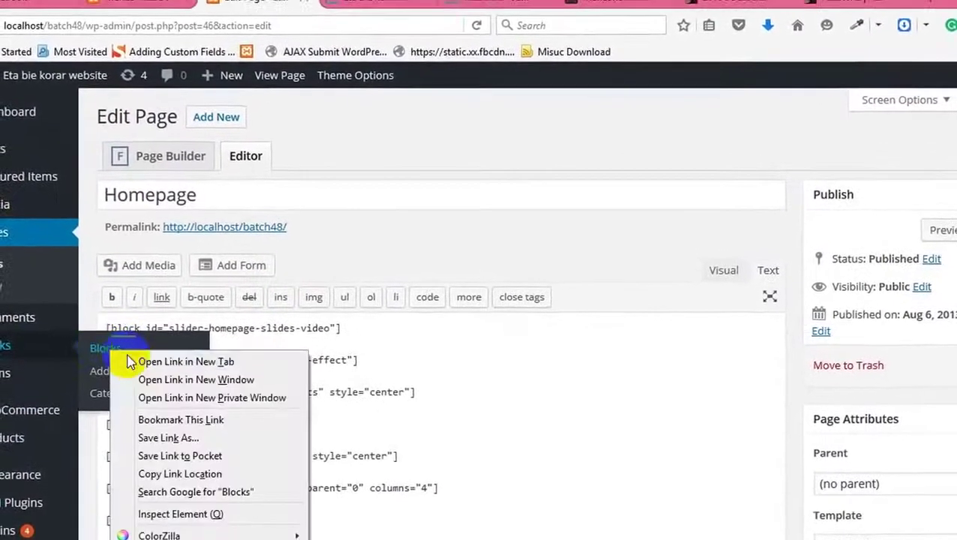
pyautogui.click(139, 361)
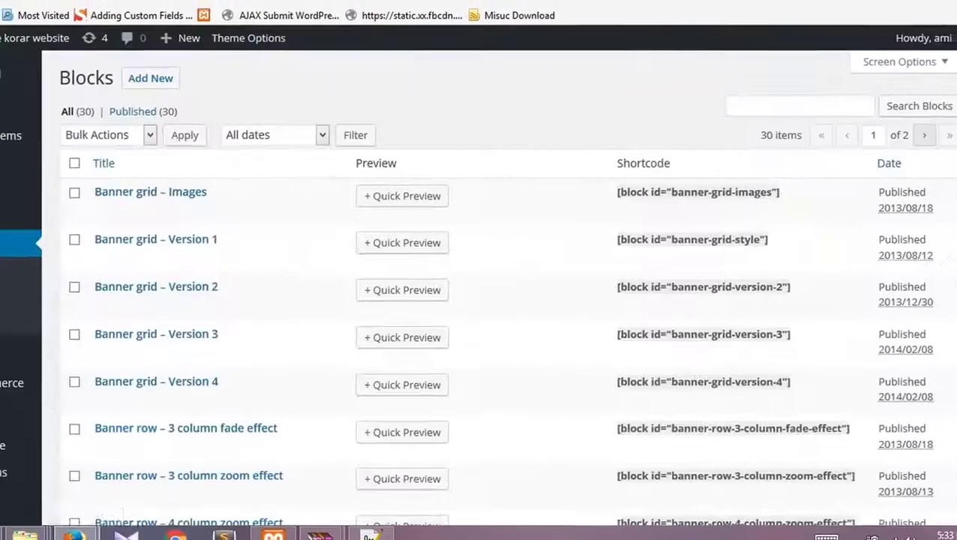
pyautogui.hotkey('ctrl', 'w')
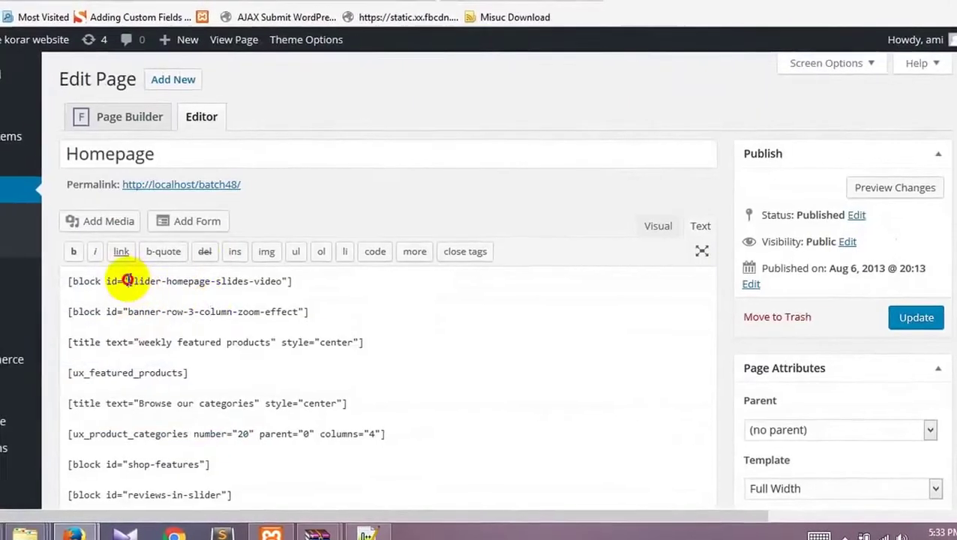
# Step: Select the first shortcode's block id and find the matching Video slider block on page 2 of Blocks
pyautogui.moveTo(126, 280); pyautogui.dragTo(276, 286)
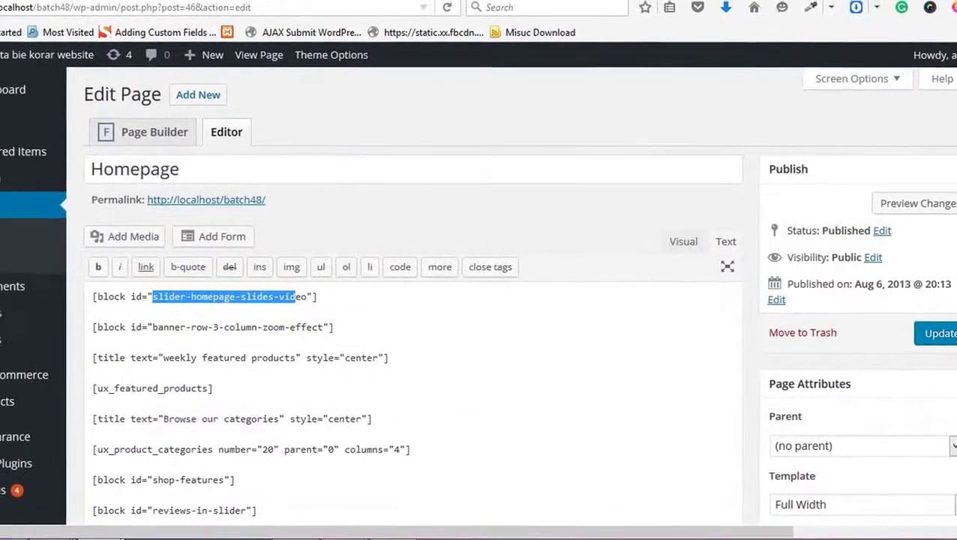
pyautogui.hotkey('ctrl', 'Tab')
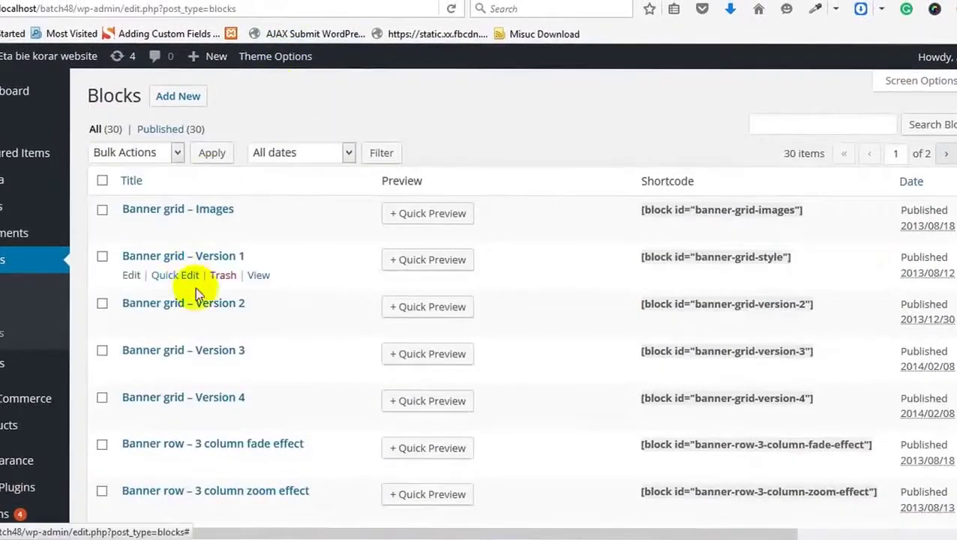
pyautogui.scroll(-8, 196, 291)
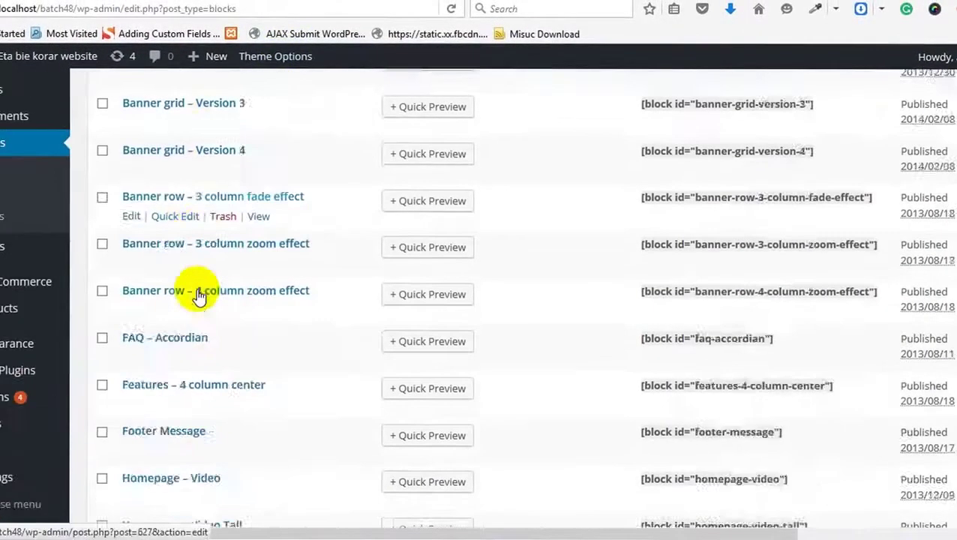
pyautogui.scroll(-3, 199, 299)
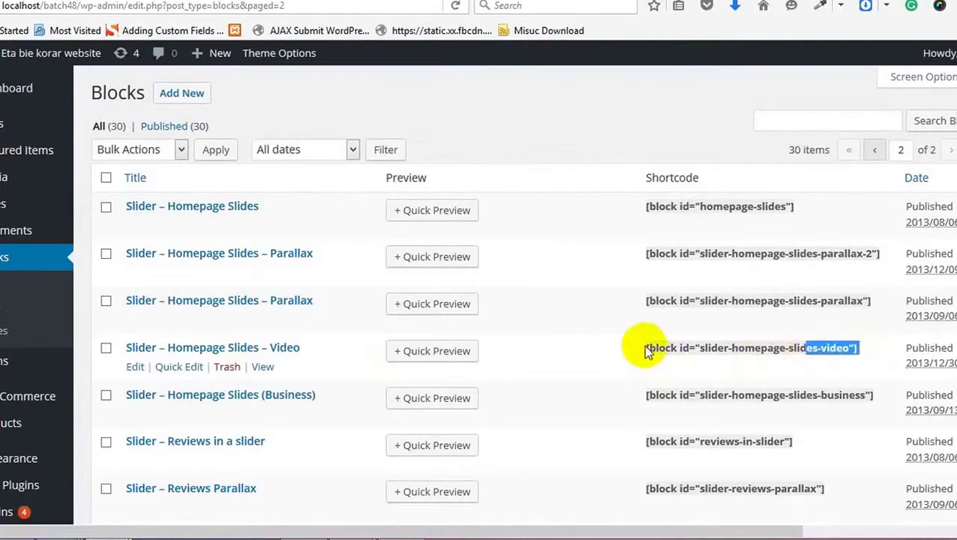
pyautogui.moveTo(642, 347); pyautogui.dragTo(684, 358)
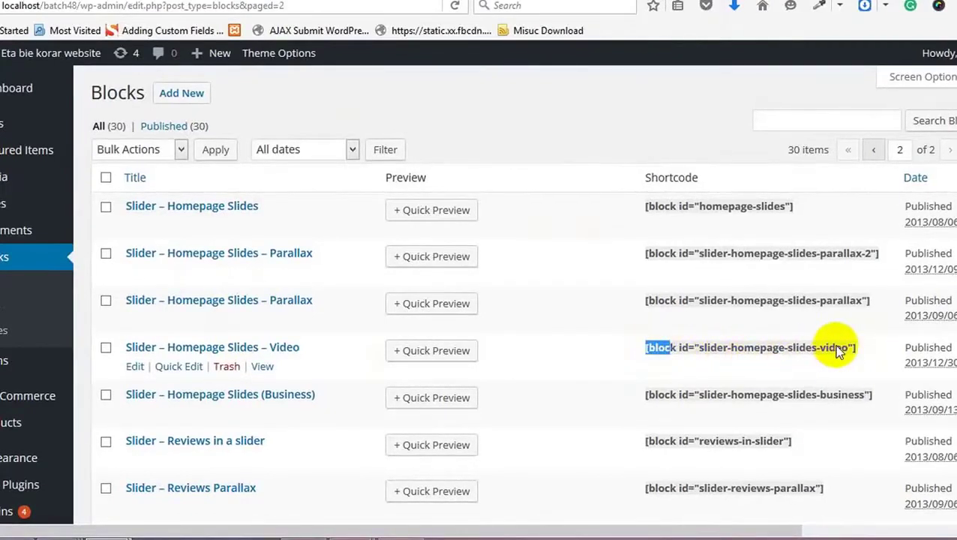
pyautogui.rightClick(271, 348)
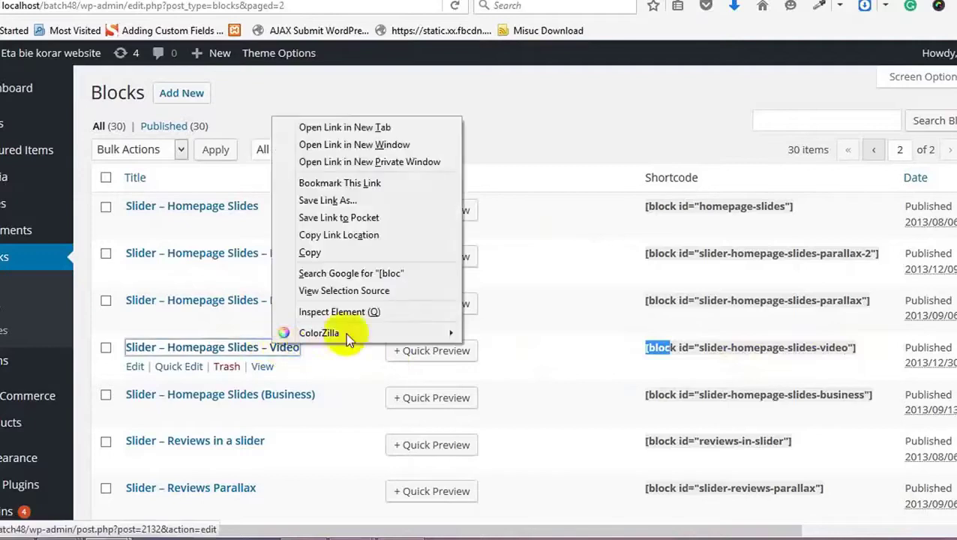
# Step: Open the Slider – Homepage Slides – Video block, scroll its slides in Visual view, then view the homepage
pyautogui.press('Escape')
pyautogui.click(212, 348)
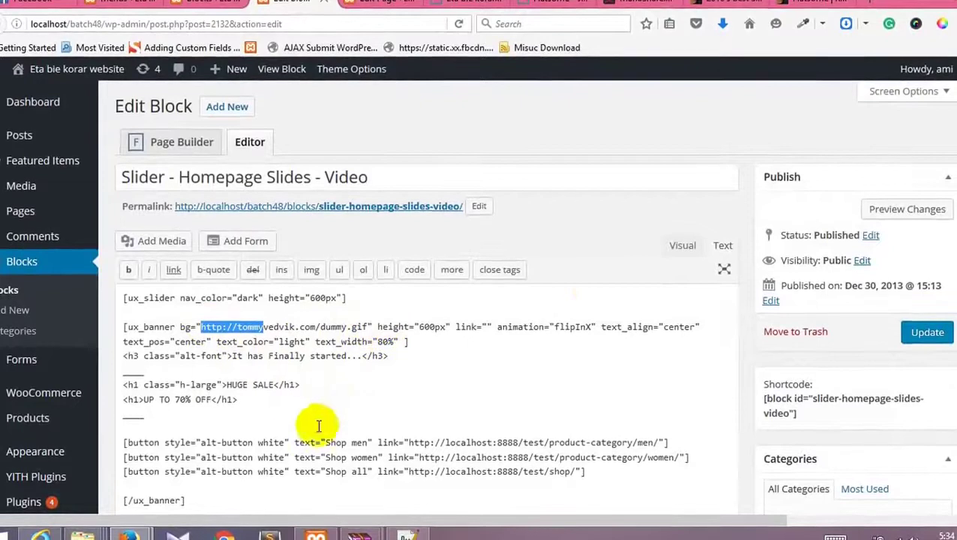
pyautogui.click(680, 245)
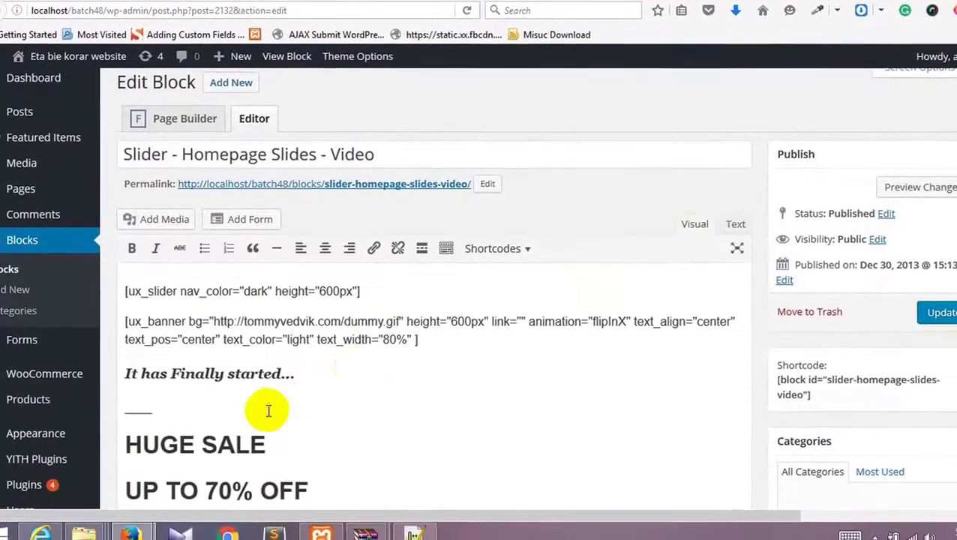
pyautogui.scroll(-5, 256, 413)
pyautogui.scroll(-15, 285, 348)
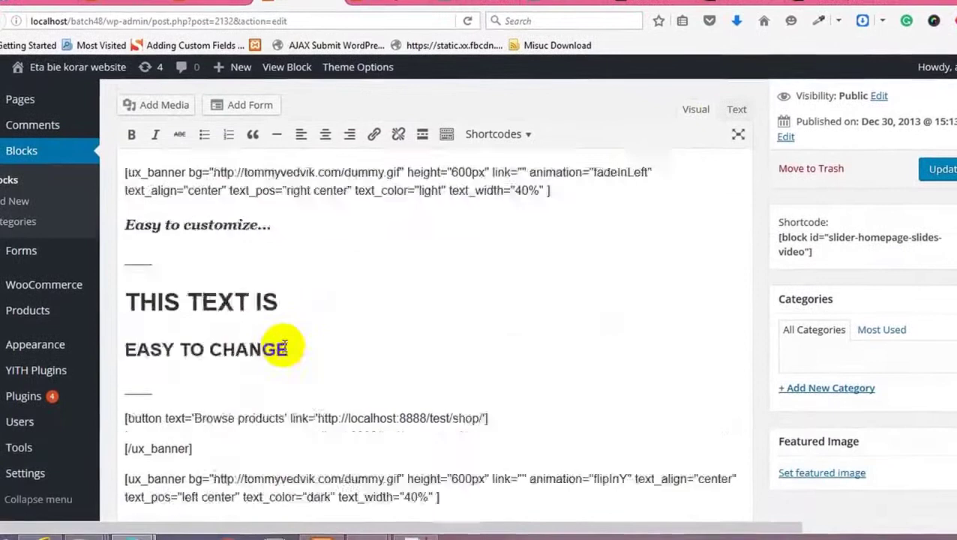
pyautogui.scroll(20, 363, 299)
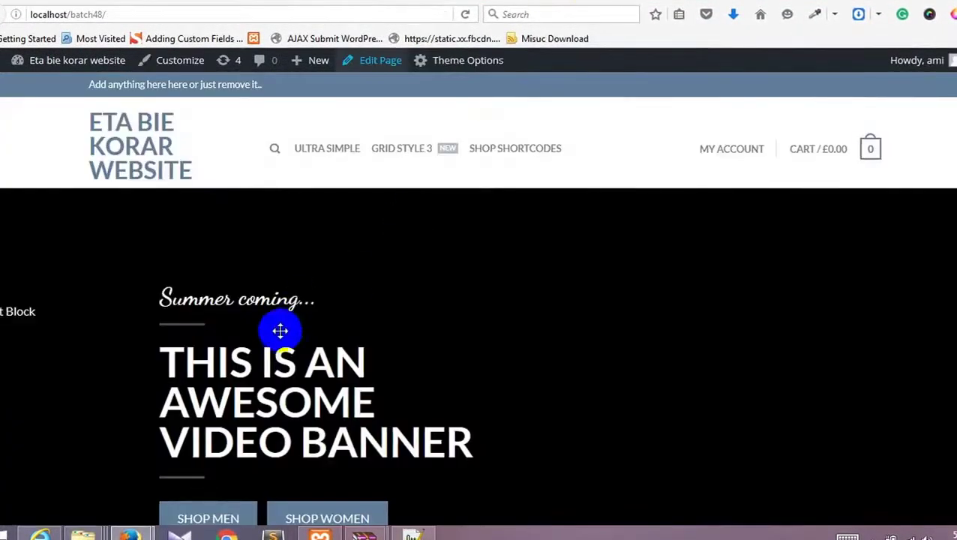
# Step: Advance the homepage slider two slides, then select the shop link URL in the block's button shortcode
pyautogui.scroll(-2, 869, 388)
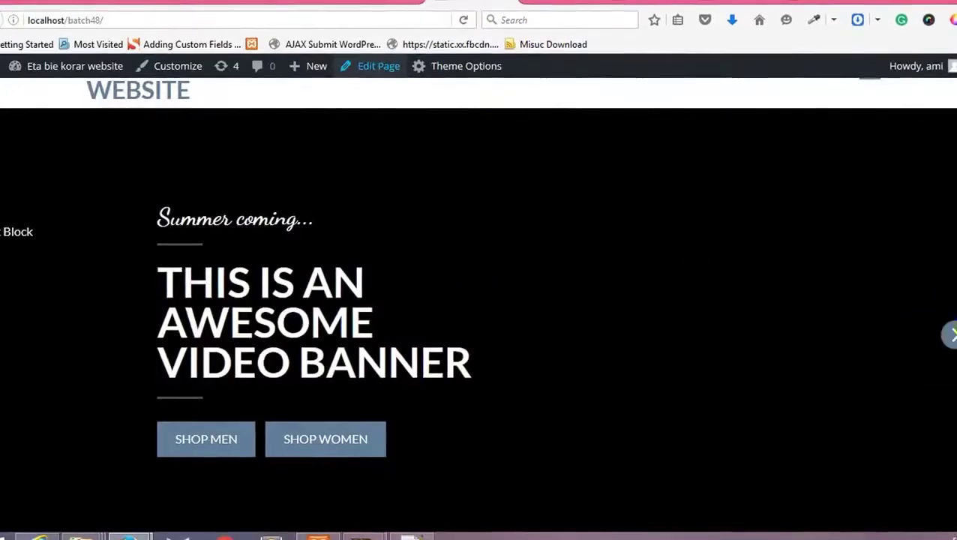
pyautogui.click(951, 335)
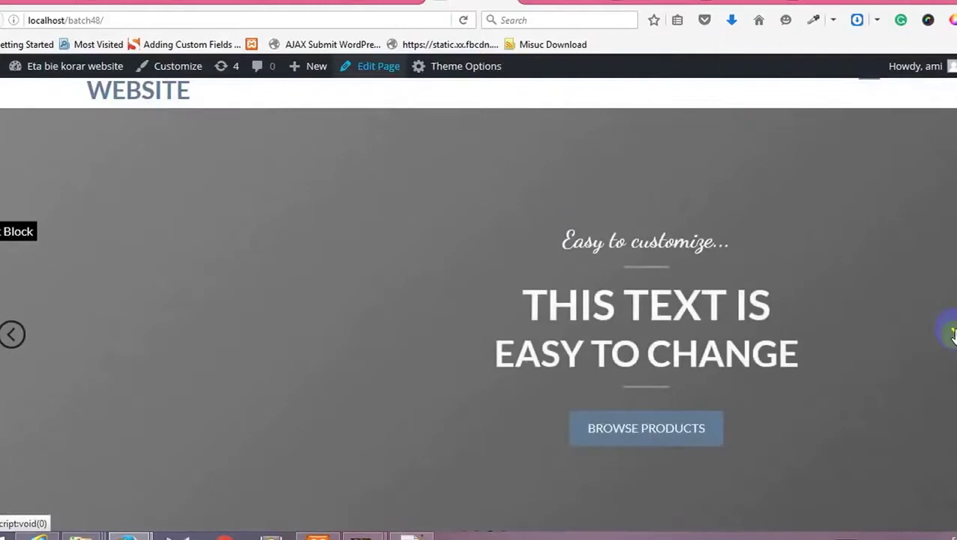
pyautogui.click(952, 334)
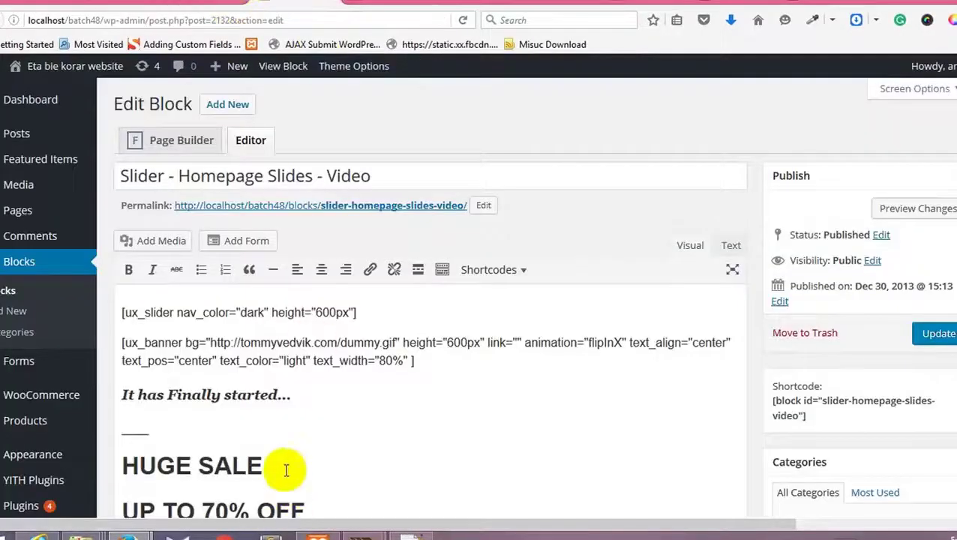
pyautogui.scroll(-10, 298, 409)
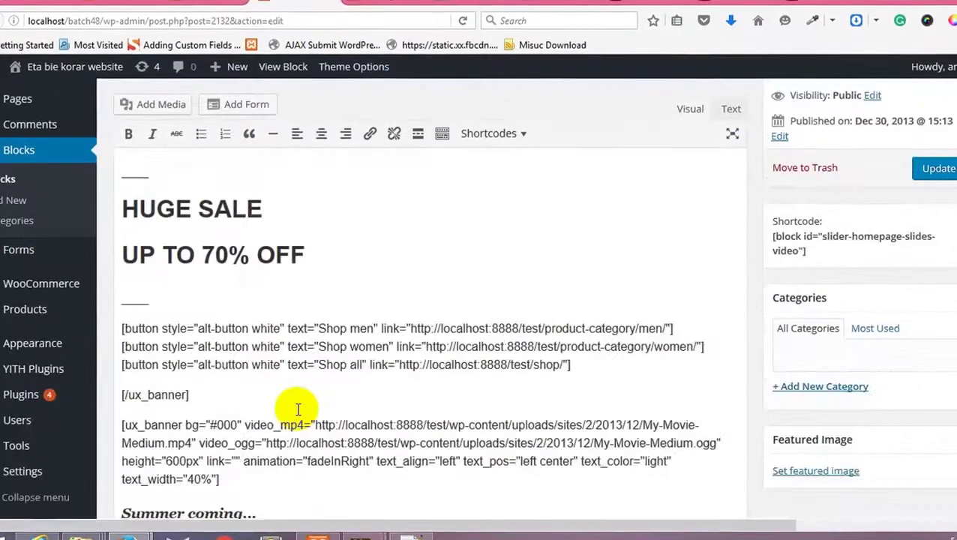
pyautogui.scroll(-13, 298, 409)
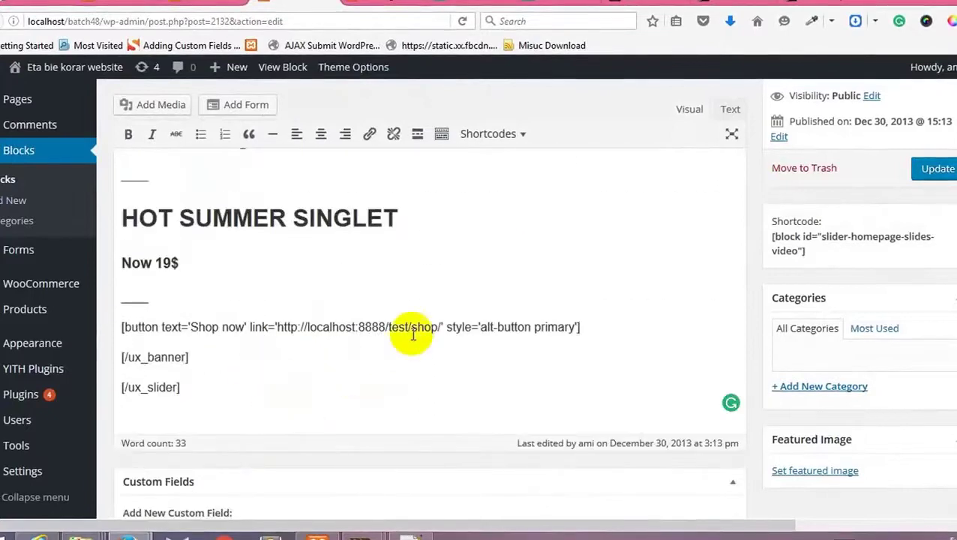
pyautogui.moveTo(440, 330); pyautogui.dragTo(303, 333)
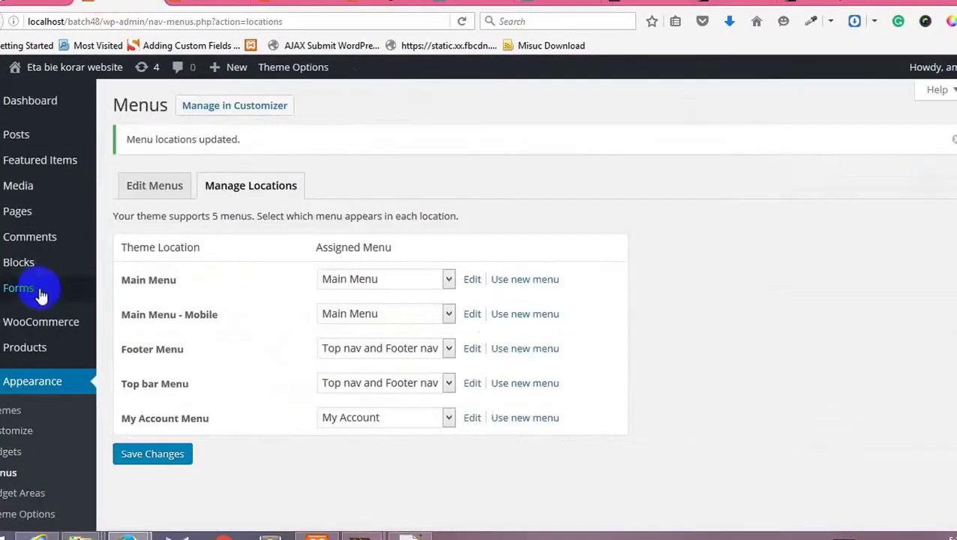
# Step: Open the Media Library and bring up its upload area
pyautogui.moveTo(88, 192)
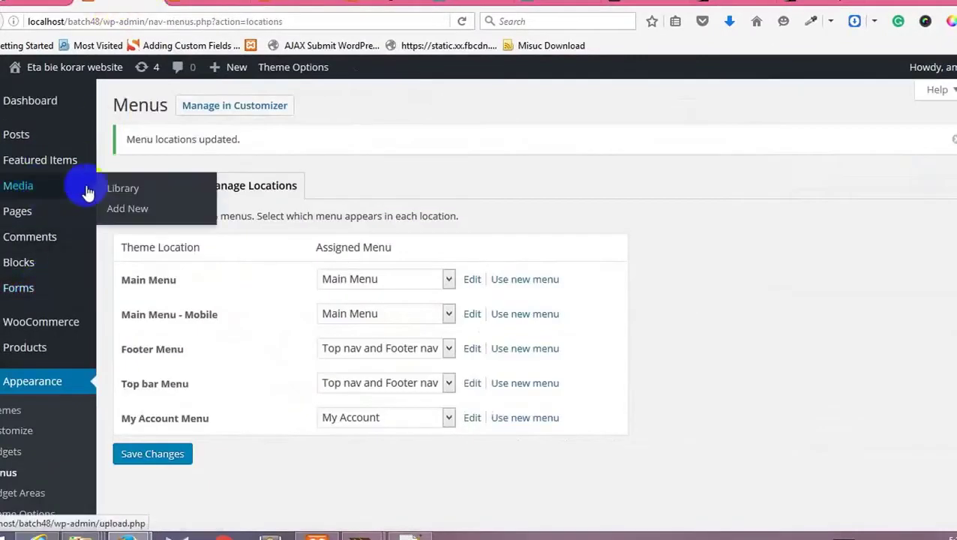
pyautogui.click(118, 191)
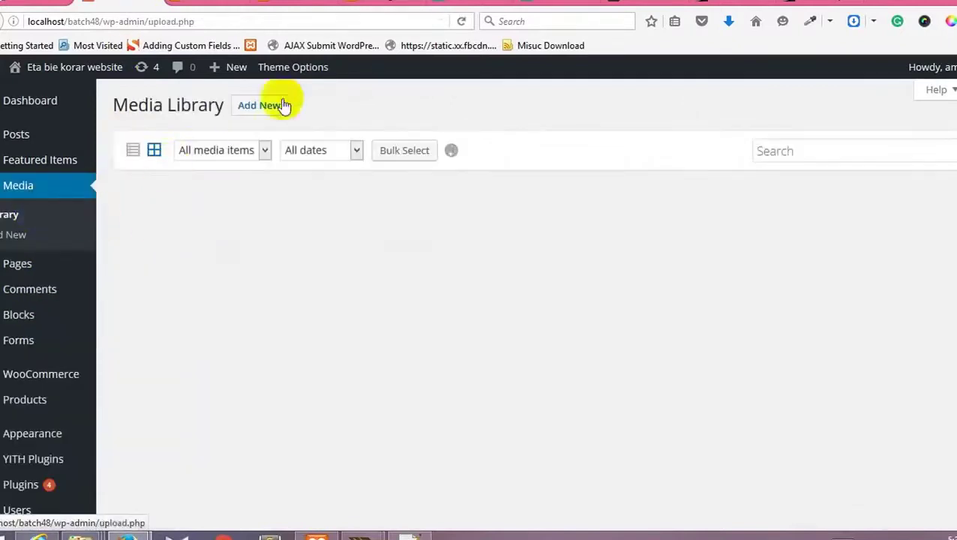
pyautogui.click(262, 106)
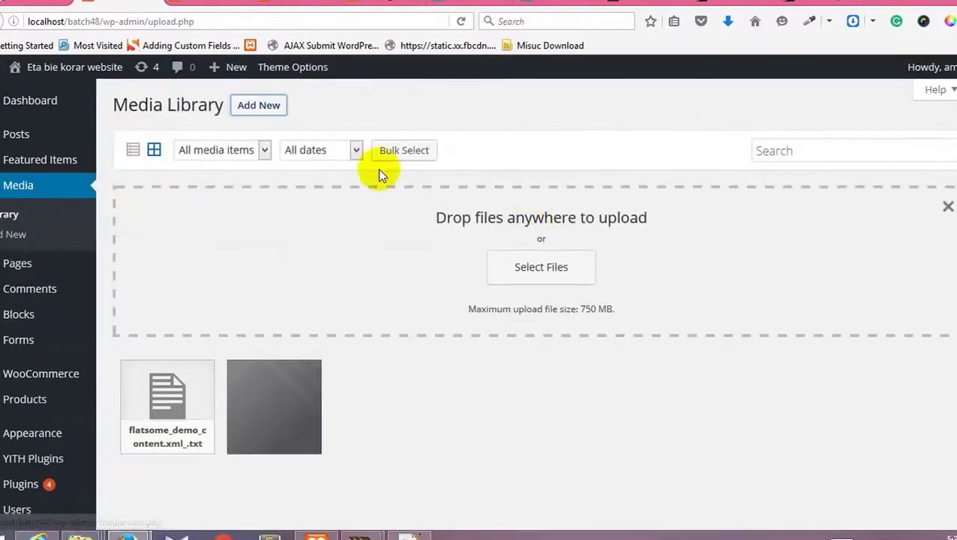
pyautogui.click(272, 109)
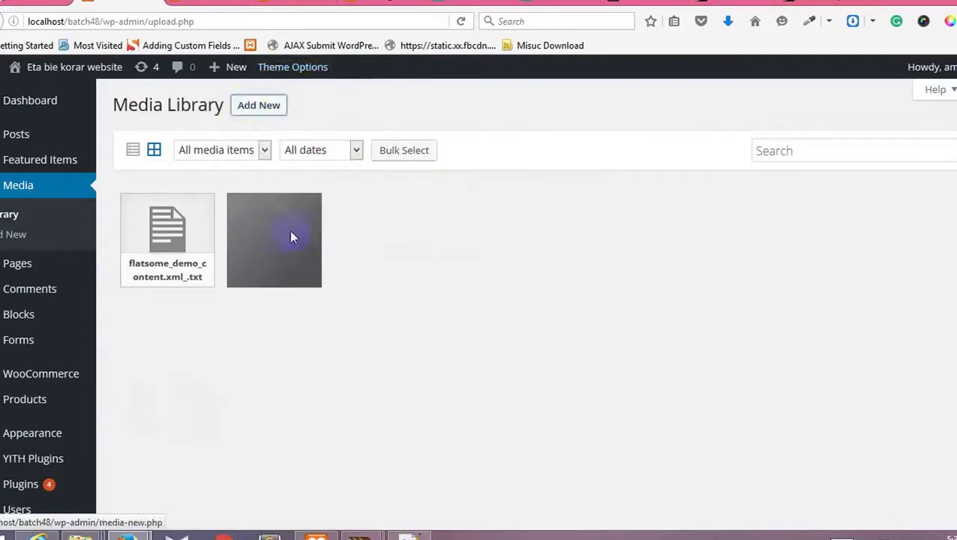
pyautogui.click(247, 108)
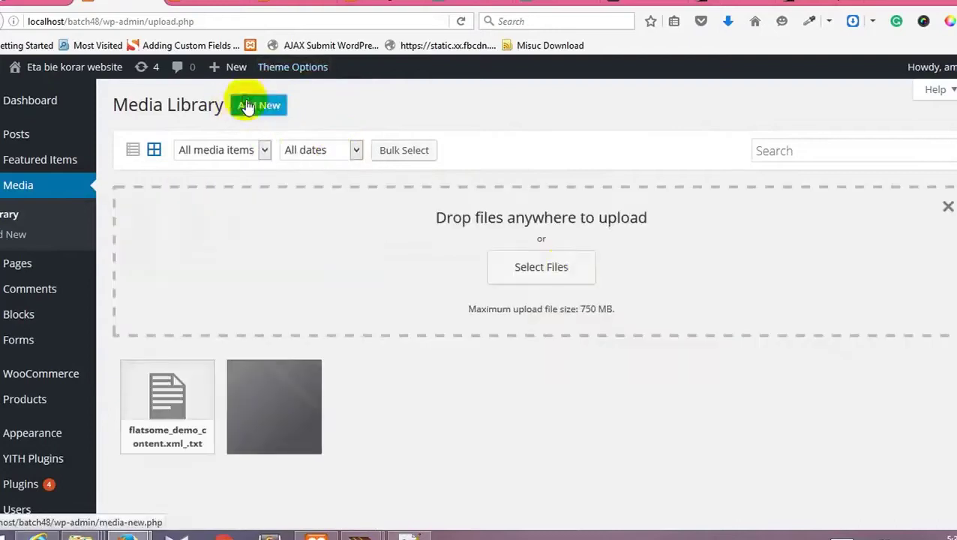
# Step: Upload slide3.jpg and slide2.jpg from the Class 06 folder
pyautogui.click(562, 276)
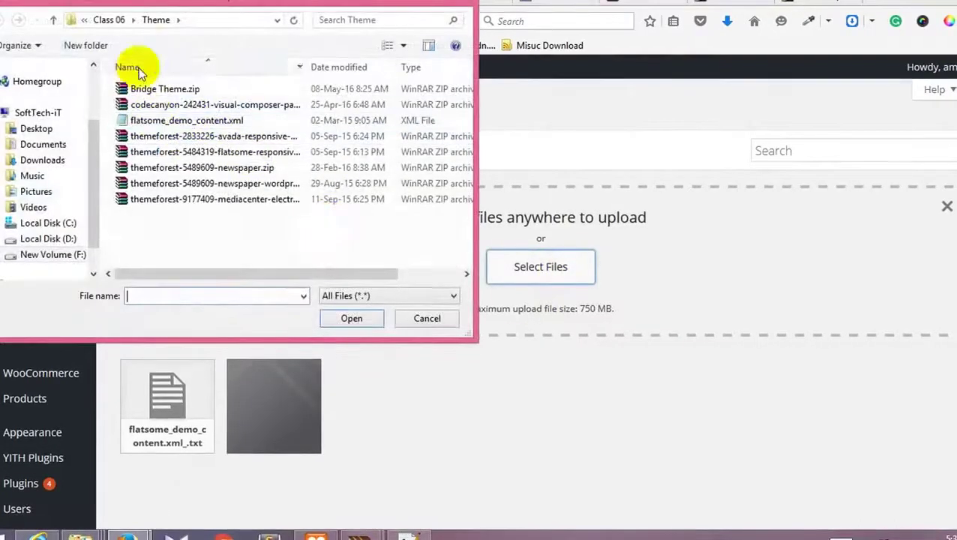
pyautogui.click(52, 21)
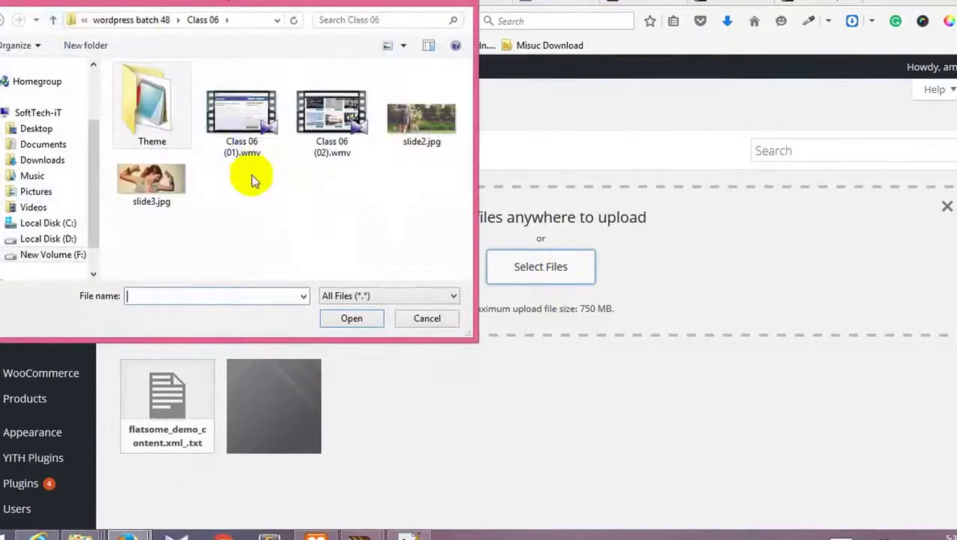
pyautogui.click(178, 184)
pyautogui.keyDown('ctrl'); pyautogui.click(406, 142); pyautogui.keyUp('ctrl')
pyautogui.click(358, 318)
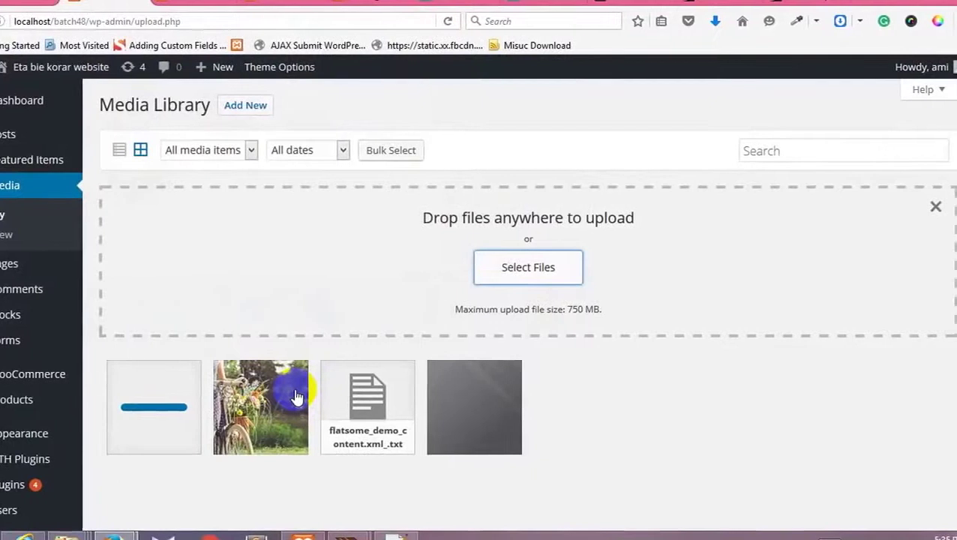
# Step: Copy slide3.jpg's file URL and paste it over the Women Tank Tops banner's dummy.gif background
pyautogui.click(154, 407)
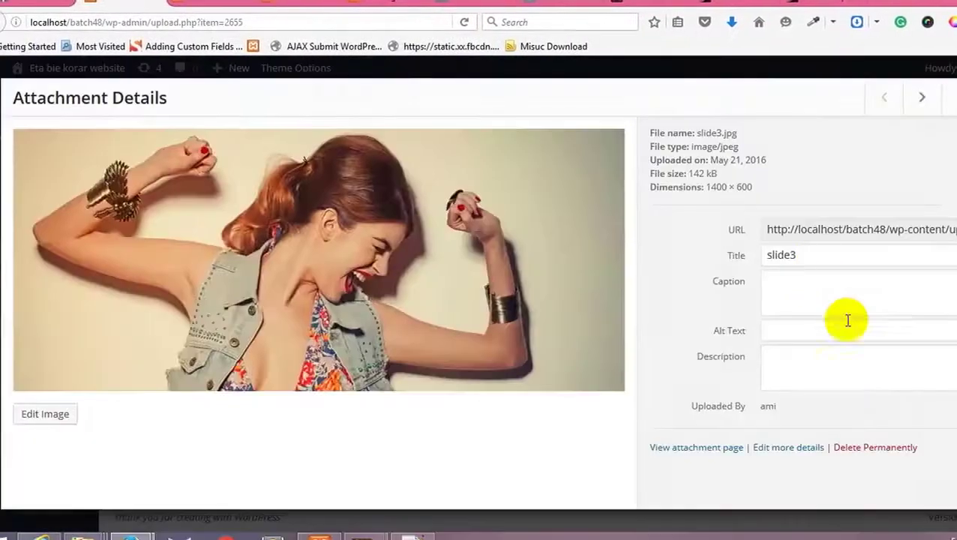
pyautogui.click(762, 230)
pyautogui.hotkey('ctrl', 'c')
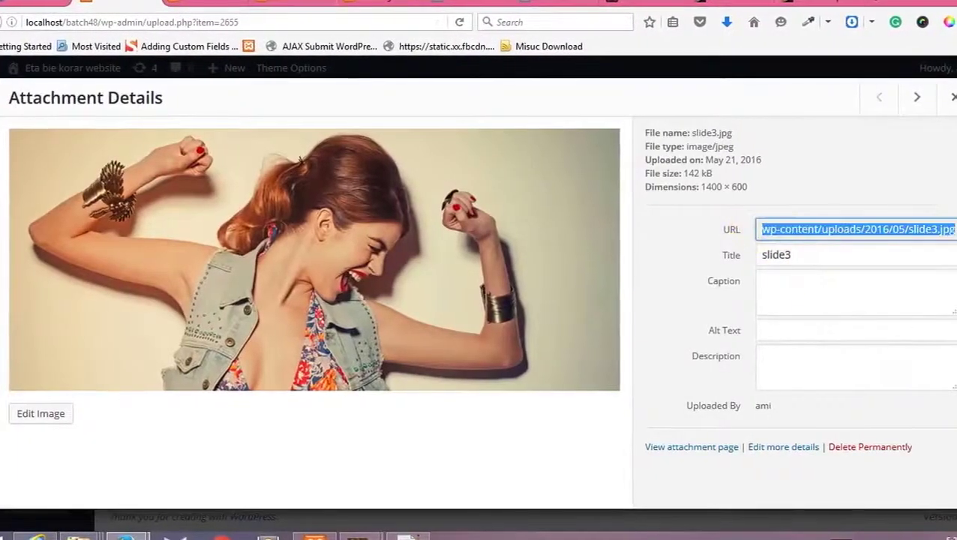
pyautogui.click(381, 6)
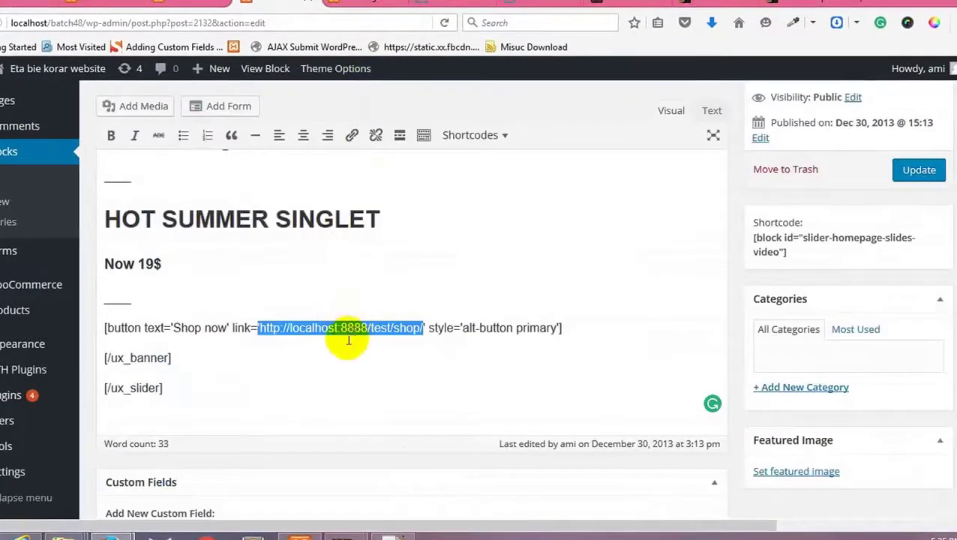
pyautogui.scroll(-3, 322, 345)
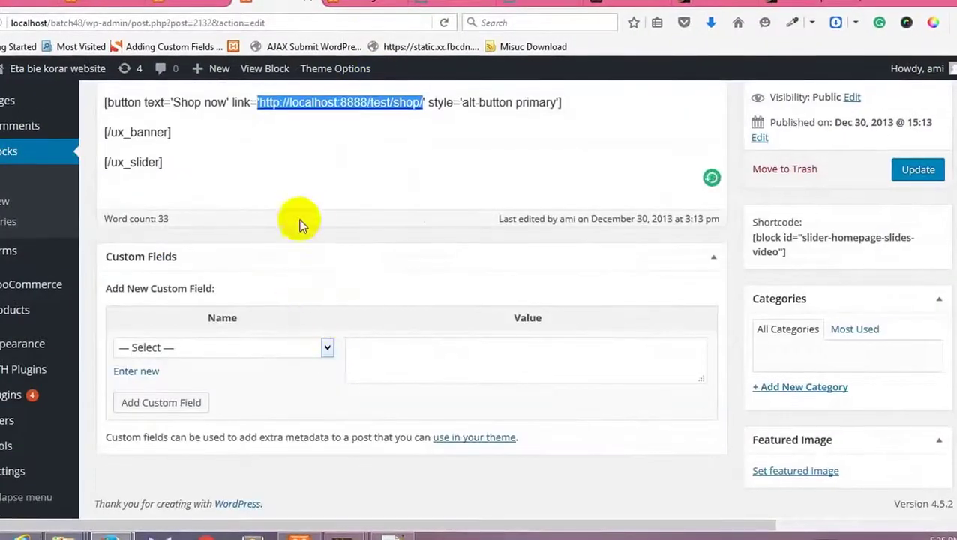
pyautogui.scroll(3, 354, 156)
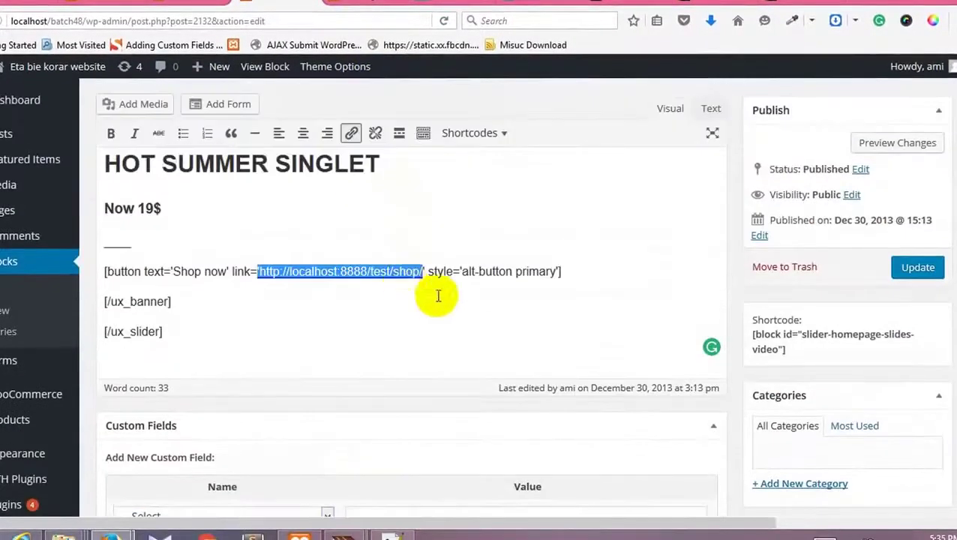
pyautogui.click(478, 235)
pyautogui.click(420, 277)
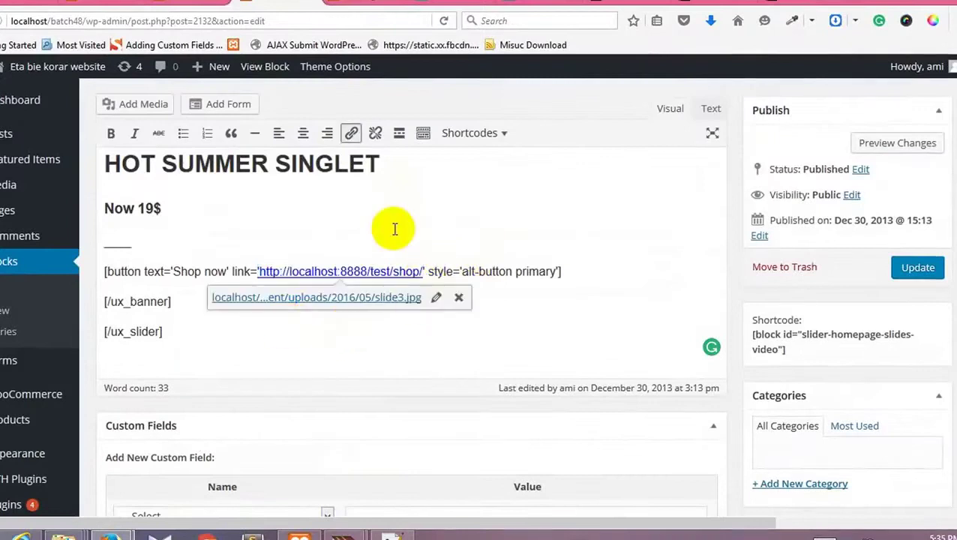
pyautogui.click(268, 250)
pyautogui.scroll(3, 268, 250)
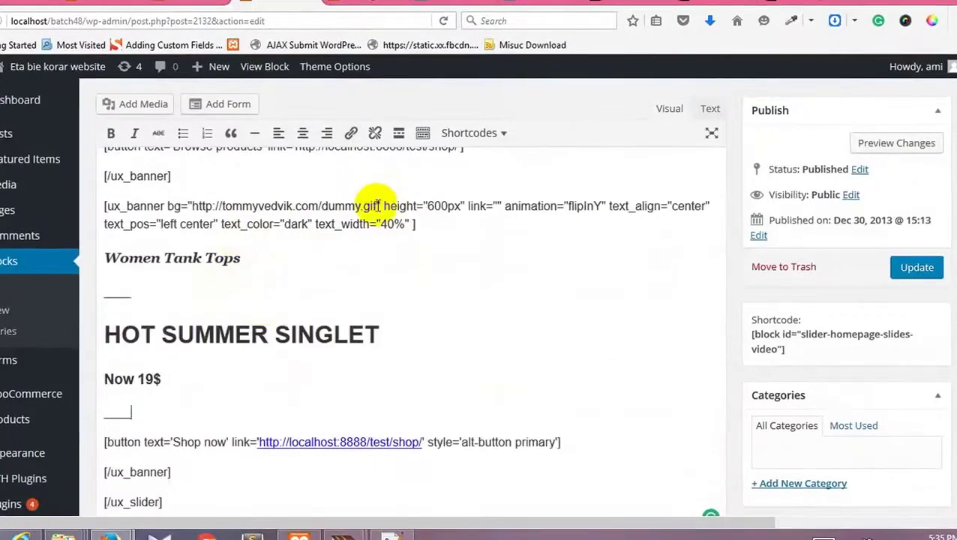
pyautogui.moveTo(377, 206); pyautogui.dragTo(222, 207)
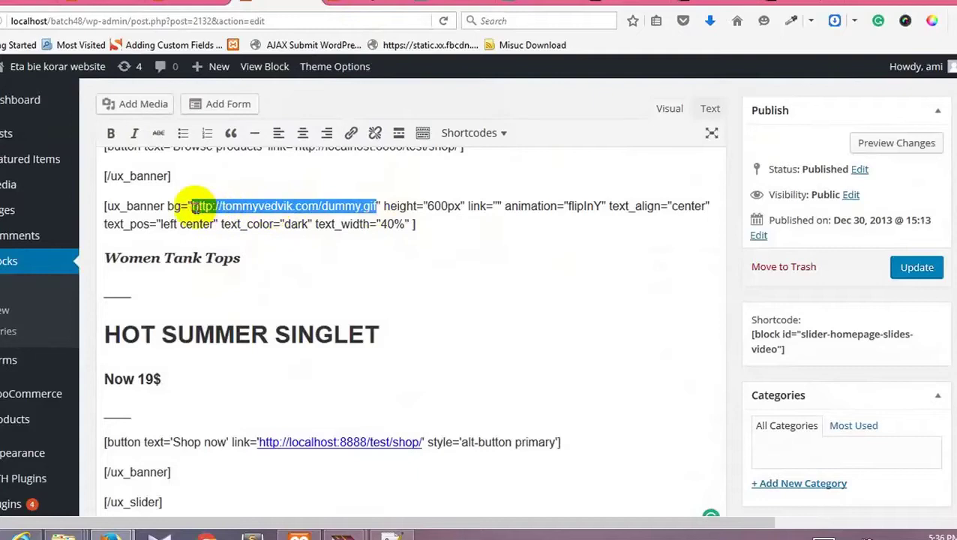
pyautogui.hotkey('ctrl', 'v')
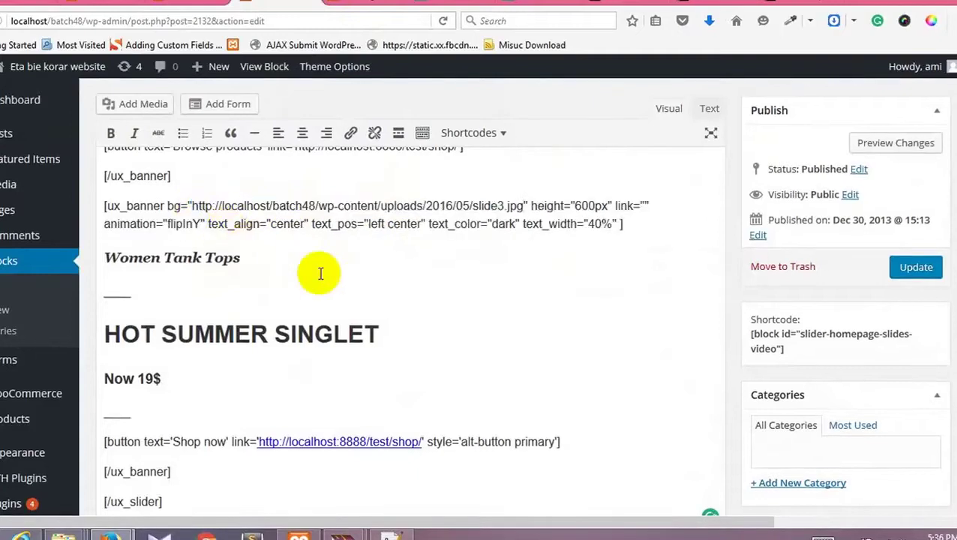
# Step: Review the slider block's banner shortcodes, then go back to the media attachment details
pyautogui.scroll(8, 414, 285)
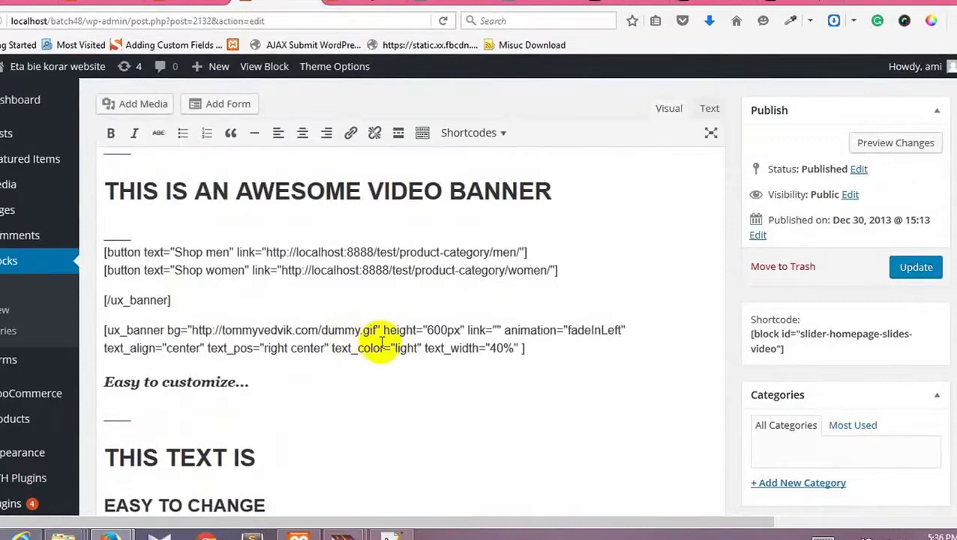
pyautogui.scroll(5, 373, 335)
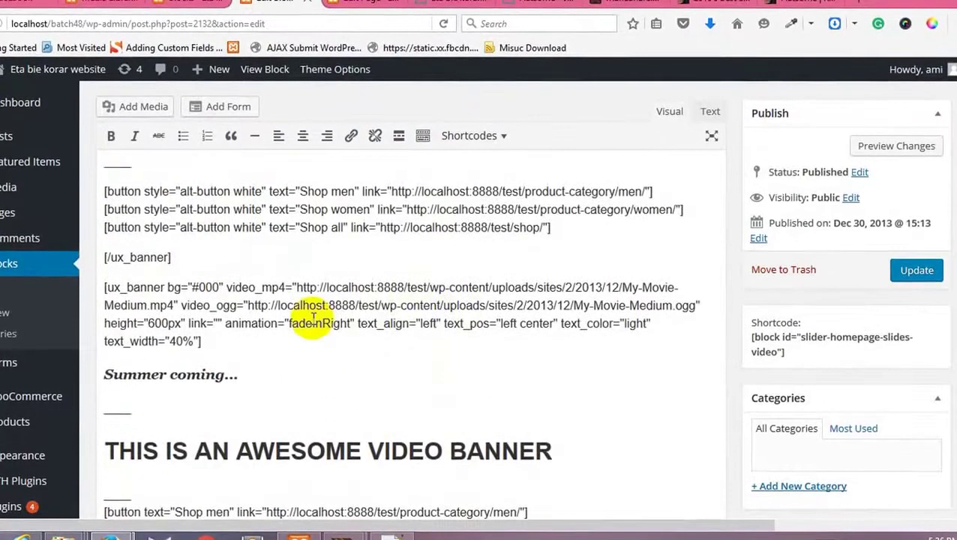
pyautogui.scroll(3, 314, 318)
pyautogui.scroll(-3, 305, 349)
pyautogui.scroll(7, 310, 342)
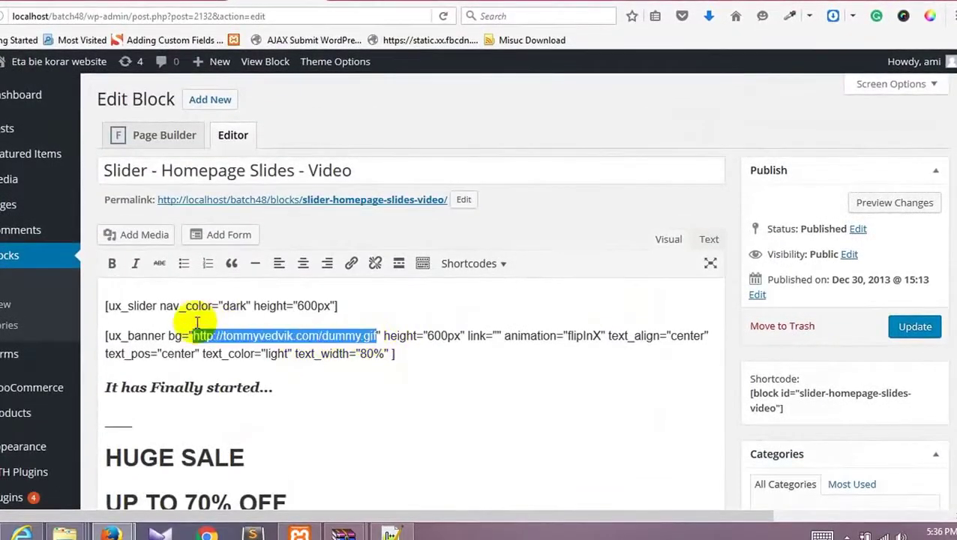
pyautogui.scroll(-8, 225, 331)
pyautogui.scroll(5, 255, 341)
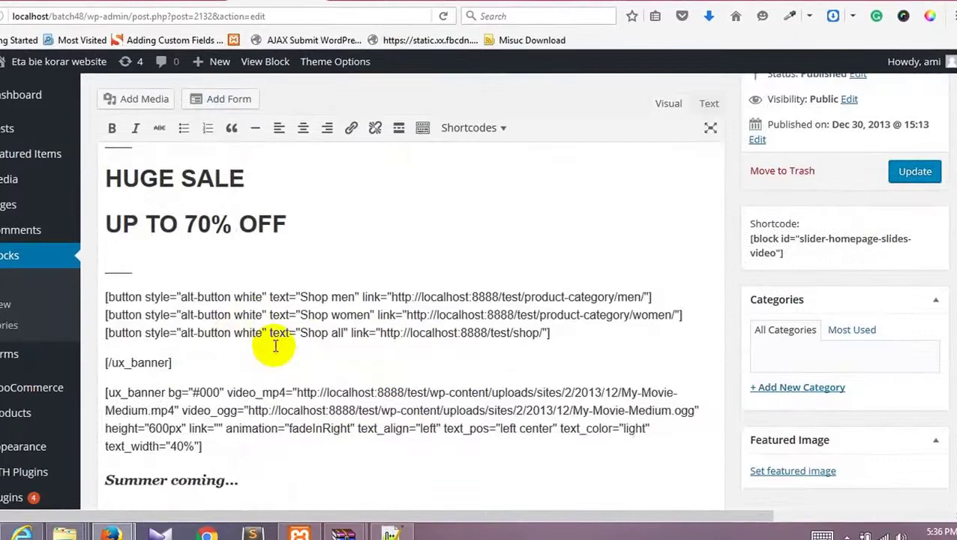
pyautogui.scroll(3, 311, 334)
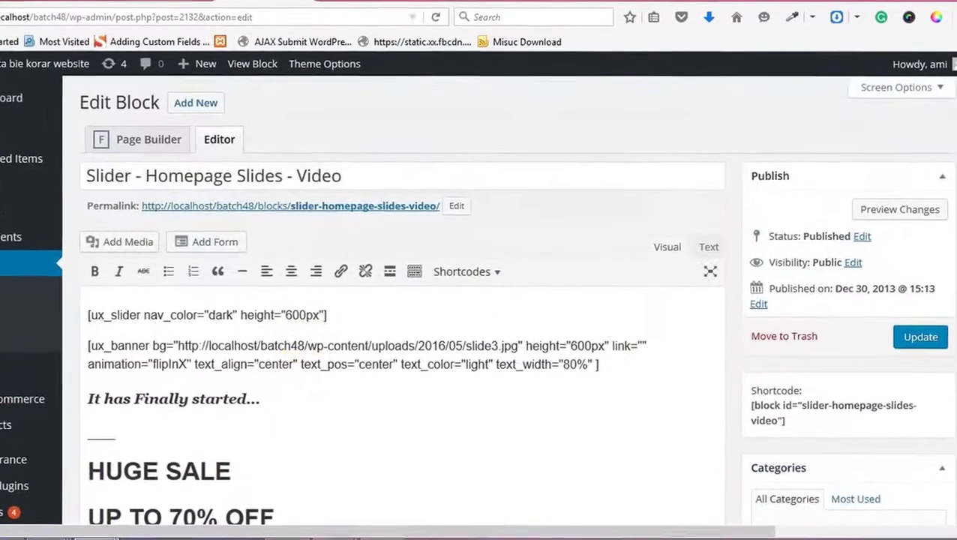
pyautogui.hotkey('alt', 'Left')
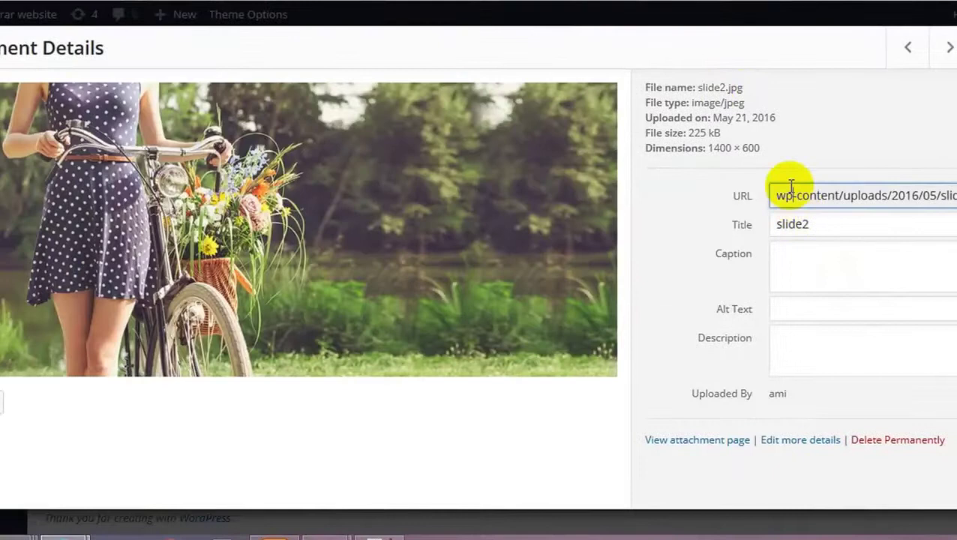
# Step: Paste slide2.jpg's URL over the Easy to customize banner's dummy.gif and update the block
pyautogui.click(789, 192)
pyautogui.hotkey('ctrl', 'c')
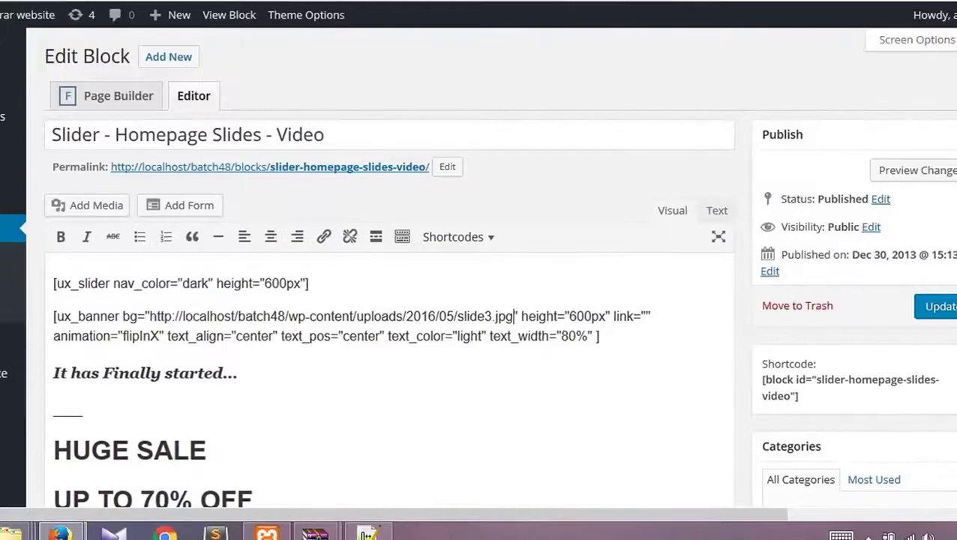
pyautogui.scroll(-5, 292, 360)
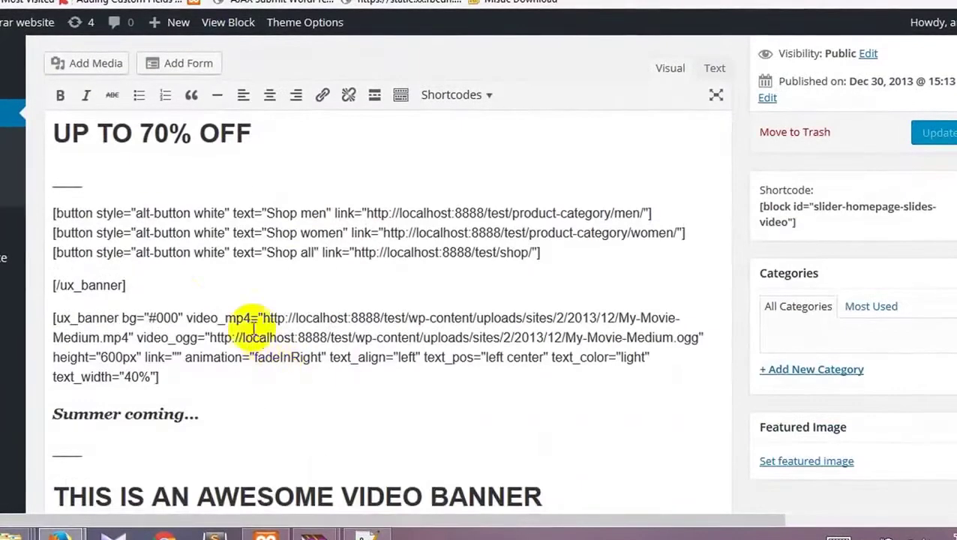
pyautogui.scroll(-5, 229, 311)
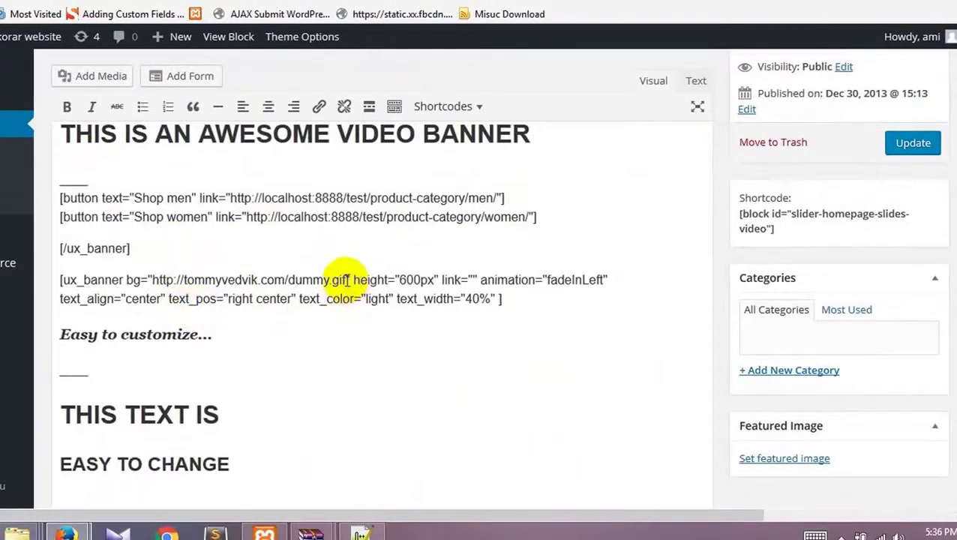
pyautogui.moveTo(348, 280); pyautogui.dragTo(165, 275)
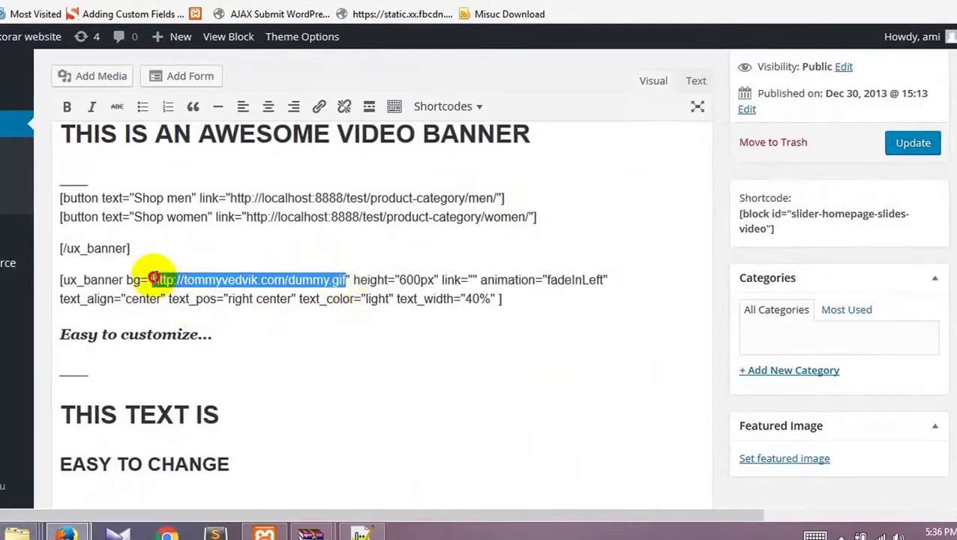
pyautogui.hotkey('ctrl', 'v')
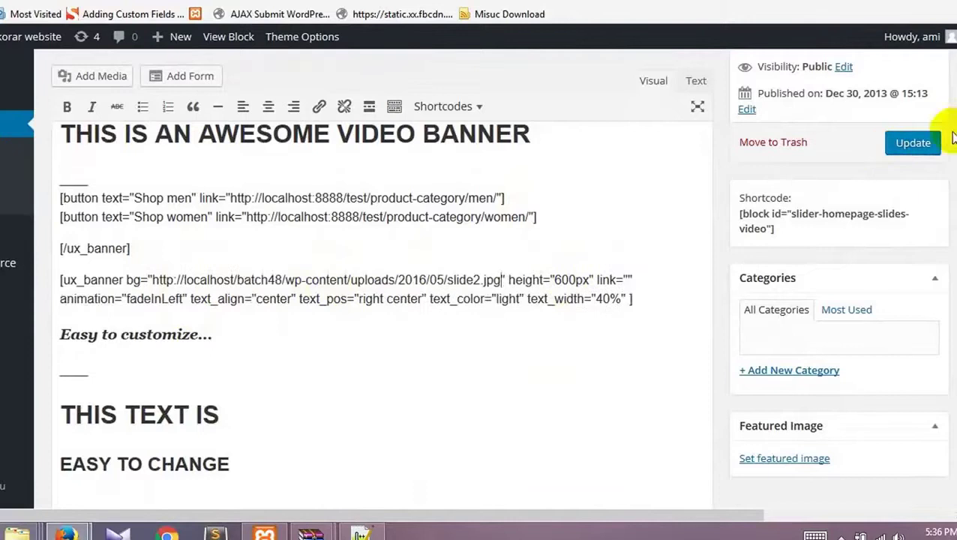
pyautogui.click(913, 145)
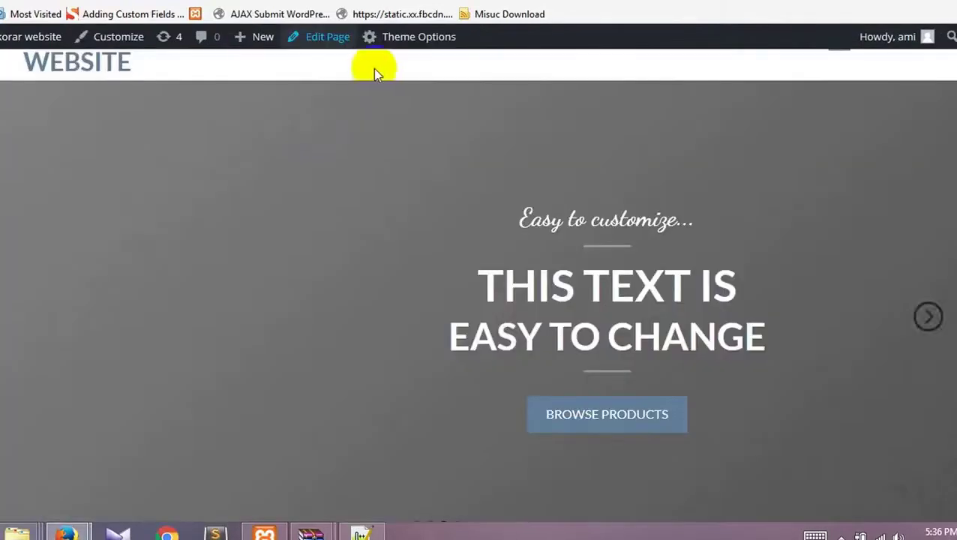
# Step: Reload the live homepage to confirm the slider's new photo, then return to the slider block editor
pyautogui.rightClick(372, 68)
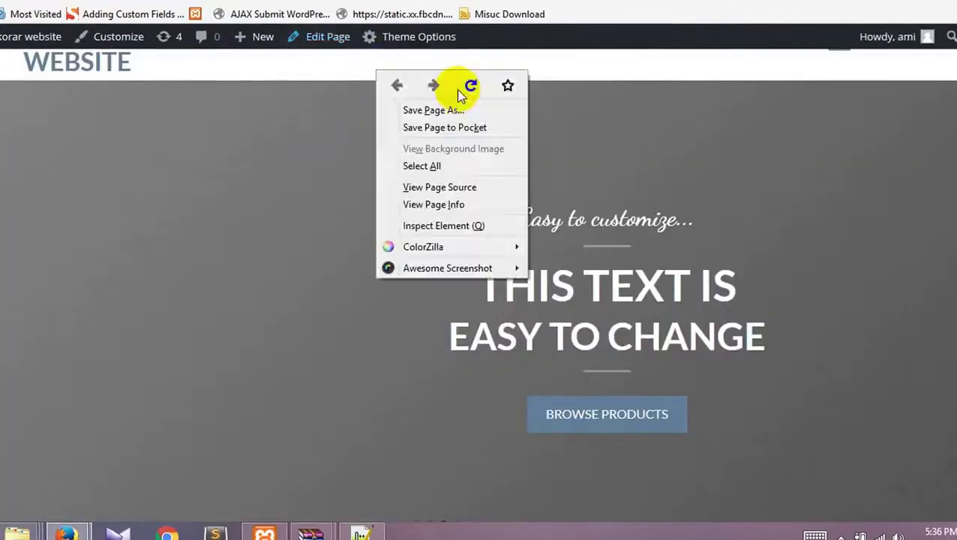
pyautogui.click(465, 87)
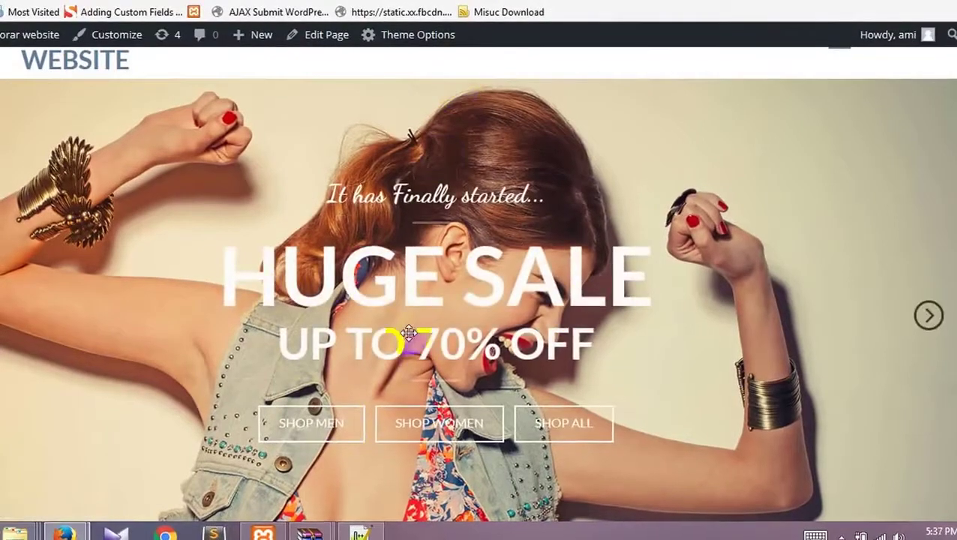
pyautogui.hotkey('ctrl', 'Tab')
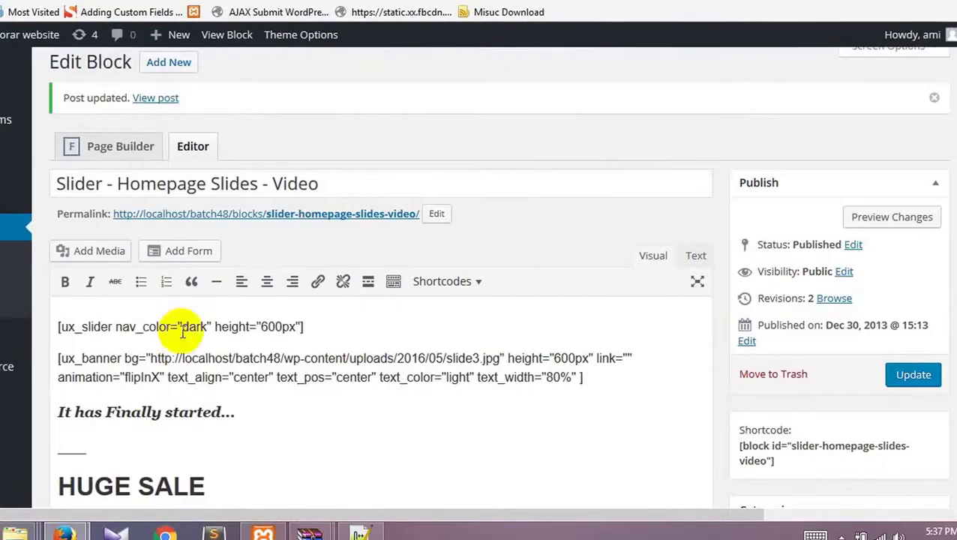
# Step: Highlight the slider's HUGE SALE and UP TO 70% OFF heading texts
pyautogui.scroll(-3, 182, 332)
pyautogui.moveTo(114, 224); pyautogui.dragTo(52, 229)
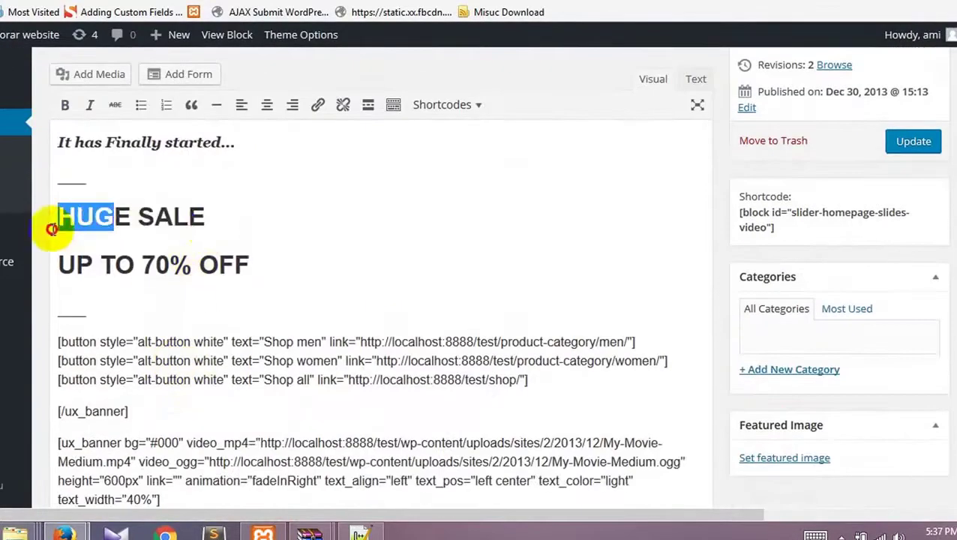
pyautogui.moveTo(222, 216); pyautogui.dragTo(58, 218)
pyautogui.moveTo(252, 267); pyautogui.dragTo(60, 267)
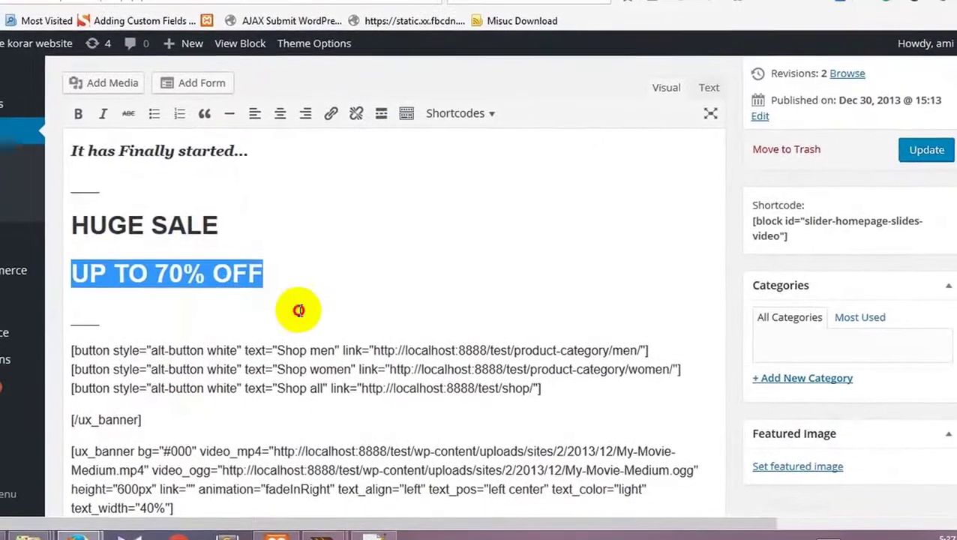
pyautogui.click(298, 310)
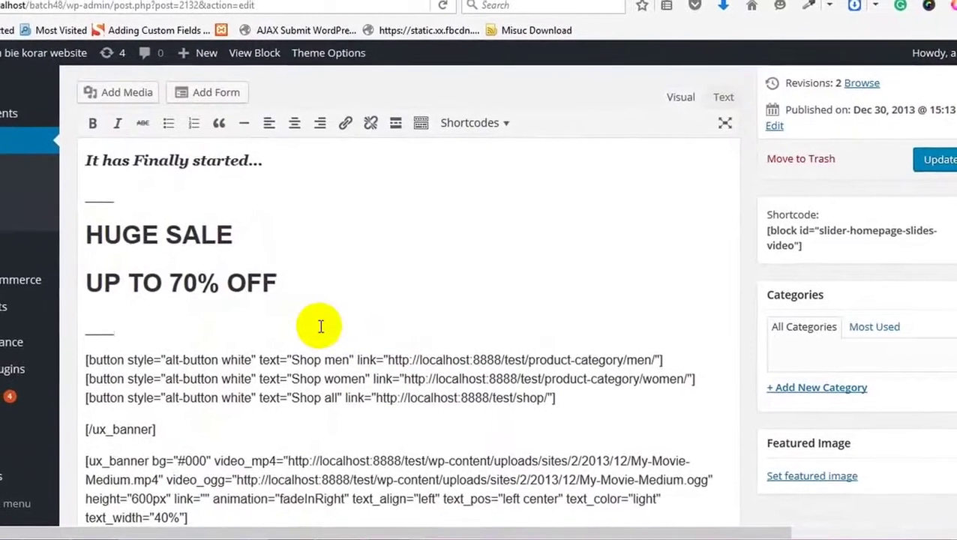
# Step: Start a new block with Add New from the top of the editor
pyautogui.scroll(5, 242, 333)
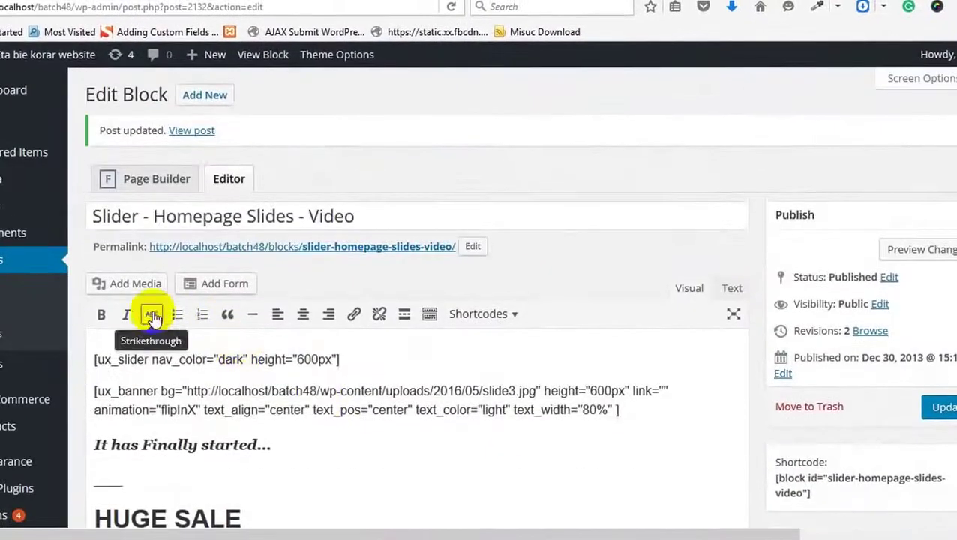
pyautogui.scroll(-5, 312, 417)
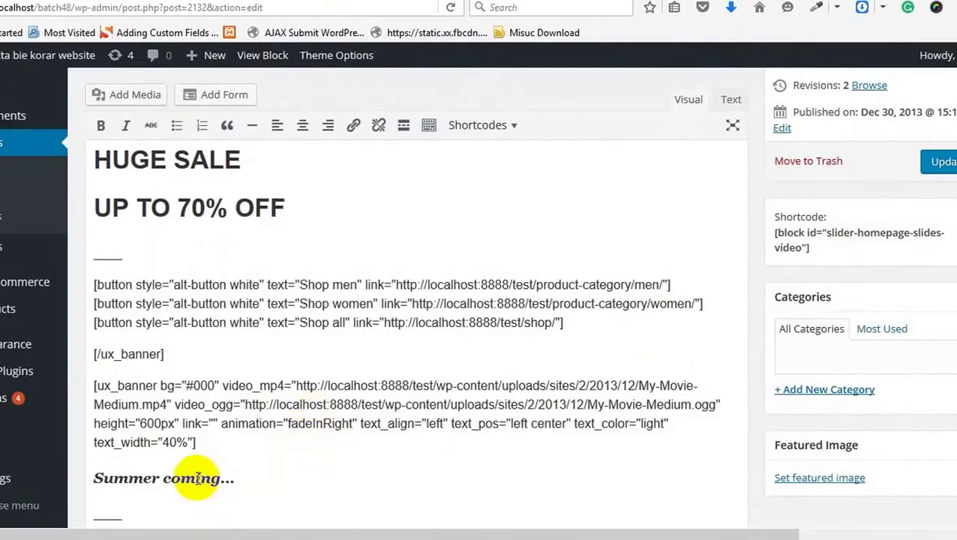
pyautogui.scroll(2, 194, 196)
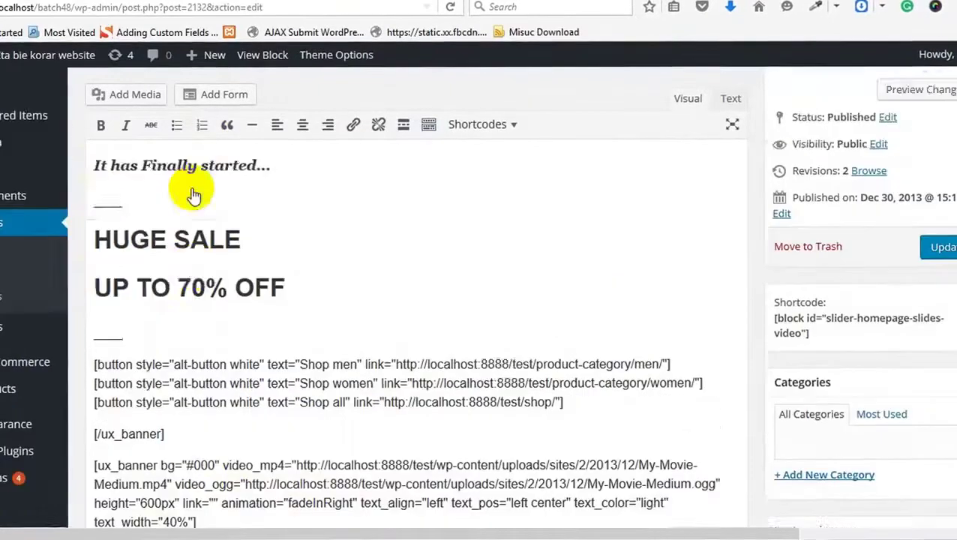
pyautogui.scroll(4, 194, 196)
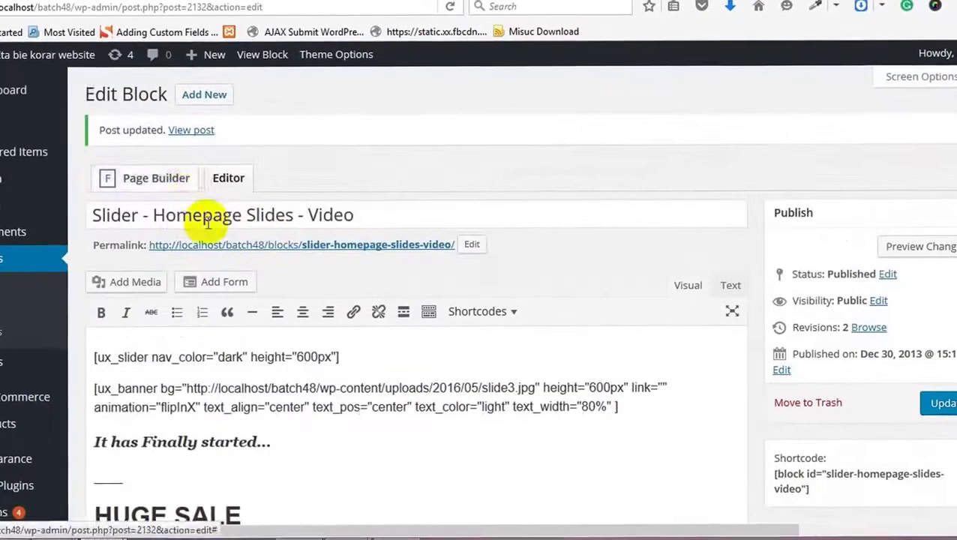
pyautogui.click(190, 94)
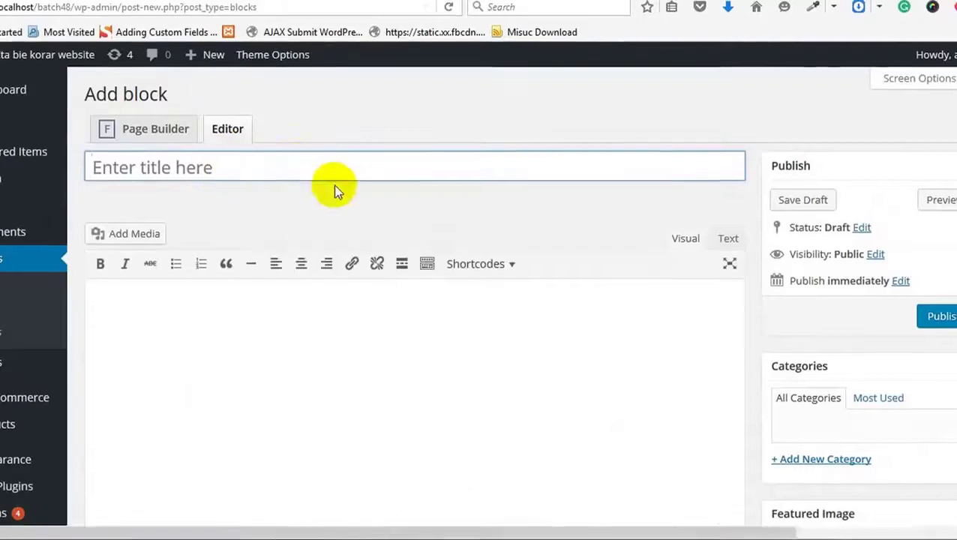
# Step: Put the caret in the new block's content and bring up the Shortcodes dropdown list
pyautogui.scroll(-4, 350, 202)
pyautogui.scroll(4, 241, 235)
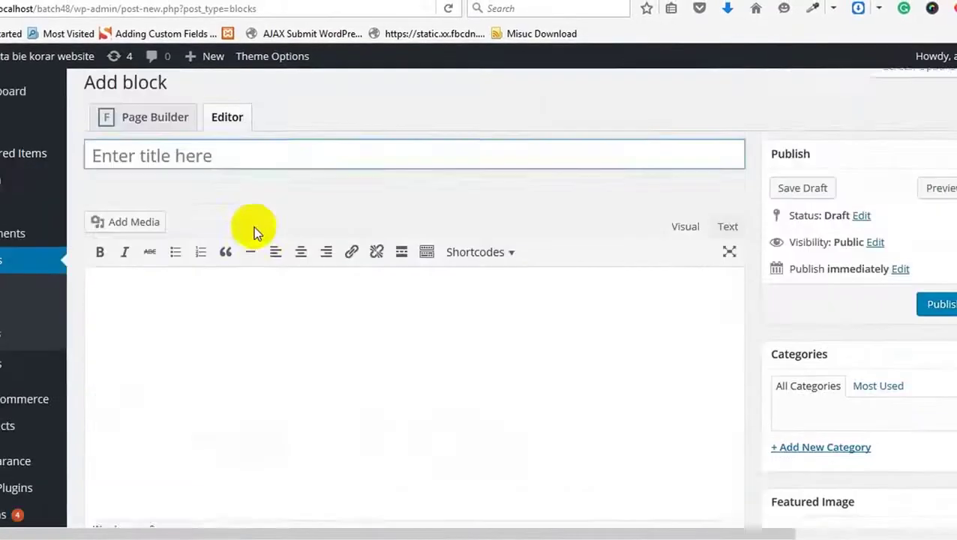
pyautogui.click(256, 315)
pyautogui.click(485, 270)
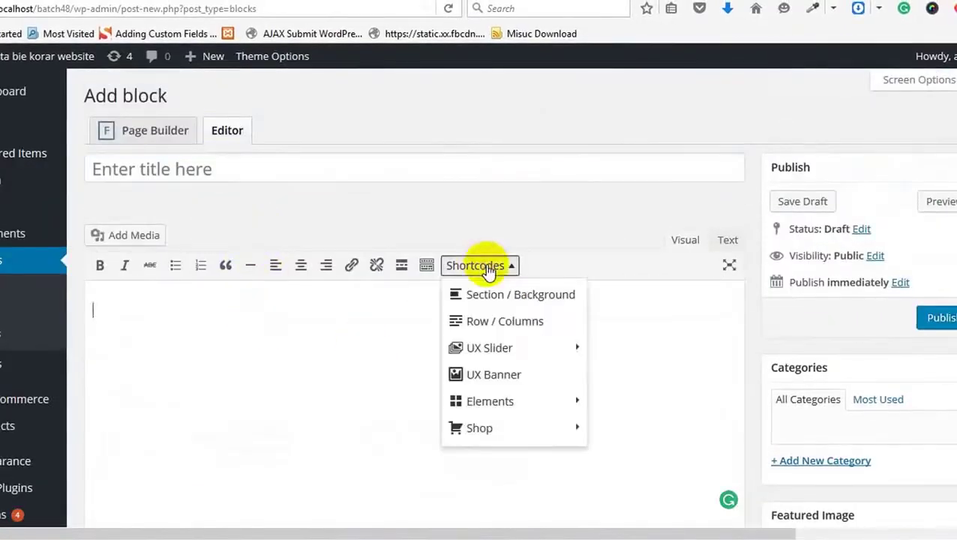
pyautogui.click(489, 225)
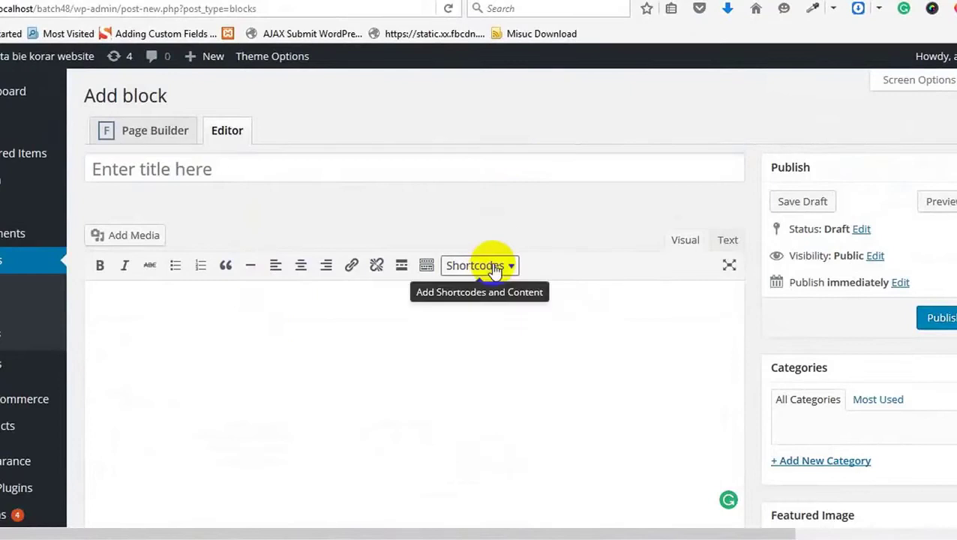
pyautogui.click(493, 269)
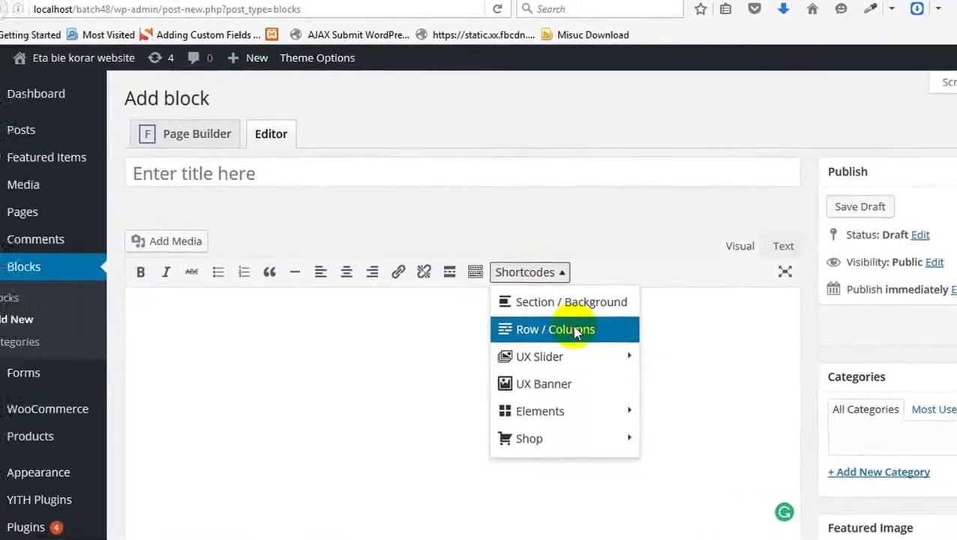
# Step: Insert a 1/3|1/3|1/3 Row/Columns shortcode with Bounce In Up animation, Blur hover, Default style and Text content
pyautogui.click(509, 330)
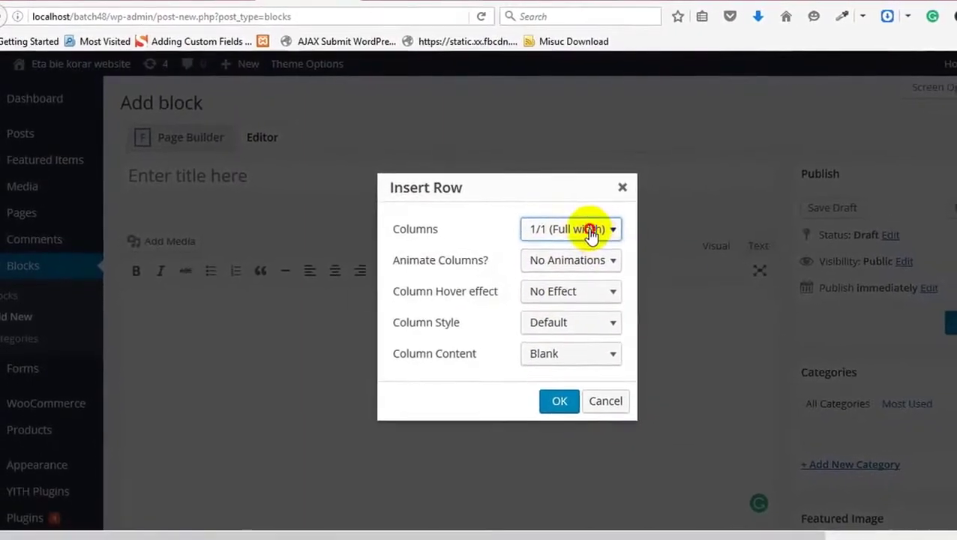
pyautogui.click(598, 236)
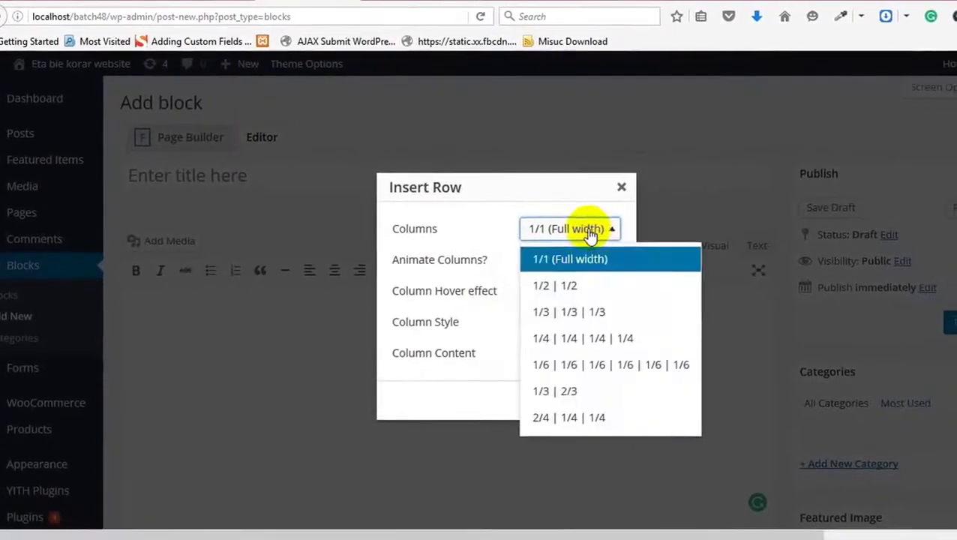
pyautogui.click(588, 317)
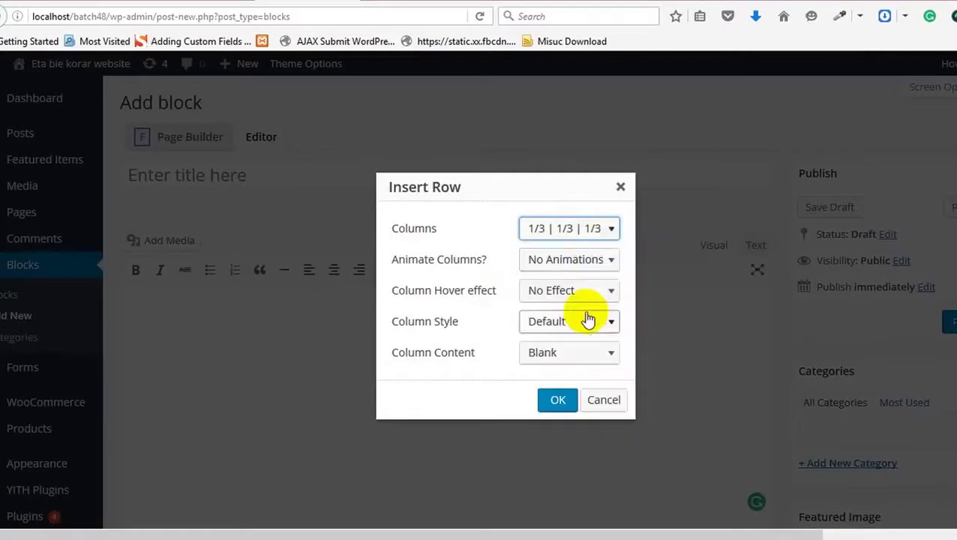
pyautogui.click(596, 266)
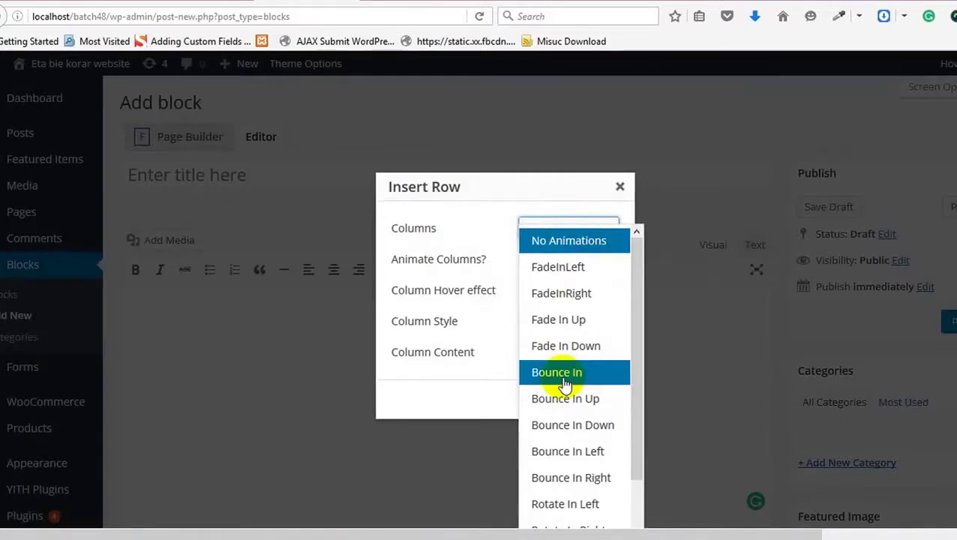
pyautogui.click(567, 398)
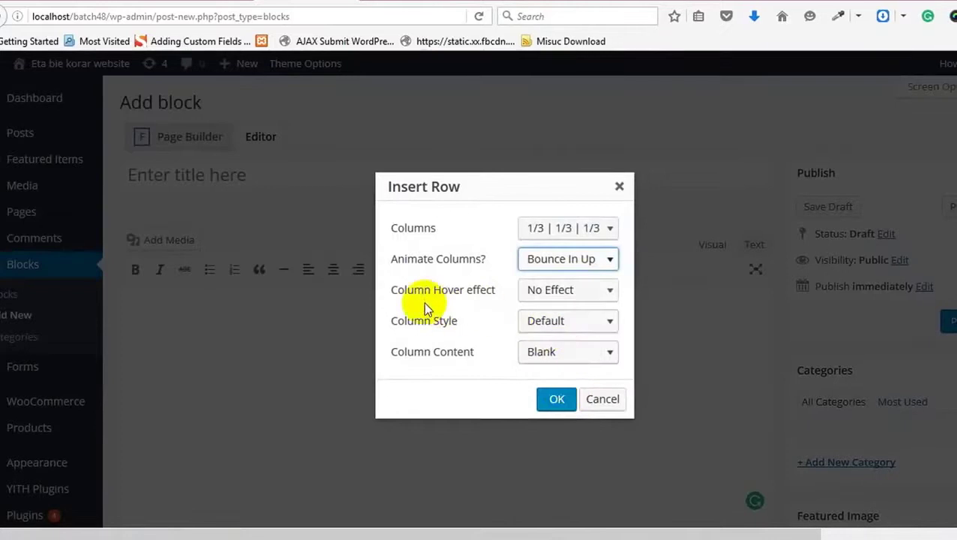
pyautogui.click(600, 290)
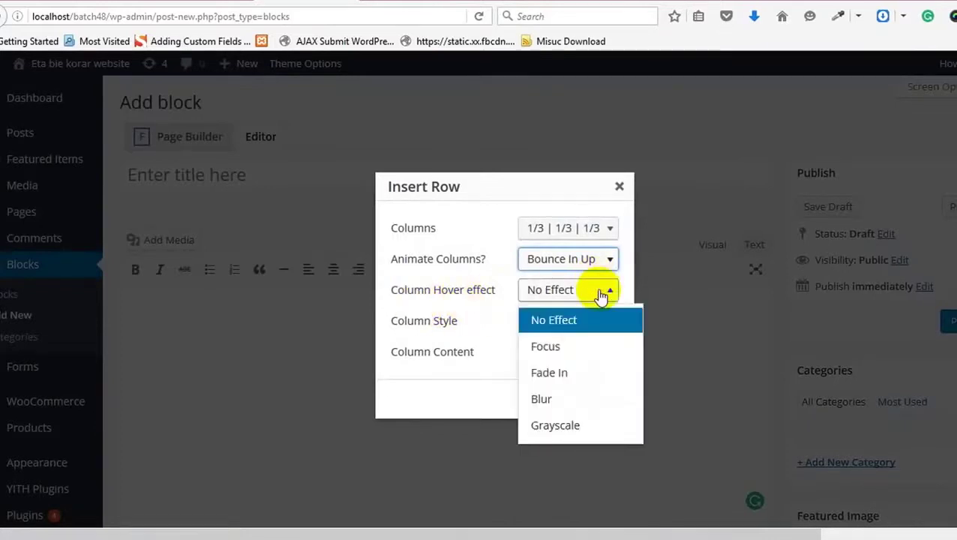
pyautogui.click(564, 402)
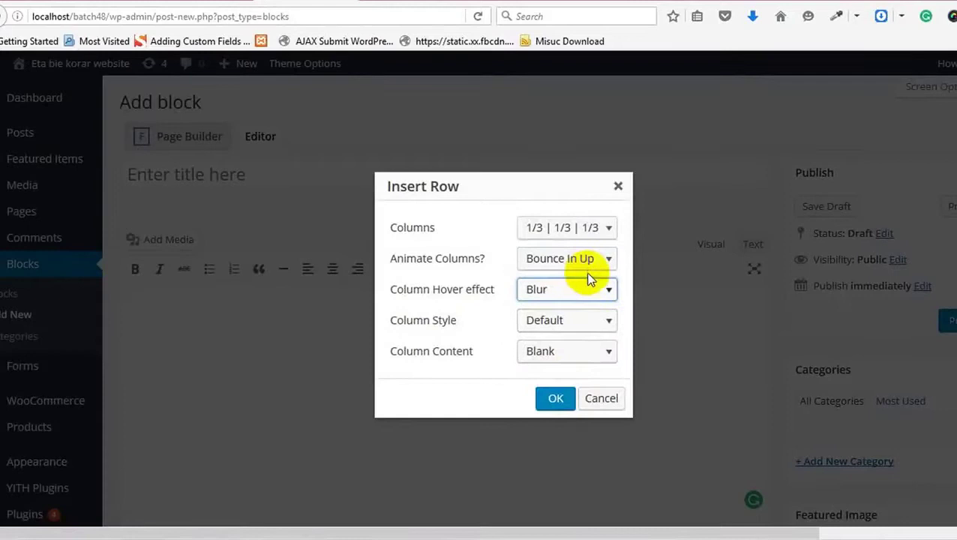
pyautogui.click(601, 324)
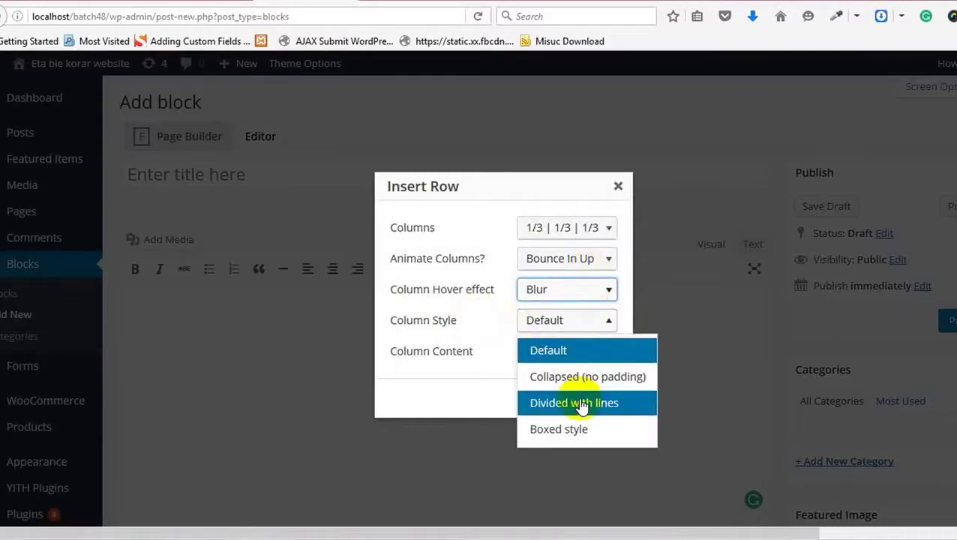
pyautogui.click(484, 358)
pyautogui.click(576, 354)
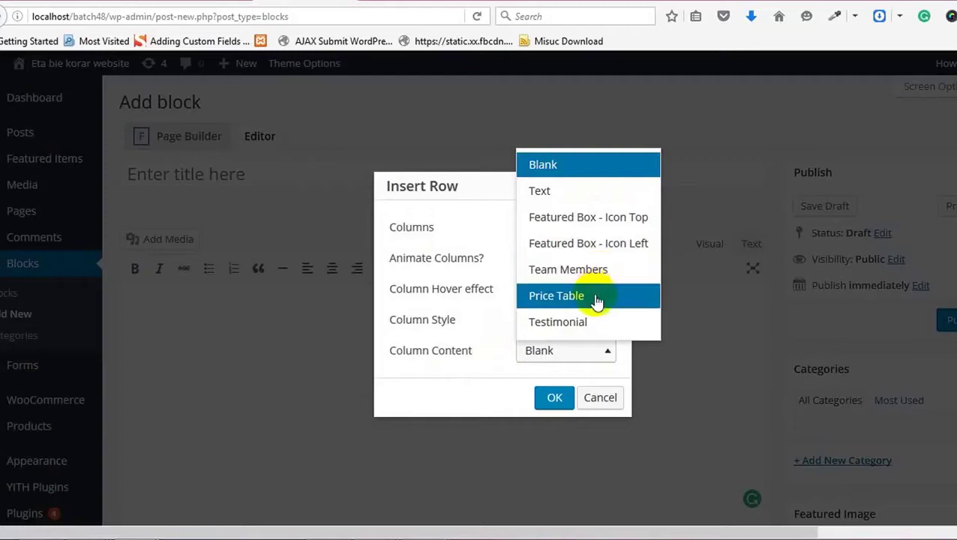
pyautogui.click(570, 193)
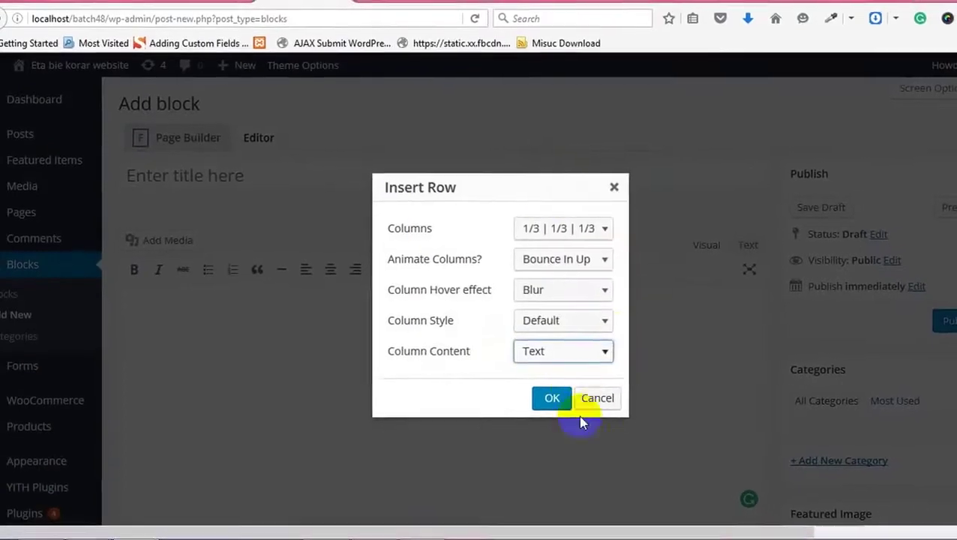
pyautogui.click(554, 398)
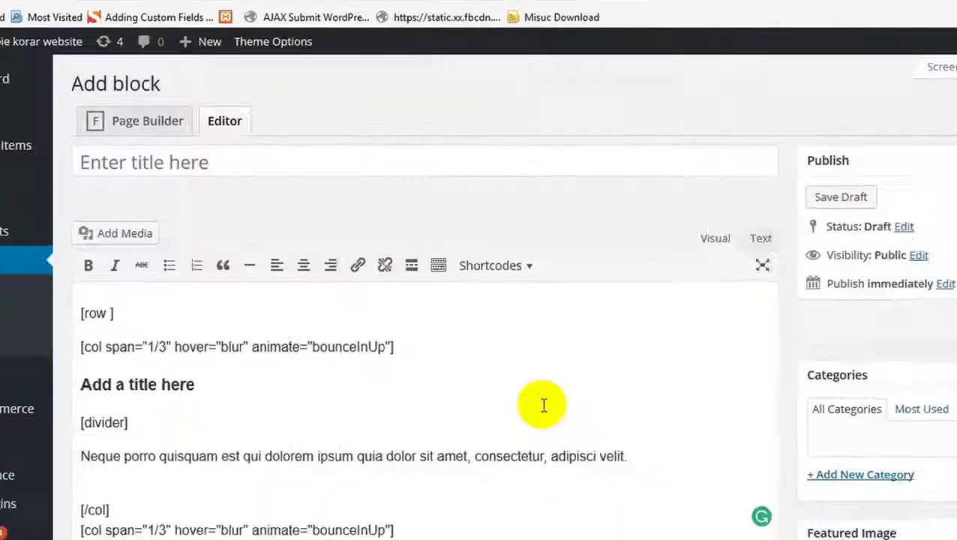
# Step: Retitle the first column's 'Add a title here' heading to Web Design
pyautogui.scroll(-5, 541, 405)
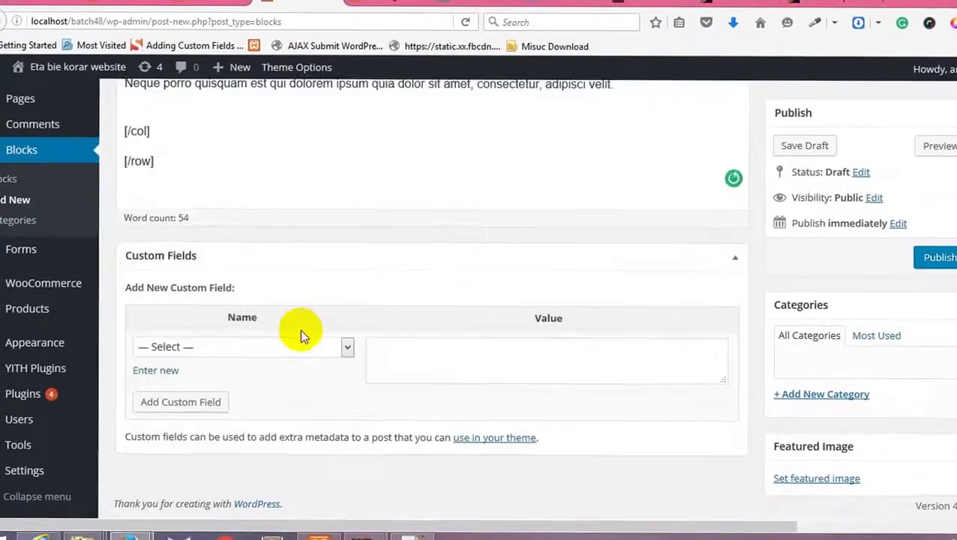
pyautogui.scroll(10, 300, 330)
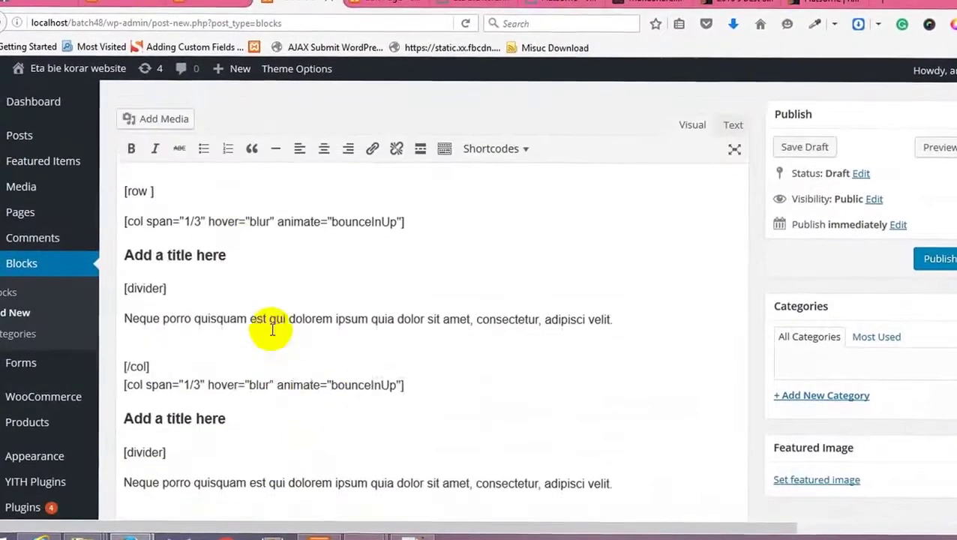
pyautogui.moveTo(233, 373); pyautogui.dragTo(122, 371)
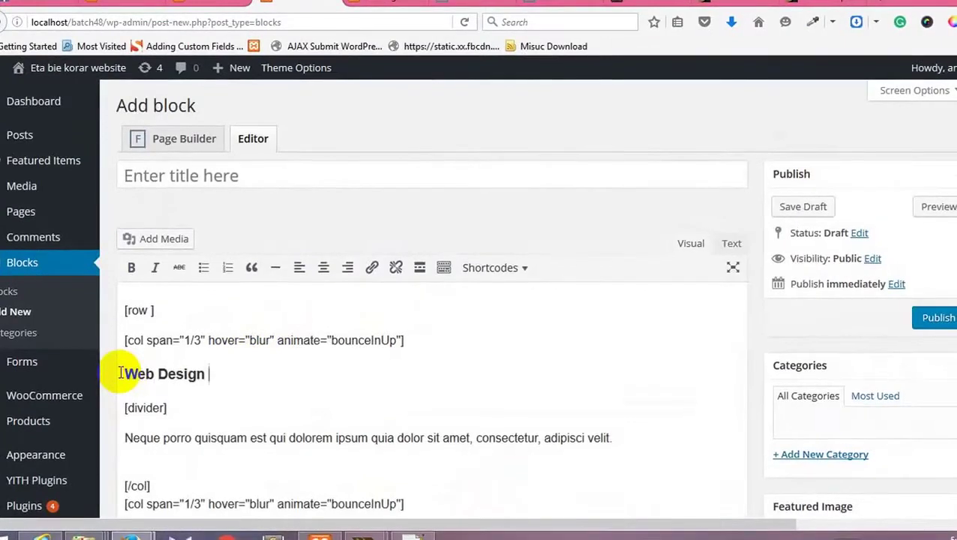
pyautogui.scroll(-3, 135, 360)
pyautogui.moveTo(228, 281); pyautogui.dragTo(75, 282)
pyautogui.write('W')
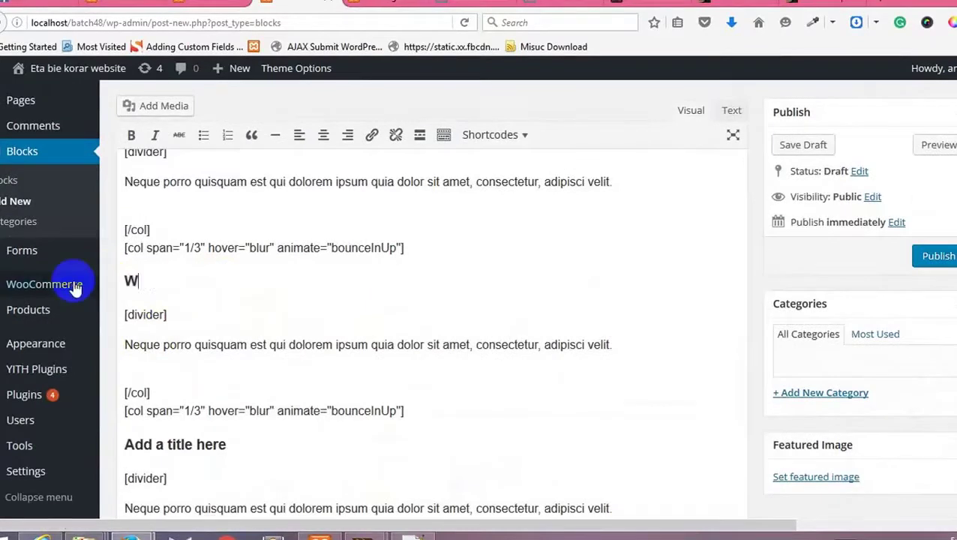
pyautogui.write('eb Developemnt')
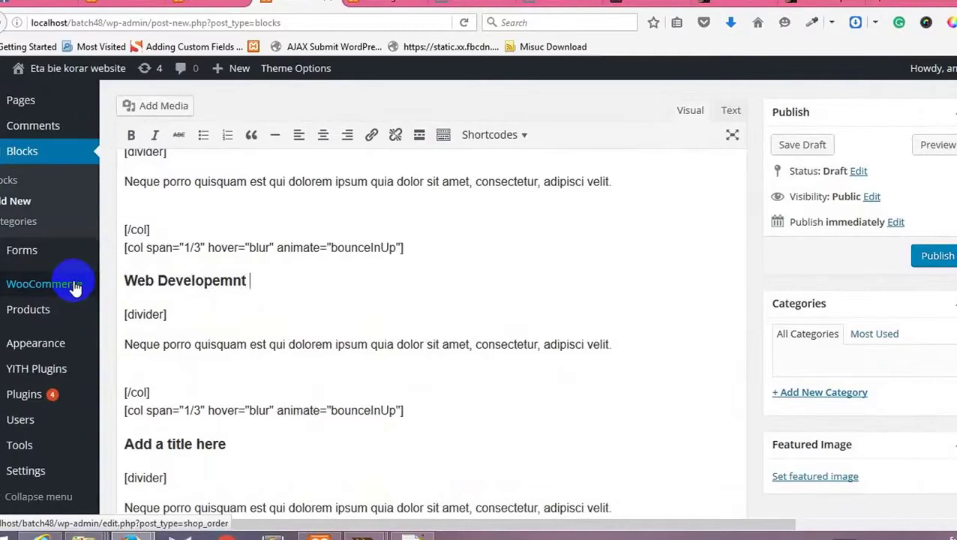
# Step: Replace the third column's placeholder heading with new title text
pyautogui.moveTo(225, 444); pyautogui.dragTo(120, 444)
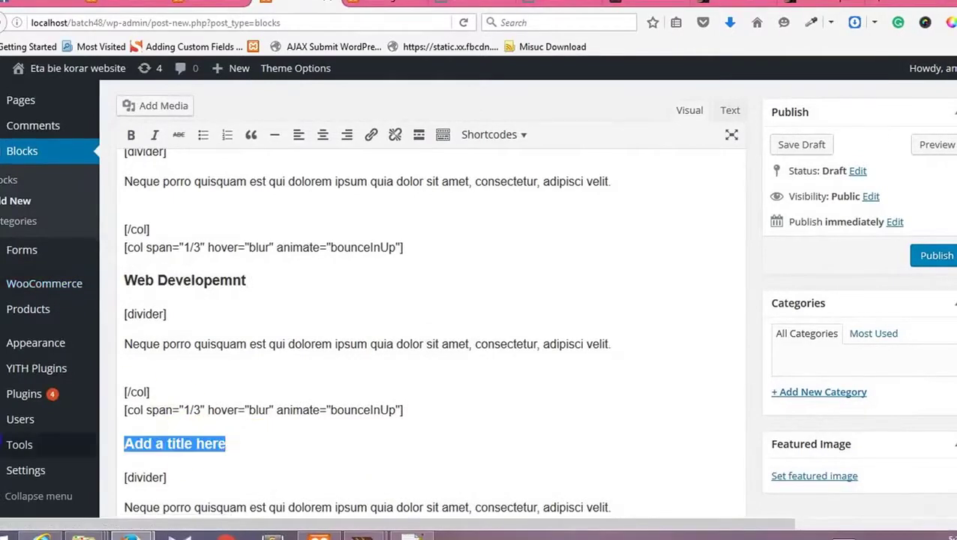
pyautogui.moveTo(20, 445)
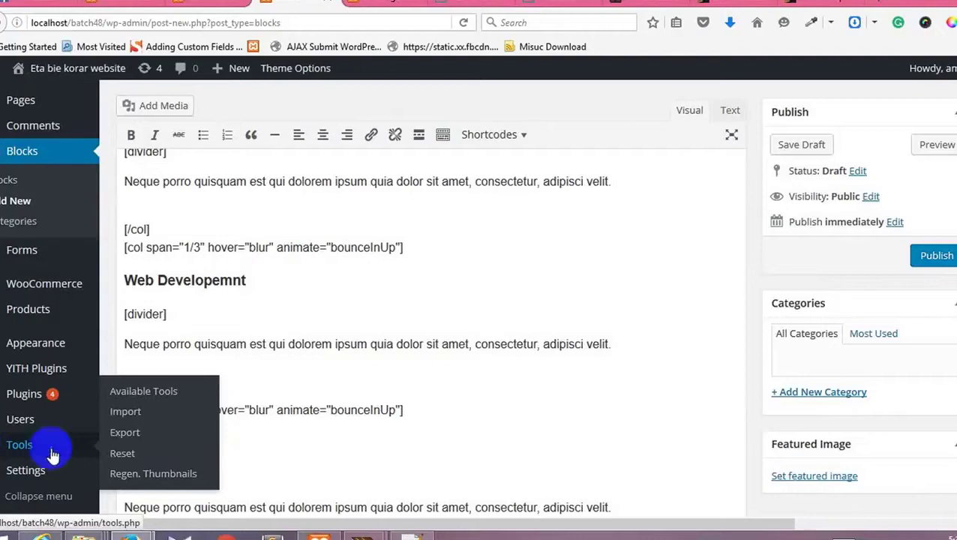
pyautogui.write('Searc')
pyautogui.moveTo(177, 442); pyautogui.dragTo(27, 444)
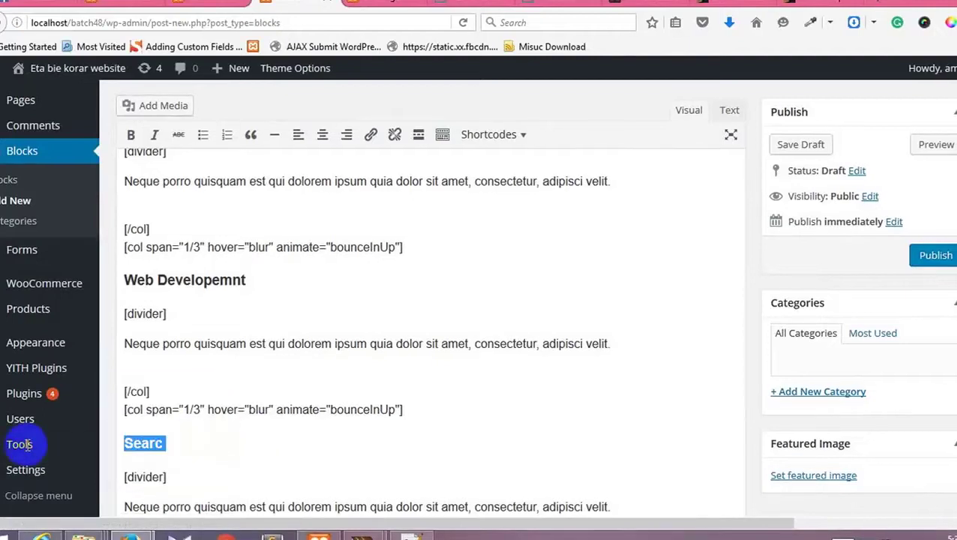
pyautogui.write('We')
pyautogui.moveTo(28, 450)
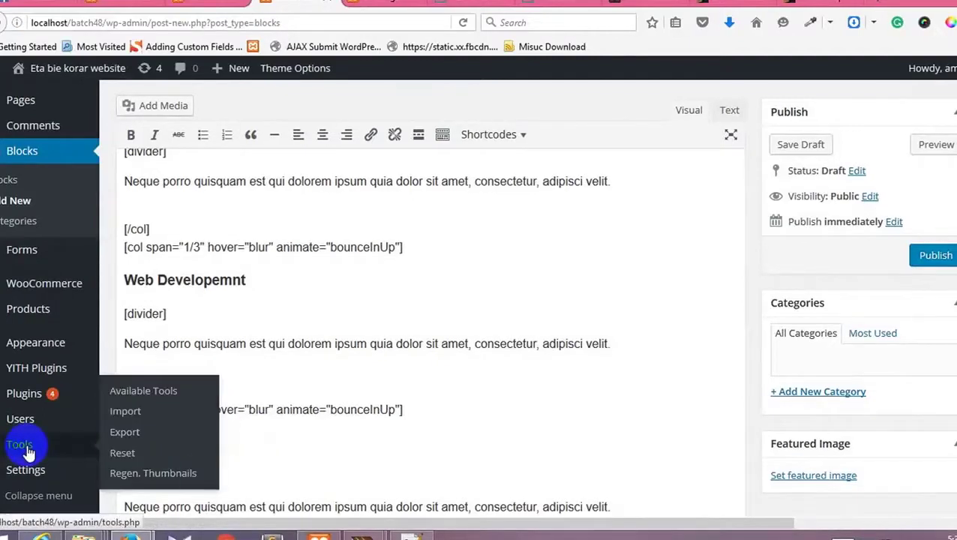
pyautogui.click(268, 446)
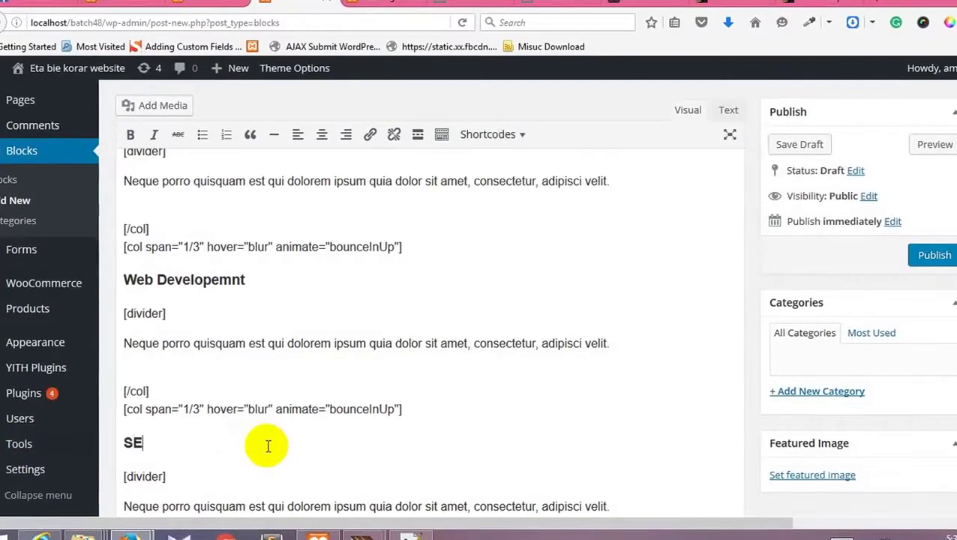
# Step: Select the first column's placeholder paragraph
pyautogui.scroll(-3, 259, 397)
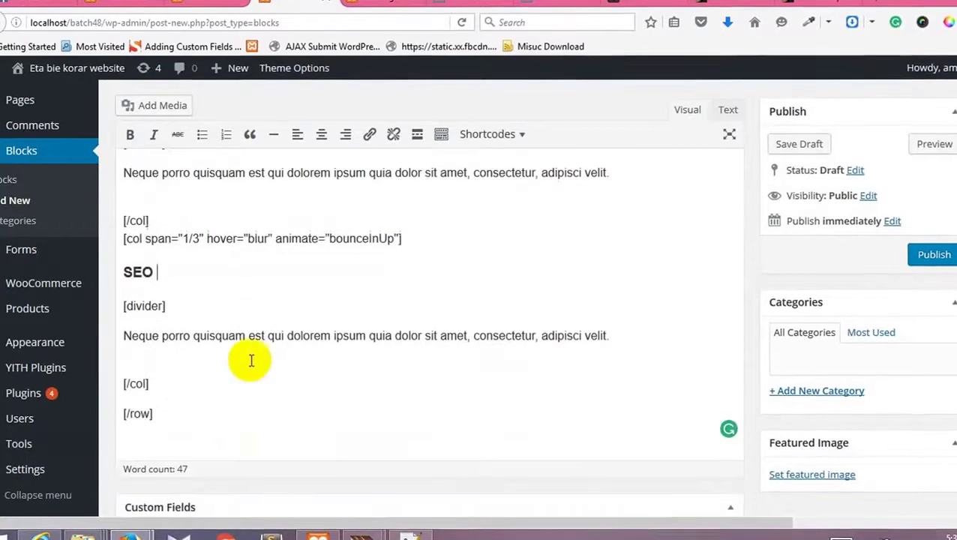
pyautogui.scroll(10, 260, 305)
pyautogui.click(127, 433)
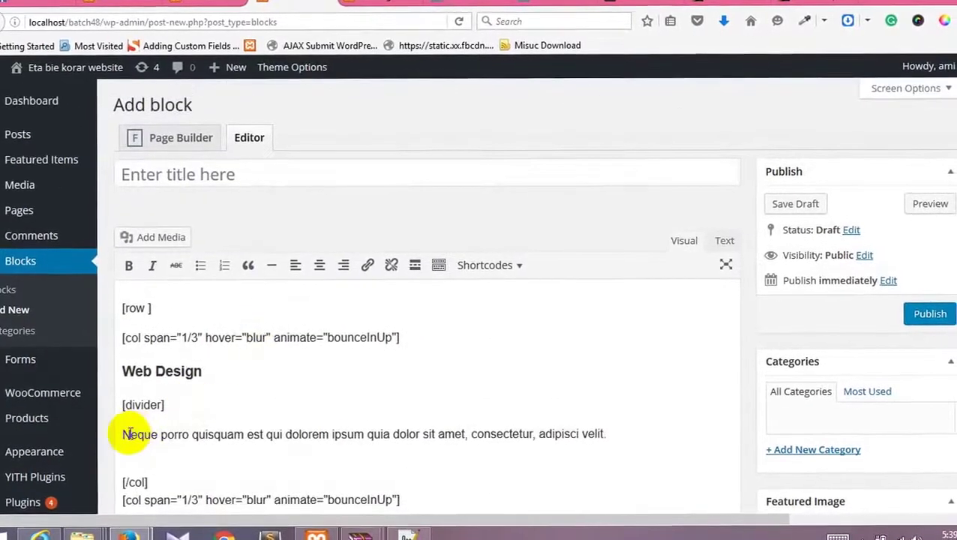
pyautogui.moveTo(171, 432); pyautogui.dragTo(628, 440)
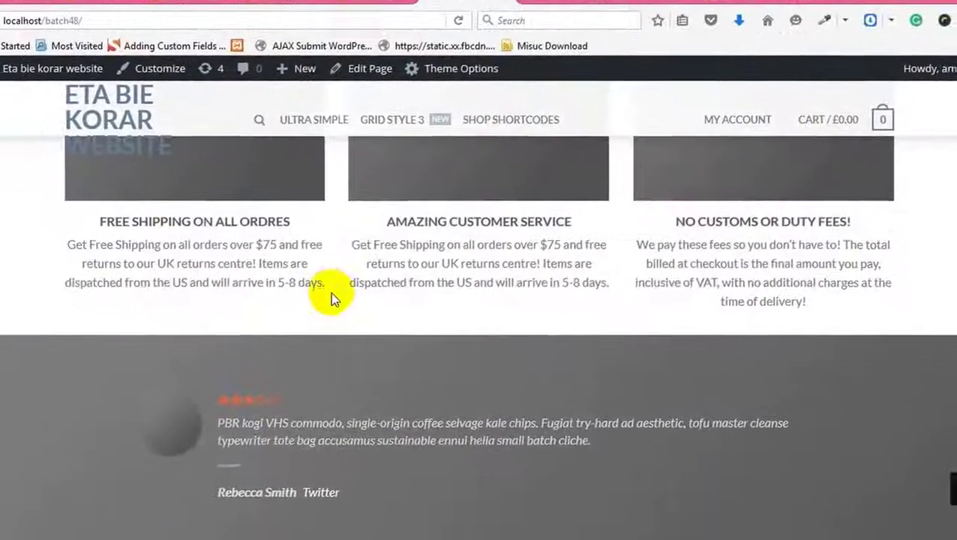
# Step: Select the 'Get Free Shipping on all orders over $75' paragraph to copy it
pyautogui.moveTo(354, 317); pyautogui.dragTo(218, 300)
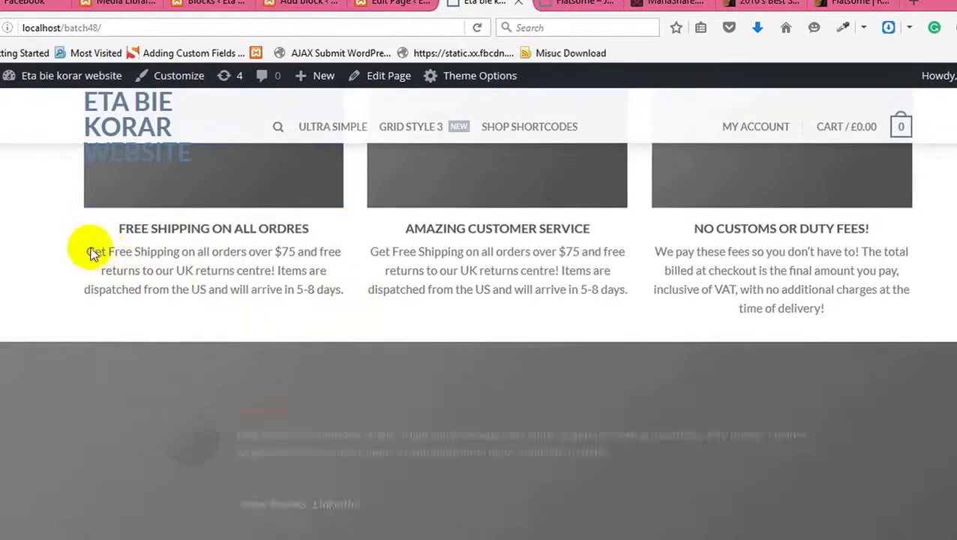
pyautogui.click(87, 253)
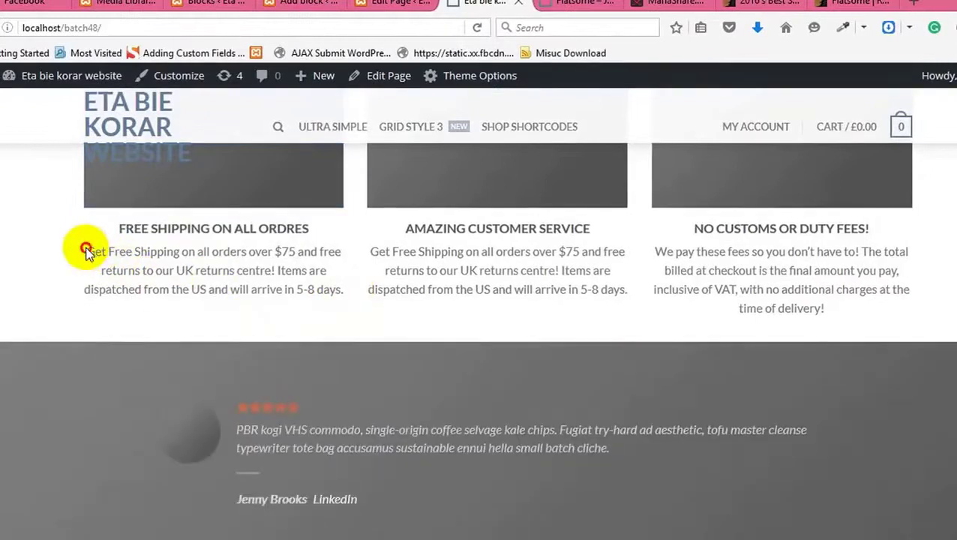
pyautogui.moveTo(95, 250); pyautogui.dragTo(348, 293)
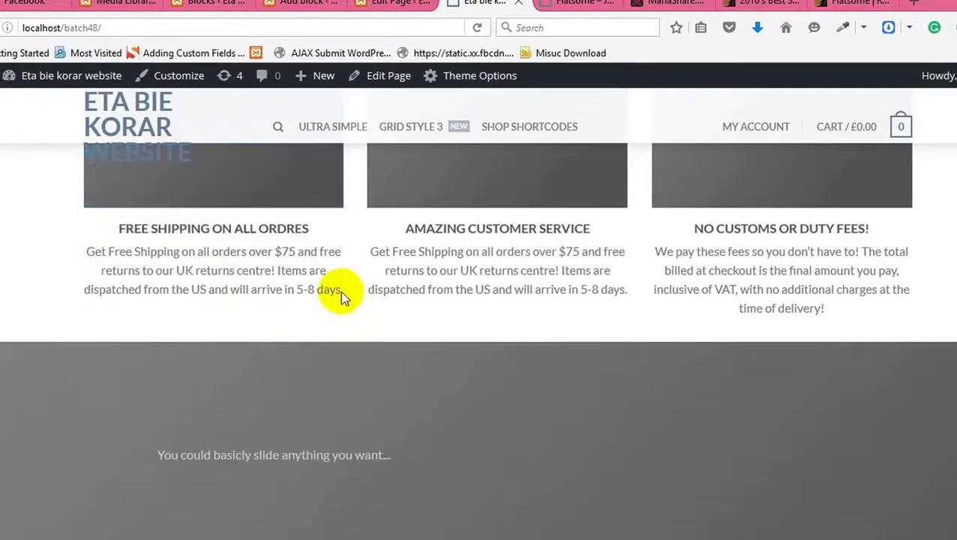
pyautogui.moveTo(340, 290); pyautogui.dragTo(88, 253)
pyautogui.hotkey('ctrl', 'c')
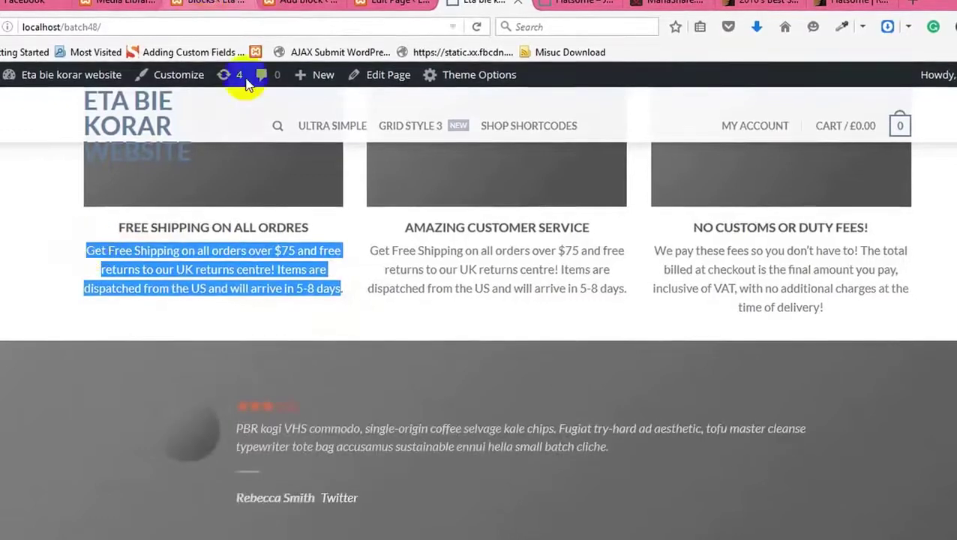
pyautogui.click(239, 2)
# Step: Paste the free-shipping text over the Web Design column's placeholder paragraph
pyautogui.hotkey('ctrl', 'Tab')
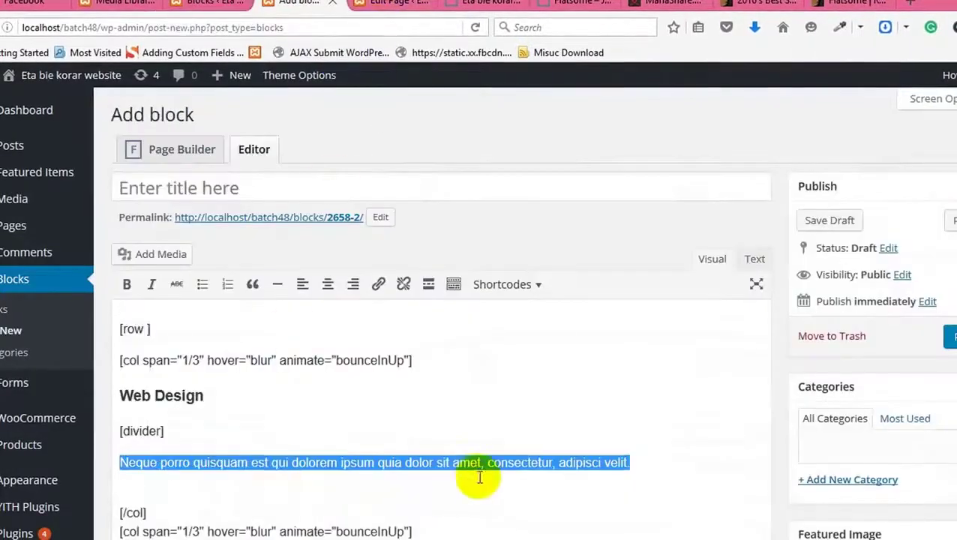
pyautogui.hotkey('ctrl', 'v')
pyautogui.moveTo(306, 465); pyautogui.dragTo(120, 450)
pyautogui.hotkey('ctrl', 'c')
pyautogui.press('BackSpace')
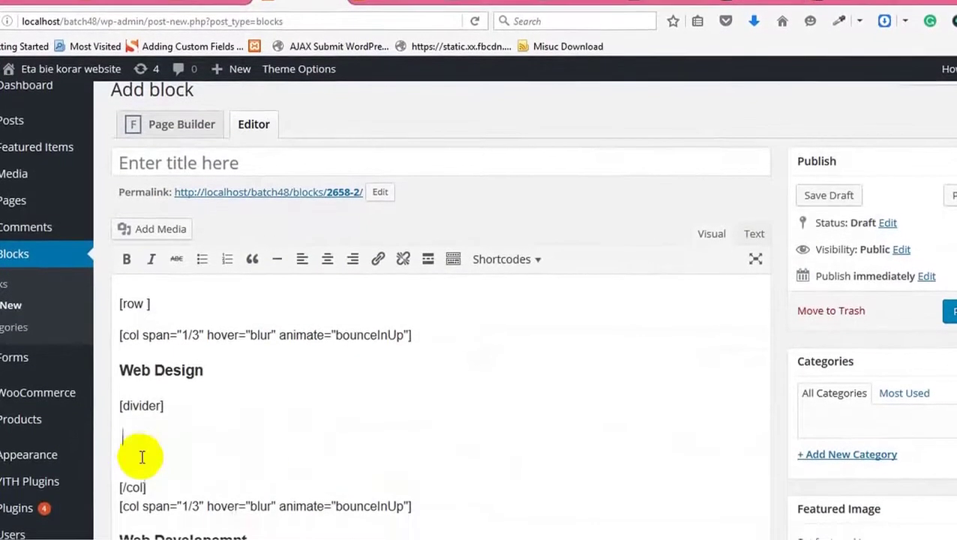
pyautogui.hotkey('ctrl', 'v')
pyautogui.hotkey('ctrl', 'v')
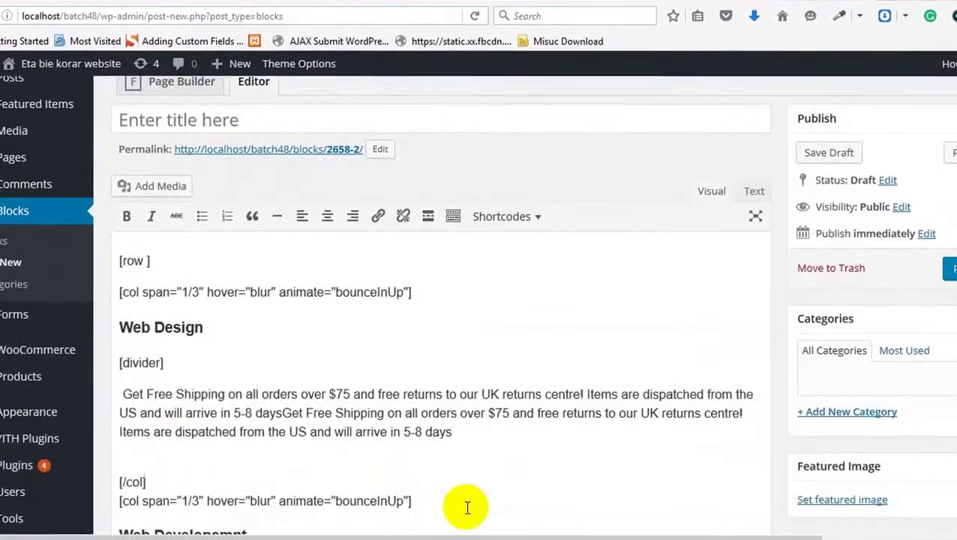
# Step: Paste the free-shipping text over the Neque porro lines in the Web Developemnt and SEO columns
pyautogui.scroll(-3, 442, 510)
pyautogui.moveTo(630, 434); pyautogui.dragTo(60, 433)
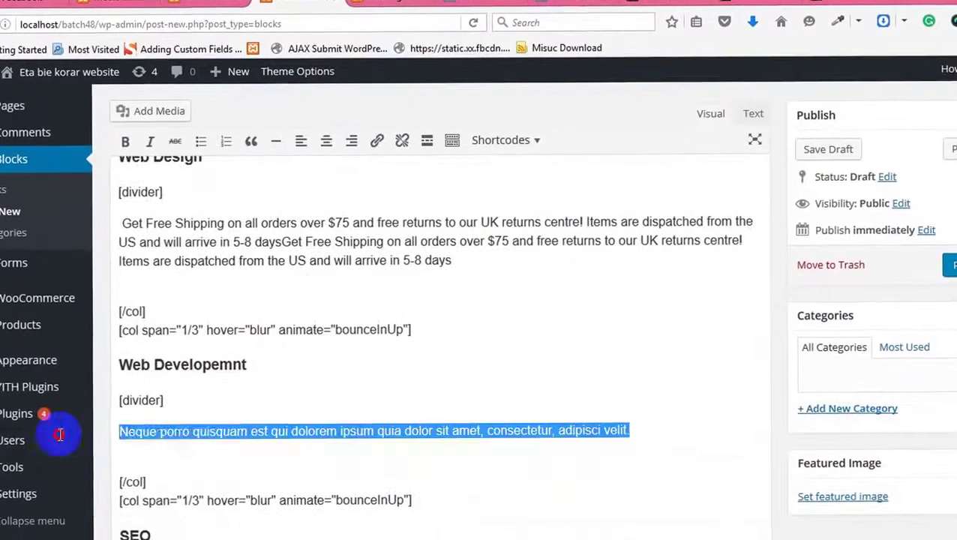
pyautogui.write('Get Free Shipping on all orders over $75 and free returns to our UK returns centre! Items are dispatched from the US and will arrive in 5-8 daysGet Free Shipping on all orders over $75 and free returns to our UK returns centre! Items are dispatched from the US and will arrive in 5-8 days')
pyautogui.moveTo(60, 449)
pyautogui.scroll(-5, 429, 465)
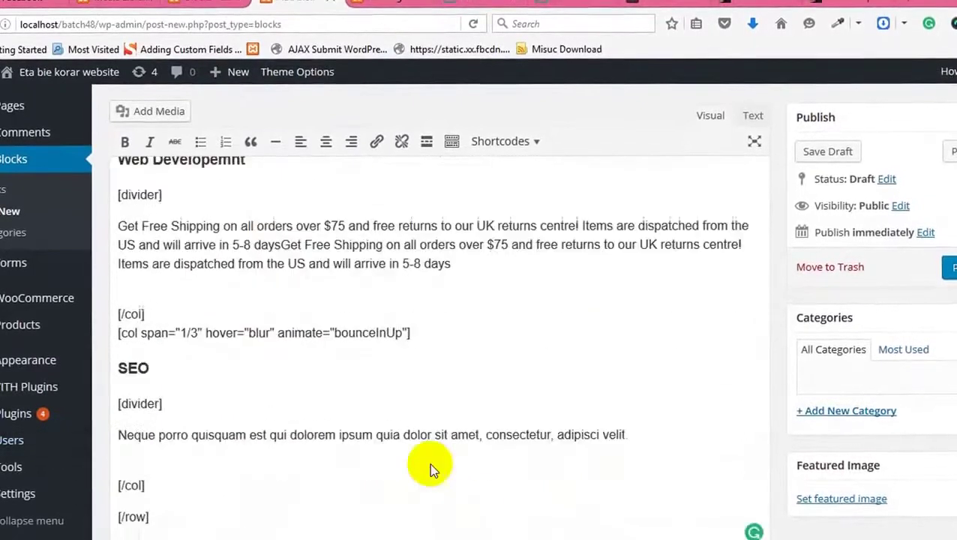
pyautogui.moveTo(651, 341); pyautogui.dragTo(22, 315)
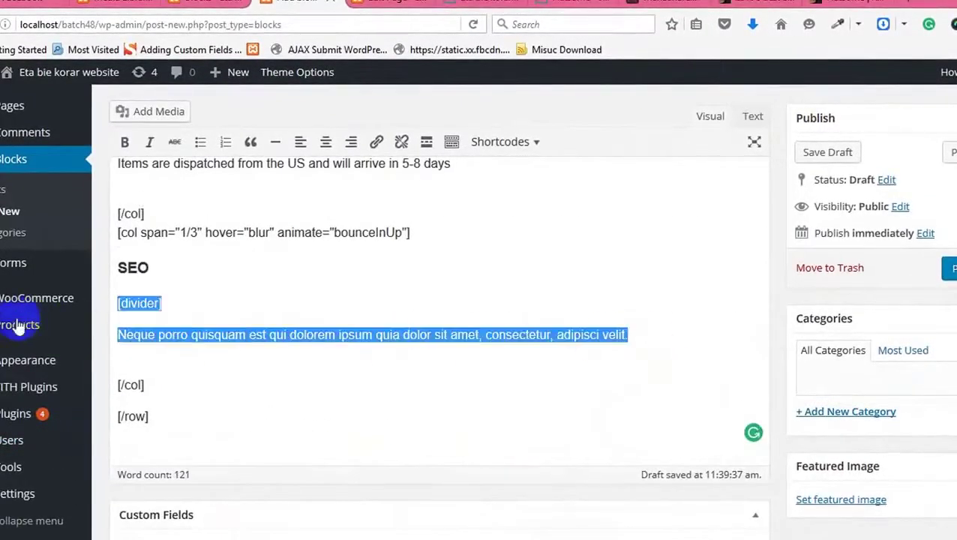
pyautogui.click(280, 362)
pyautogui.moveTo(662, 340); pyautogui.dragTo(98, 325)
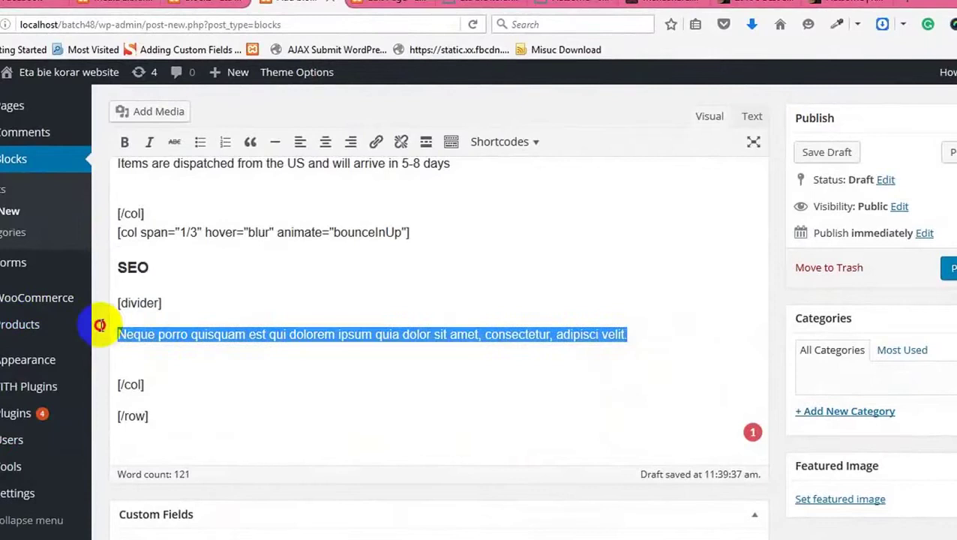
pyautogui.hotkey('ctrl', 'v')
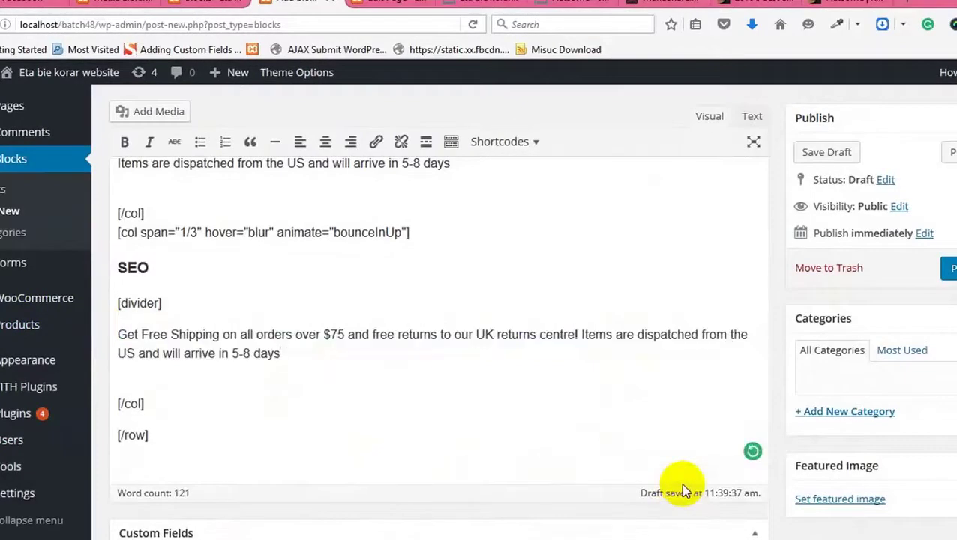
pyautogui.hotkey('ctrl', 'v')
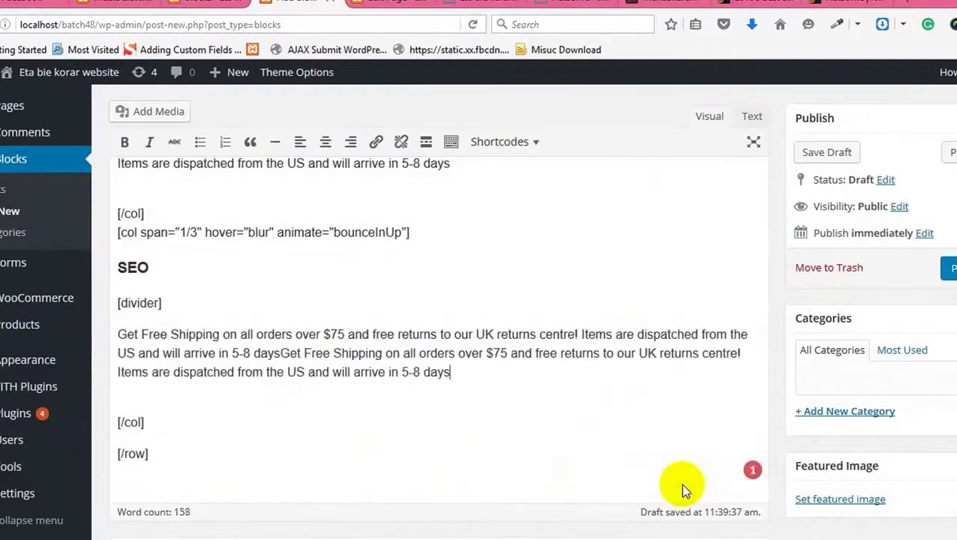
# Step: Publish the new block and copy its [block id="2658-2"] shortcode
pyautogui.click(950, 268)
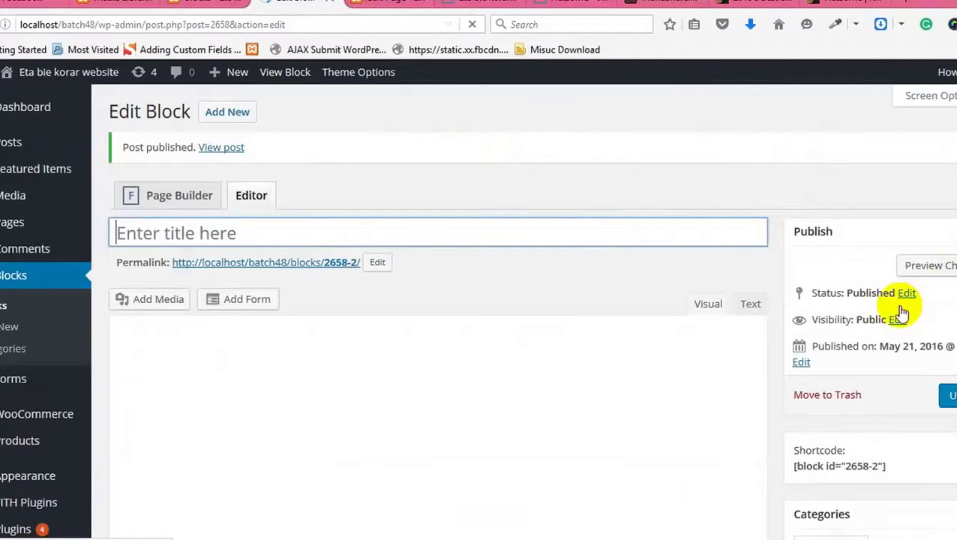
pyautogui.scroll(-3, 897, 305)
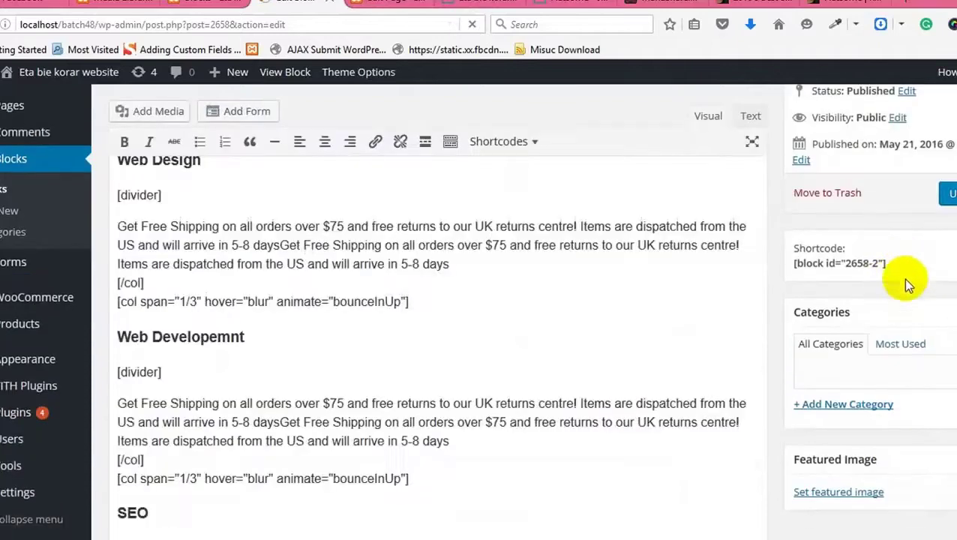
pyautogui.moveTo(894, 262); pyautogui.dragTo(790, 260)
pyautogui.hotkey('ctrl', 'c')
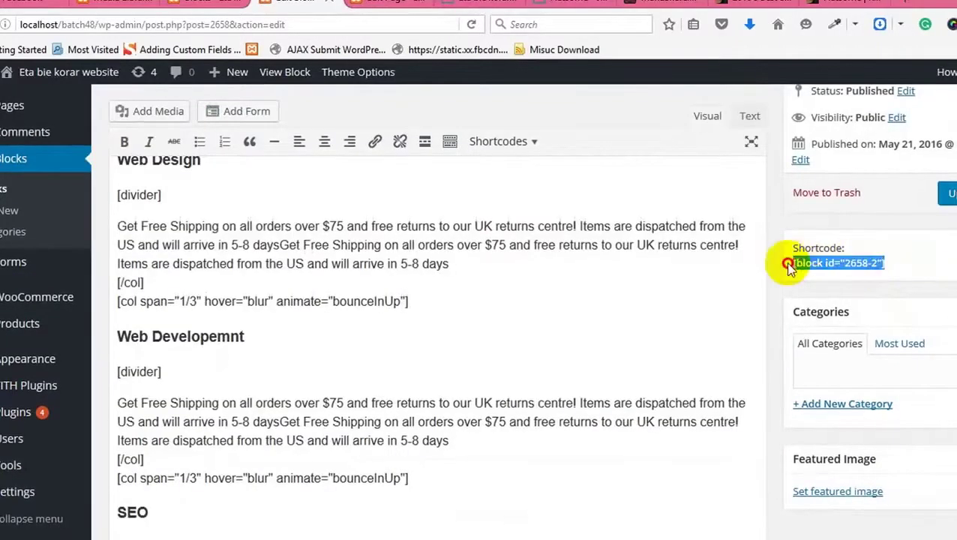
# Step: Paste [block id="2658-2"] below the slider shortcode on the Homepage and update the page
pyautogui.click(386, 2)
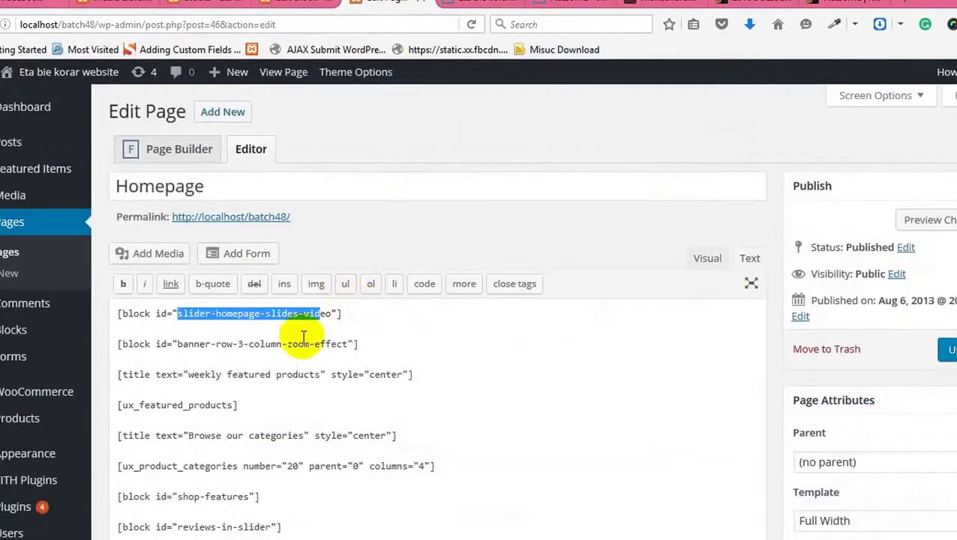
pyautogui.press('Return')
pyautogui.press('Return')
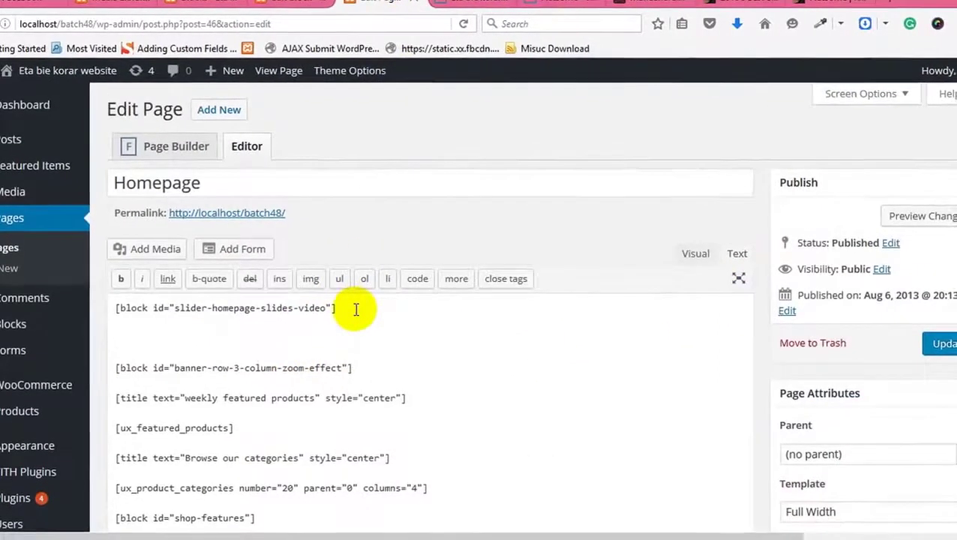
pyautogui.hotkey('ctrl', 'v')
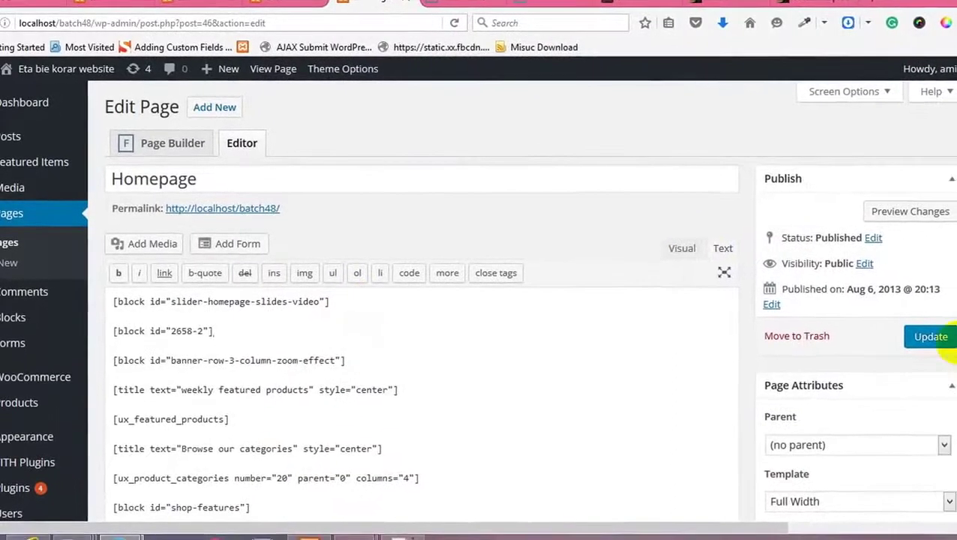
pyautogui.click(929, 339)
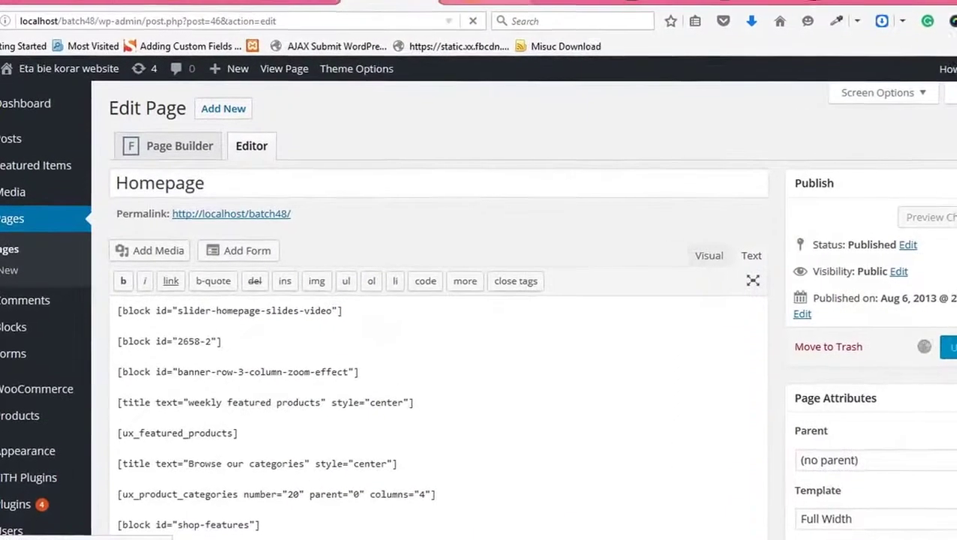
pyautogui.hotkey('ctrl', 'Tab')
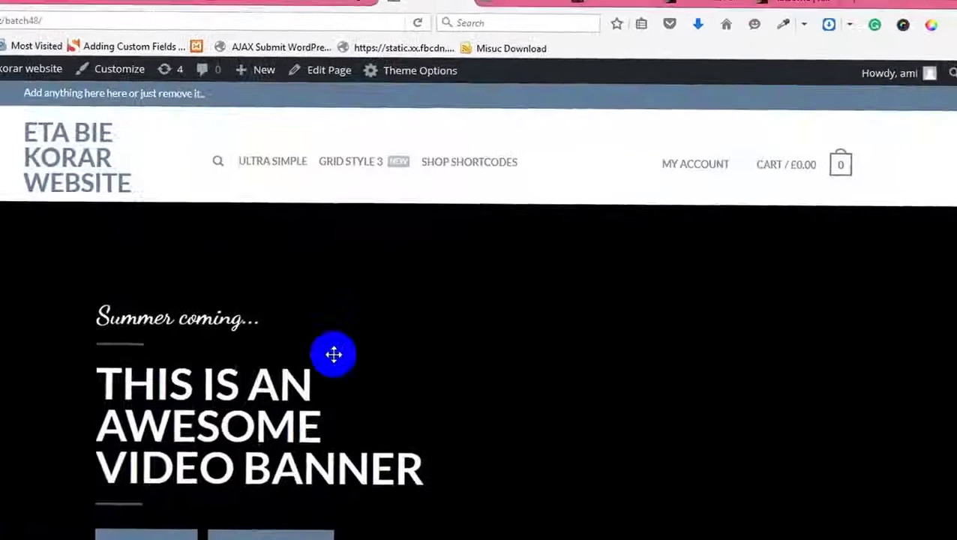
# Step: Check the Web Design, Web Developemnt and SEO columns on the live homepage, then return to the block editor
pyautogui.scroll(-5, 333, 352)
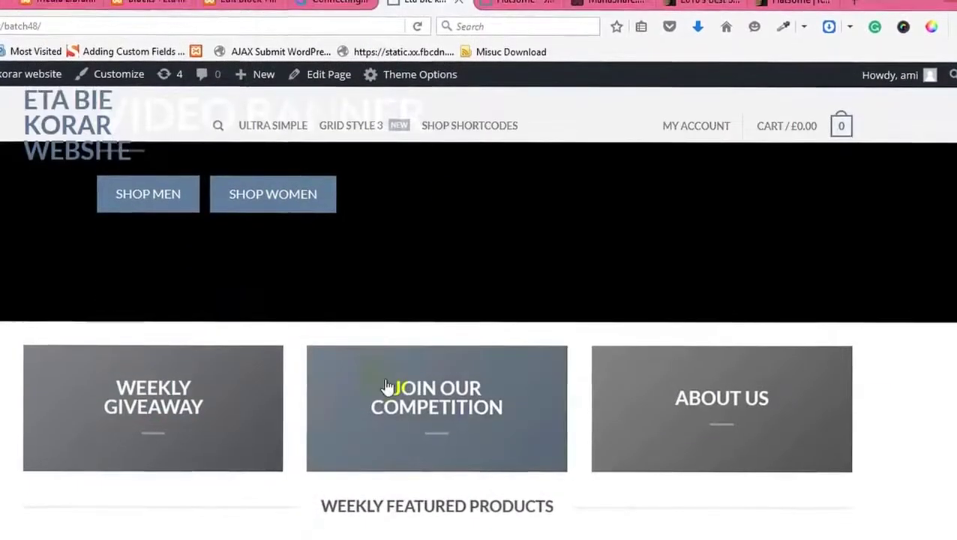
pyautogui.scroll(2, 343, 242)
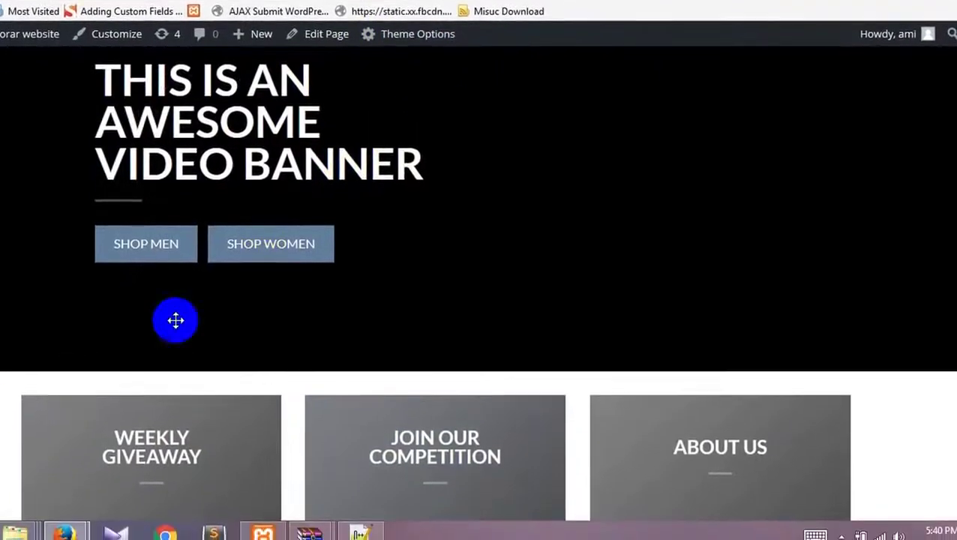
pyautogui.rightClick(62, 416)
pyautogui.click(207, 399)
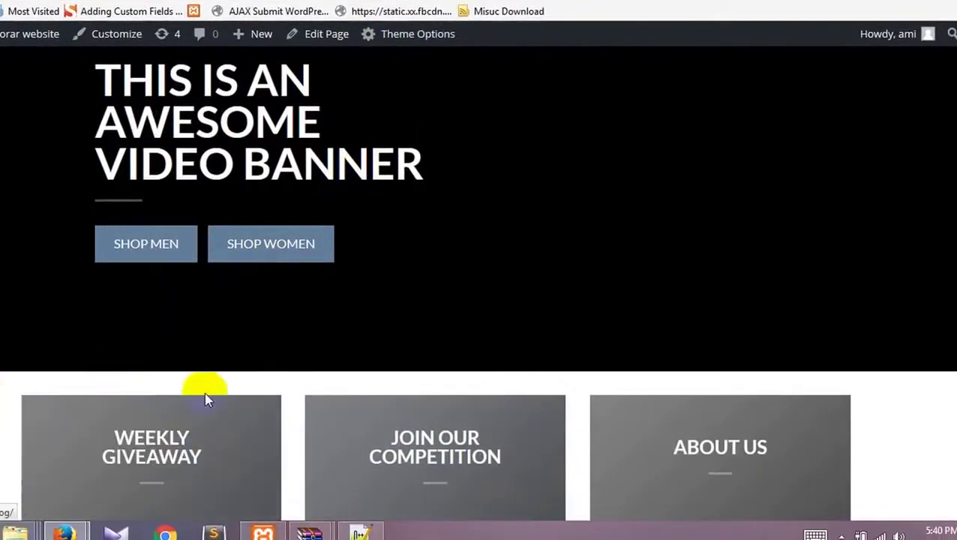
pyautogui.rightClick(222, 400)
pyautogui.press('Escape')
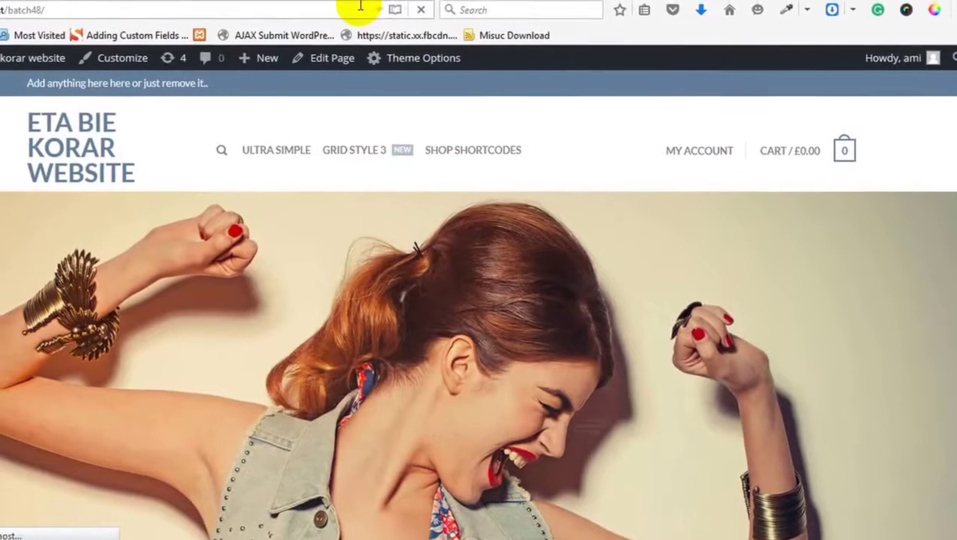
pyautogui.scroll(-5, 418, 86)
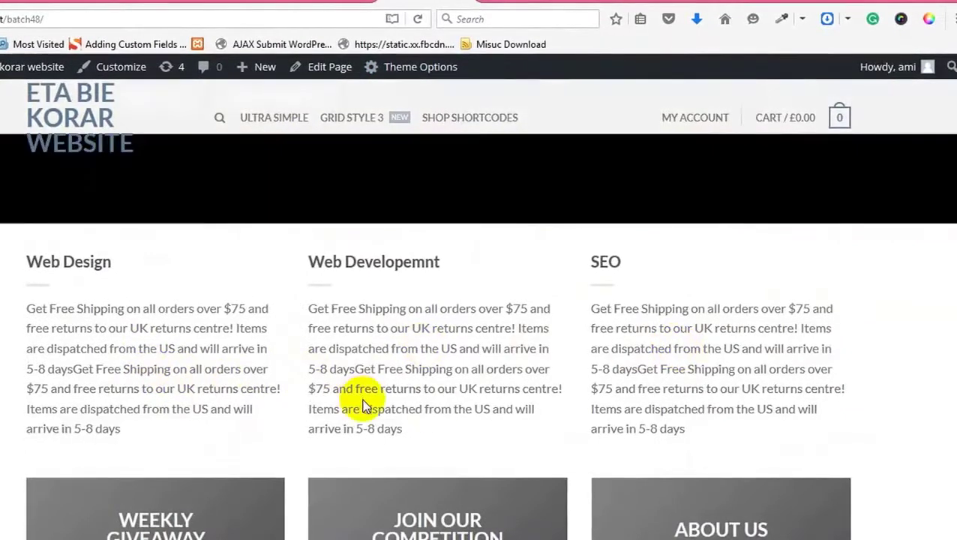
pyautogui.click(337, 2)
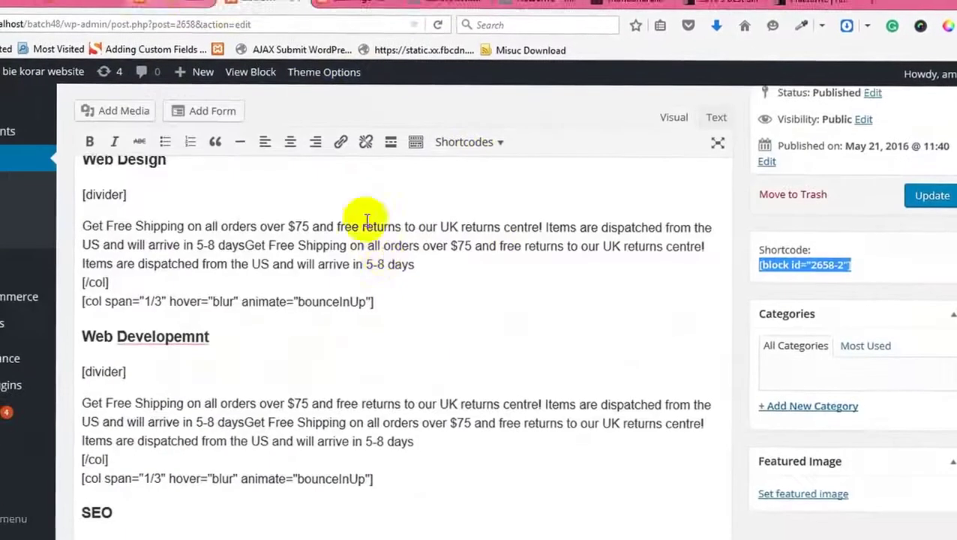
# Step: Browse the Shortcodes dropdown's UX Slider and Elements submenus, then close the list
pyautogui.scroll(2, 367, 217)
pyautogui.scroll(2, 383, 255)
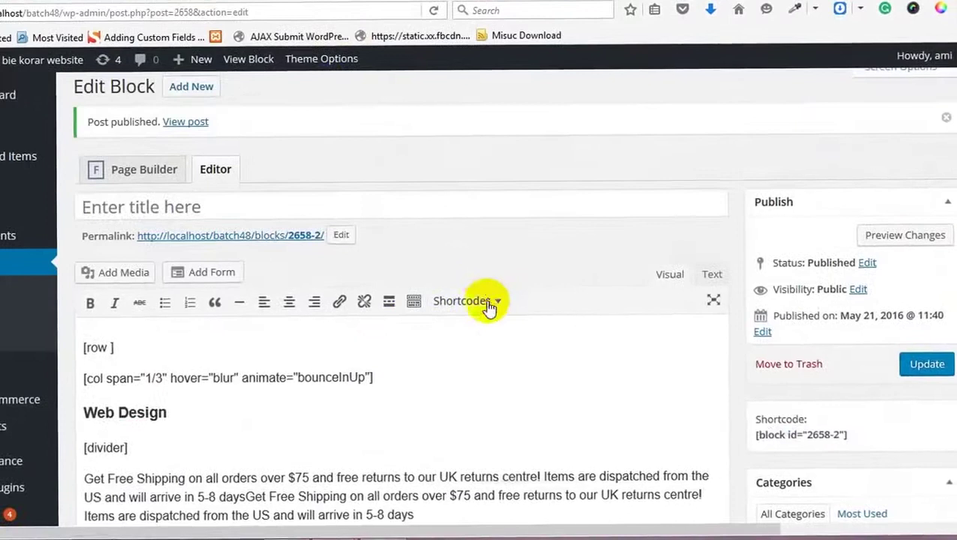
pyautogui.click(487, 301)
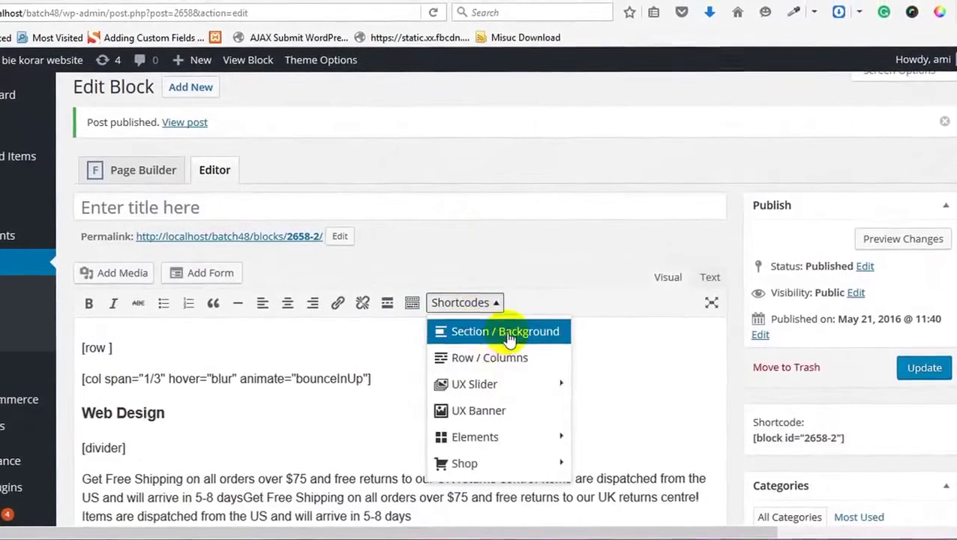
pyautogui.moveTo(497, 390)
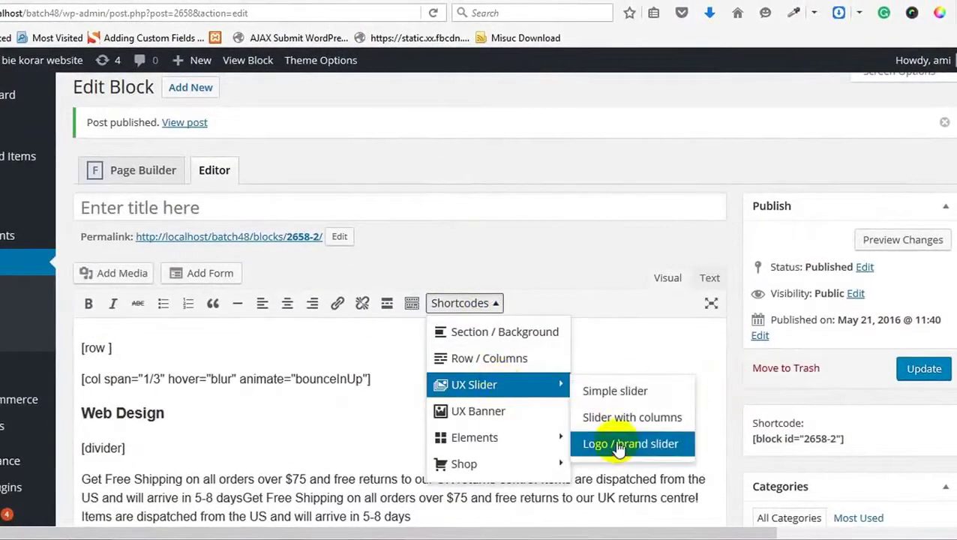
pyautogui.moveTo(516, 450)
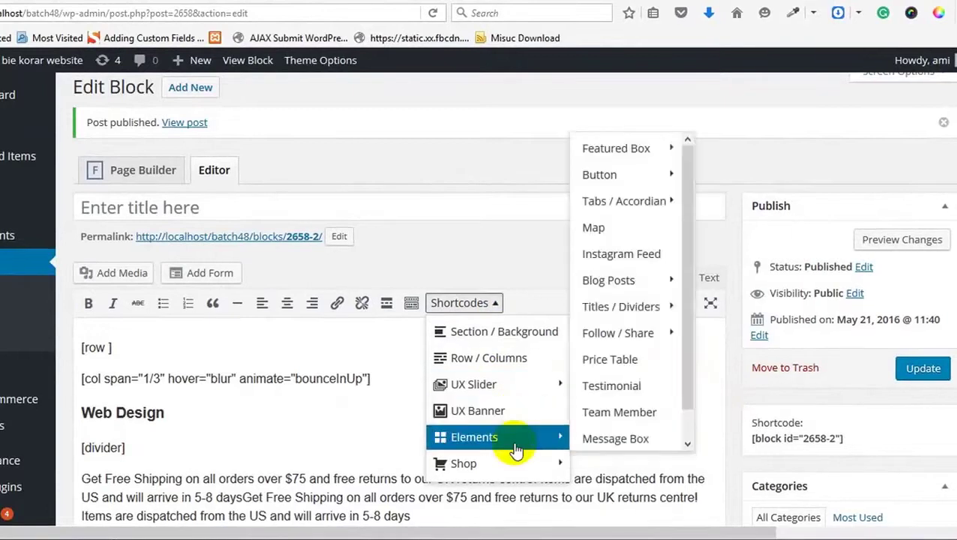
pyautogui.click(340, 363)
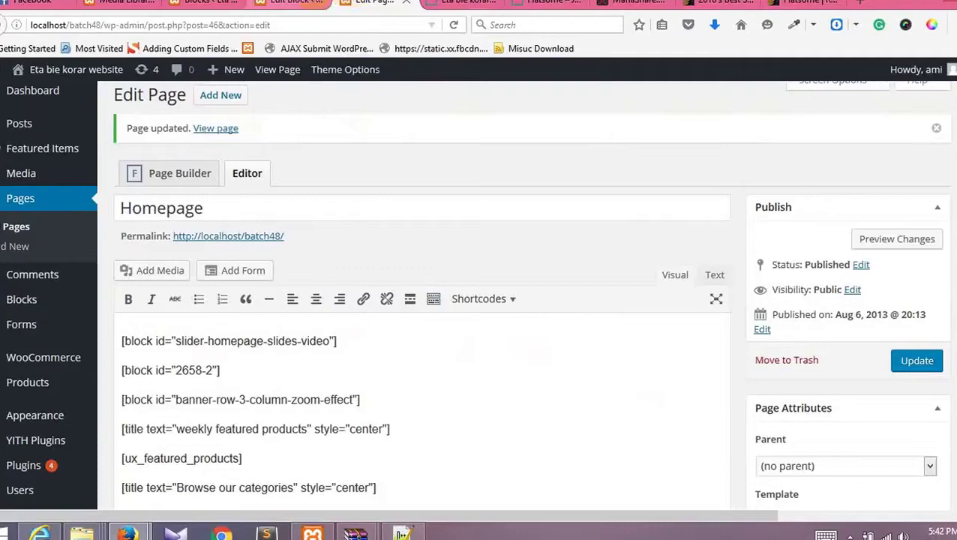
# Step: Switch back to the Edit Block tab
pyautogui.click(288, 2)
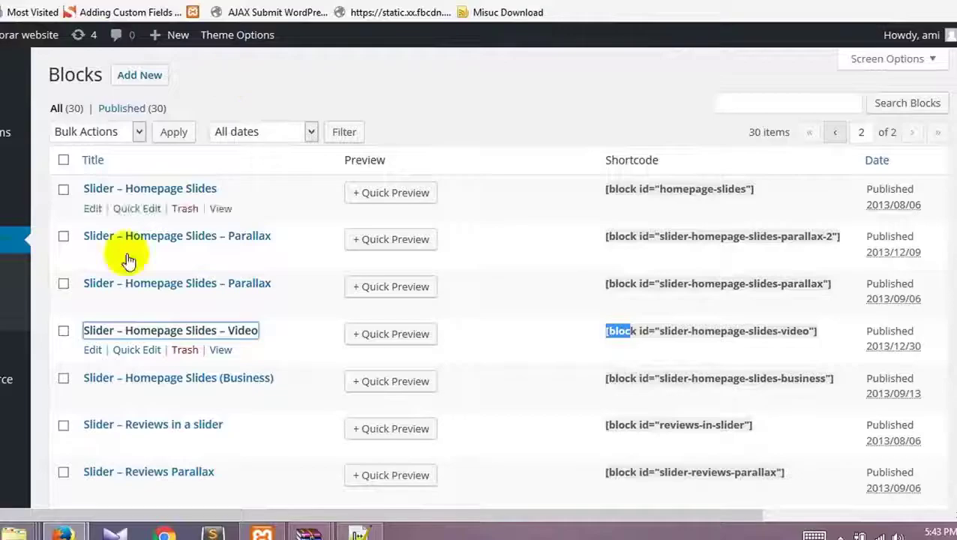
# Step: Close the slide2.jpg Attachment Details to return to the Media Library grid
pyautogui.scroll(-7, 48, 252)
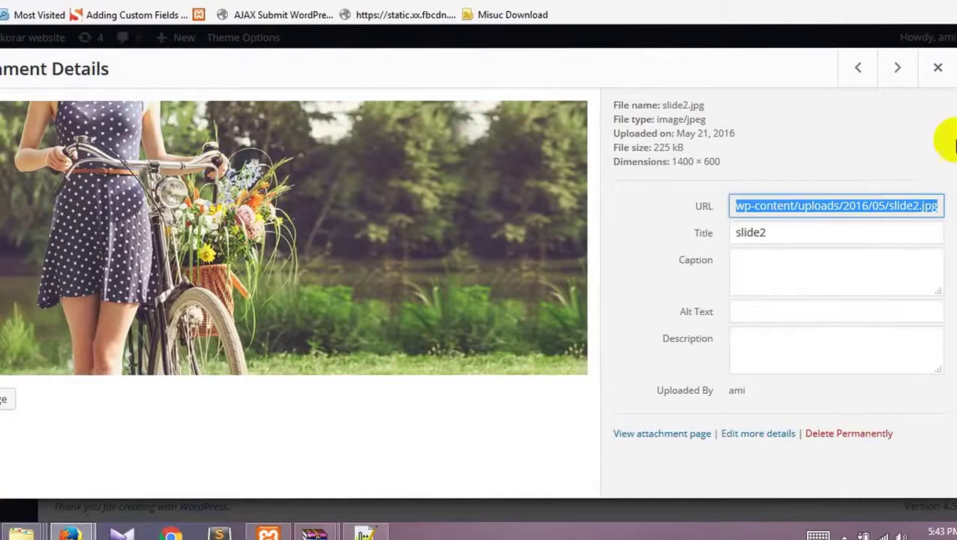
pyautogui.click(938, 67)
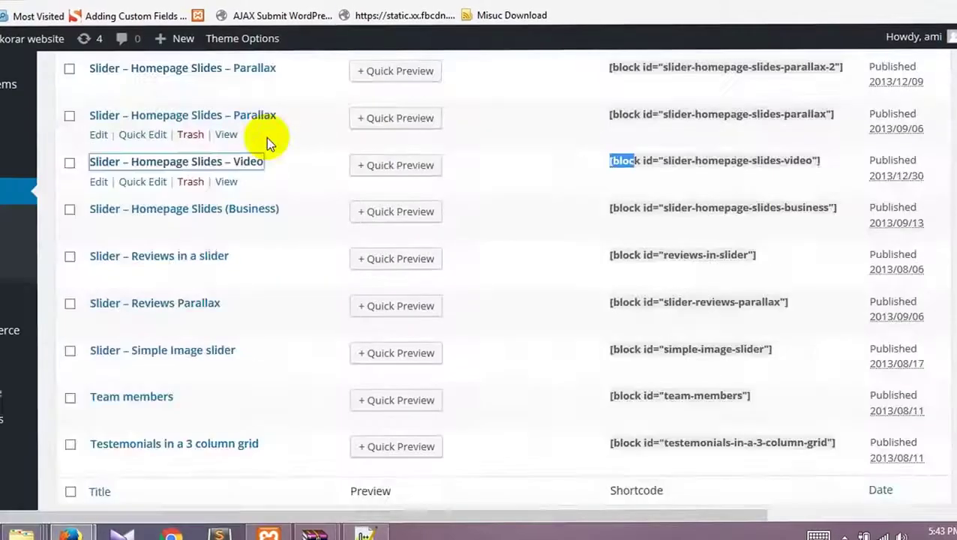